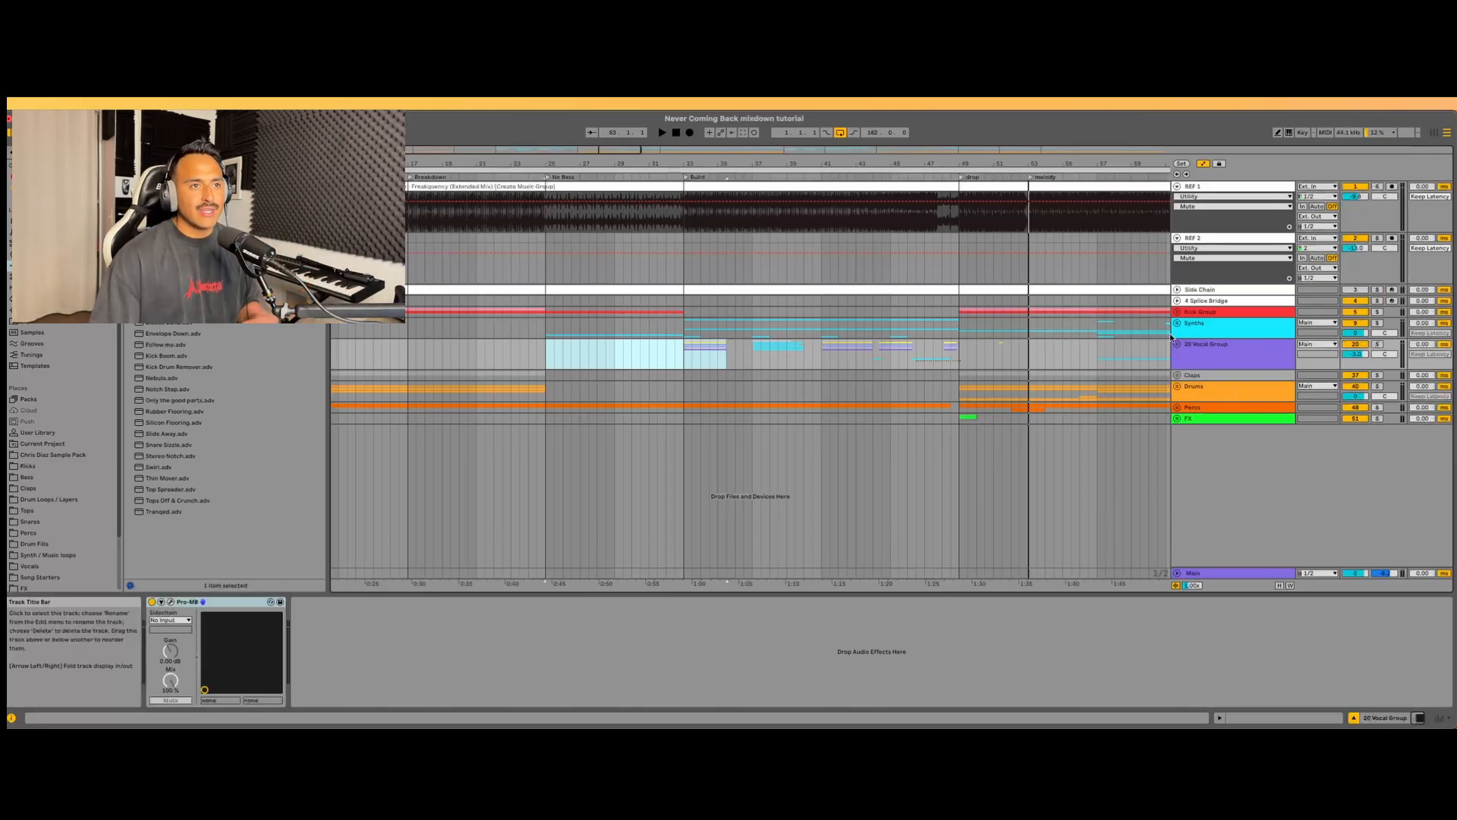
- Fold the REF 1 and REF 2 tracks and insert a return track named Drum Room
click(1177, 186)
click(1177, 197)
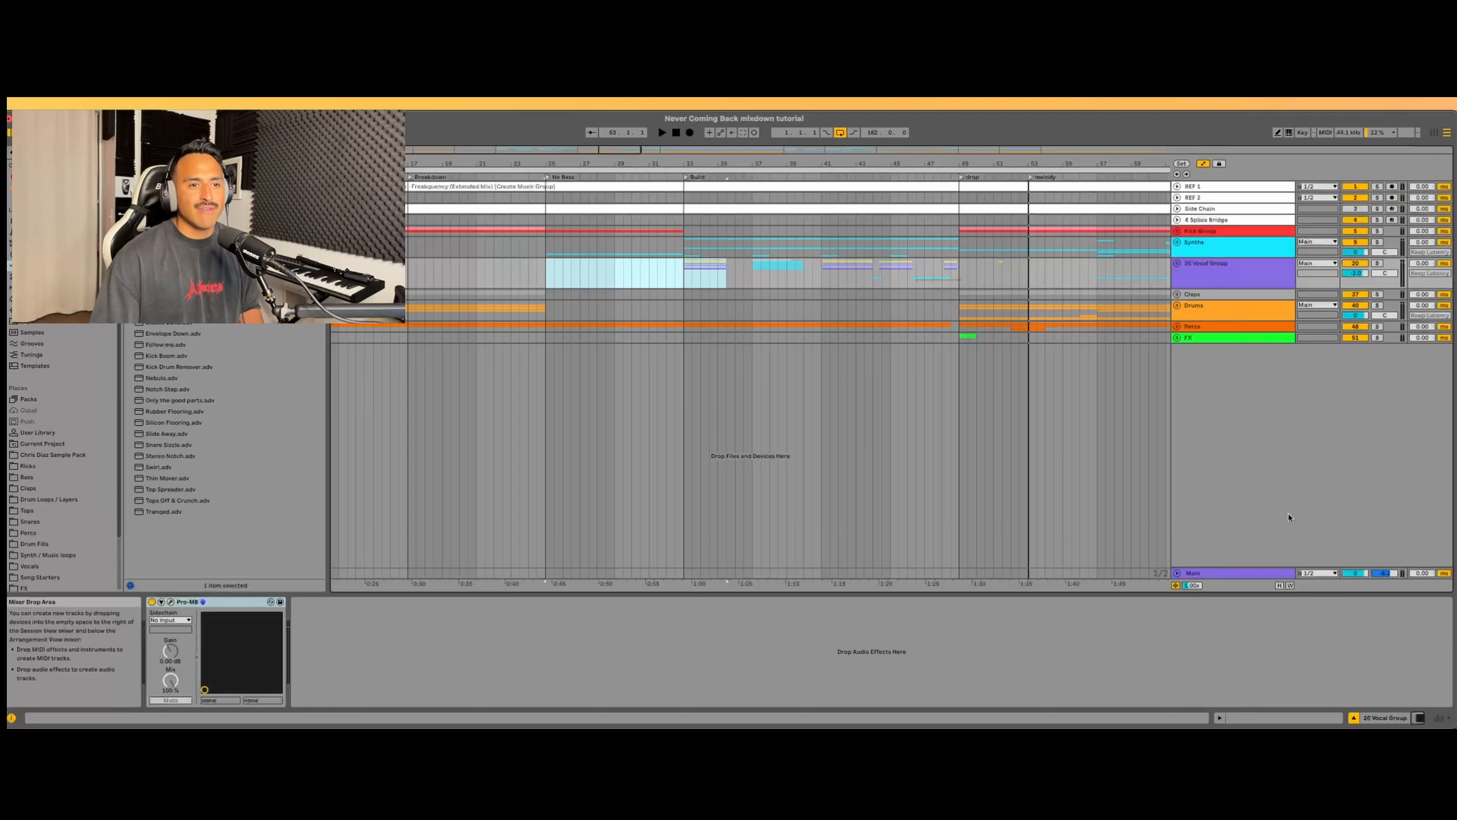
right_click(1227, 540)
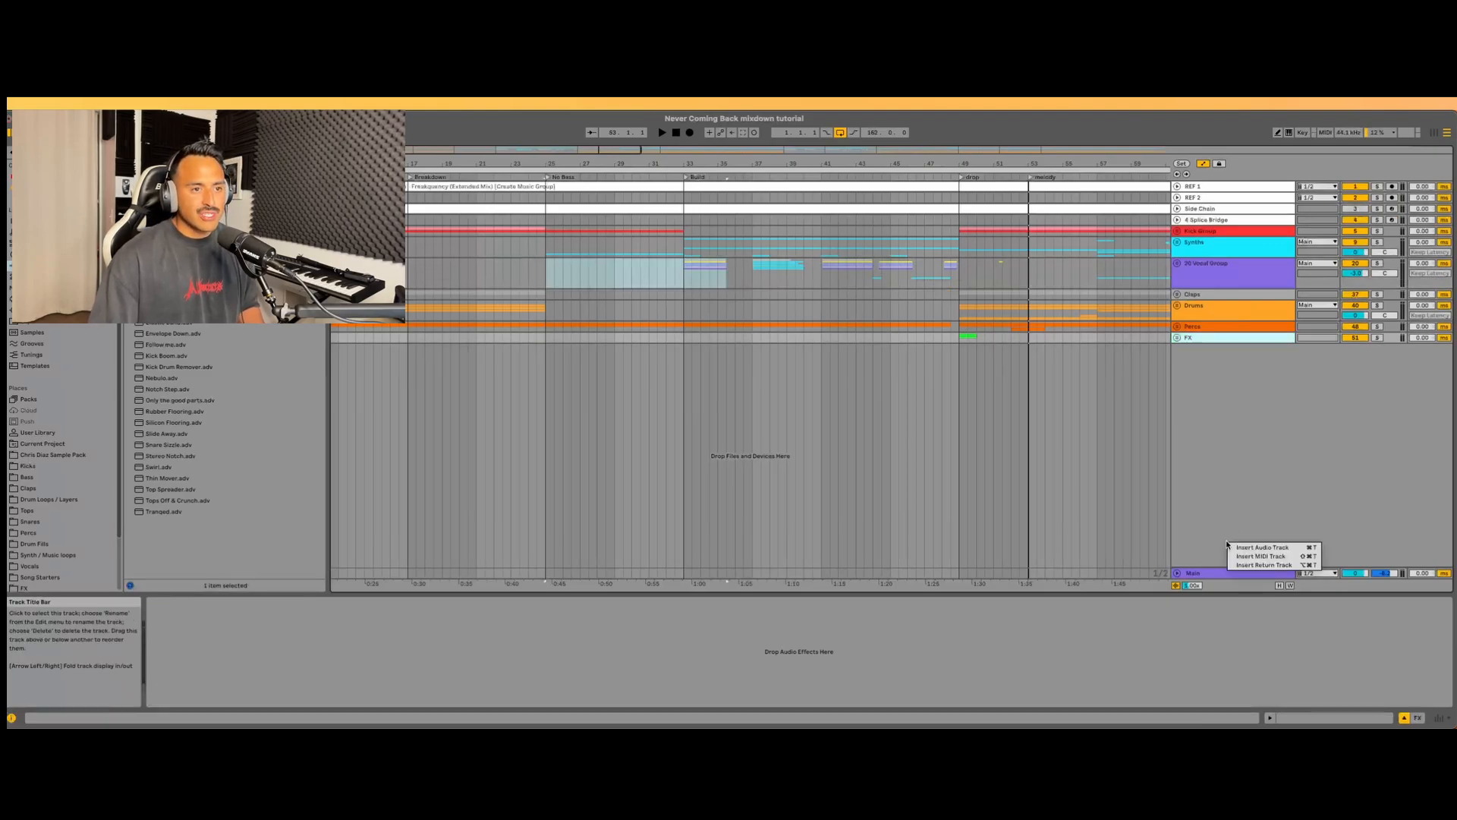
click(1271, 566)
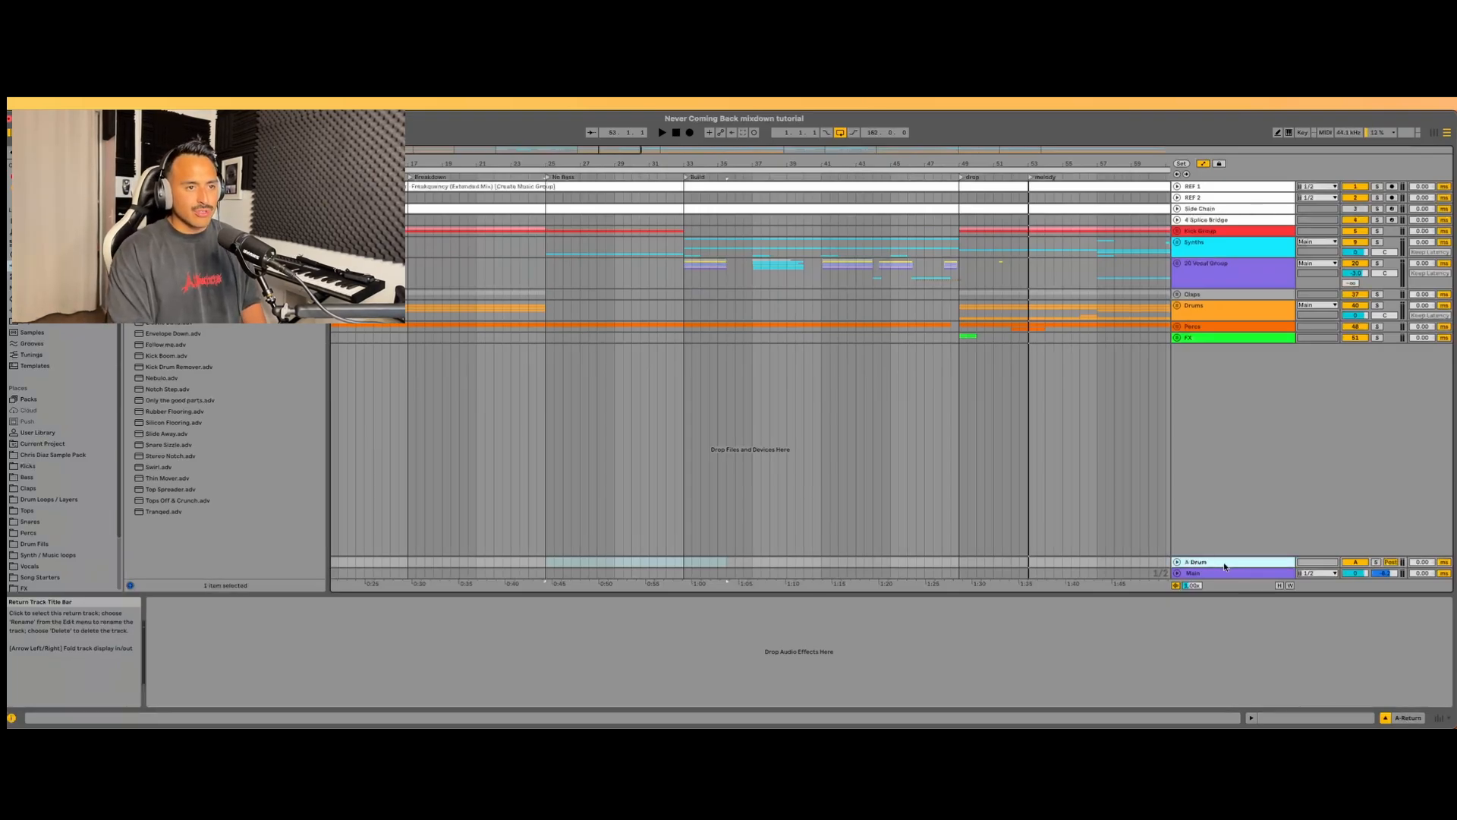
right_click(1224, 566)
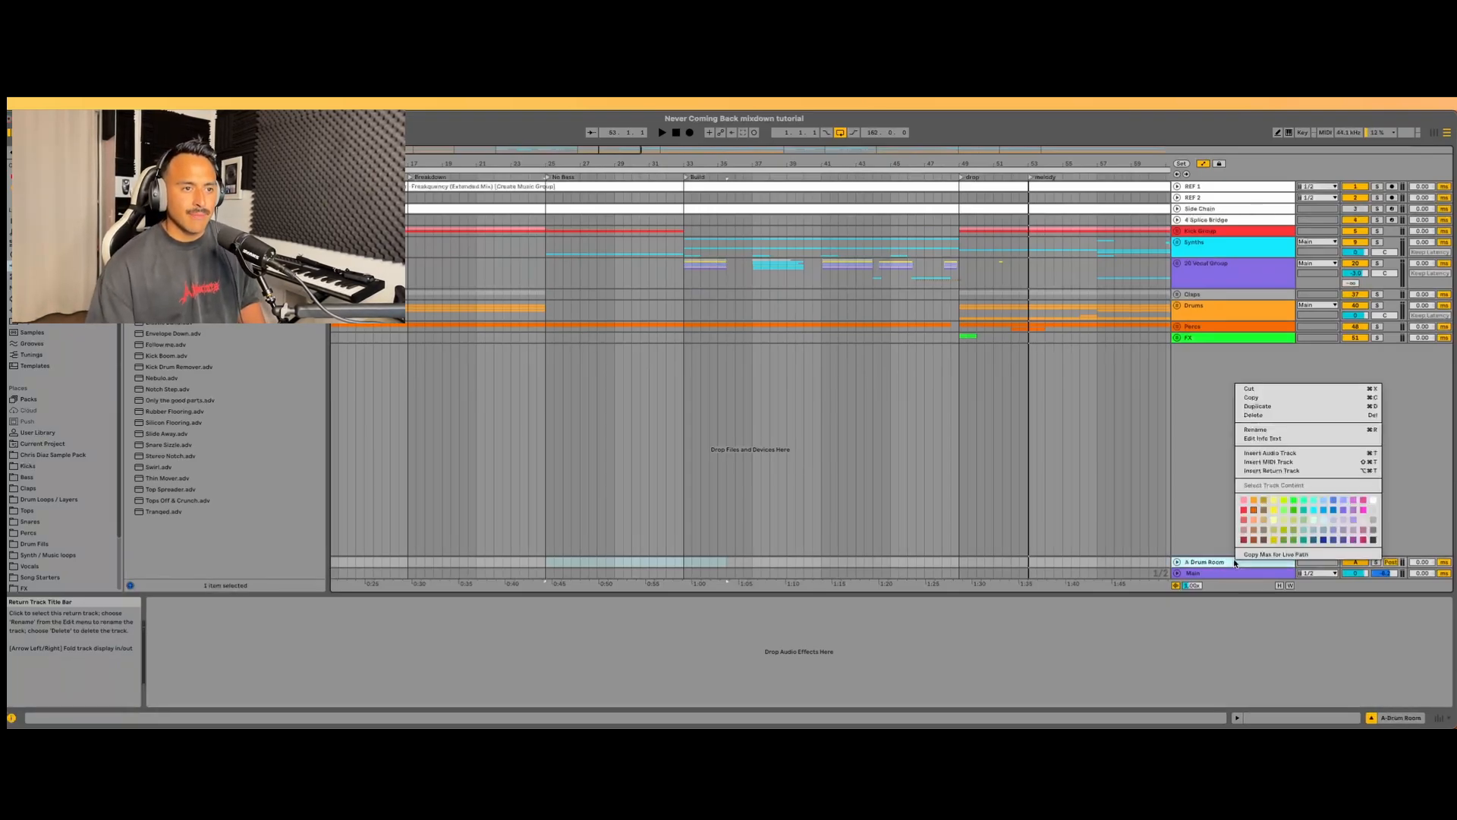
click(1224, 562)
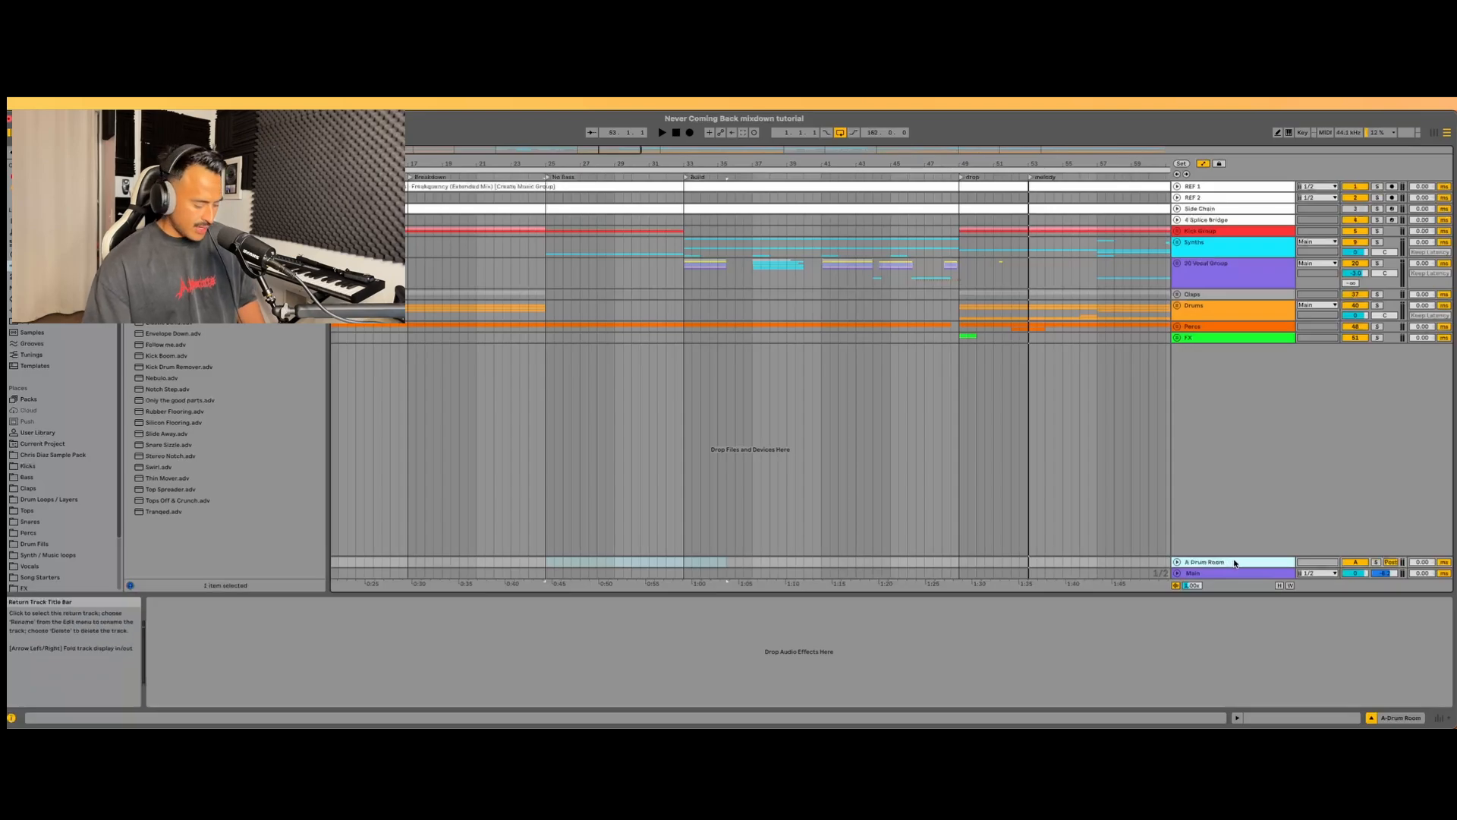
- Insert two more return tracks, naming them Room Reverb and Long Reverb
right_click(1224, 561)
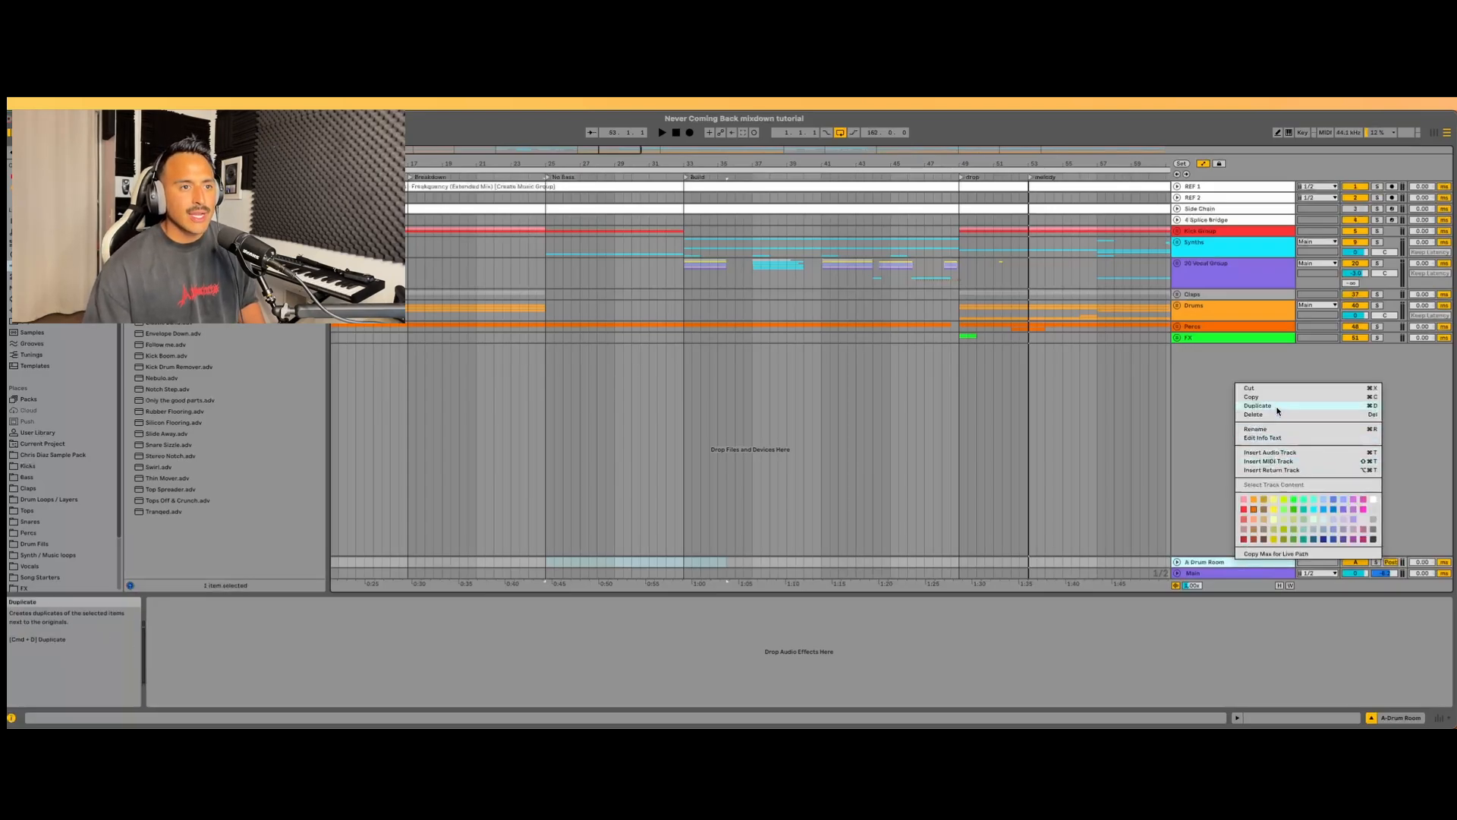
click(1272, 470)
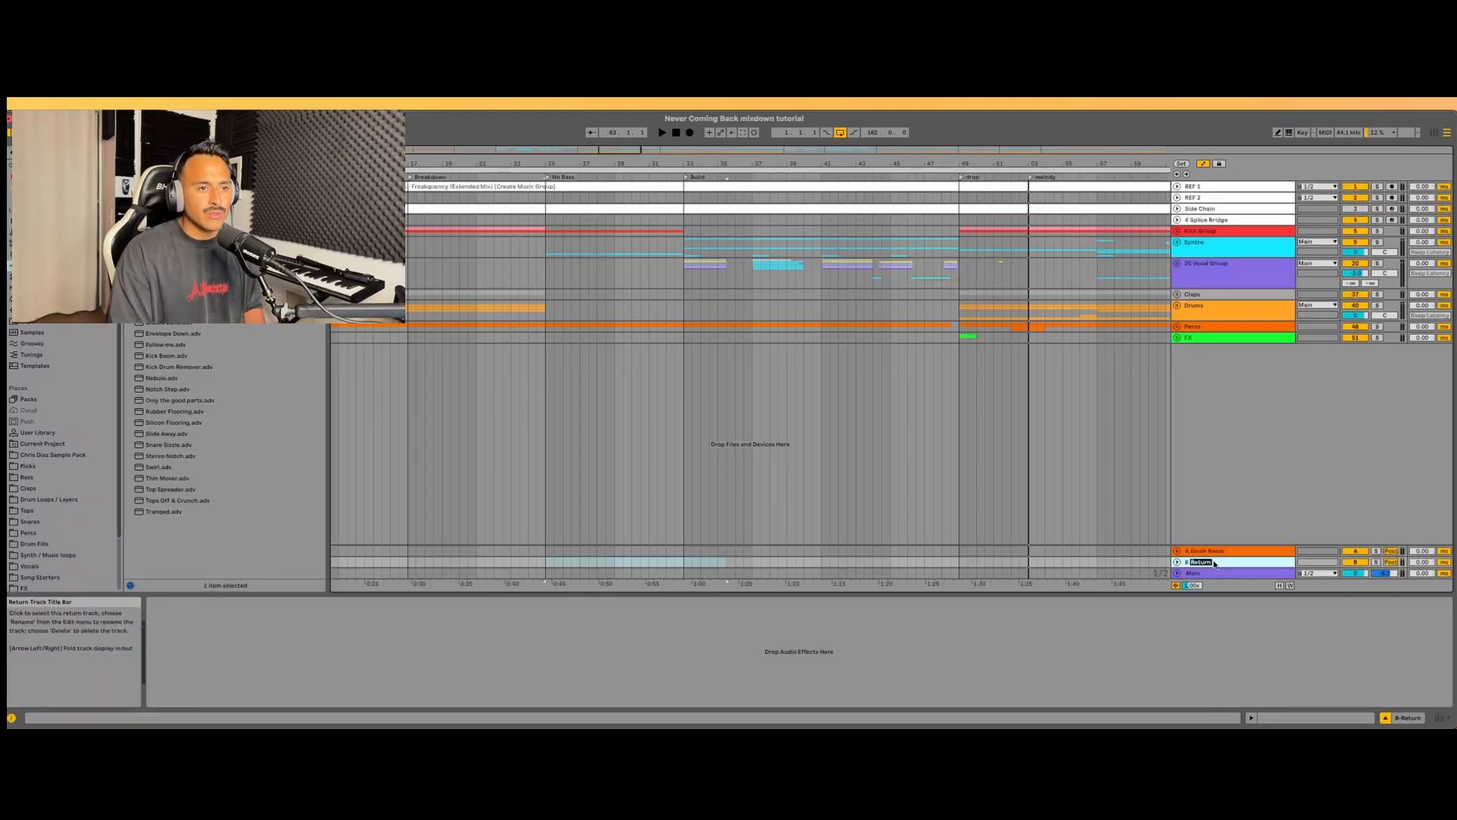
text(Room Reverb)
key(Return)
right_click(1214, 564)
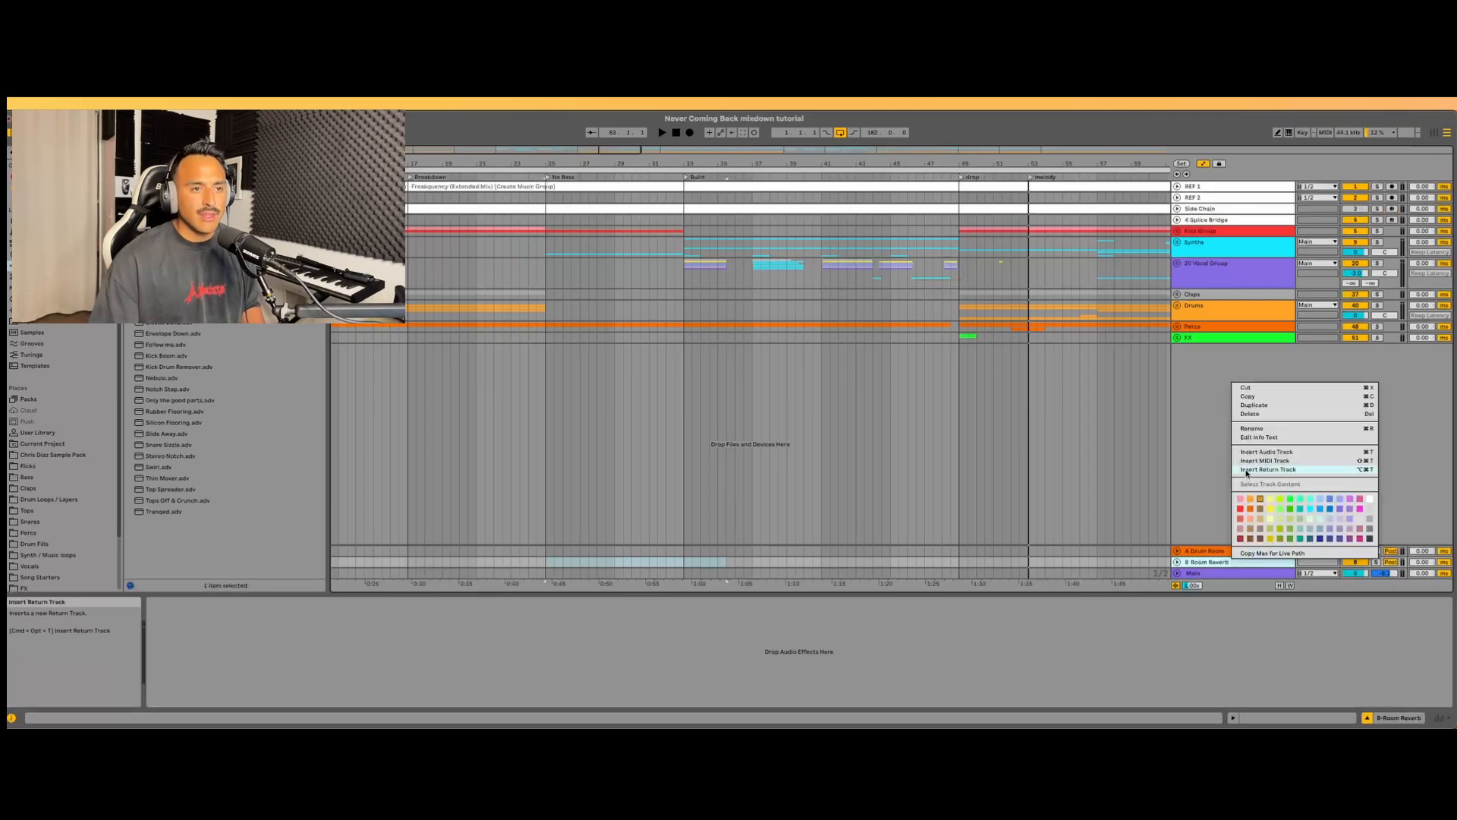
click(1265, 470)
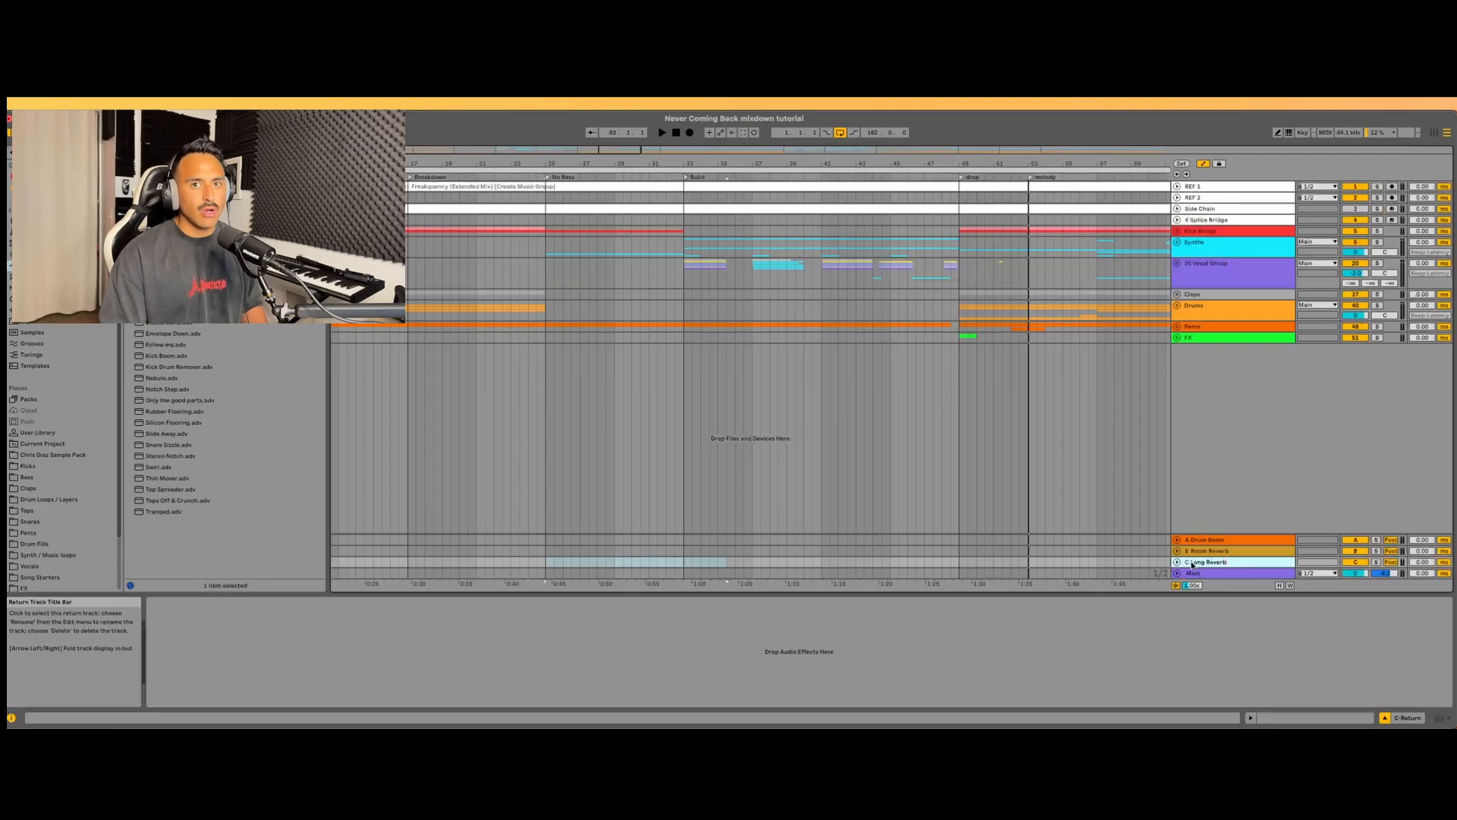
- Insert two delay return tracks below the Long Reverb return, naming them Trip Delay and 1/8 Delay
right_click(1247, 567)
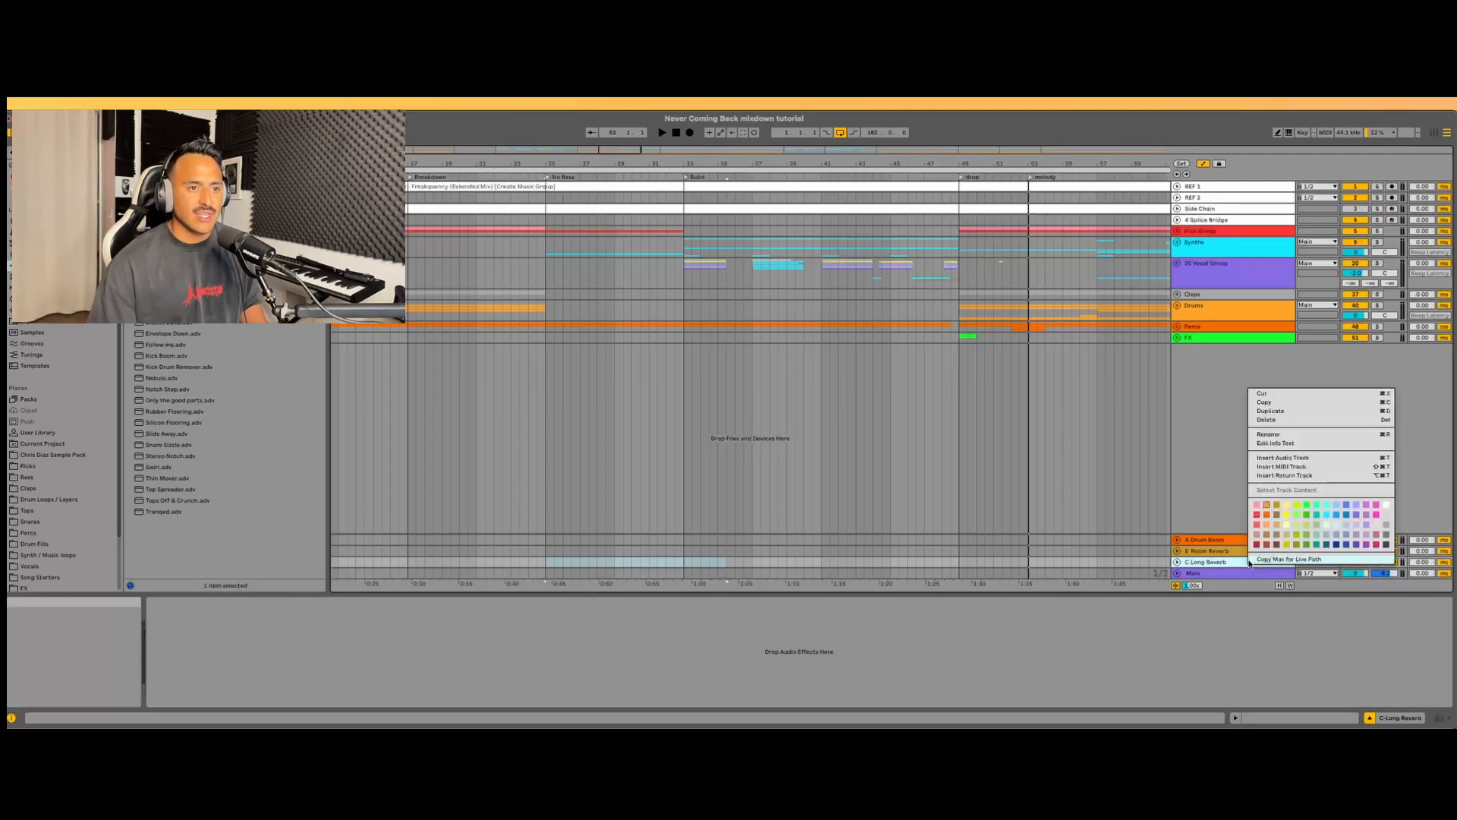
click(1308, 476)
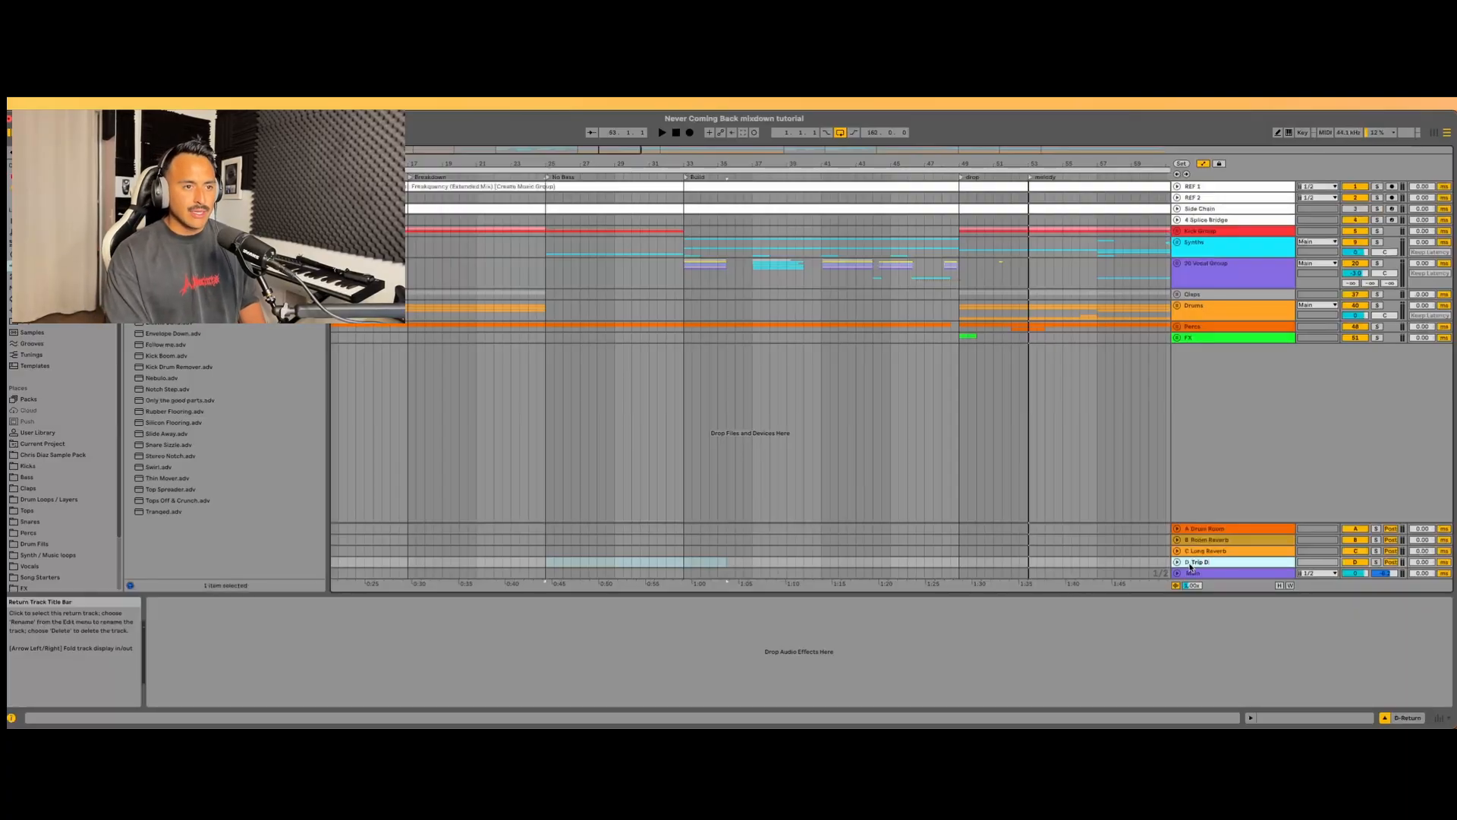
text(elay)
right_click(1224, 562)
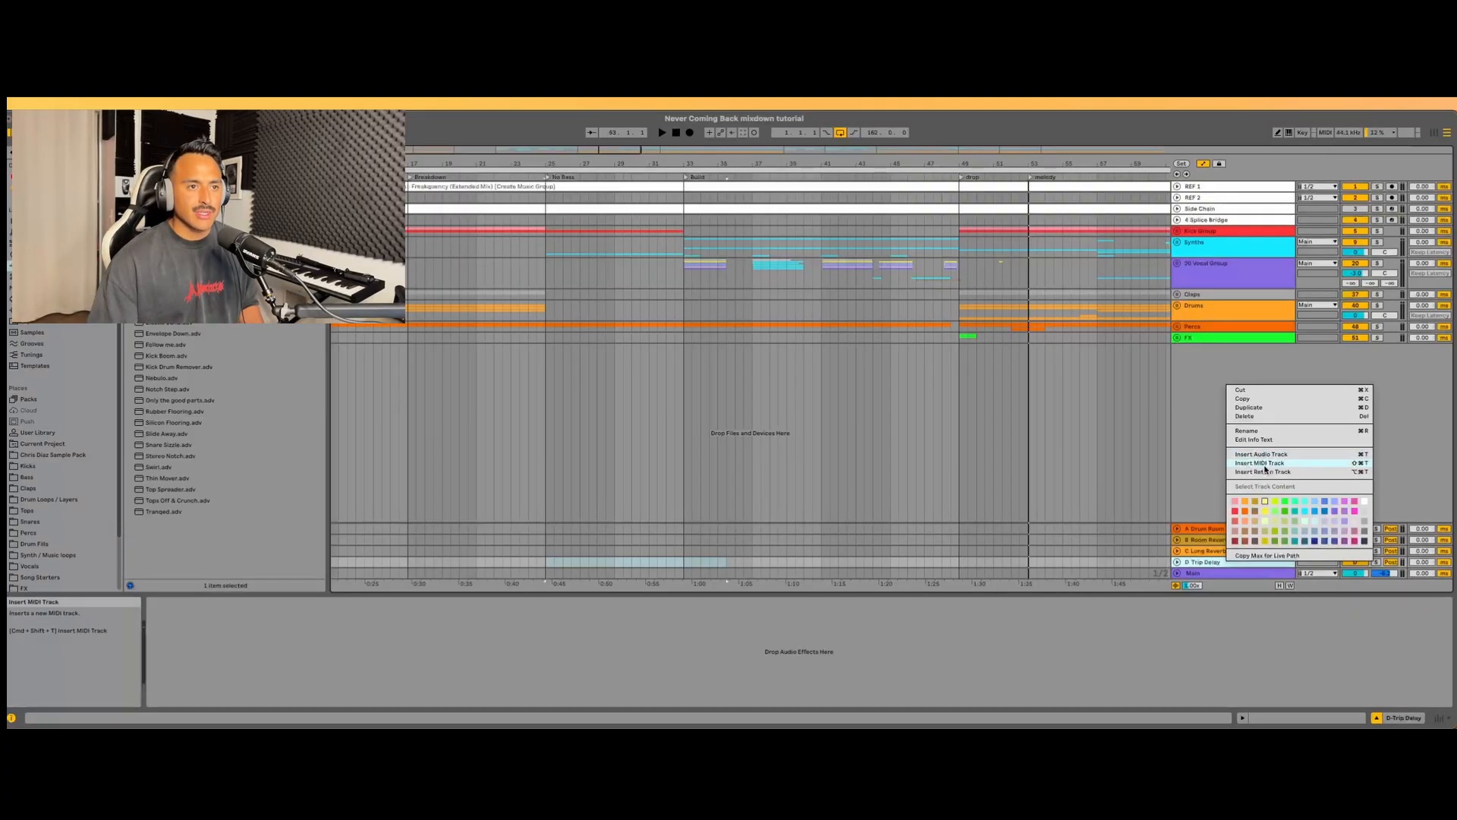
click(1265, 471)
key(super+r)
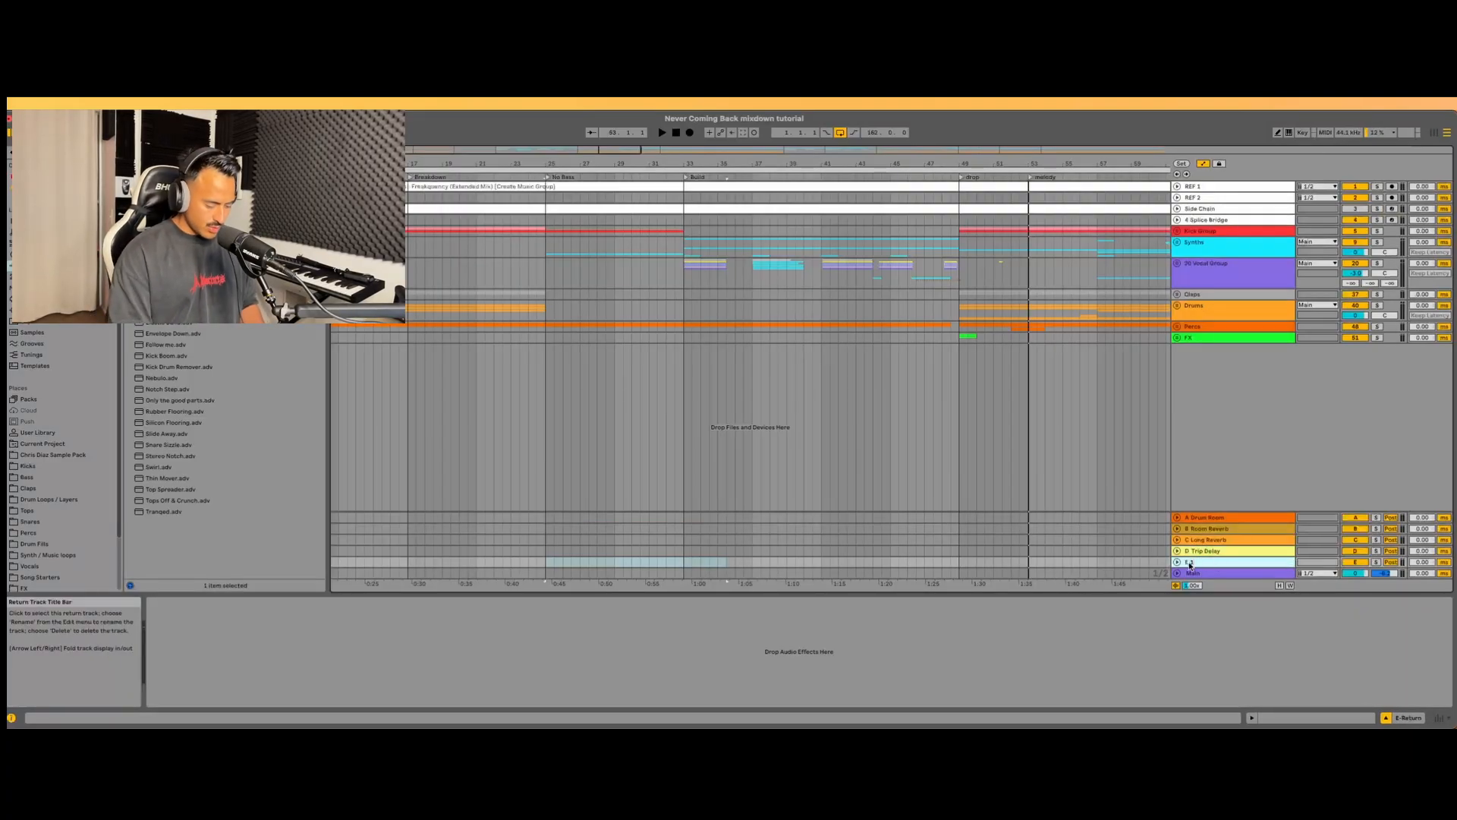
text(1/8 Delay)
key(Return)
- Insert two return tracks below the 1/8 Delay return, naming them Vocal Delay and Stereoizer
right_click(1190, 566)
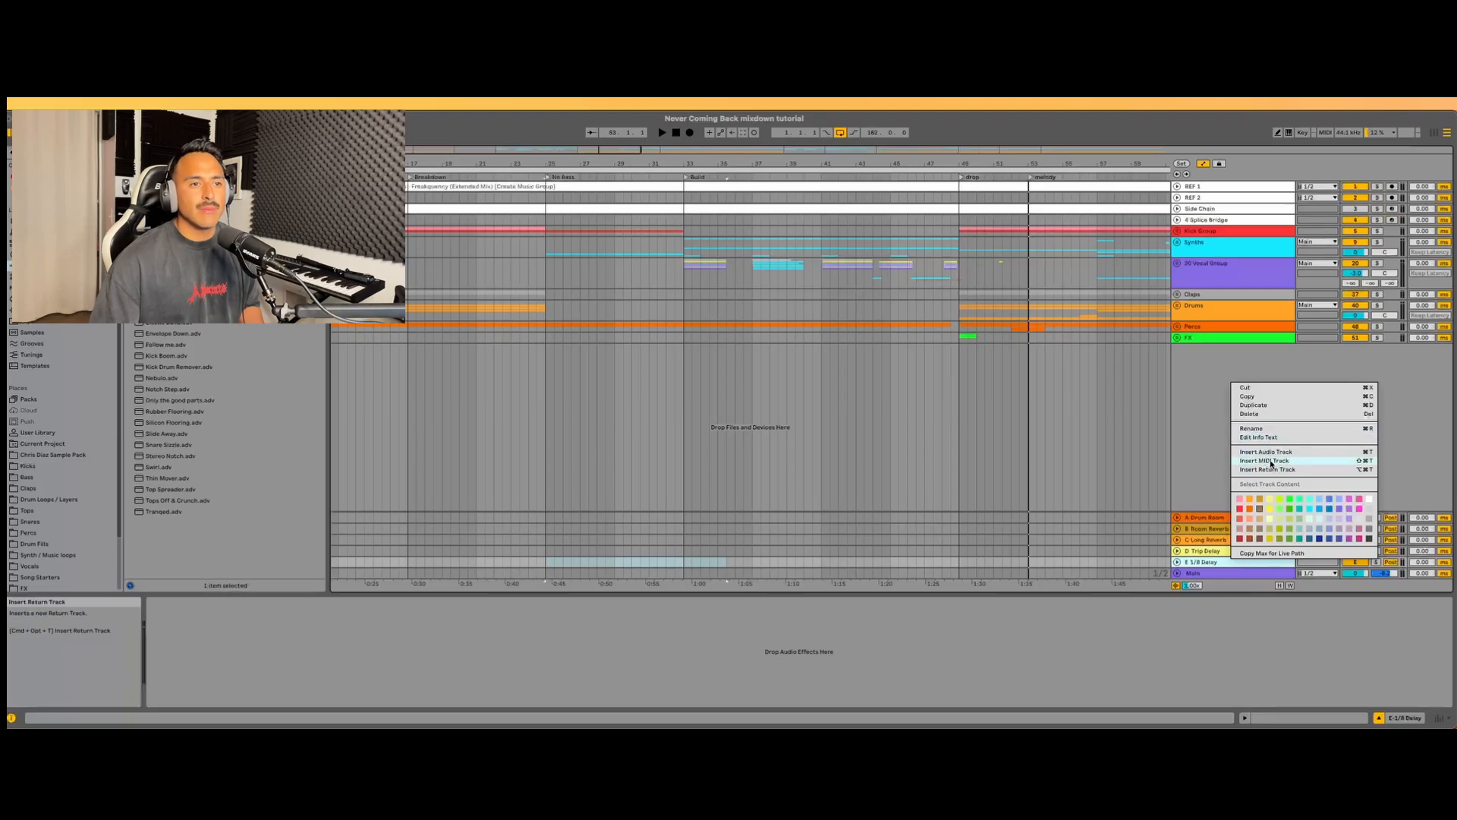
click(1266, 464)
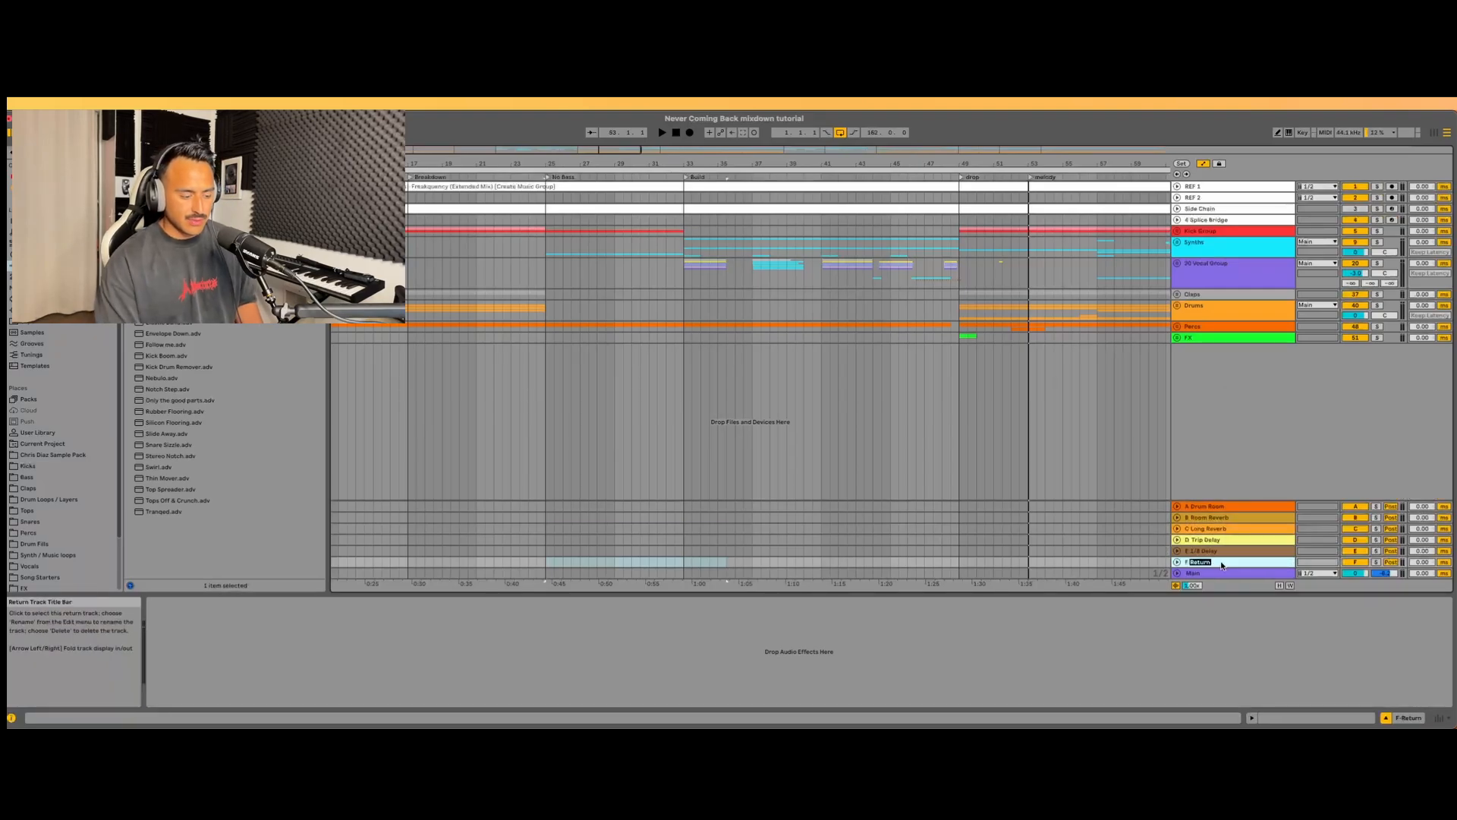
right_click(1221, 565)
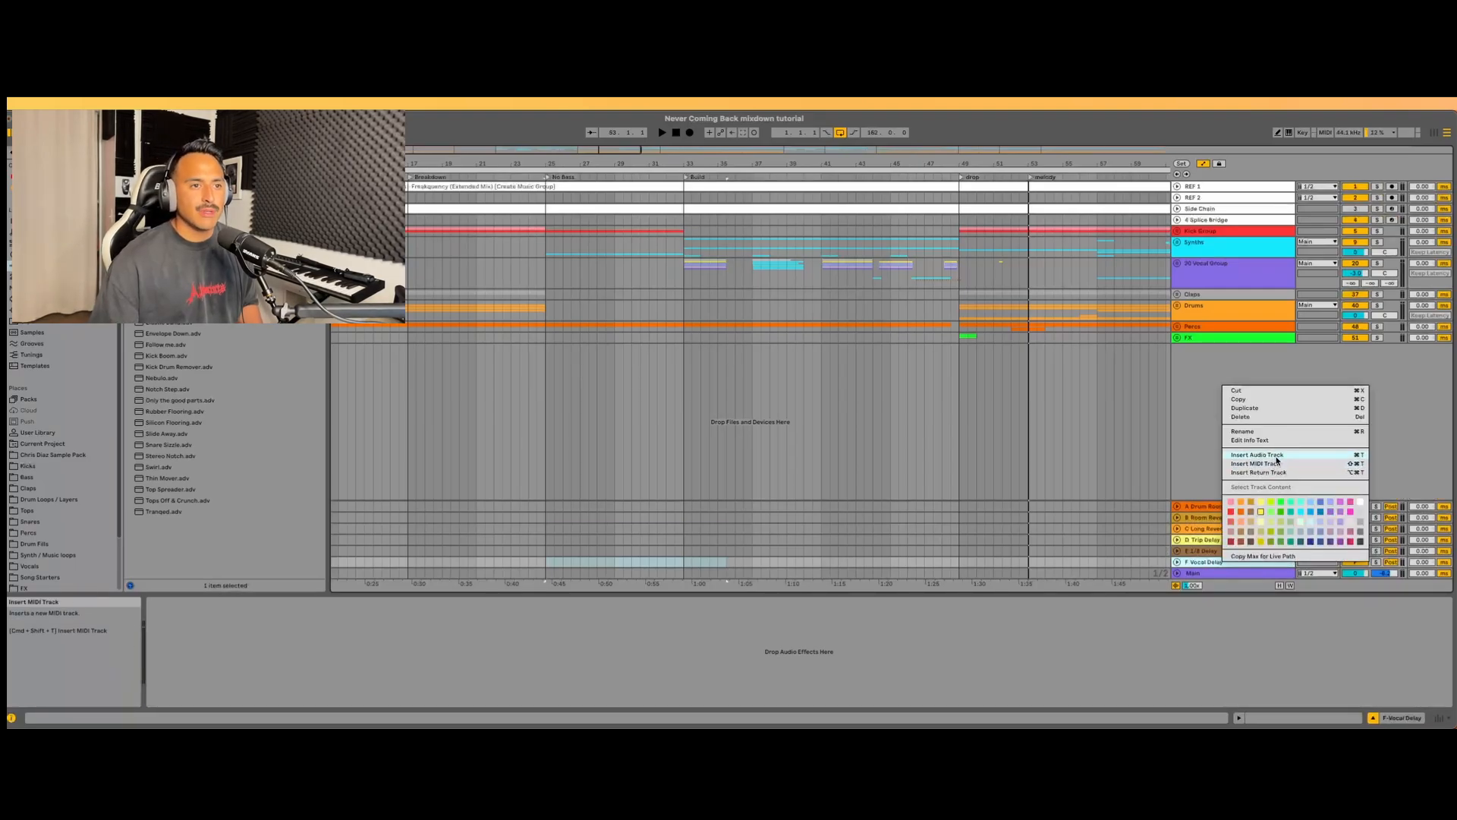
click(1275, 469)
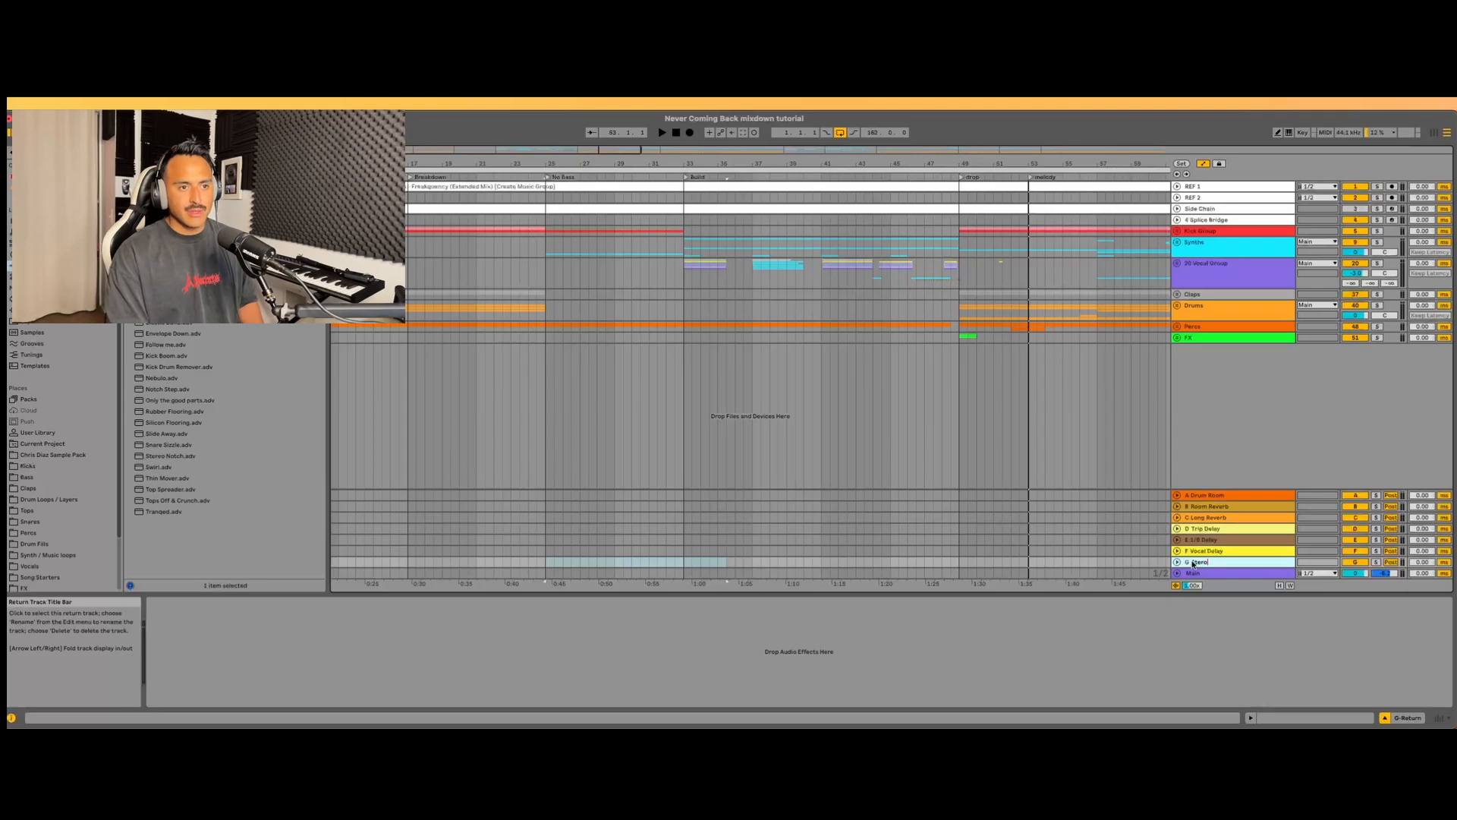
- Insert a return track below the Stereoizer return and name it Fx Reverb
right_click(1203, 563)
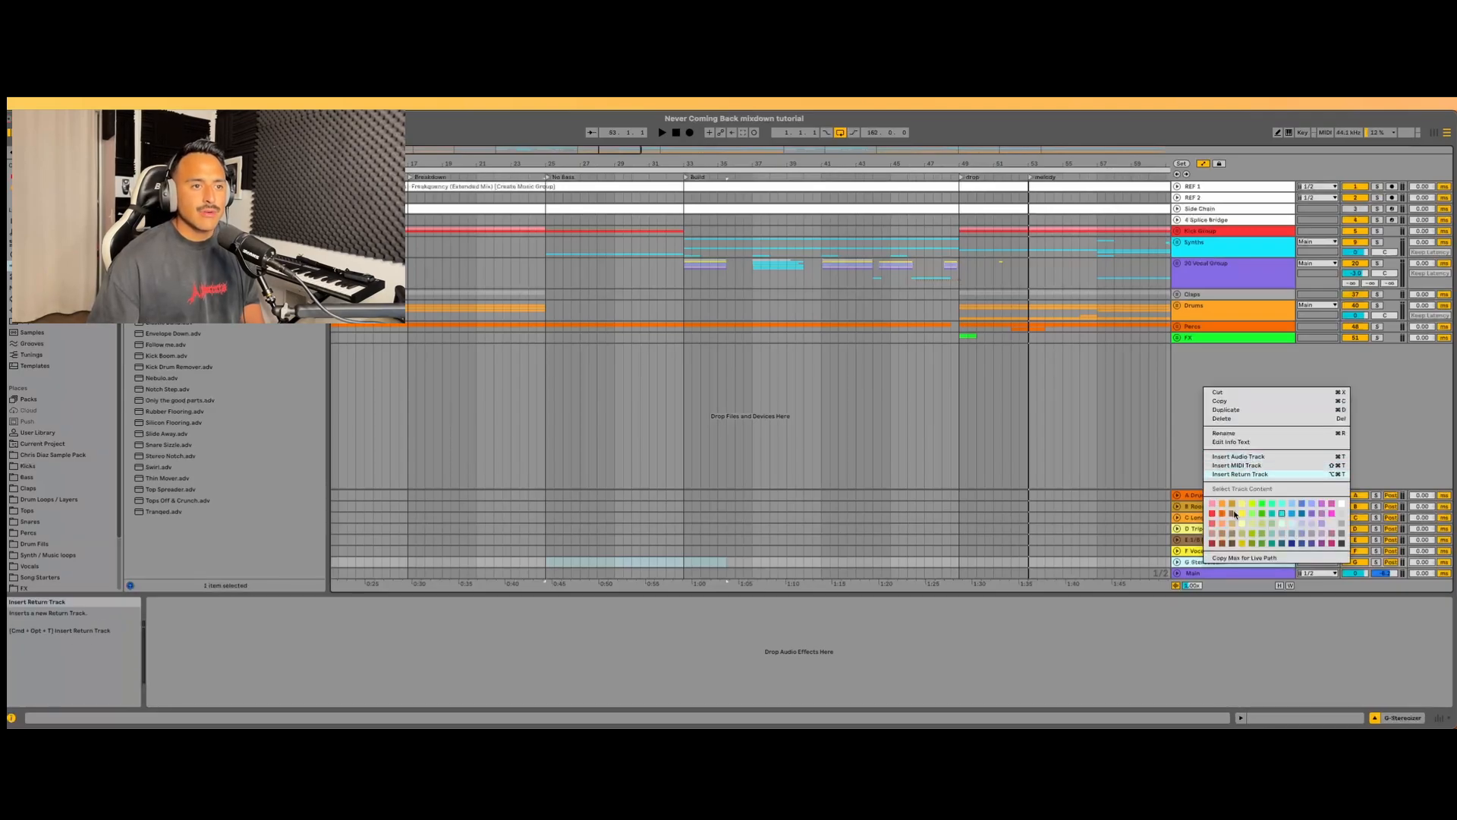
click(1256, 473)
click(1216, 563)
key(super+r)
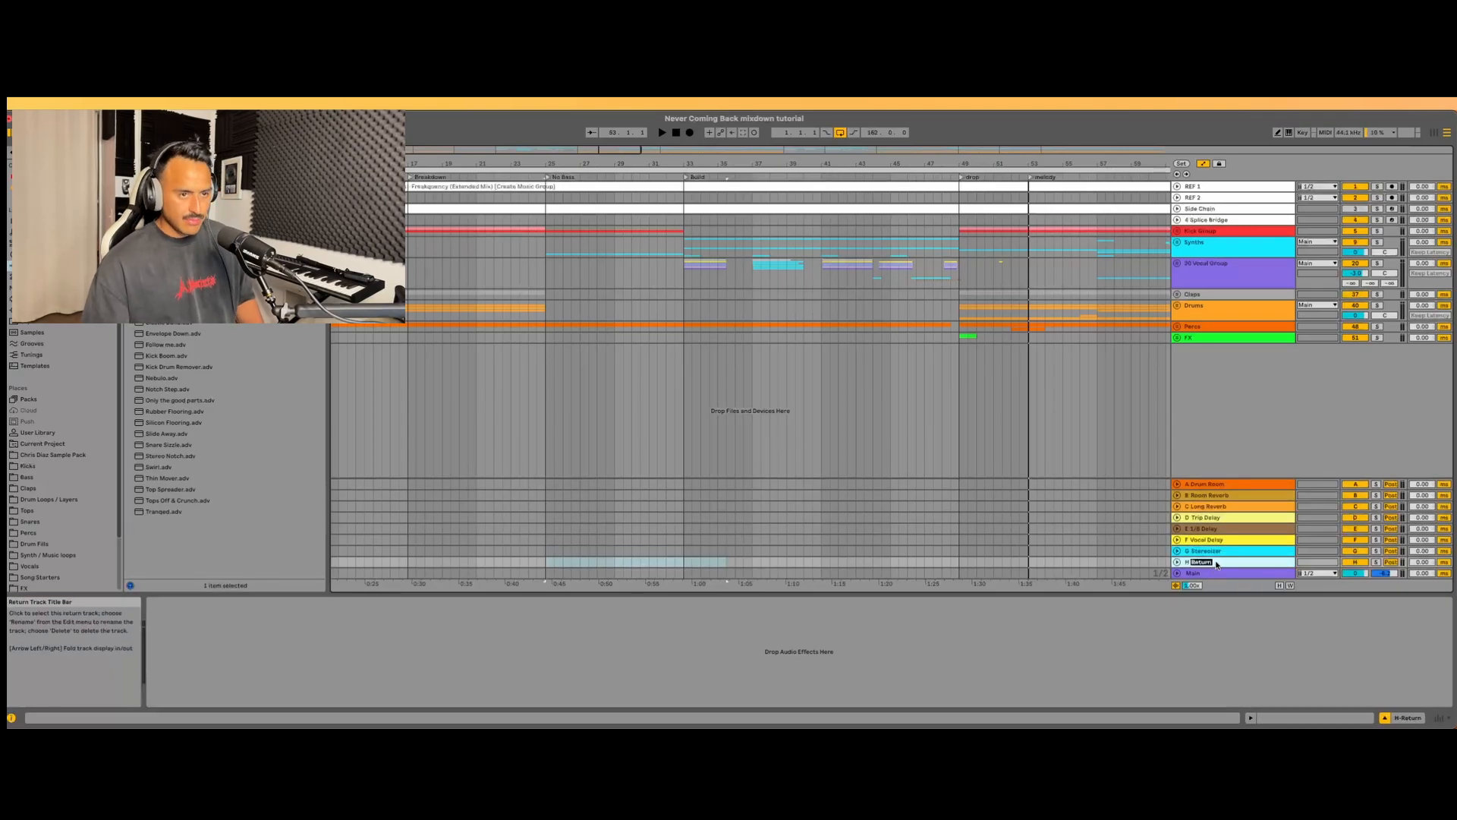
text(Fx Re)
text(verb)
- Insert a return track below the Fx Reverb return and name it Parallel Compression
right_click(1230, 564)
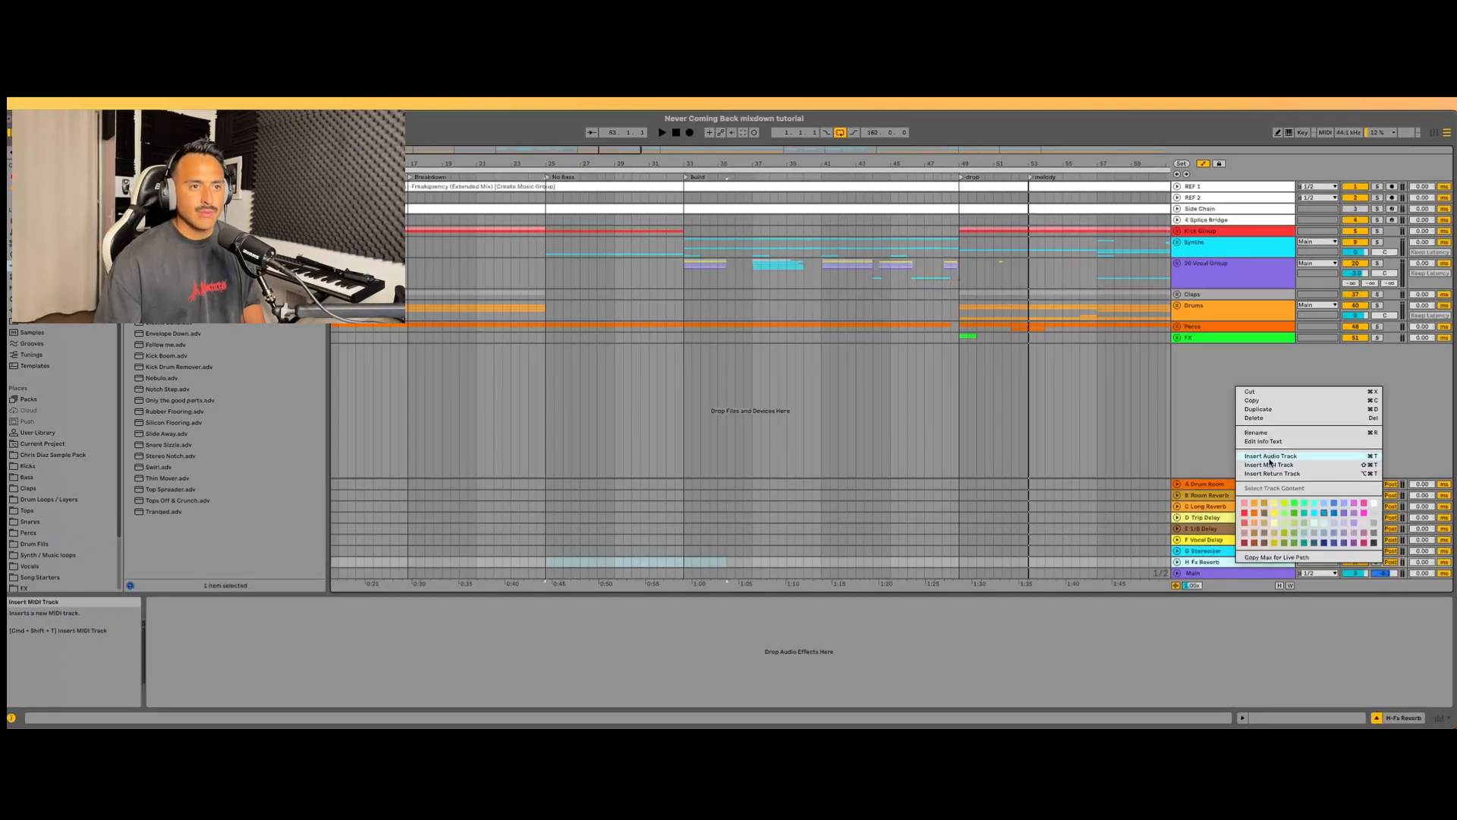
click(1286, 474)
click(1213, 564)
key(super+r)
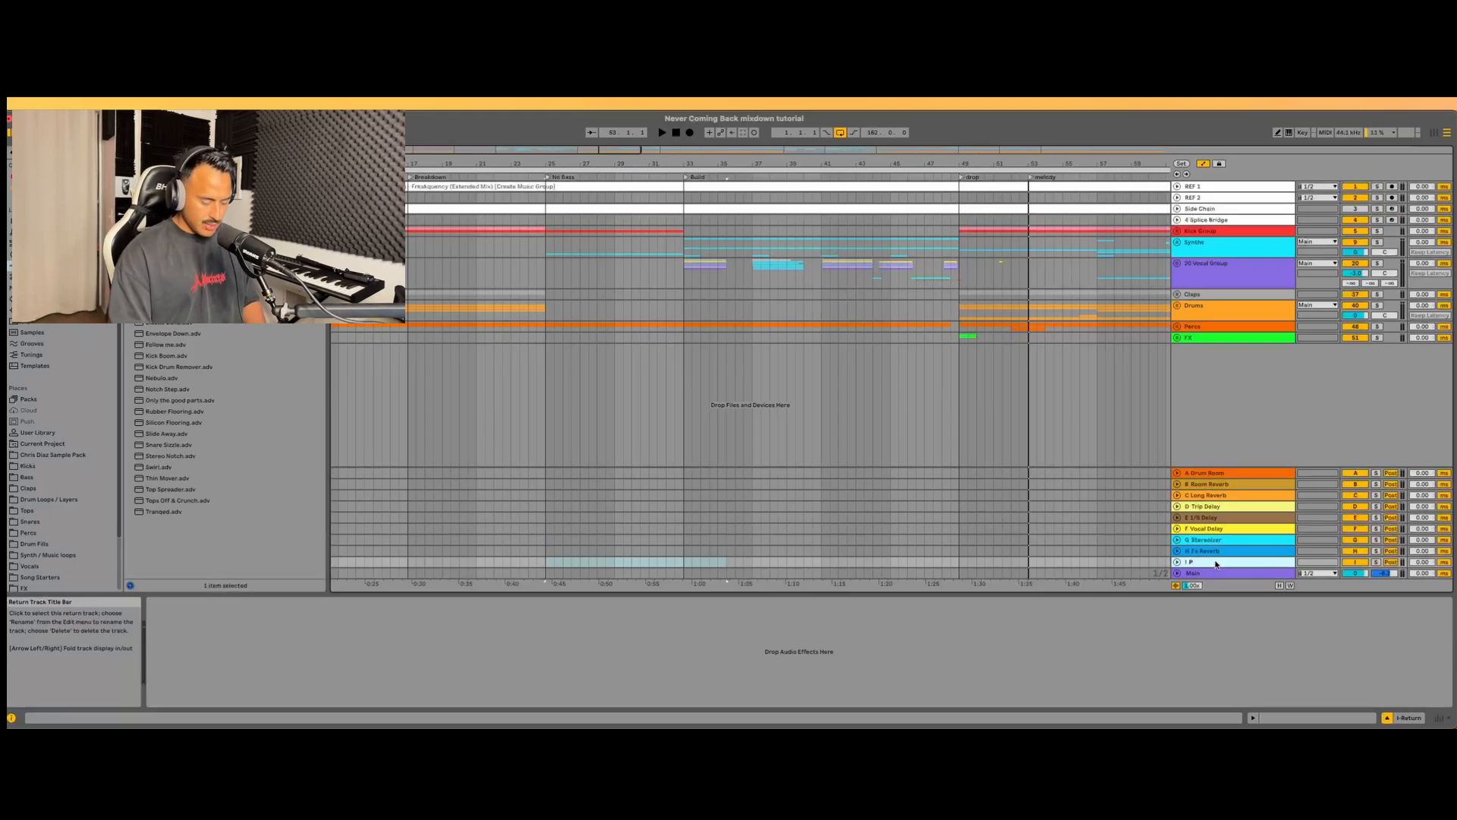
text(Parallel Compression)
key(Return)
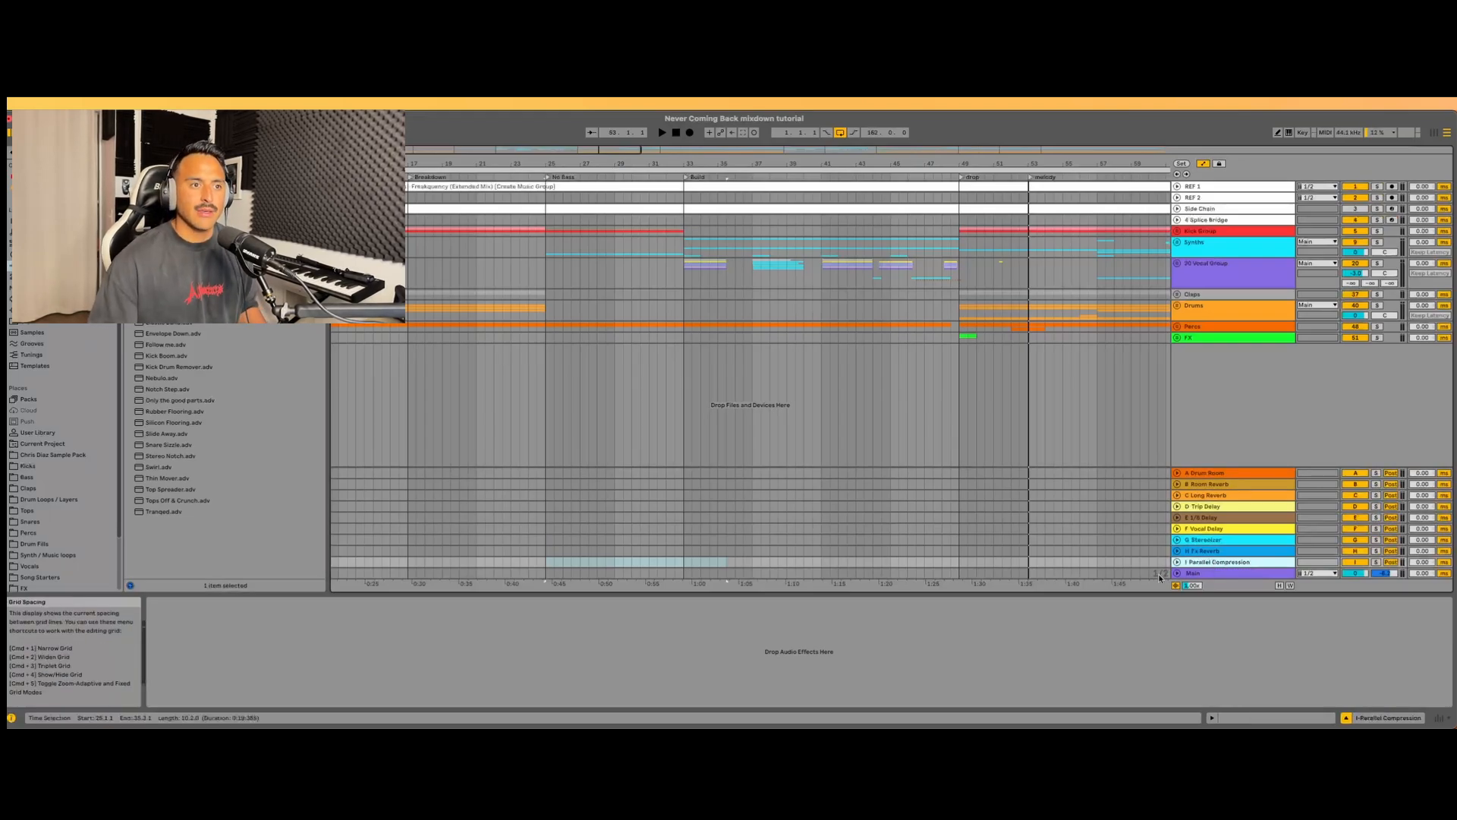
- Recolour all return tracks from Drum Room to Parallel Compression purple
click(1247, 477)
shift+click(1257, 562)
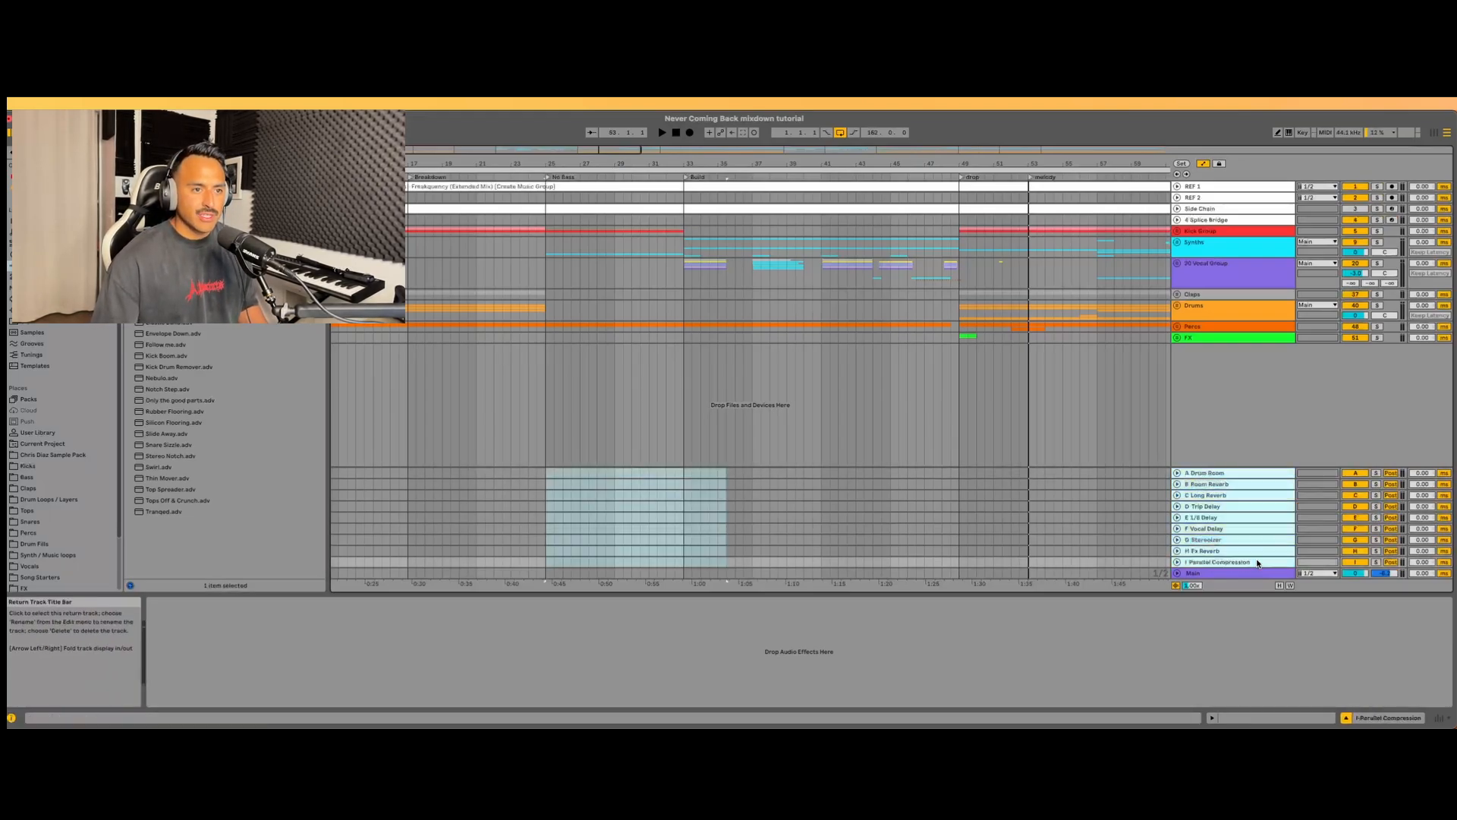
right_click(1261, 477)
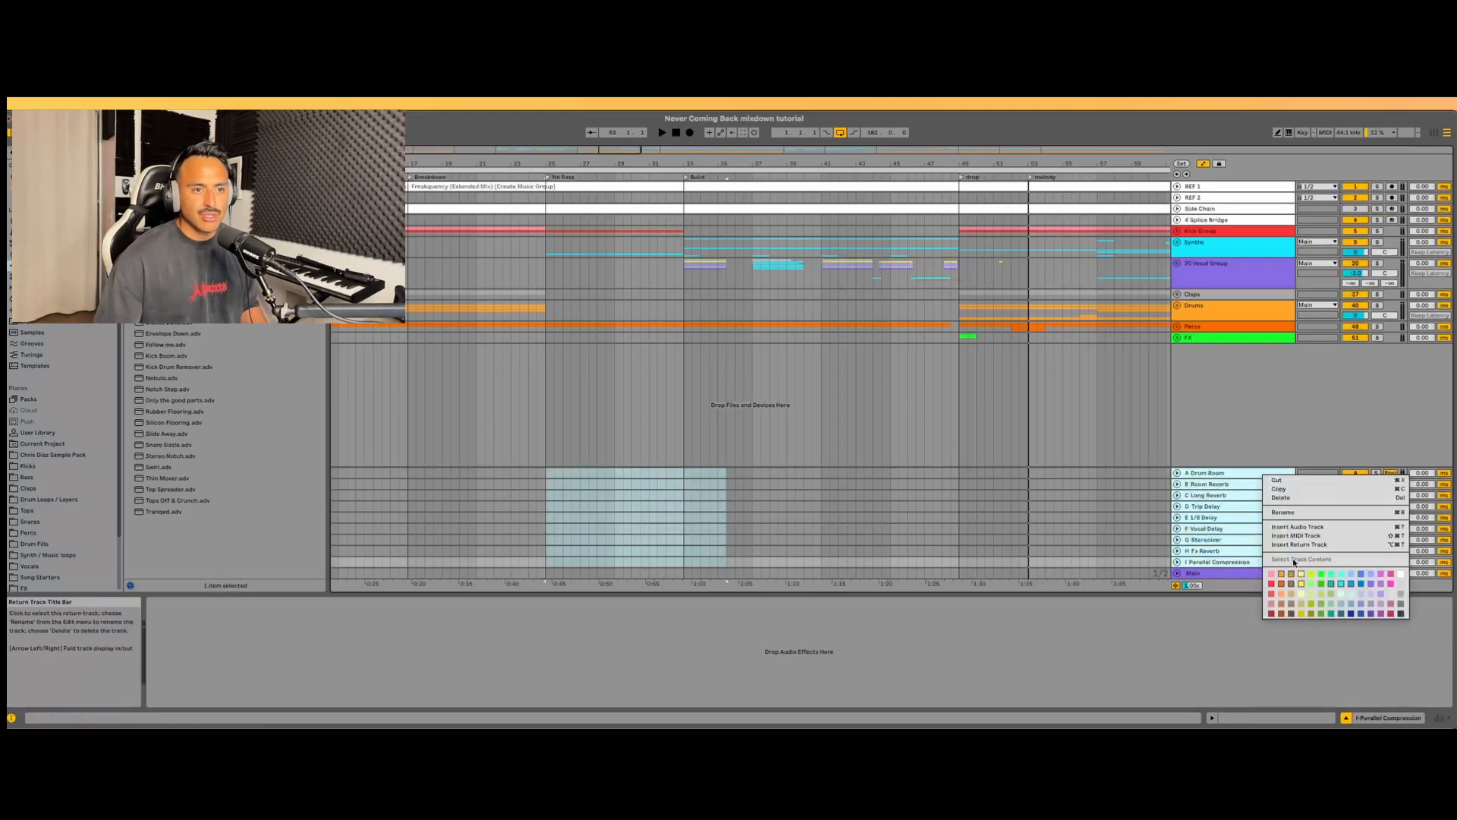
click(1372, 588)
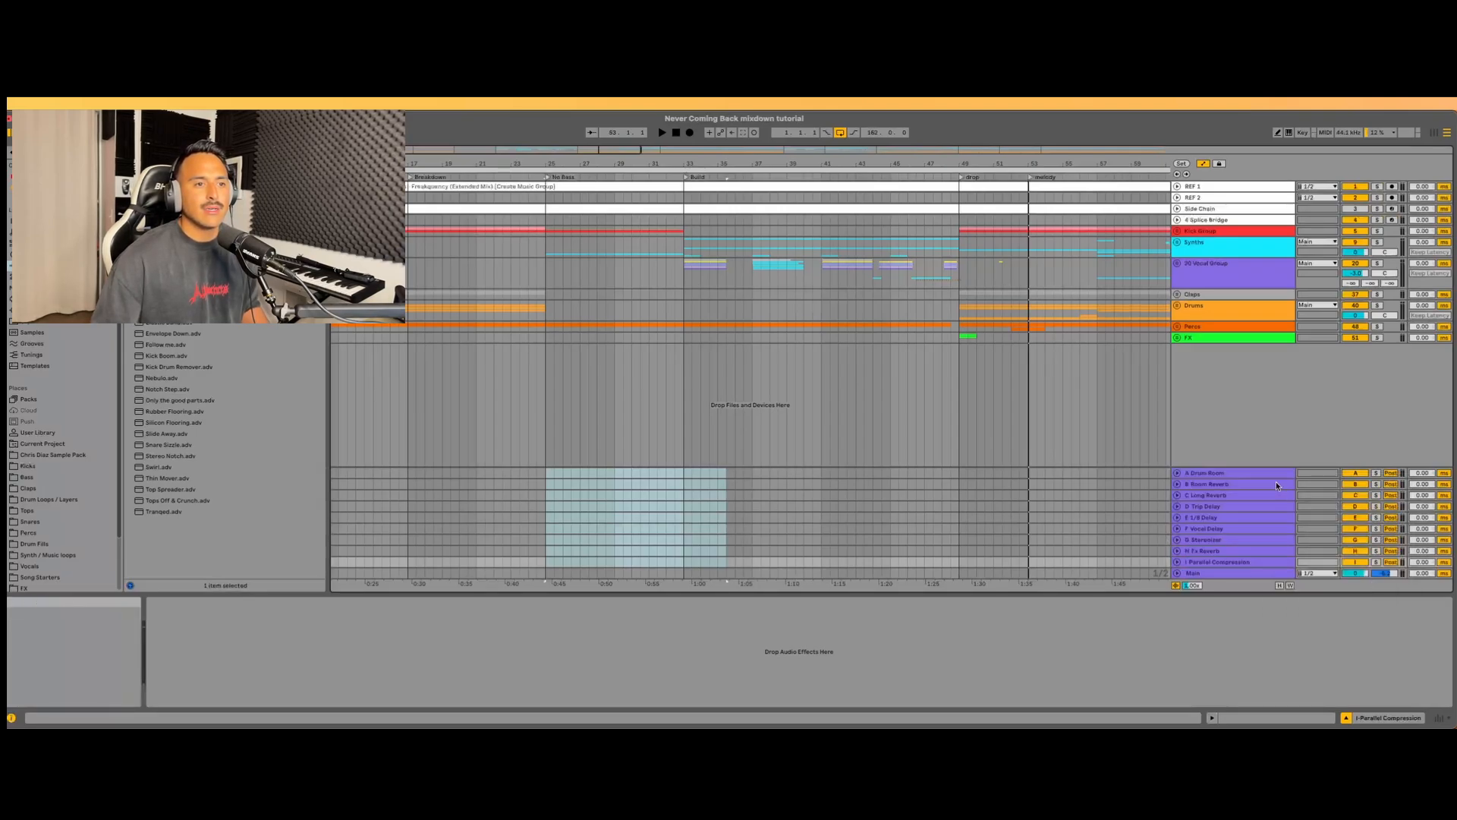
- Unfold the Drum Room return, search the browser for Reverb and load the Reverb device onto it
click(1250, 472)
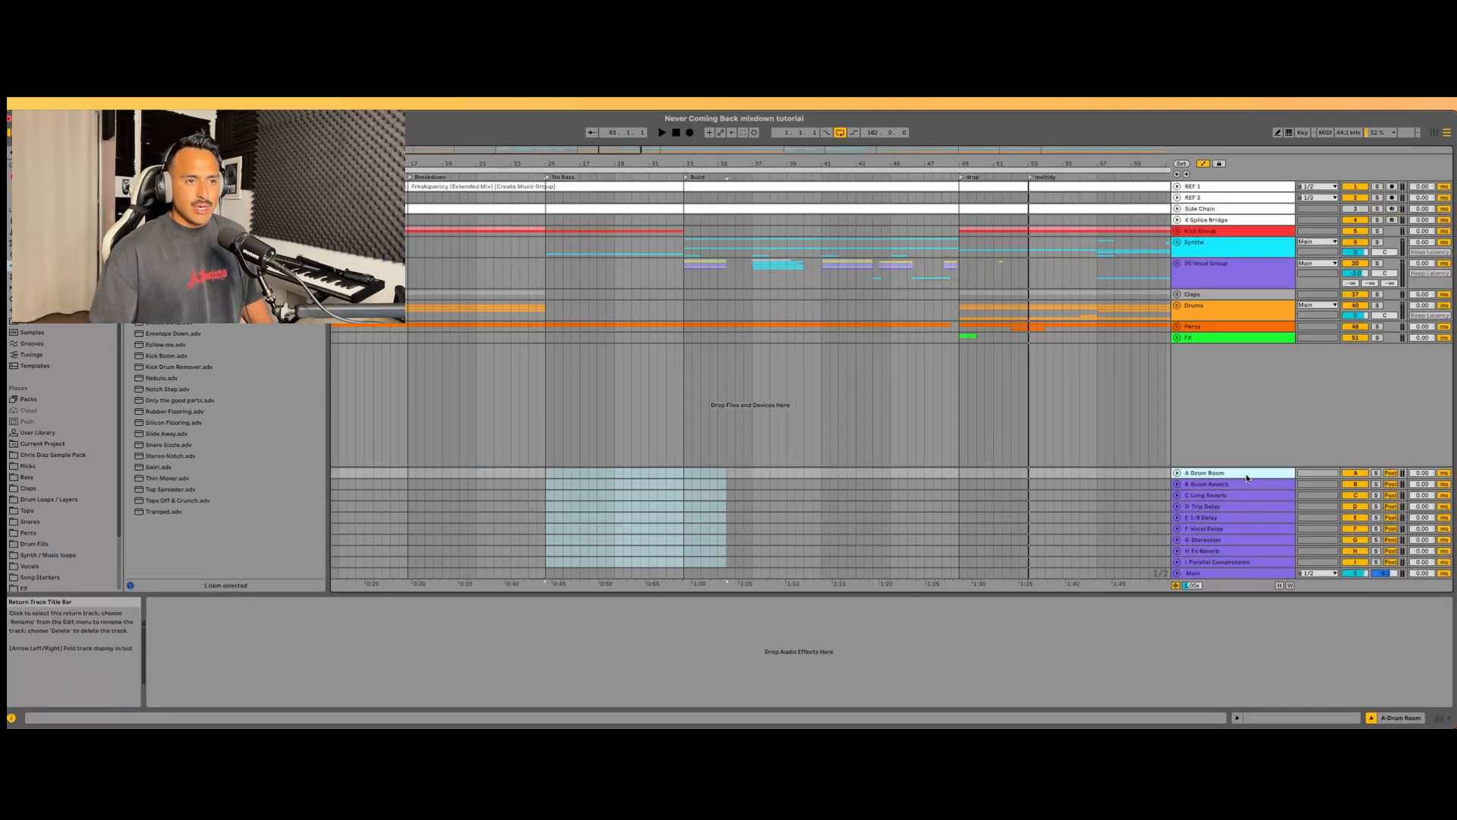
click(1178, 472)
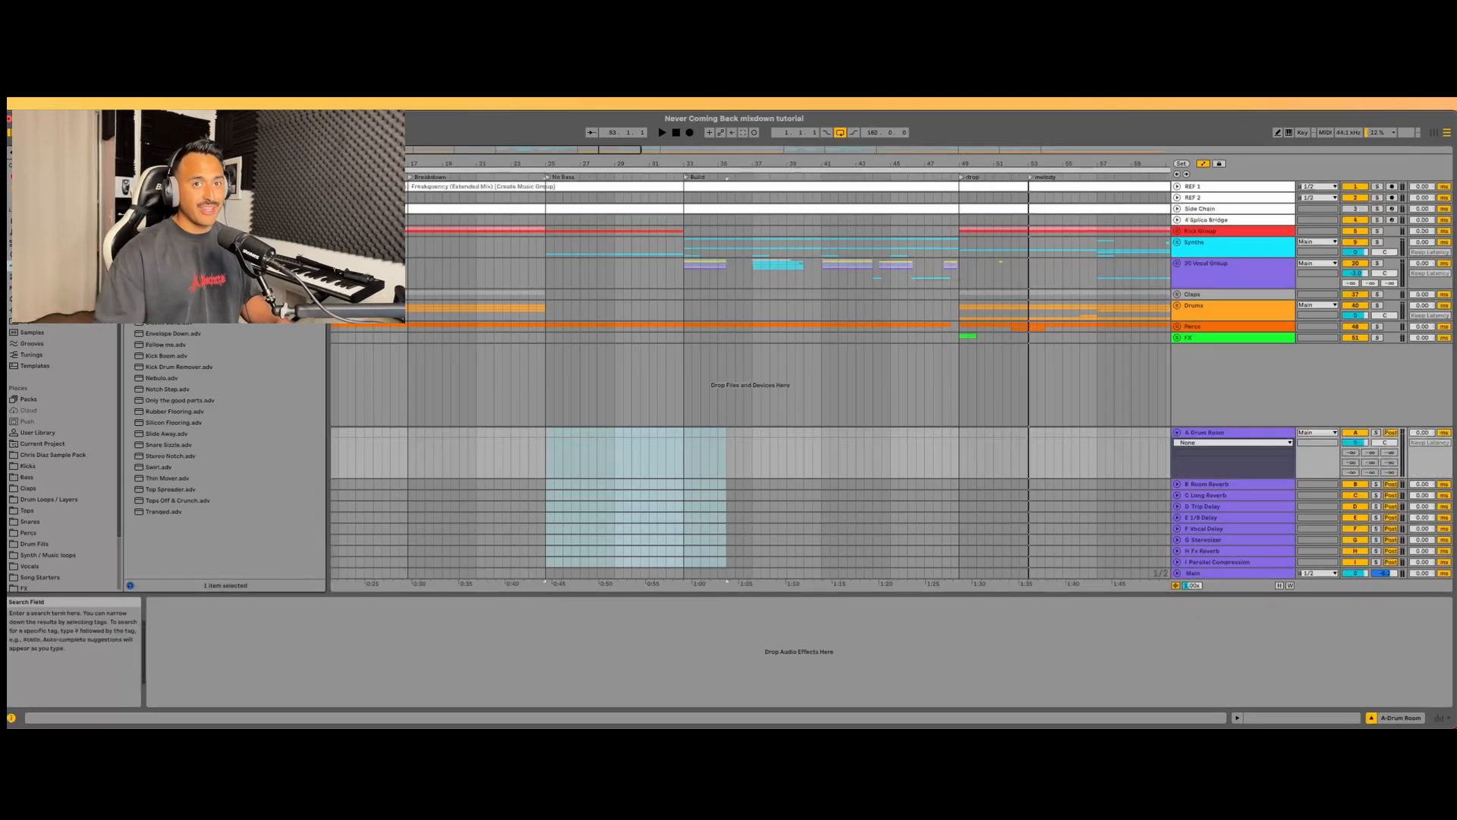
click(91, 152)
text(Reverb)
drag(156, 289, 160, 608)
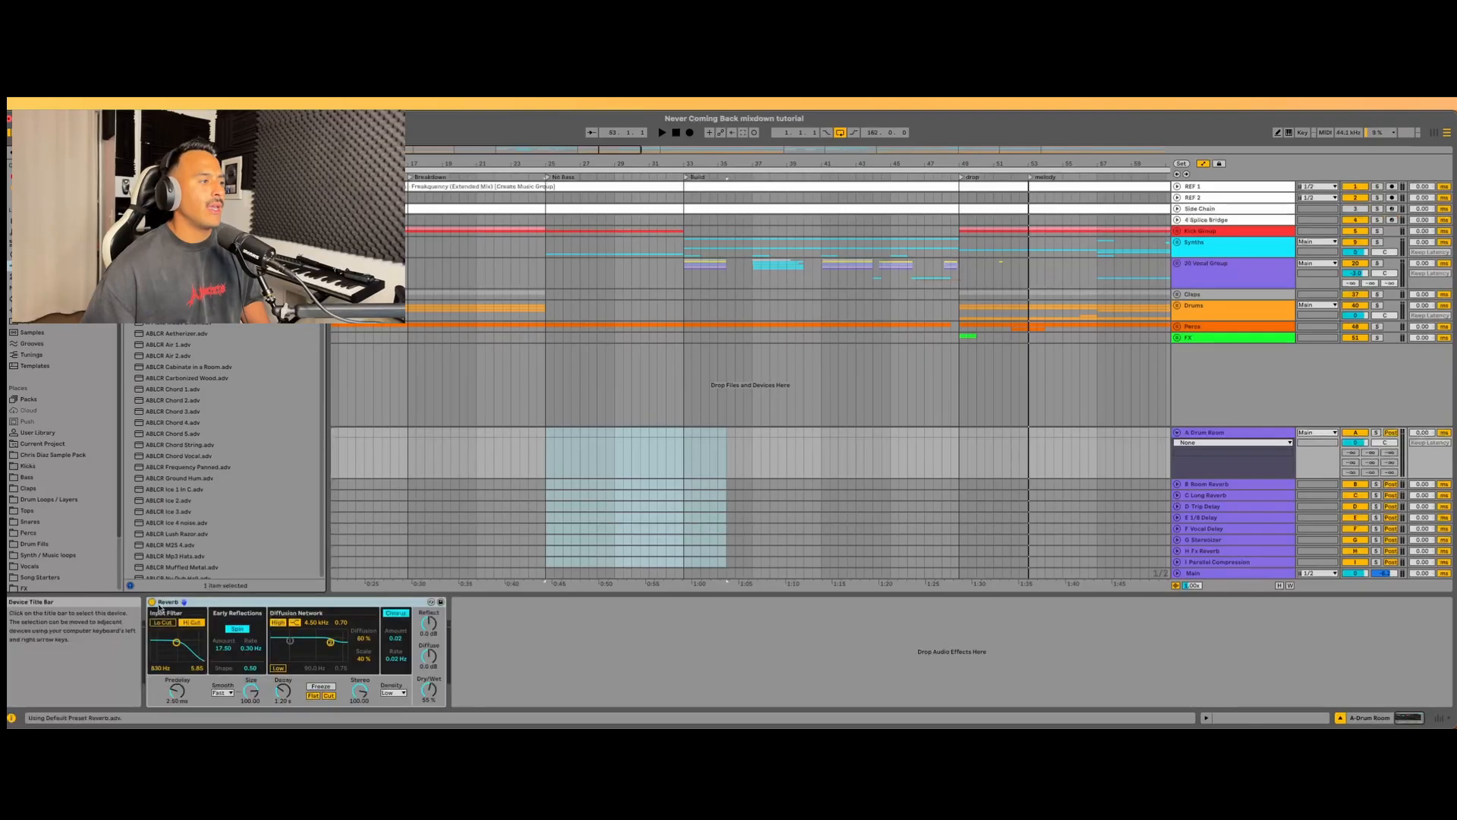
- Configure the Drum Room reverb with the input high cut off, diffusion low shelf on, decay time 814 ms and dry/wet 100%
click(191, 622)
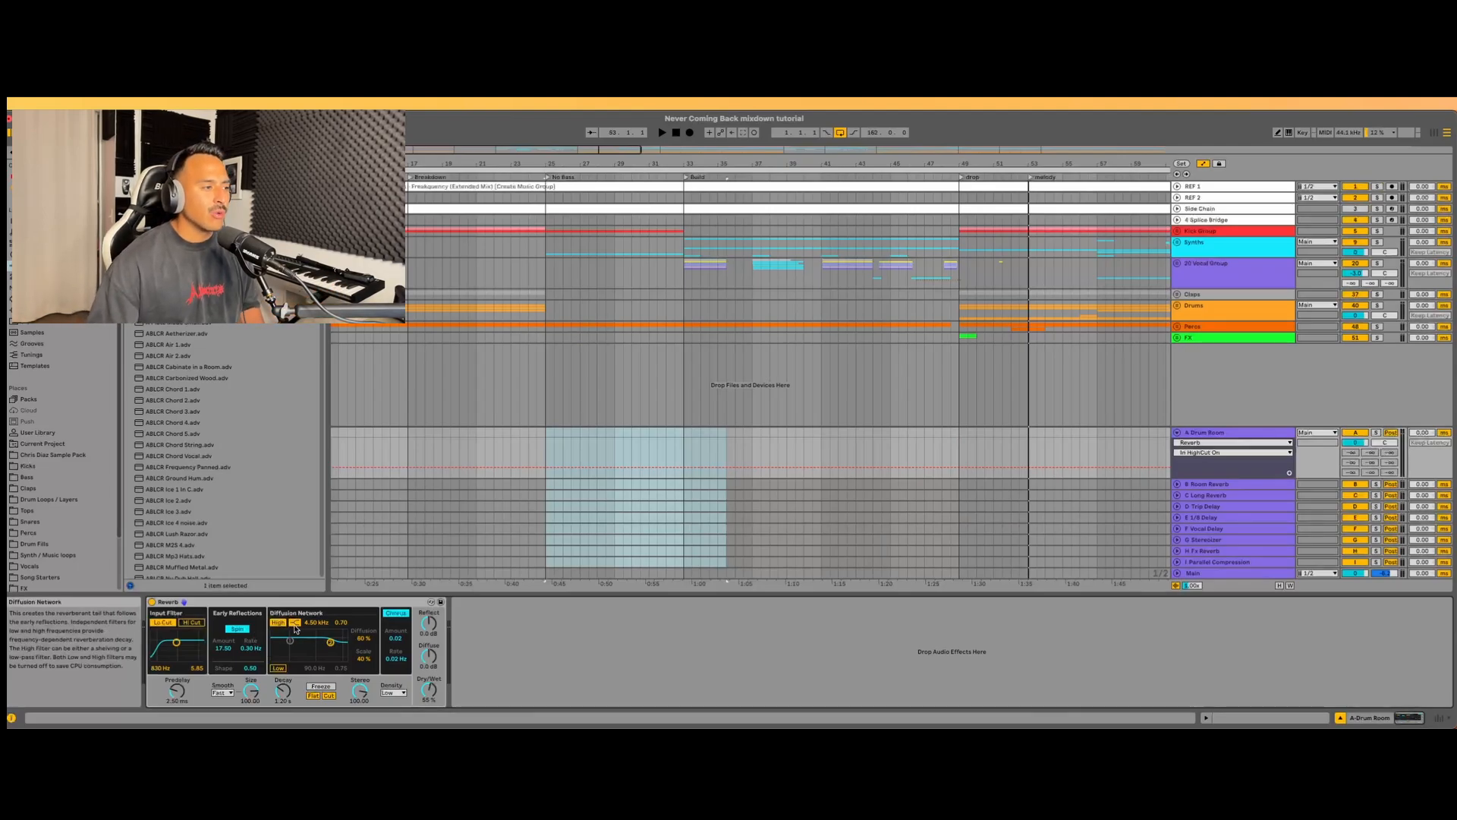
click(279, 668)
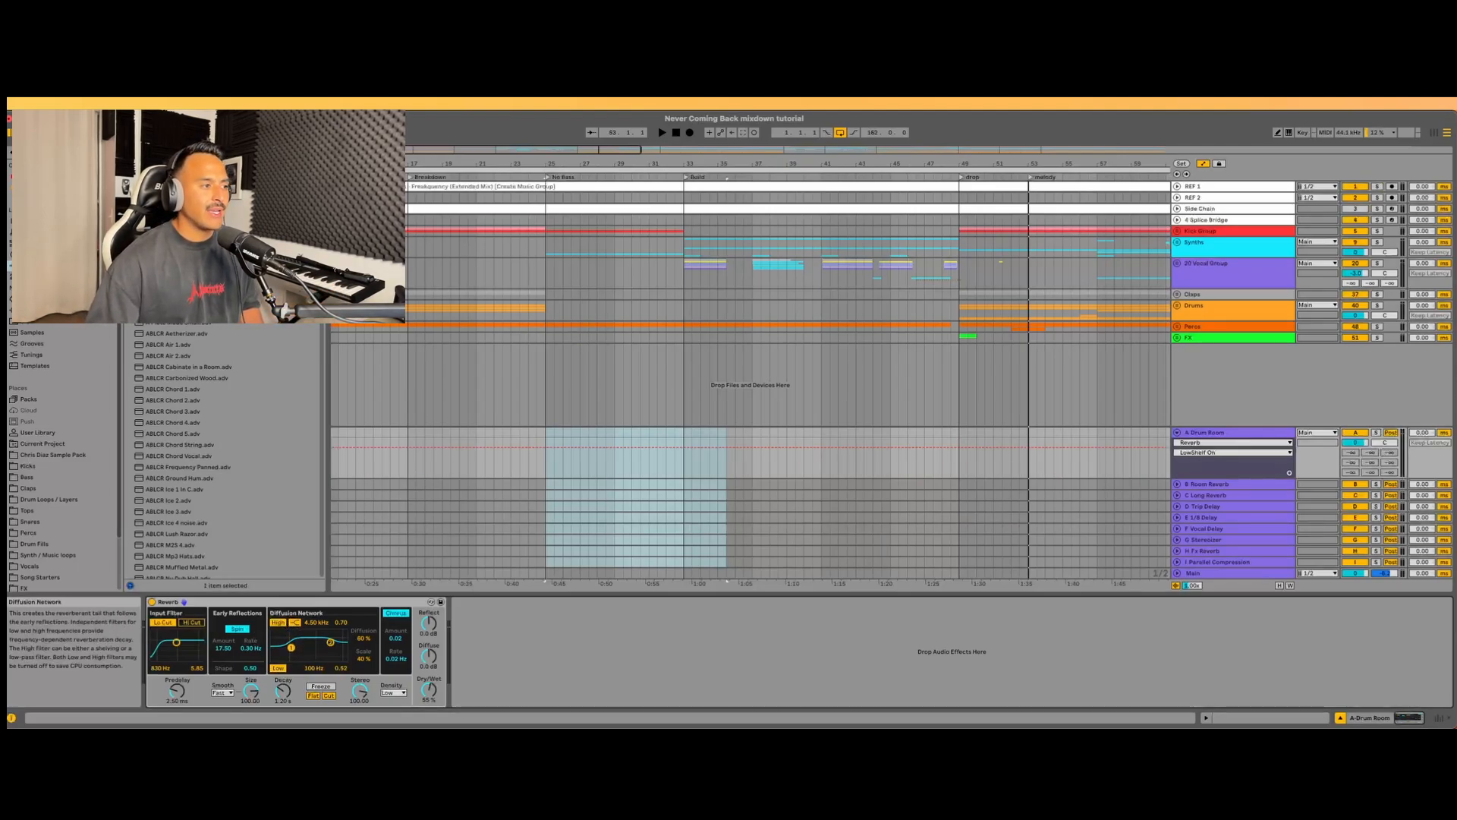
drag(283, 689, 283, 703)
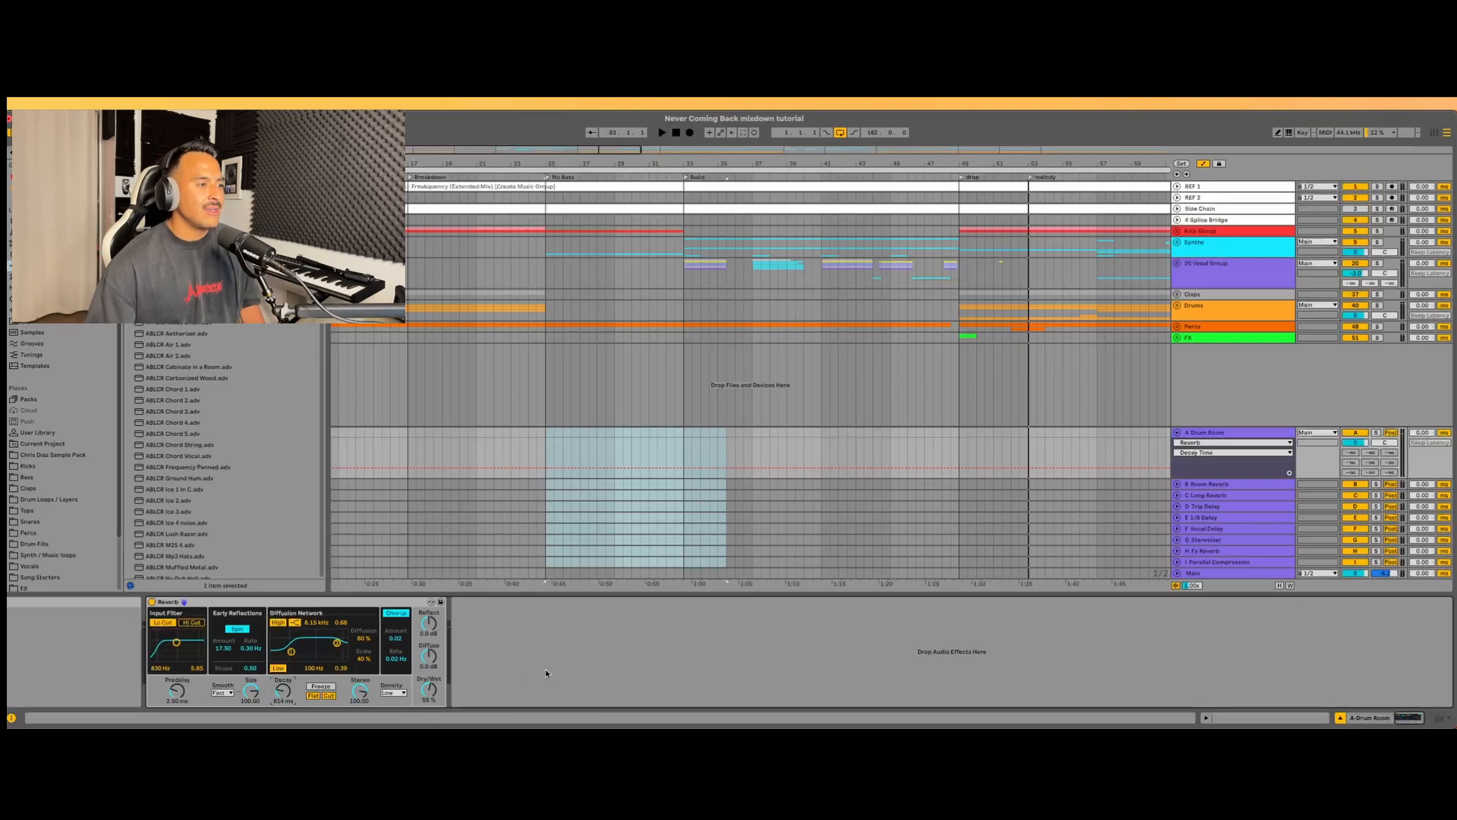
drag(429, 689, 429, 668)
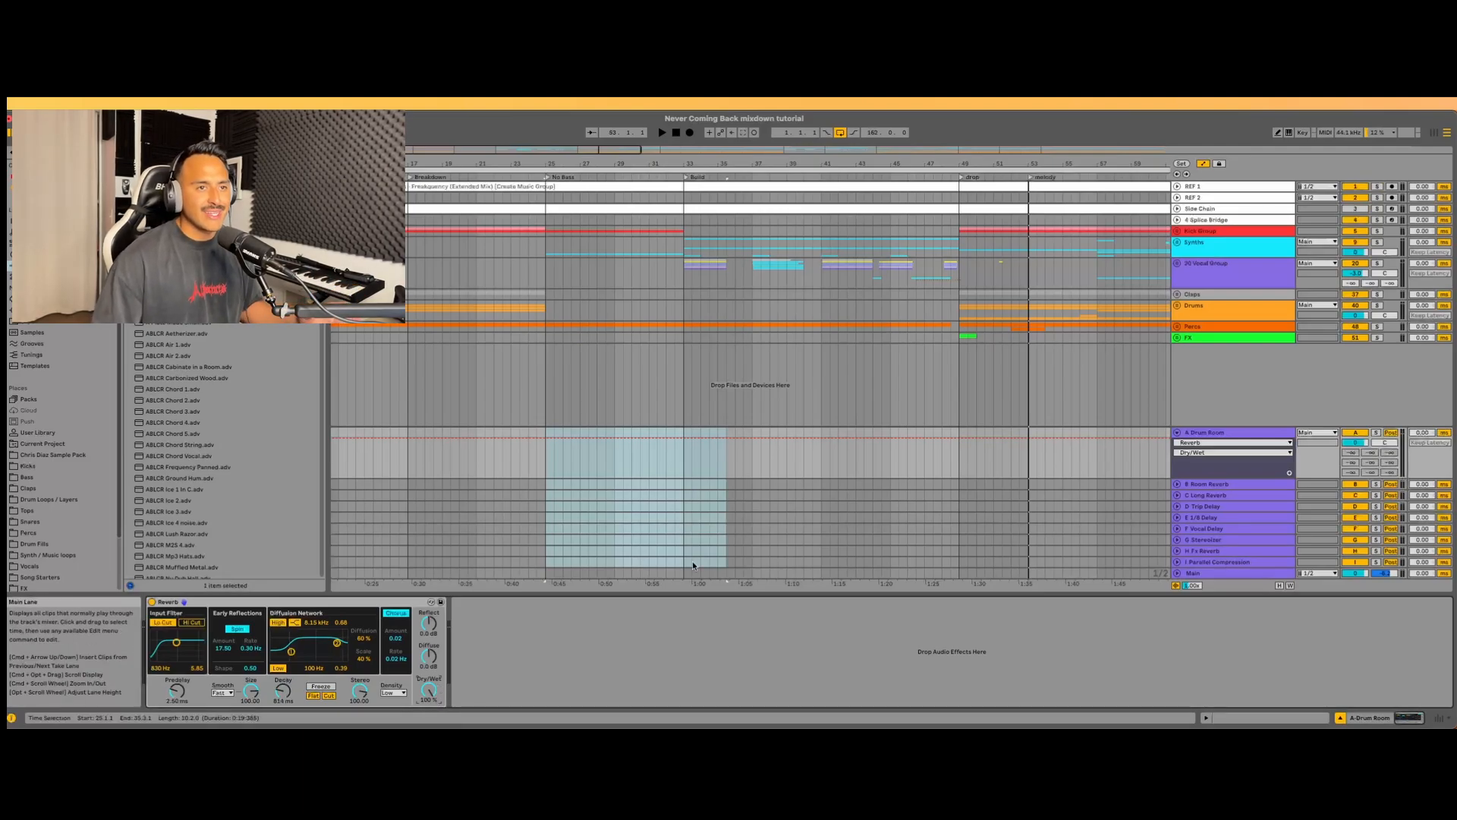
- Set the Drum Room reverb's input filter to about 1.79 kHz and its diffusion low shelf to about 80 Hz
click(1219, 251)
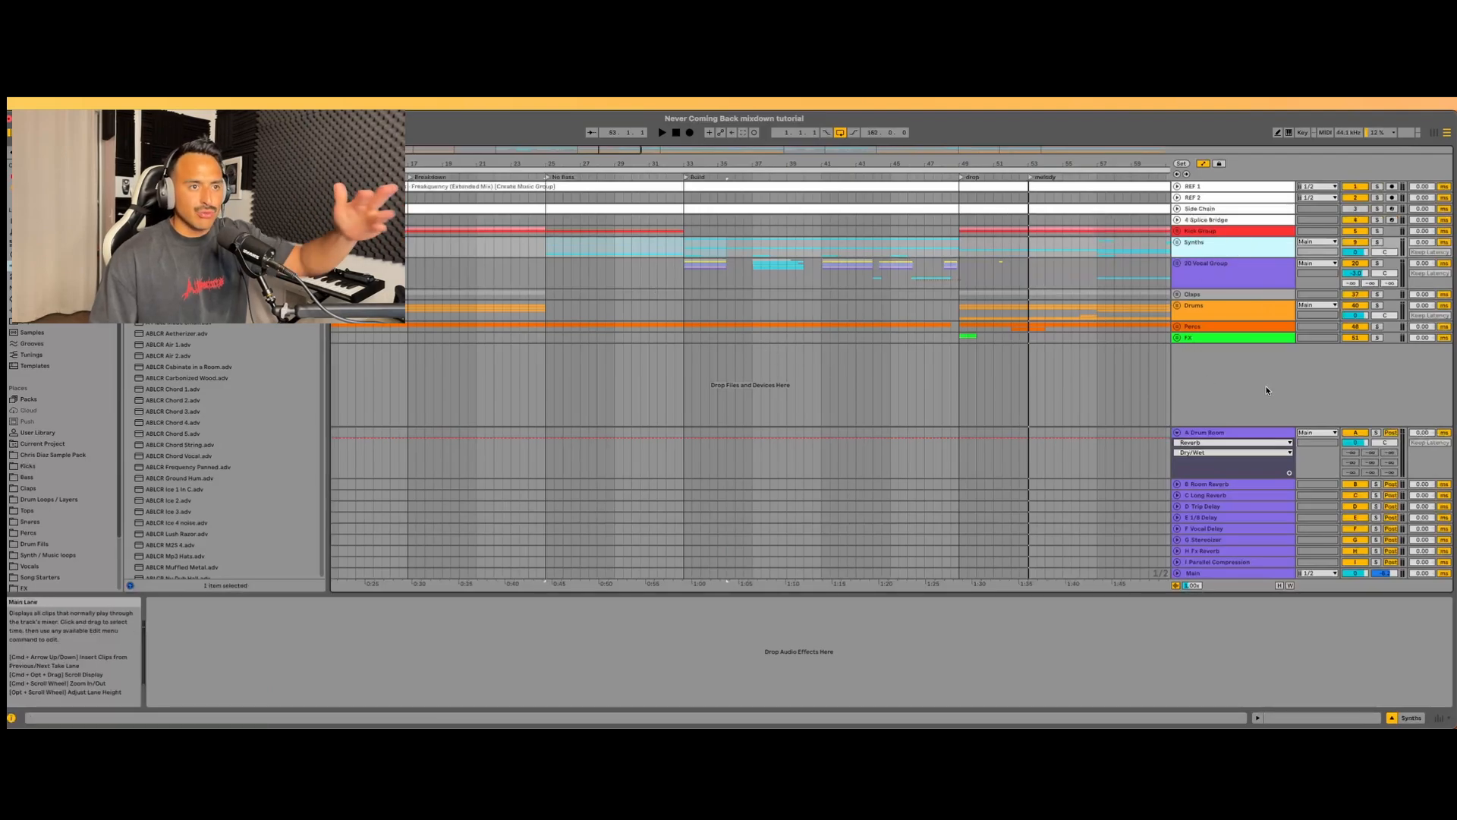
click(1246, 436)
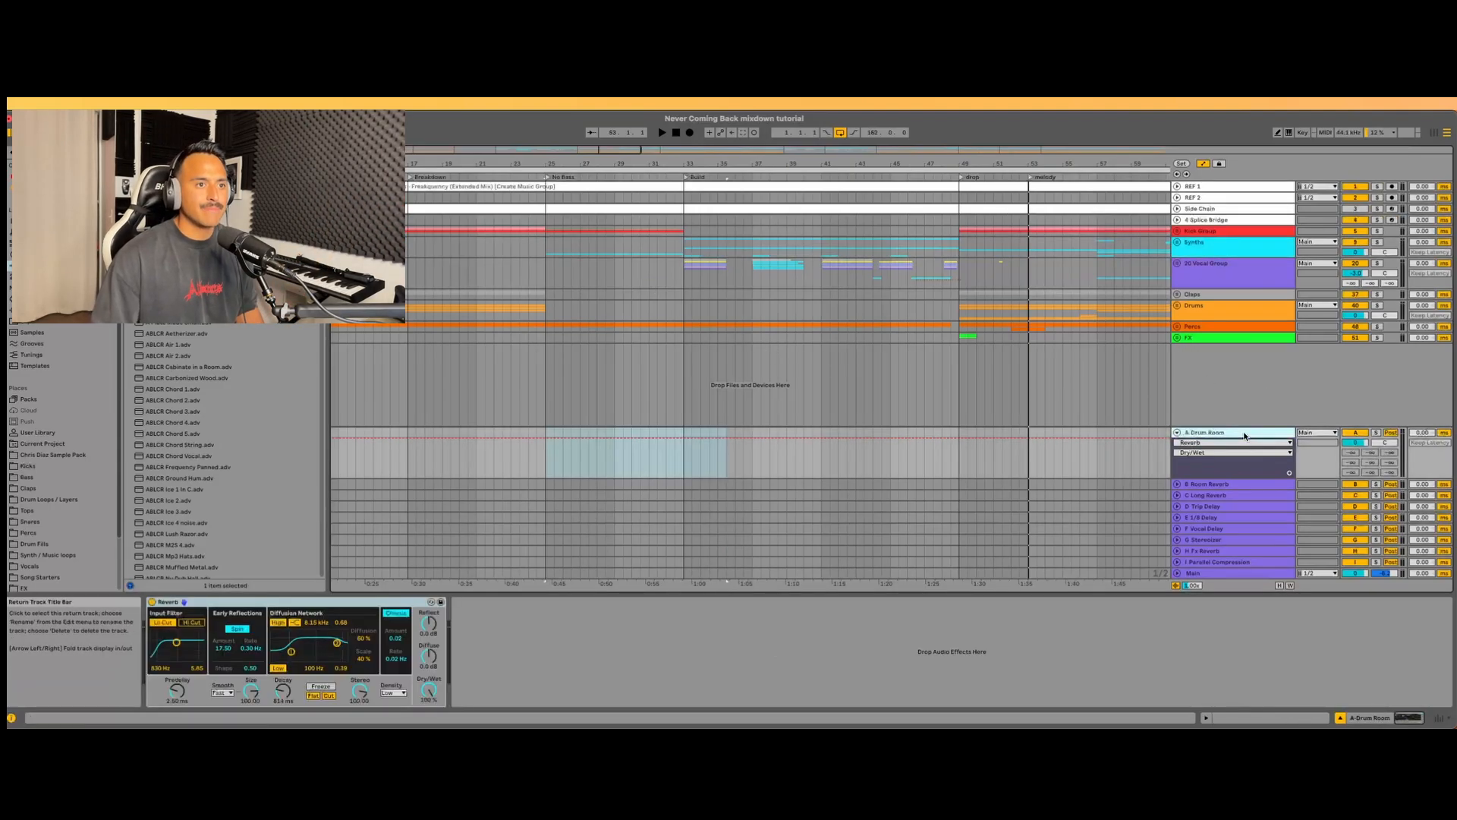
click(177, 644)
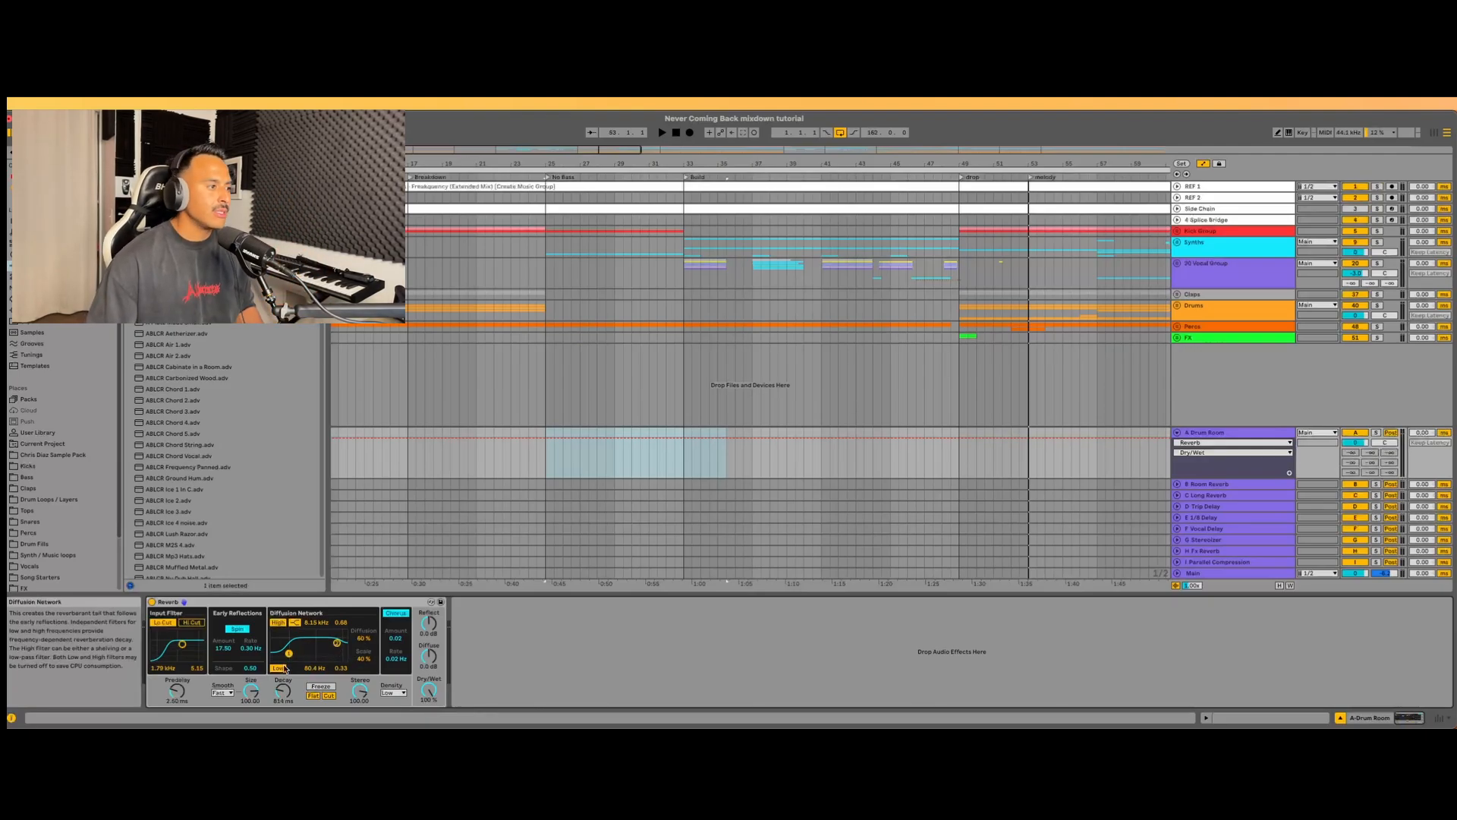
- Unfold the Drums group and audition the Drum Room return on the TTS hats loop by raising, then removing, its send during playback
click(1177, 307)
scroll(1252, 326, down, 4)
click(1267, 335)
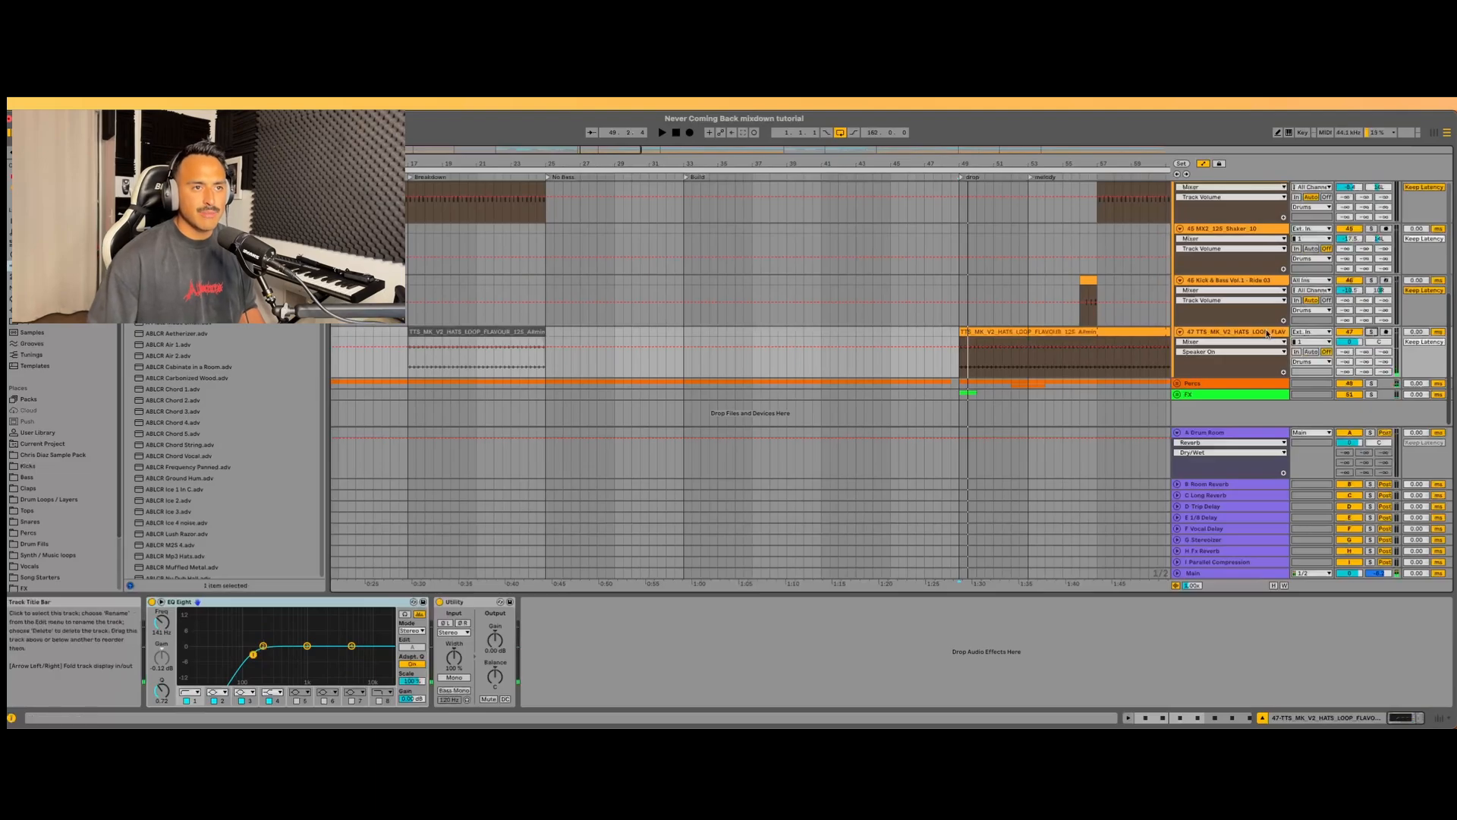
key(space)
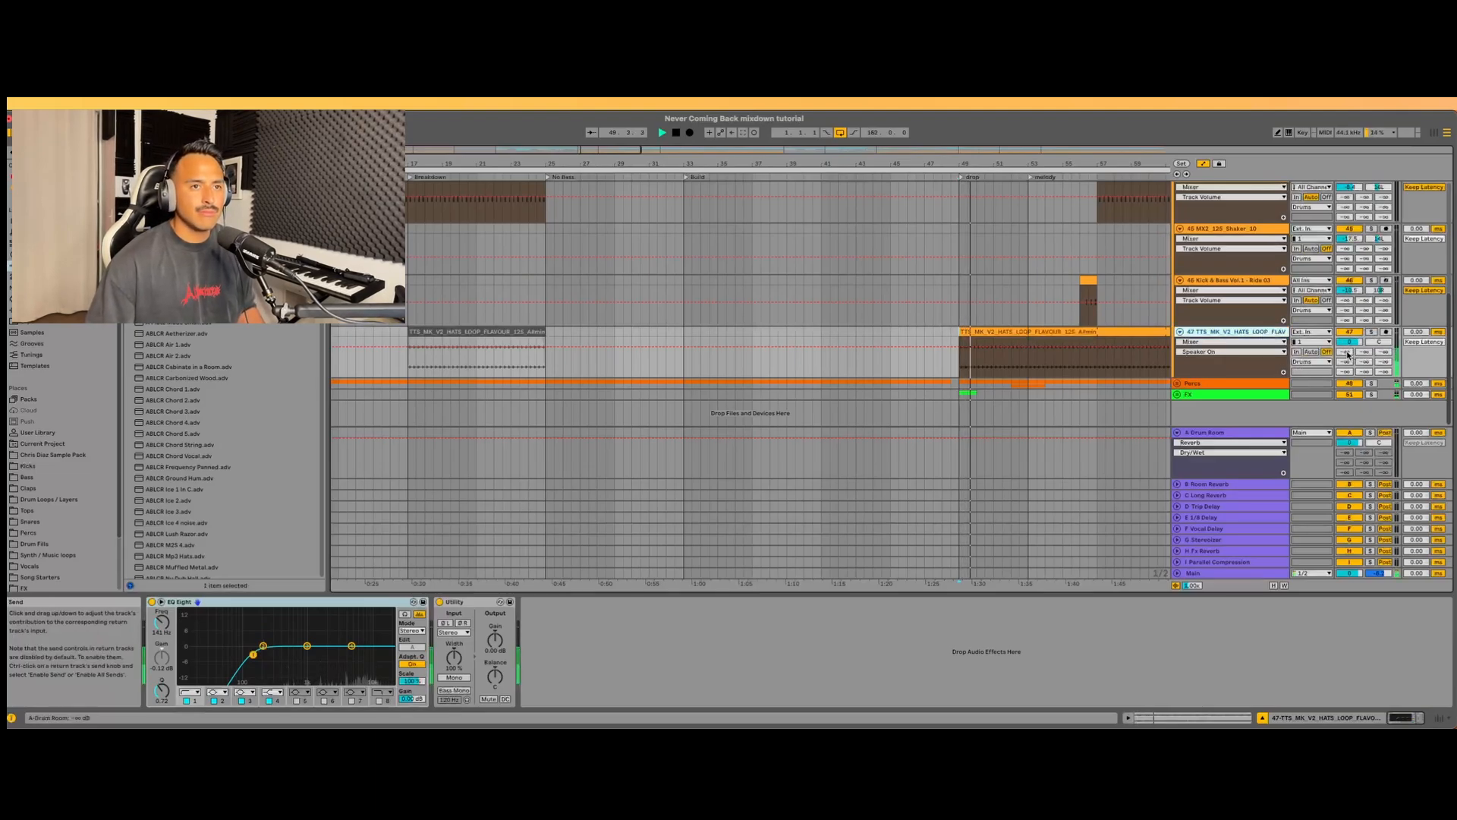
drag(1348, 355, 1348, 345)
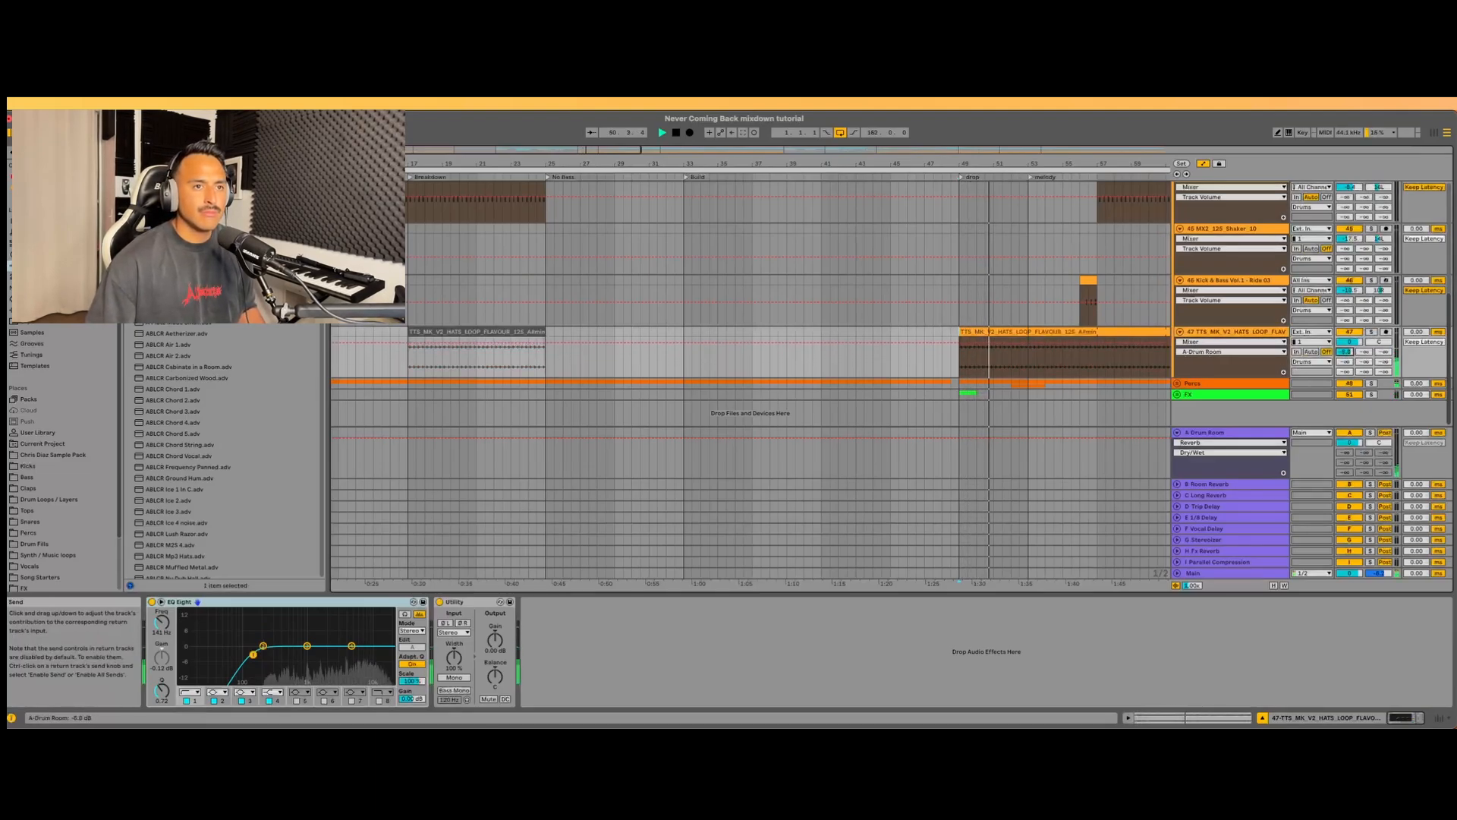
drag(1347, 345, 1347, 353)
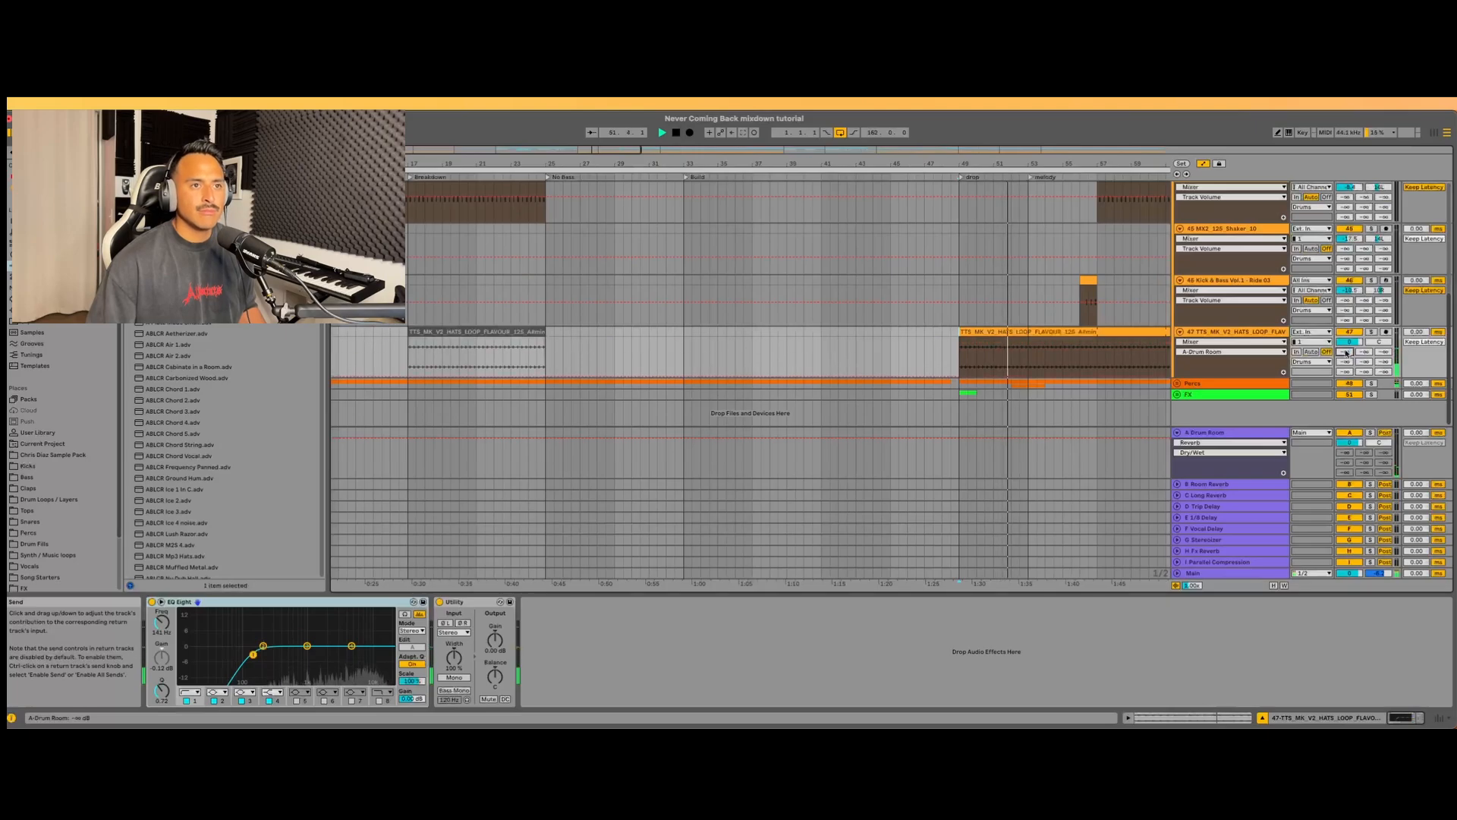
- Solo the upper Main Hat track and adjust its Drum Room send level during playback
scroll(1349, 349, up, 3)
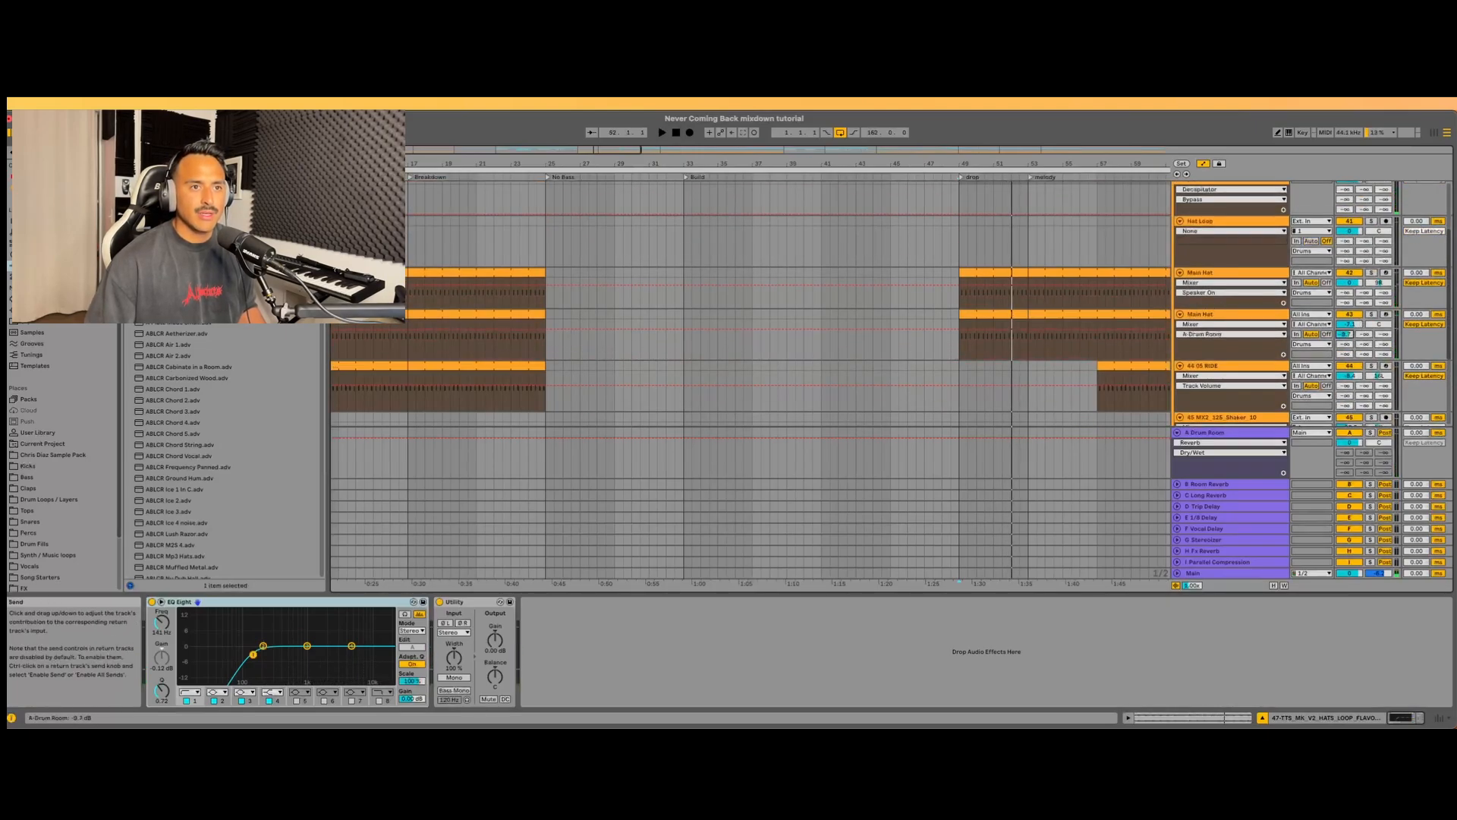
key(space)
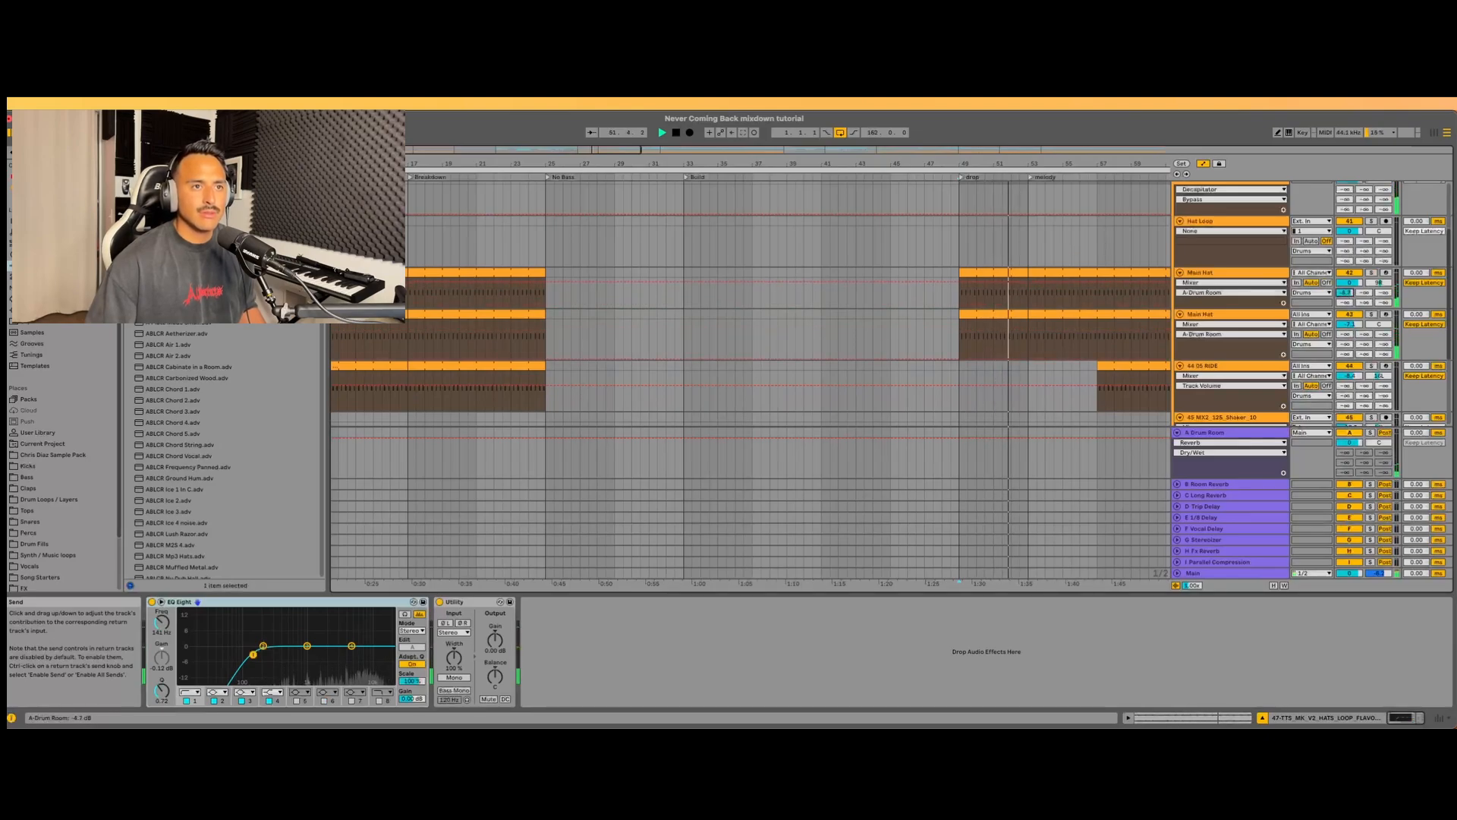
drag(1344, 292, 1344, 295)
key(space)
click(1371, 272)
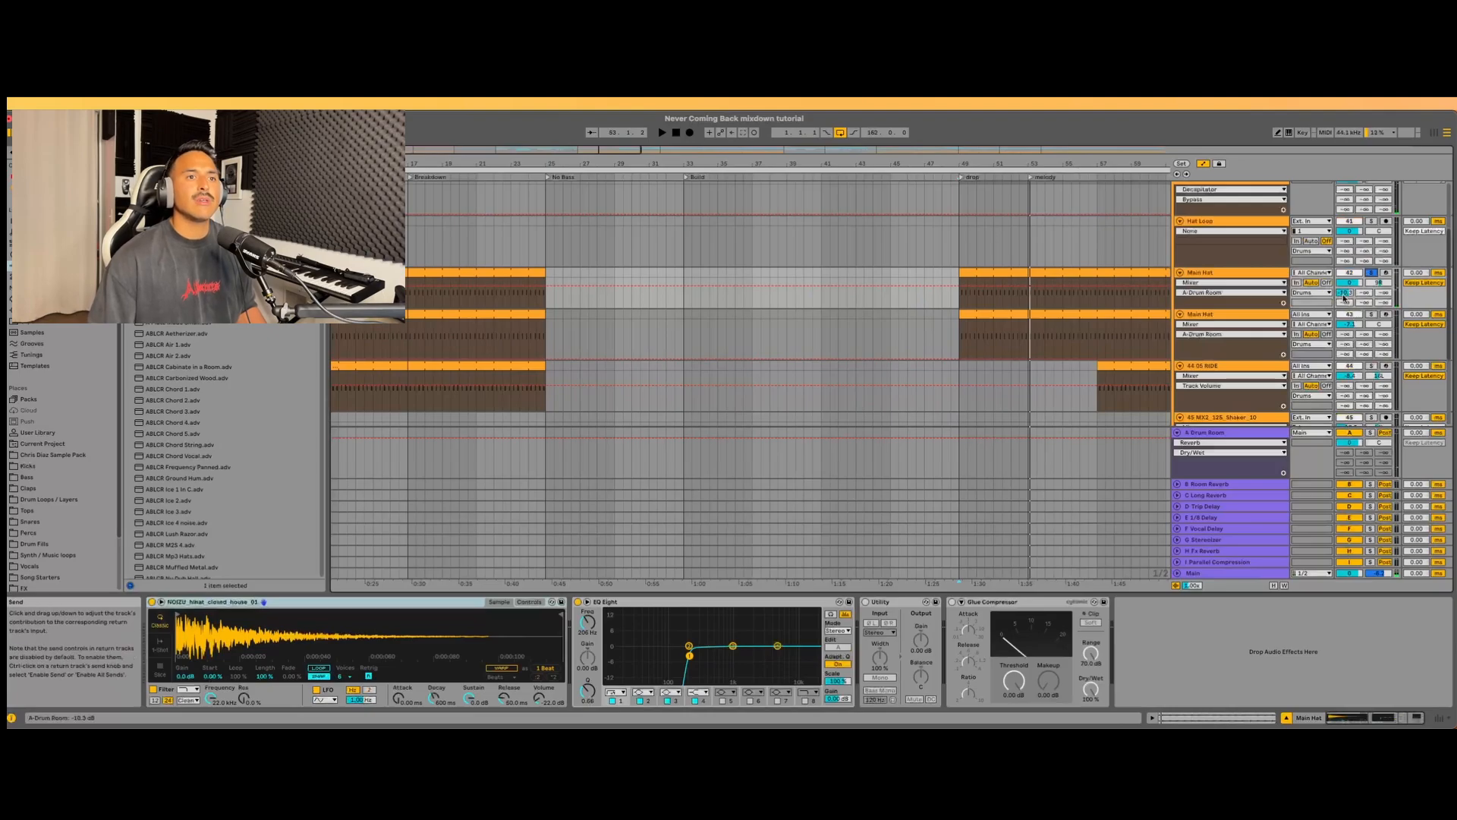
key(space)
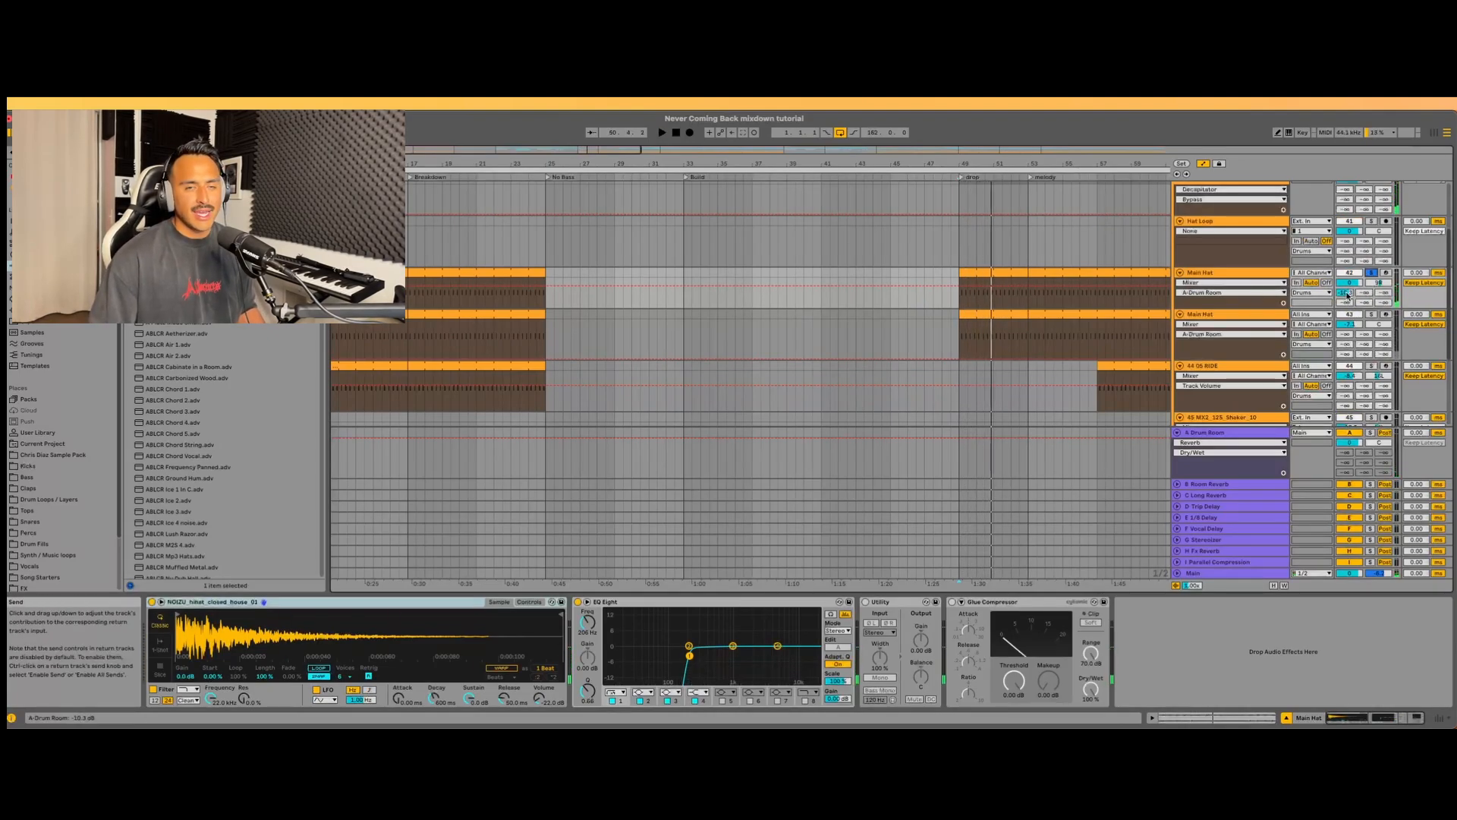
drag(1346, 293, 1350, 270)
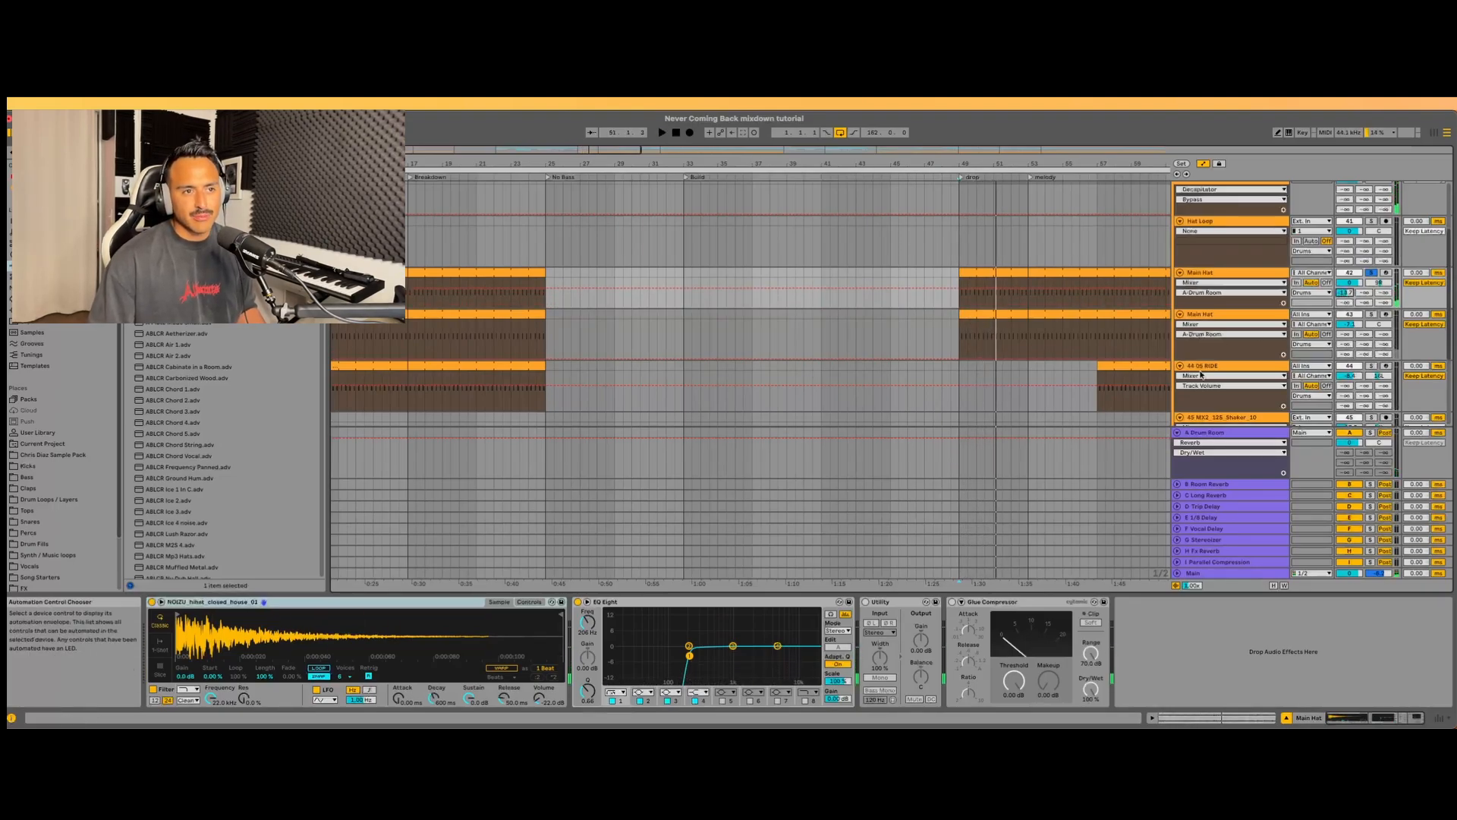
- Review the Drum Room return's reverb and fold that return track
click(1222, 432)
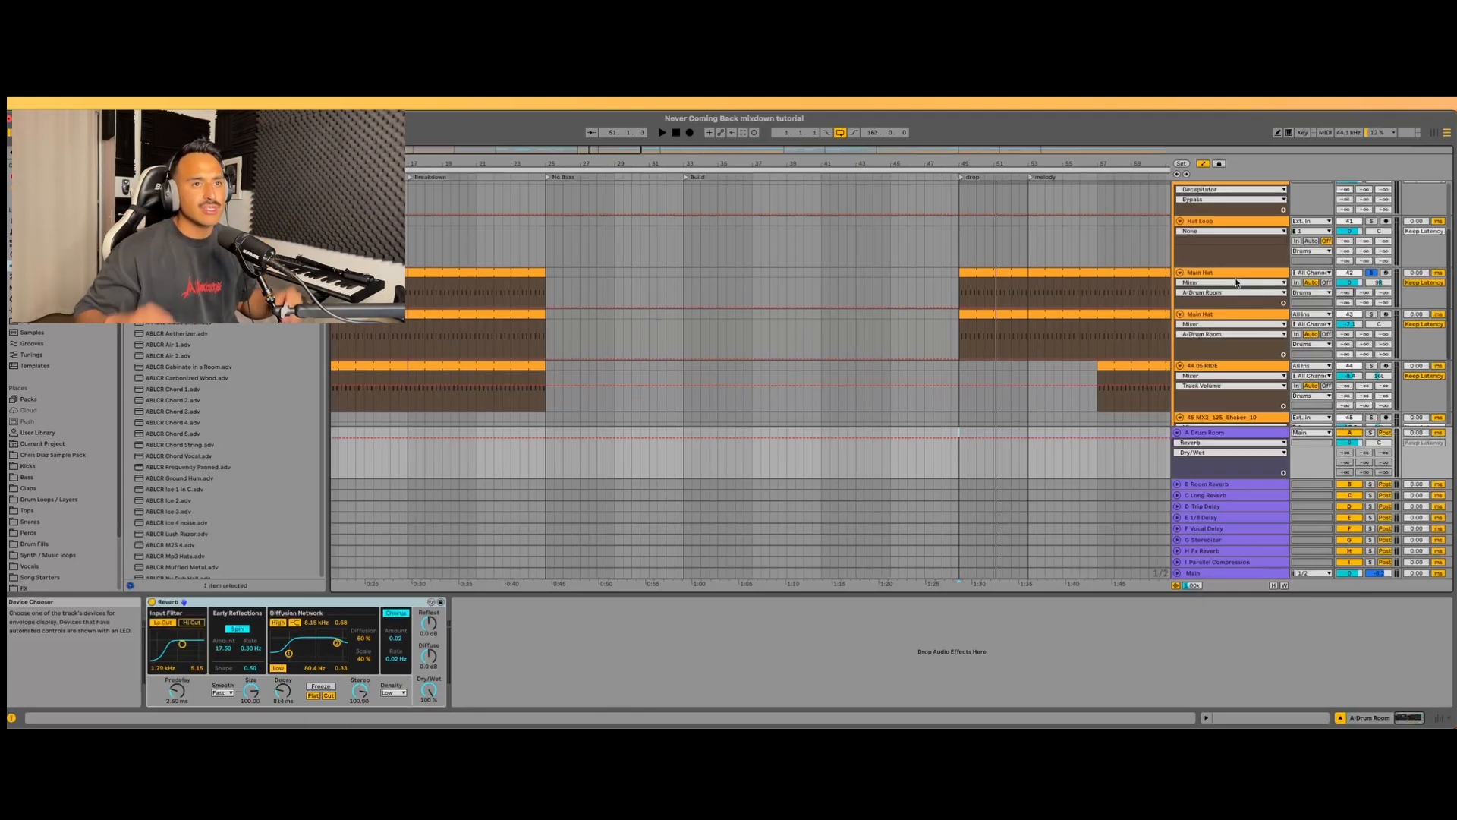
click(1179, 417)
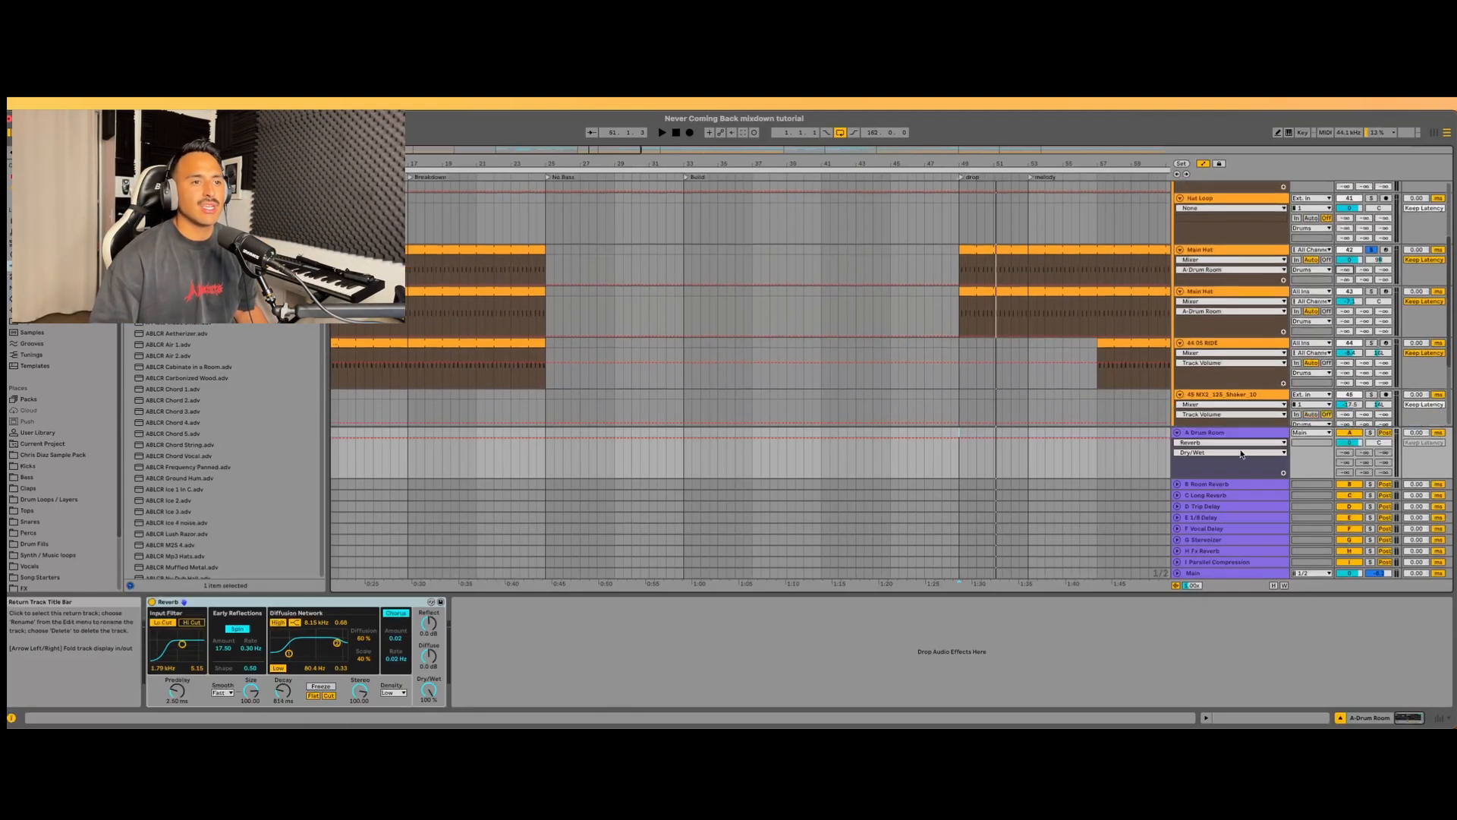
click(1177, 434)
- Load Reverb onto the Room Reverb return with low cut on, high cut off, diffusion low shelf about 148 Hz and decay about 2.30 s
click(1231, 482)
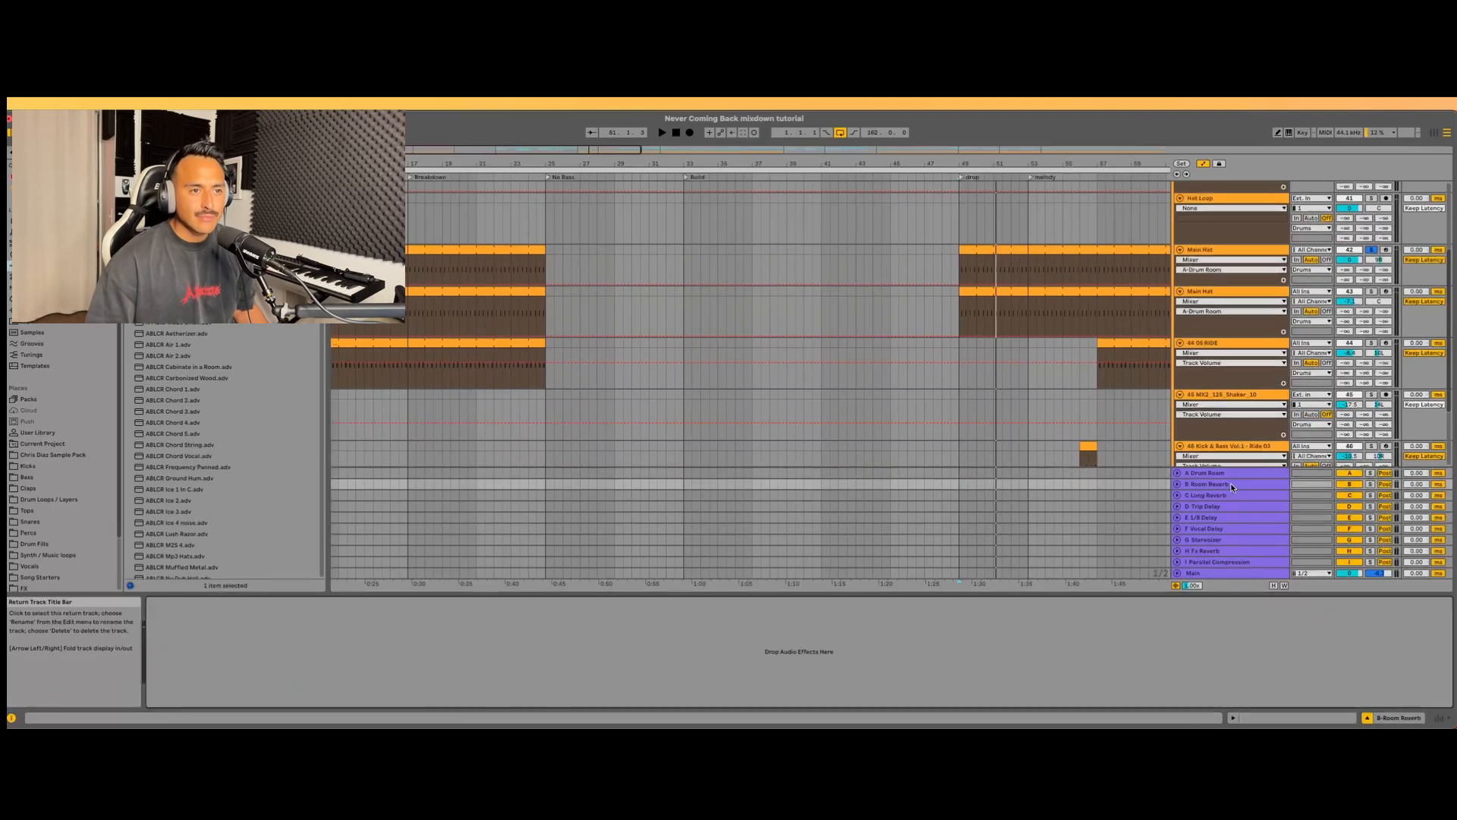
scroll(1237, 484, down, 3)
double_click(1242, 484)
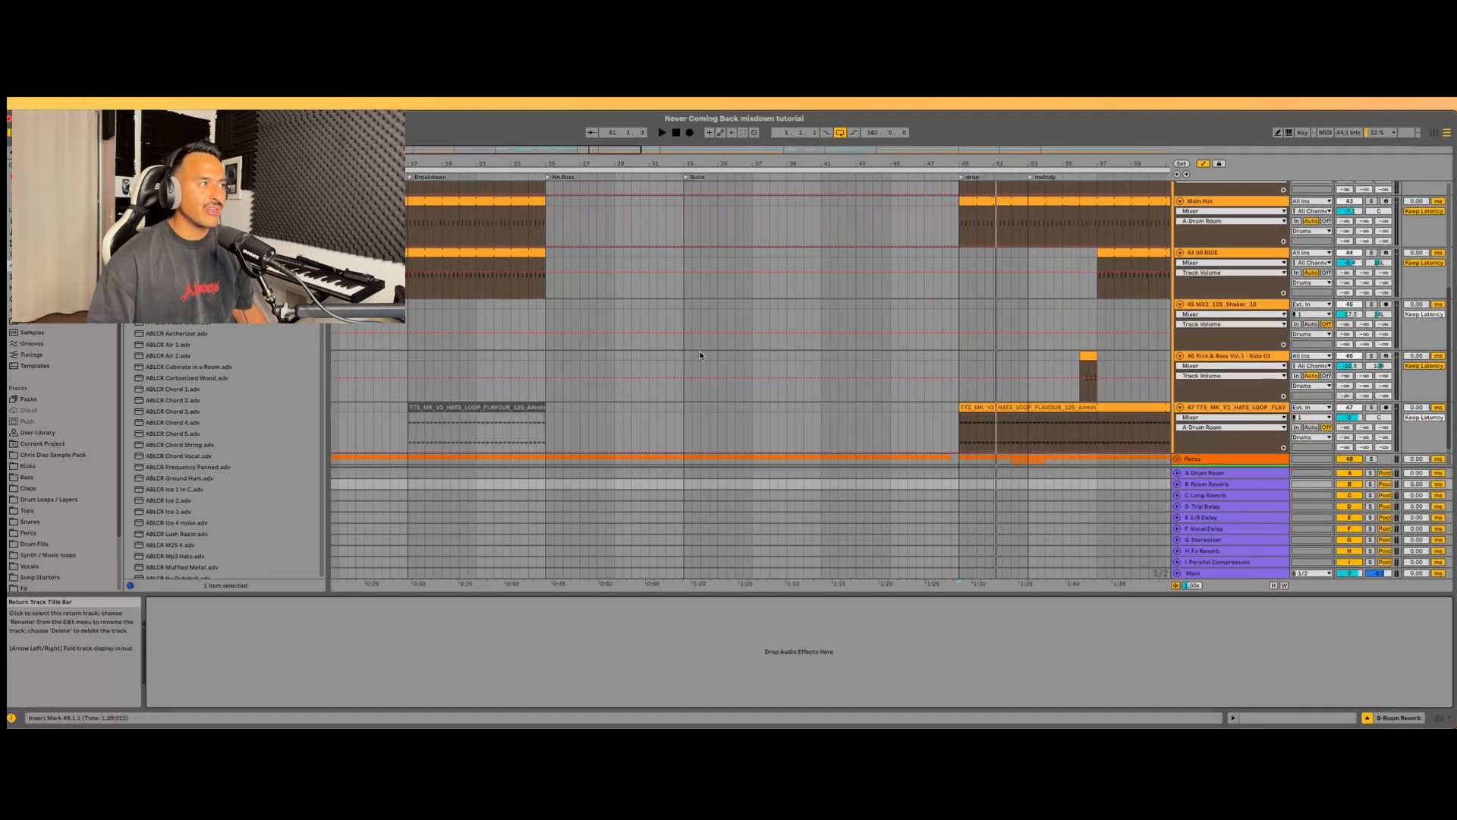
click(1201, 488)
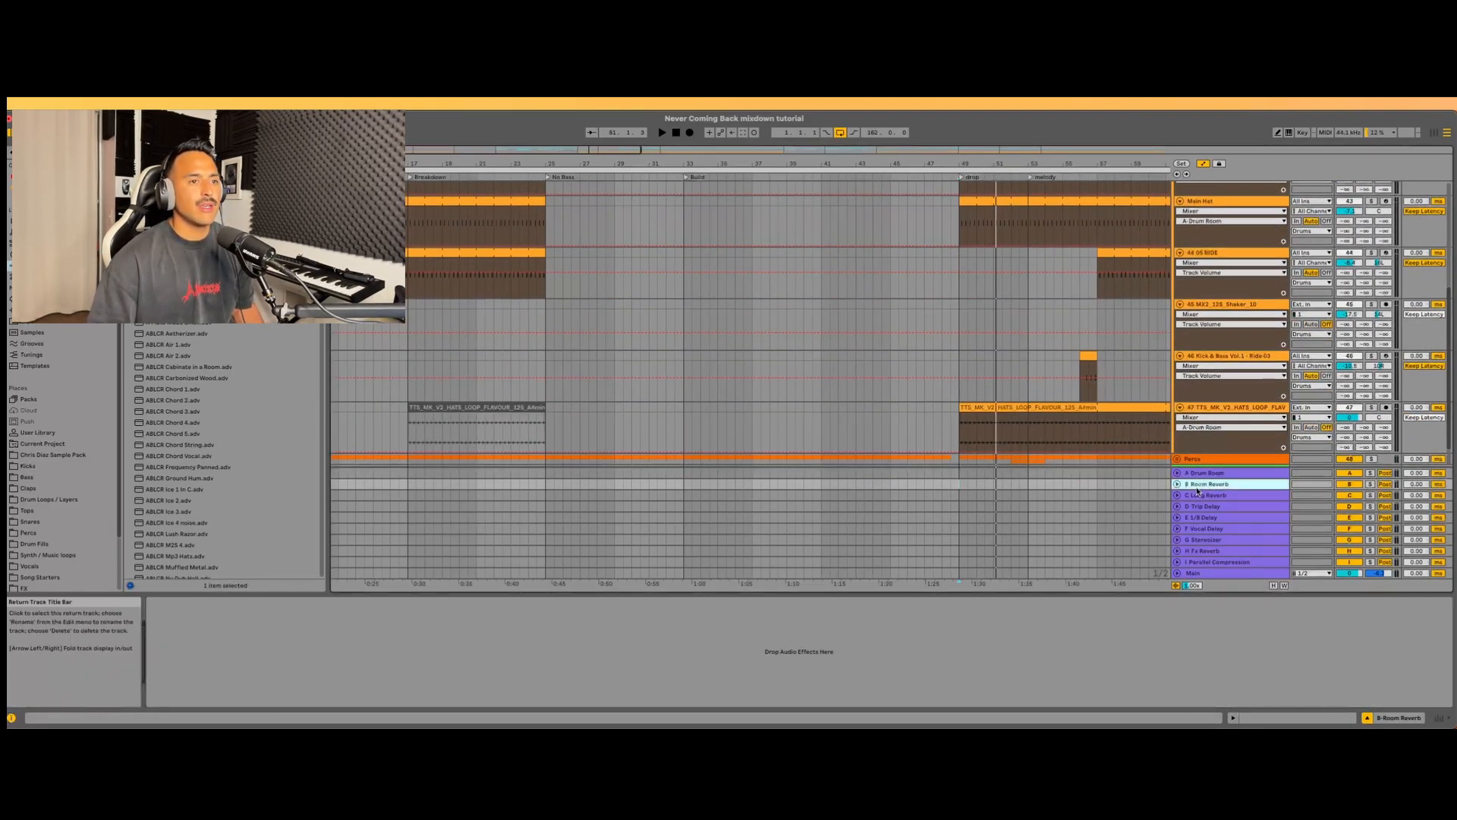
drag(170, 228, 203, 607)
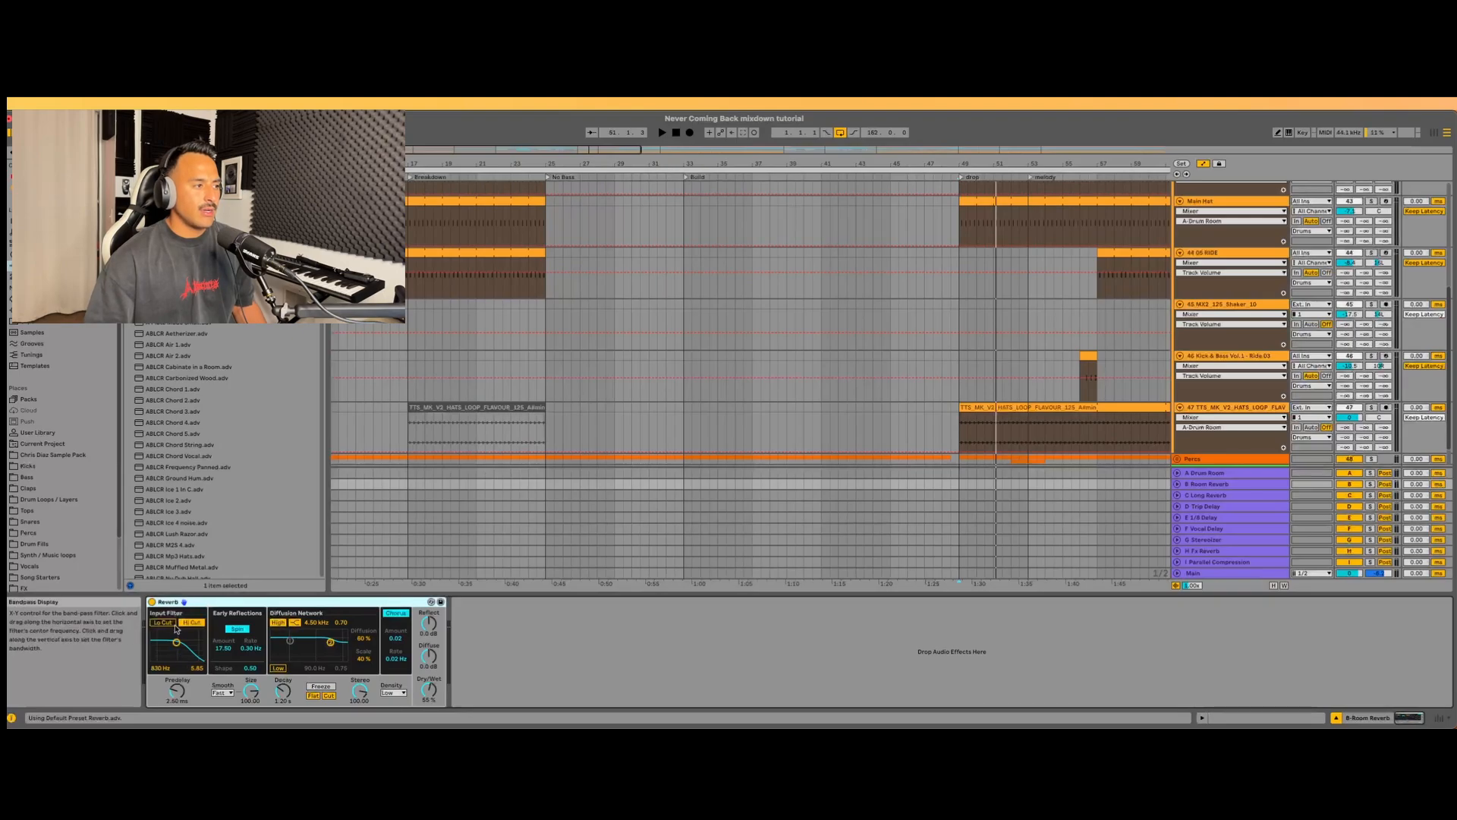
click(165, 623)
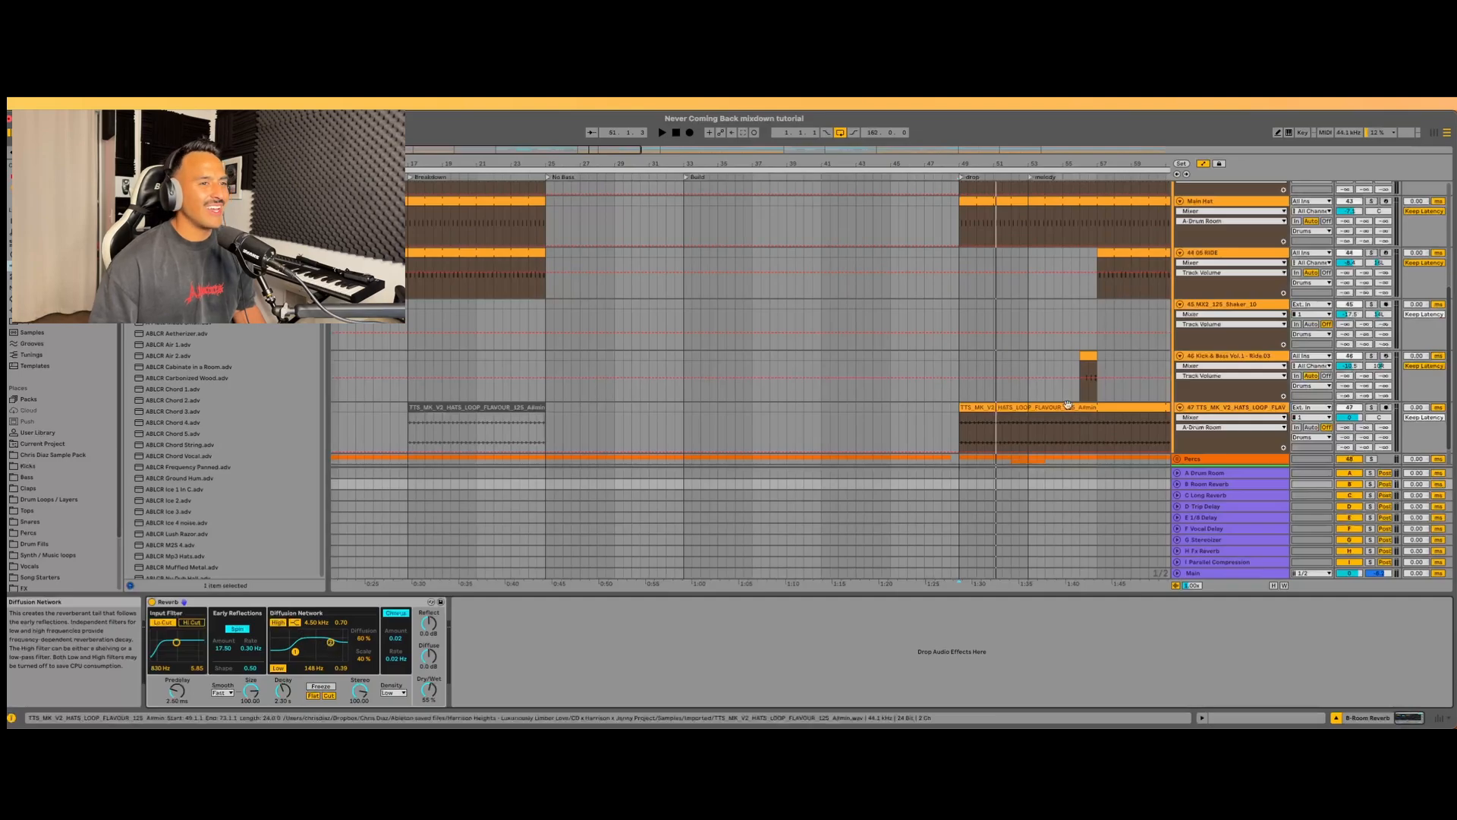
- Unfold the Synths group and find the 12 Diva track's clip shortly before bar 65
scroll(1222, 264, up, 5)
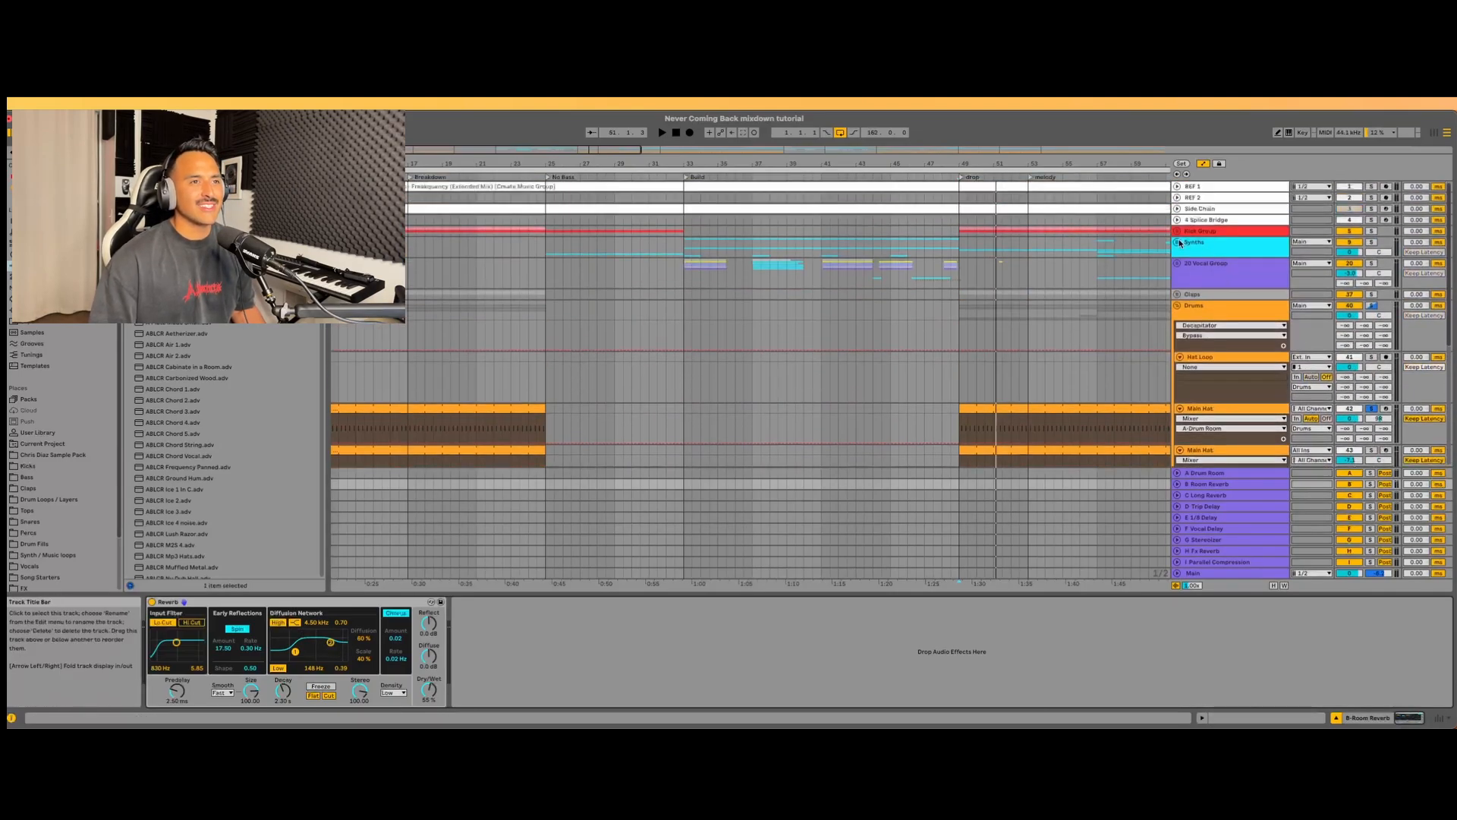
click(1179, 243)
scroll(979, 266, down, 6)
scroll(1029, 294, up, 4)
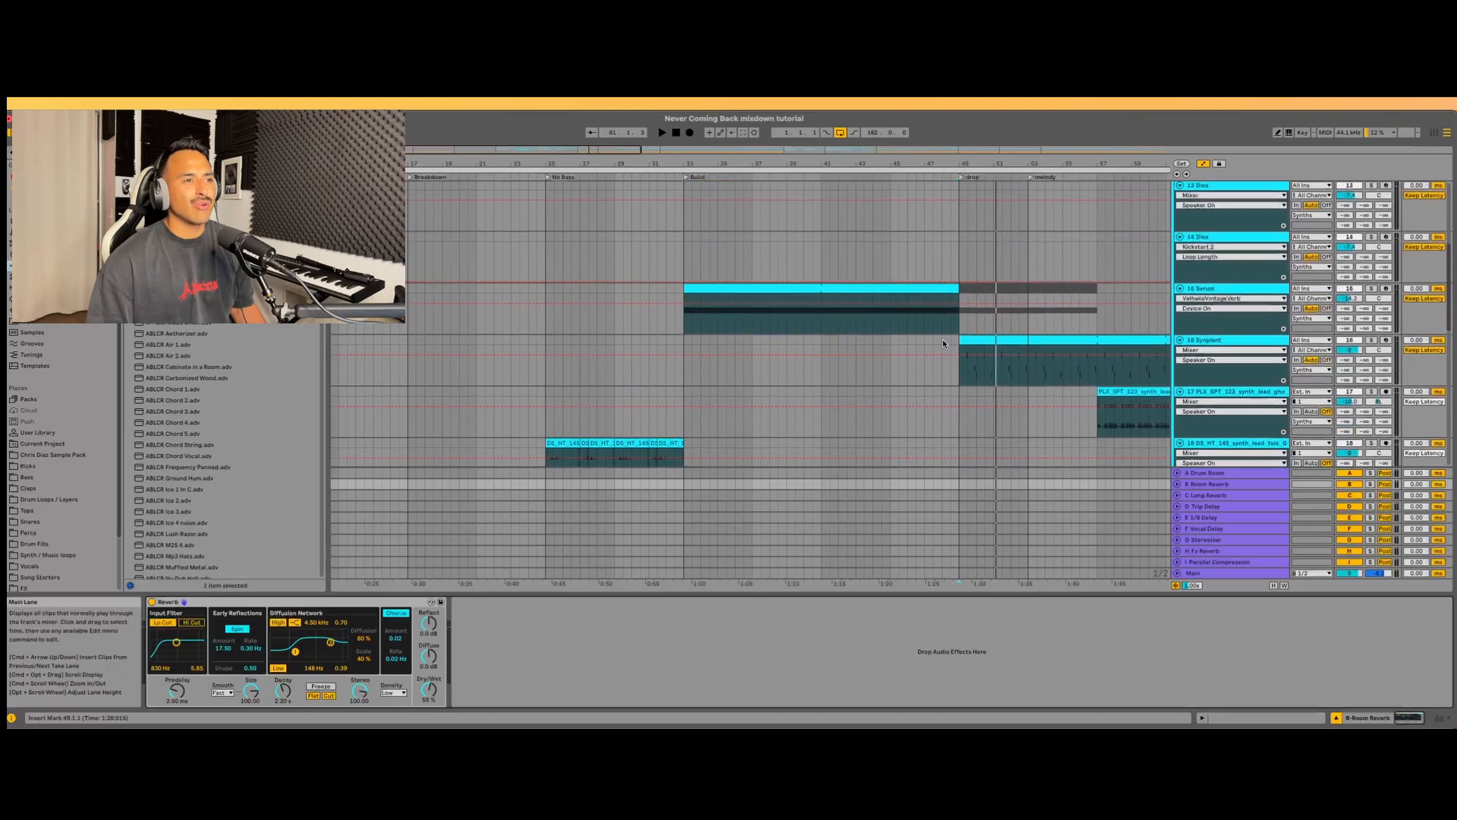
click(941, 323)
scroll(977, 343, down, 5)
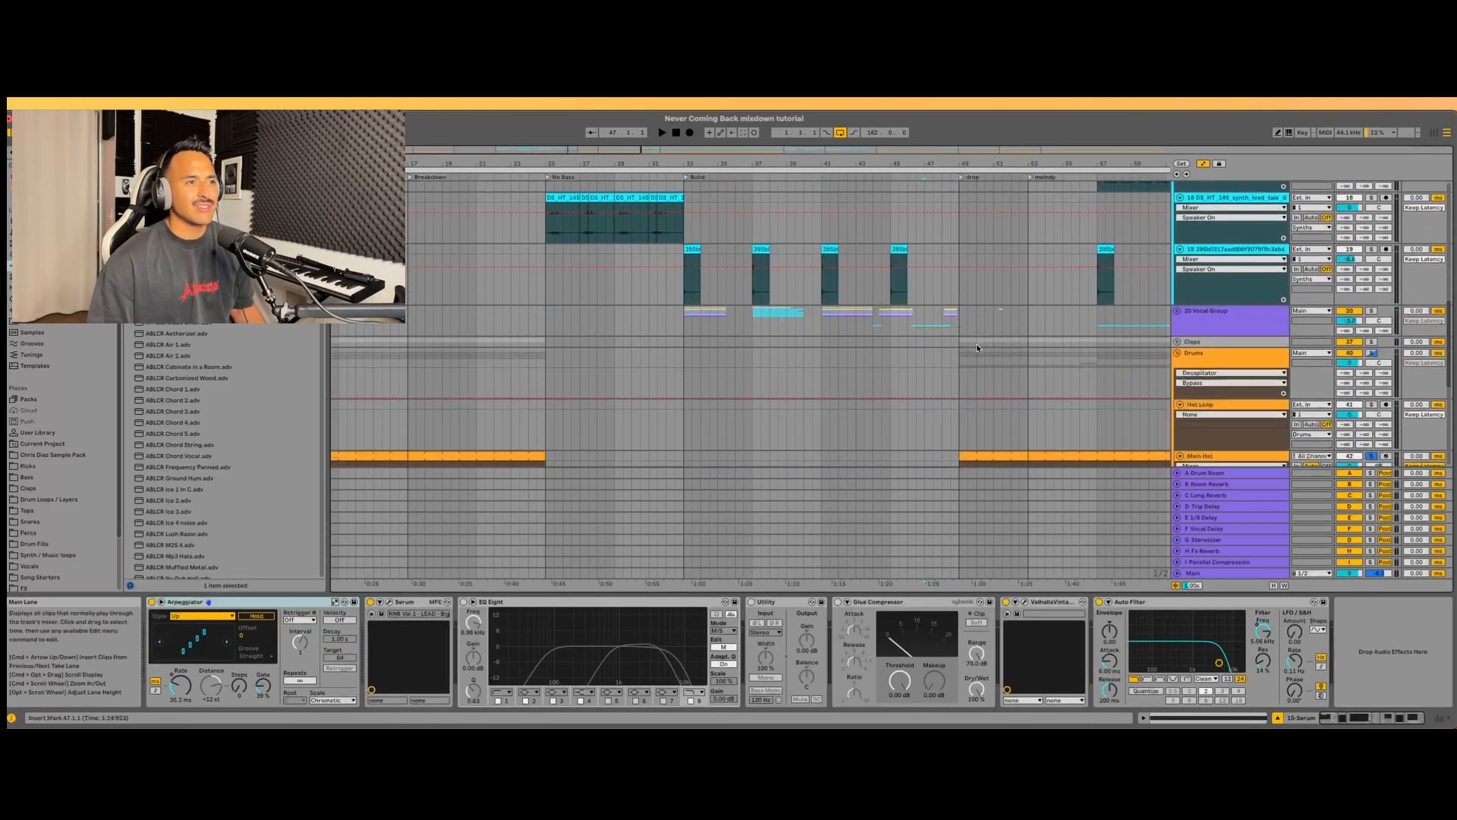
scroll(1030, 288, up, 10)
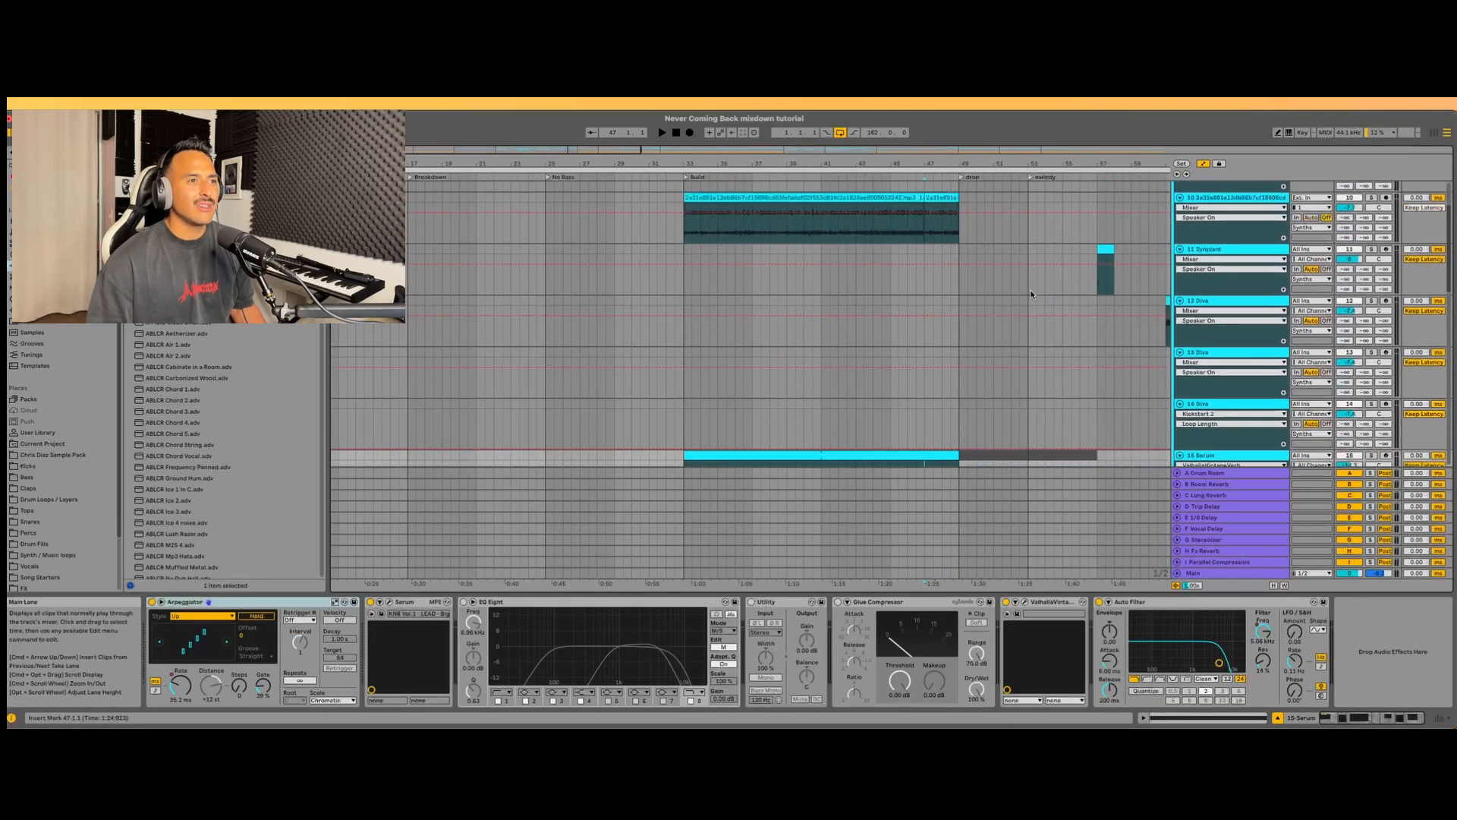
scroll(1031, 291, down, 4)
drag(1033, 163, 893, 135)
- Play the 12 Diva clip from about bar 63 without reverb, comparing it soloed and in the full mix
click(1002, 246)
click(1372, 211)
key(space)
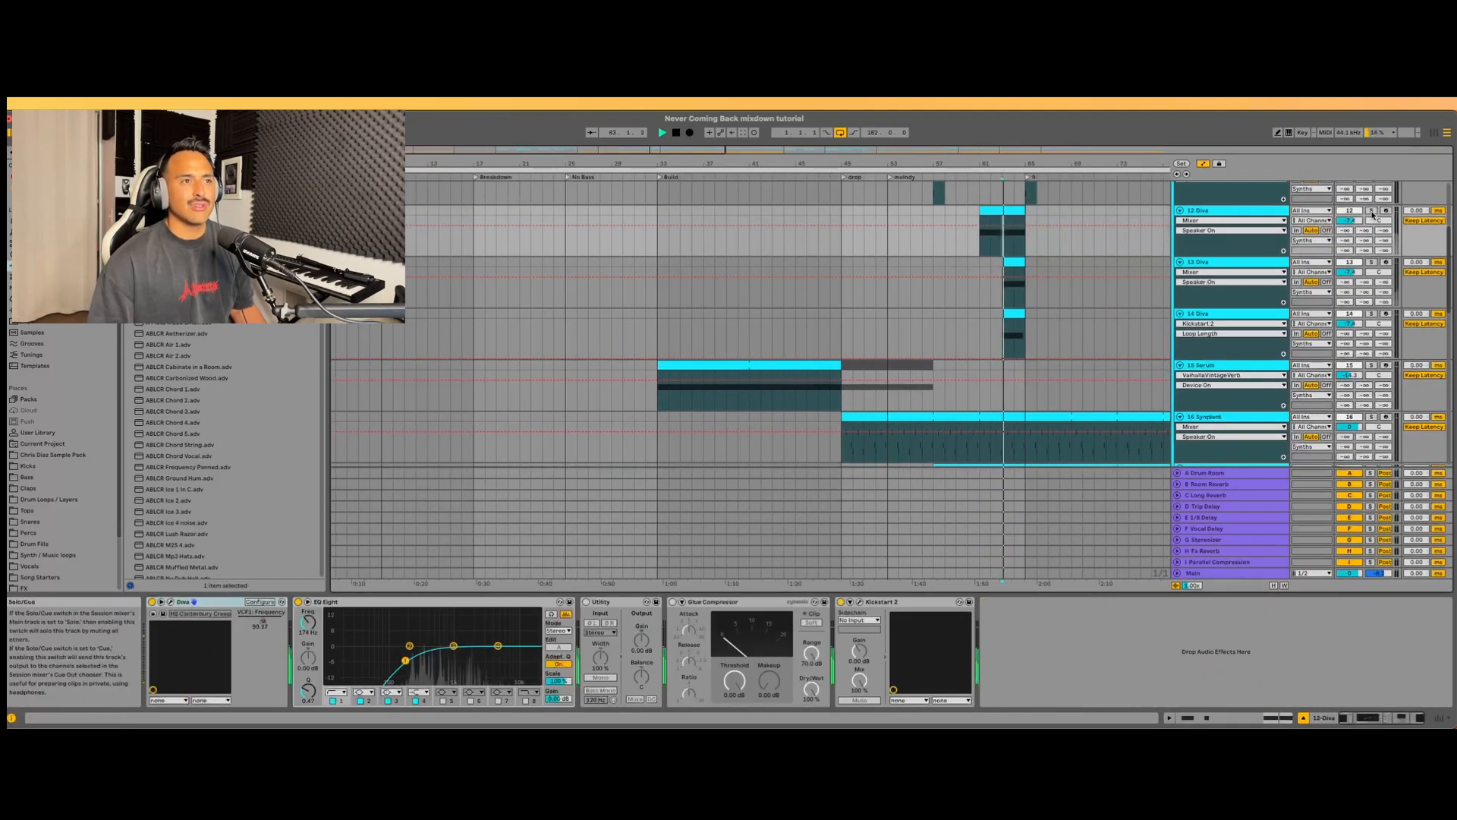
click(1372, 211)
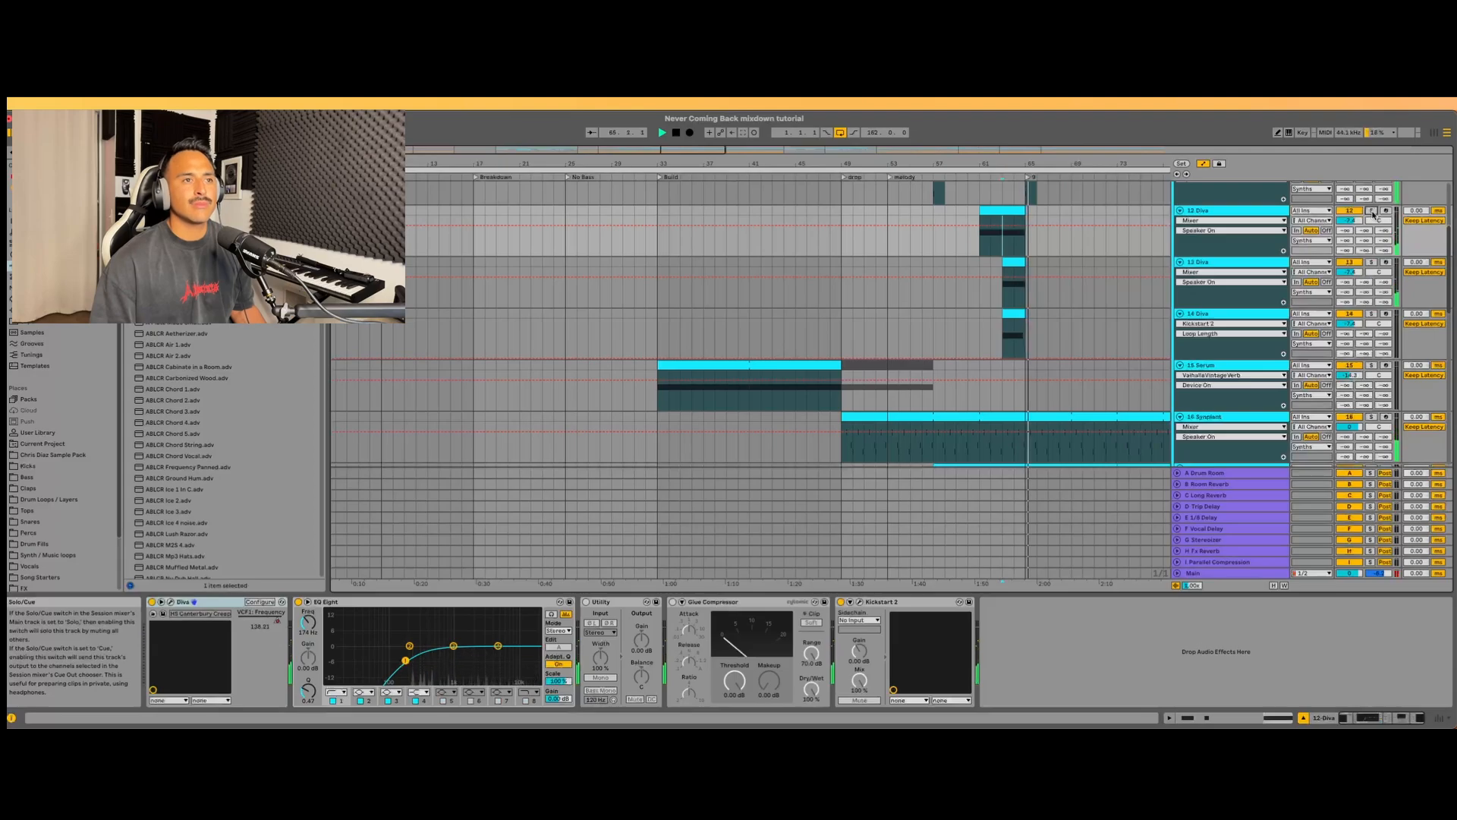
click(1371, 211)
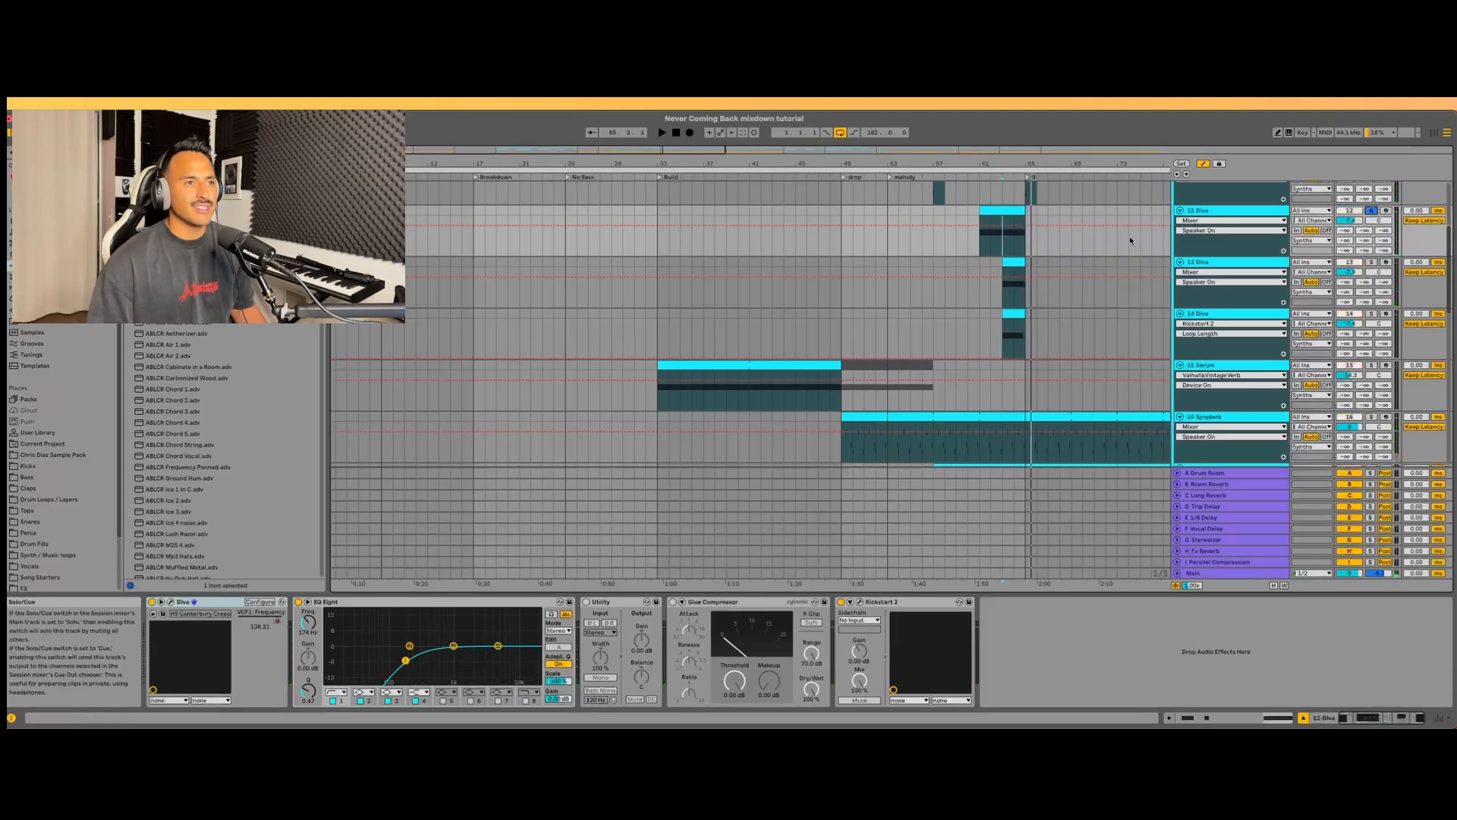
key(space)
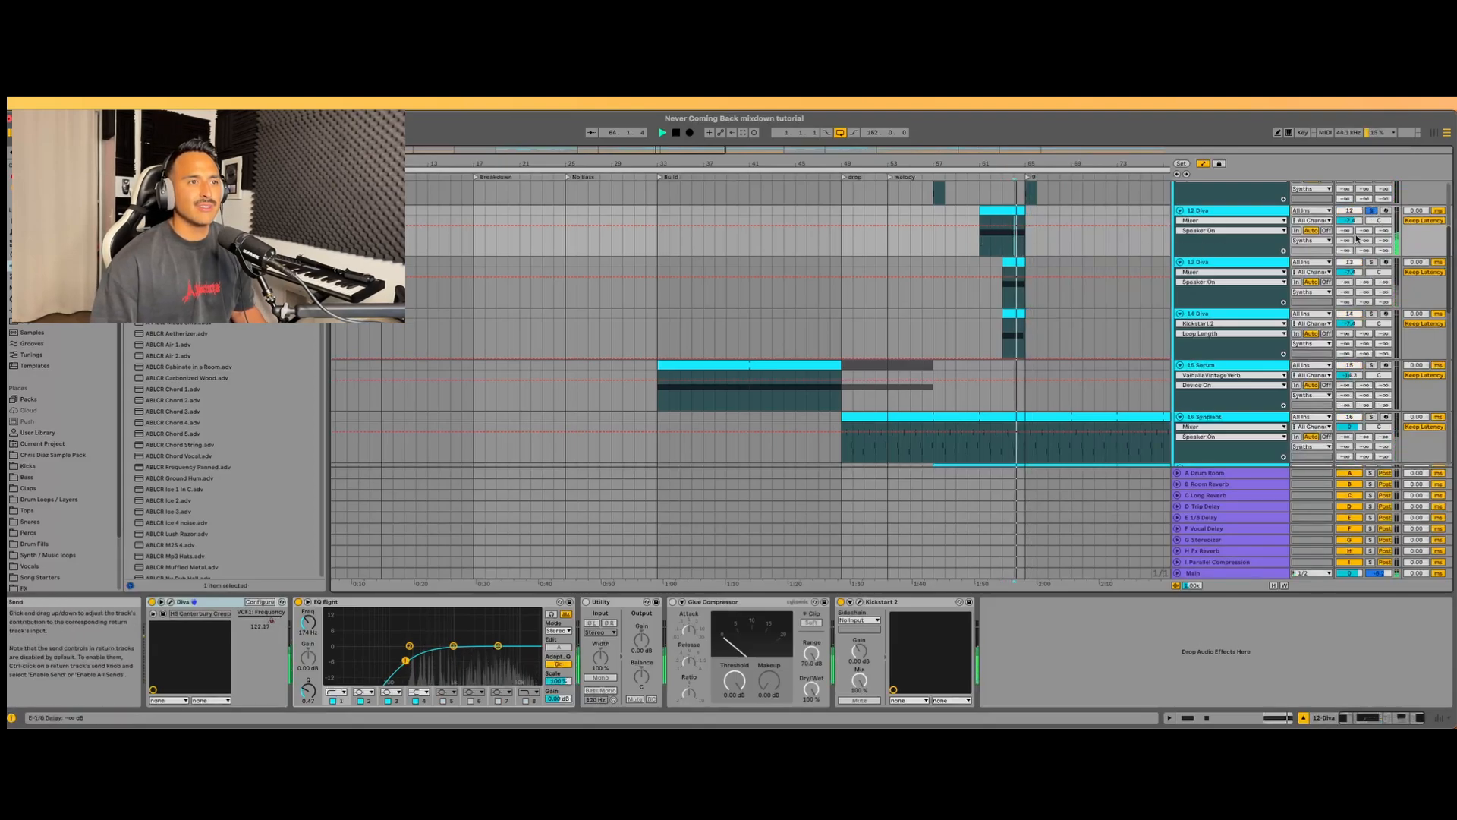
key(space)
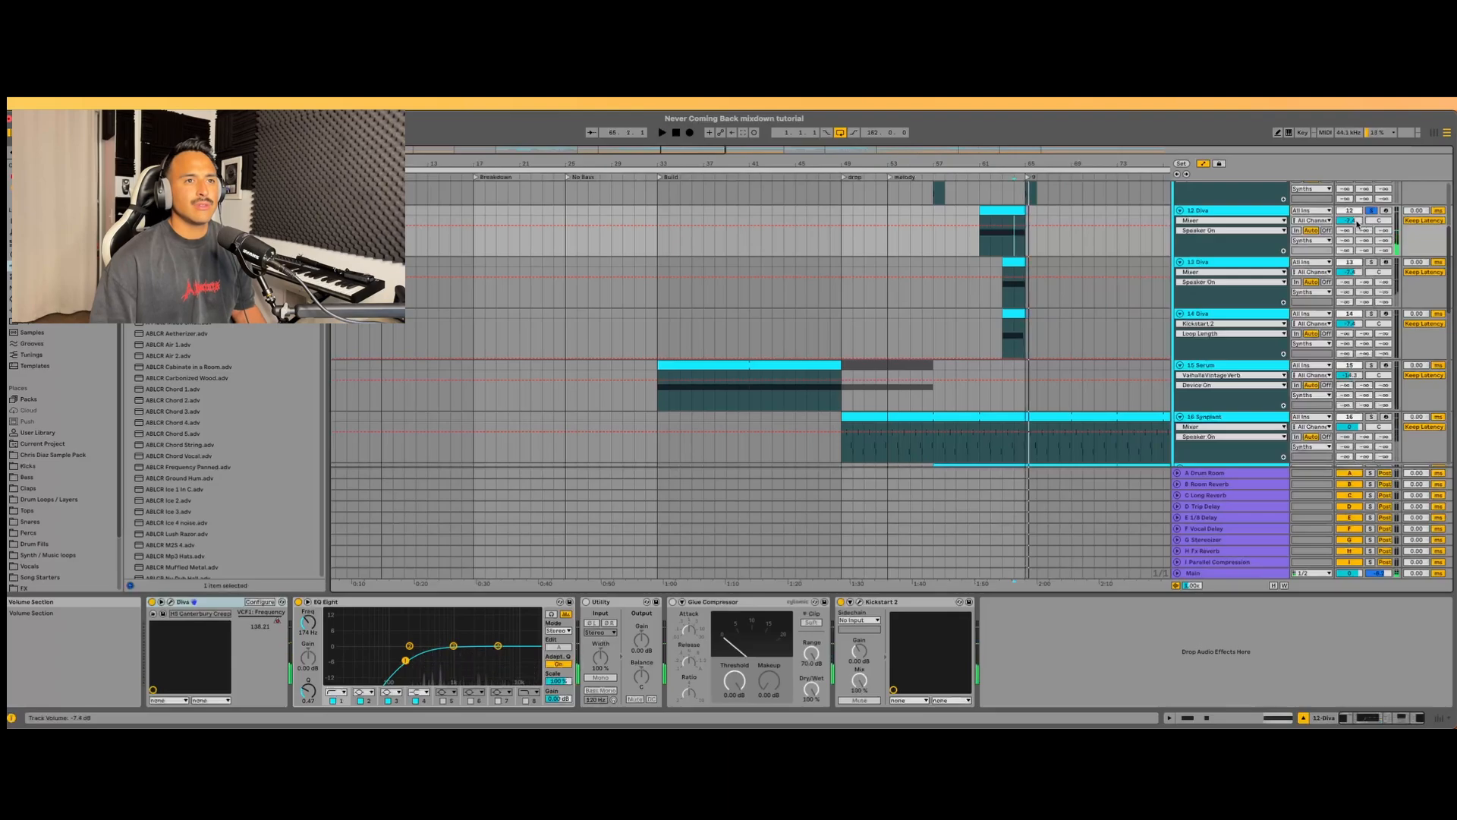
- Raise the 12 Diva track's Room Reverb send to about -7 dB and audition it soloed and in the mix
drag(1362, 231, 1363, 228)
key(space)
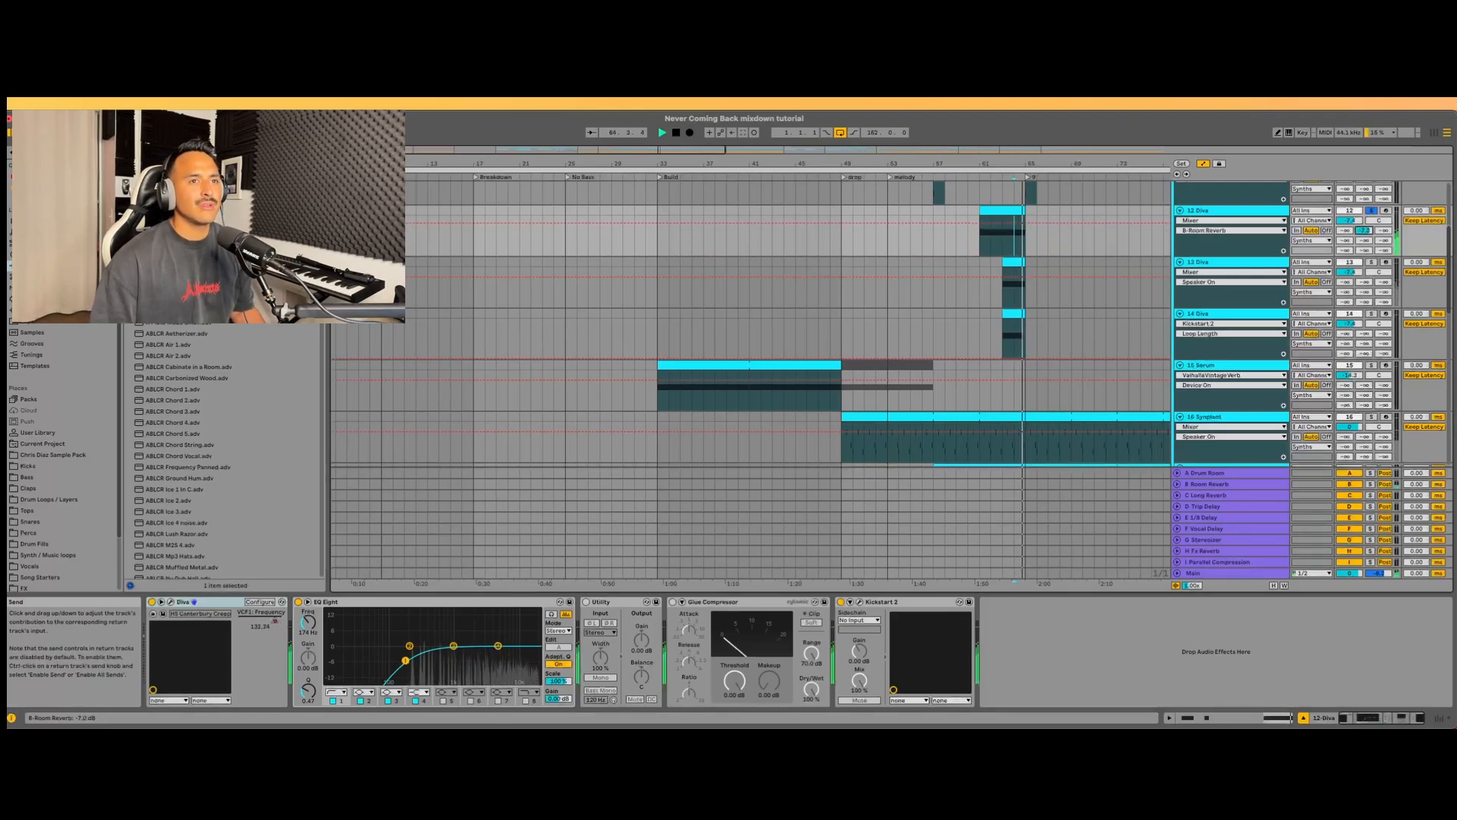
key(space)
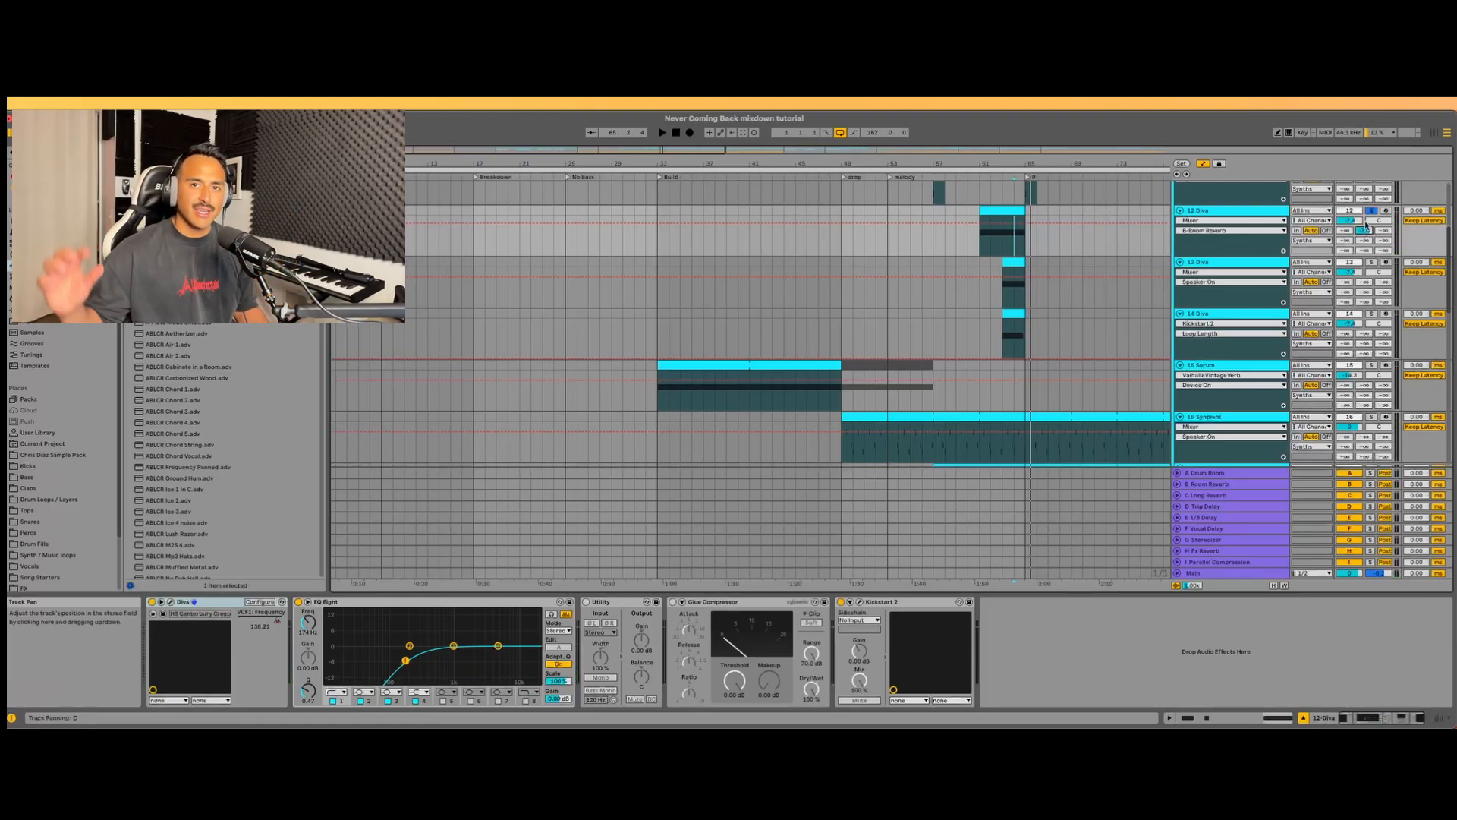
key(space)
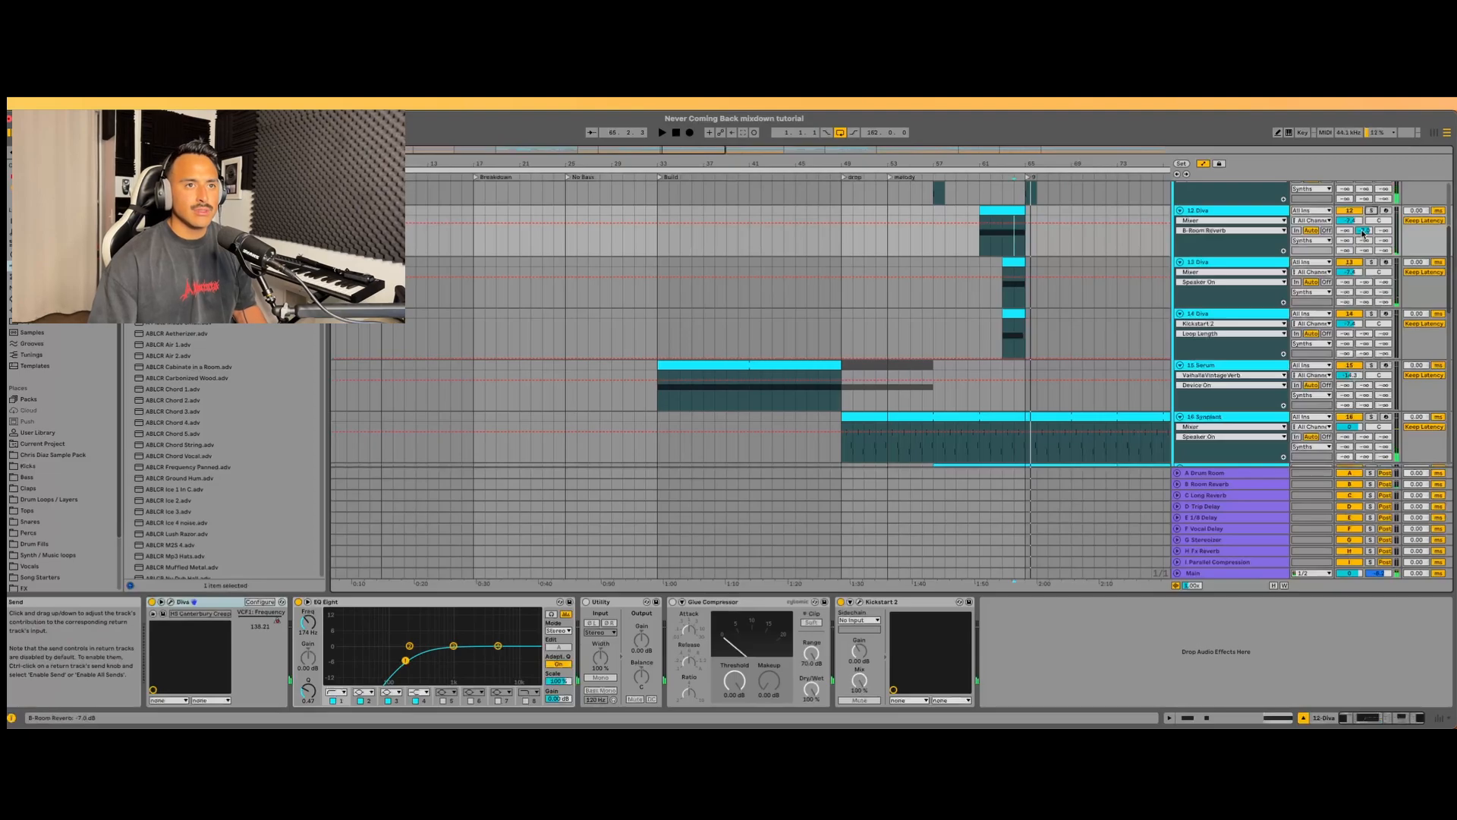
- Load Reverb onto the Long Reverb return with low cut on, high cut off and decay about 4.7 s; set both reverb returns to 100% wet
click(1223, 496)
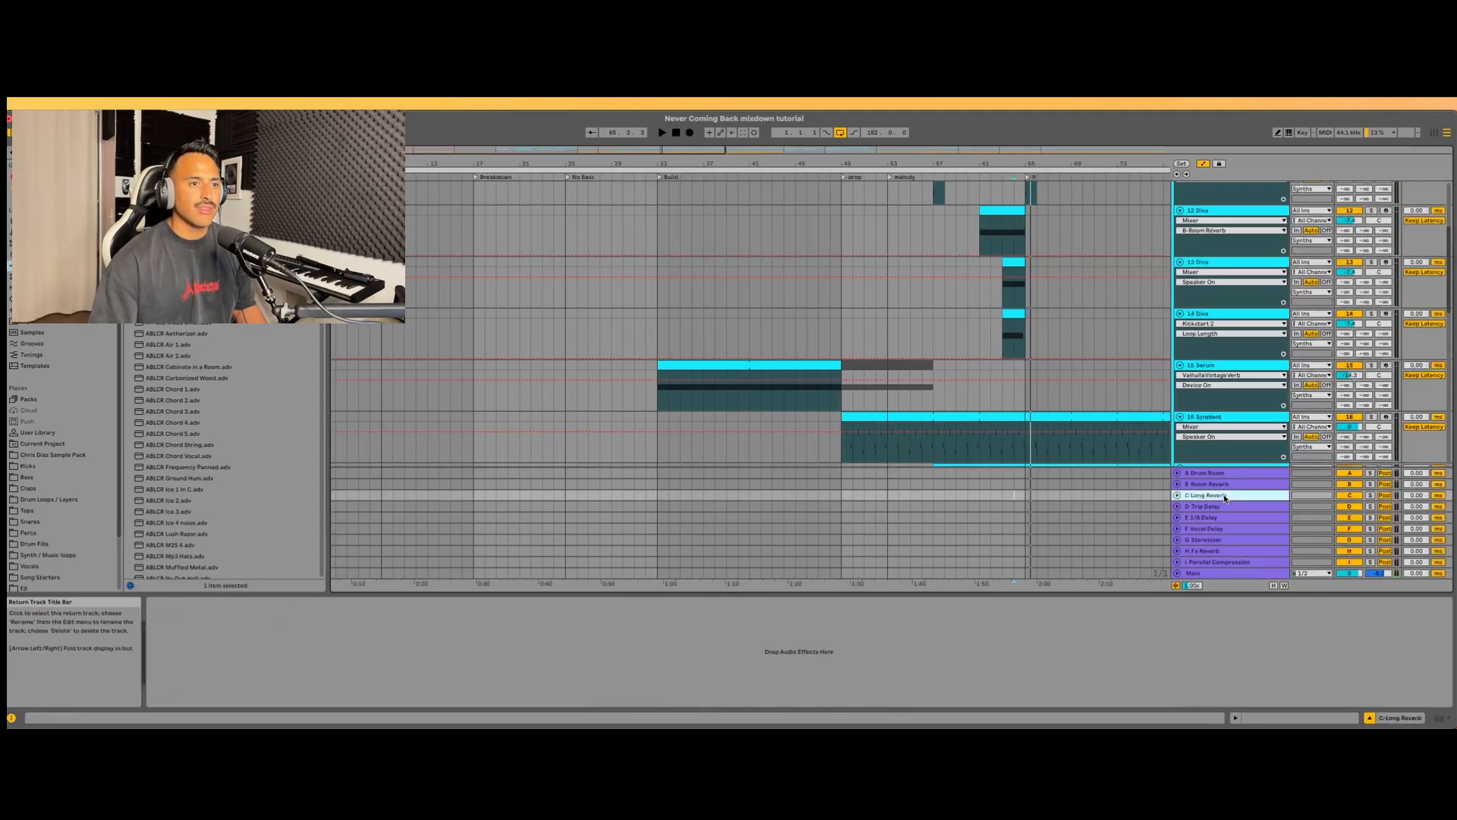
drag(167, 326, 394, 609)
click(176, 623)
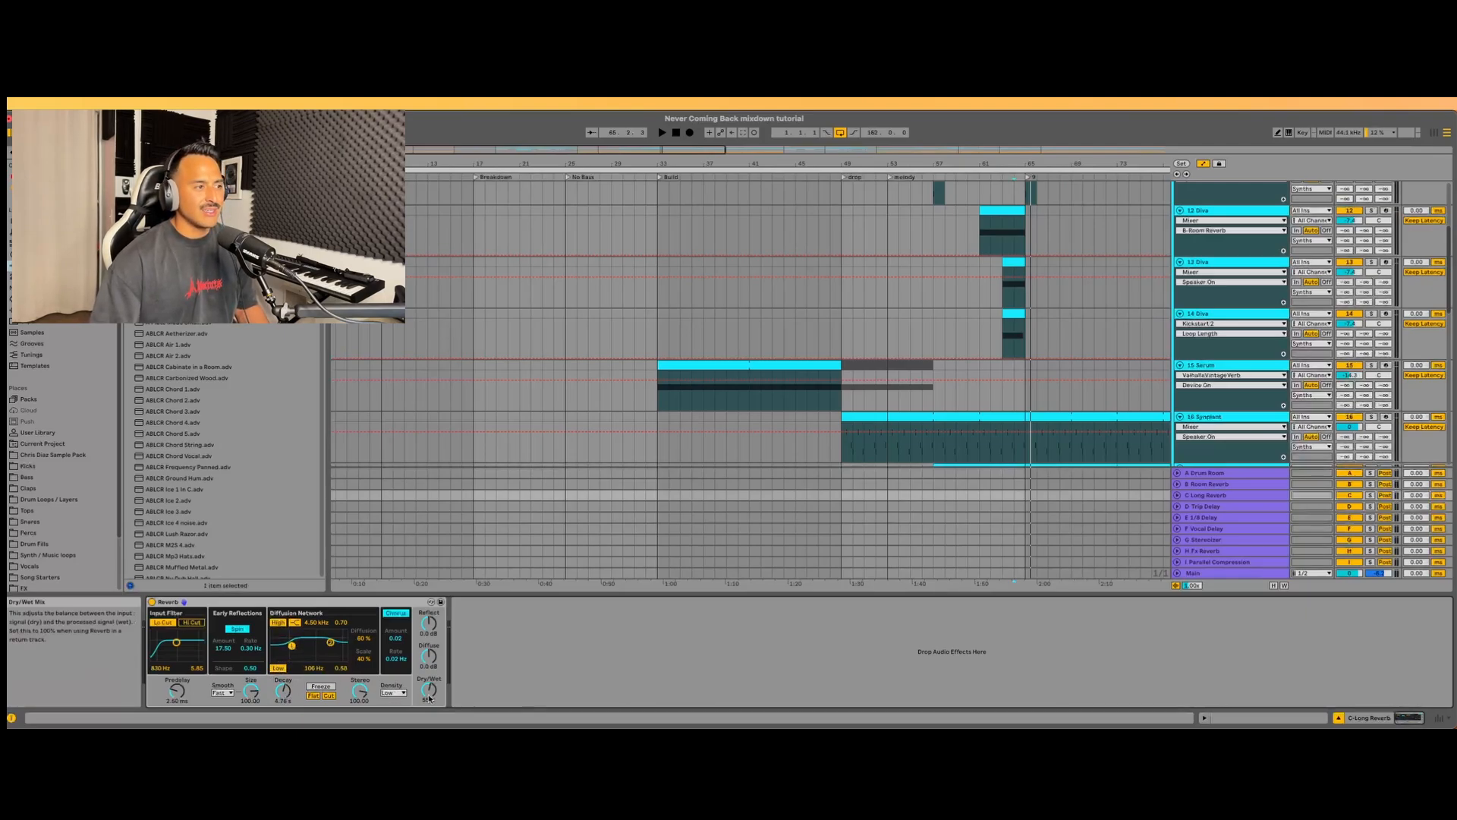
click(1237, 485)
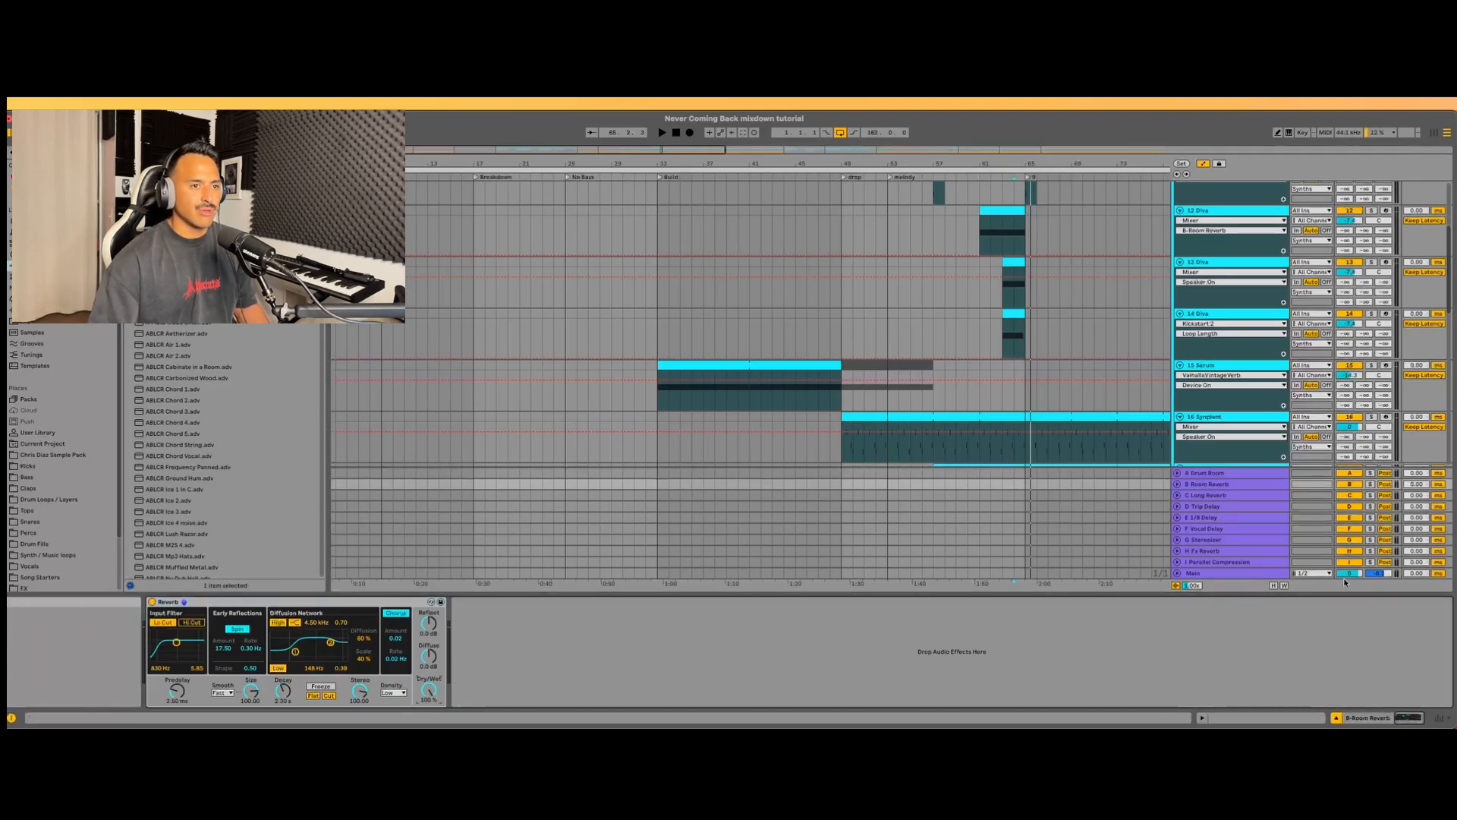
click(1246, 497)
- Solo the 12 Diva track and raise its Long Reverb send during playback
scroll(1214, 246, up, 1)
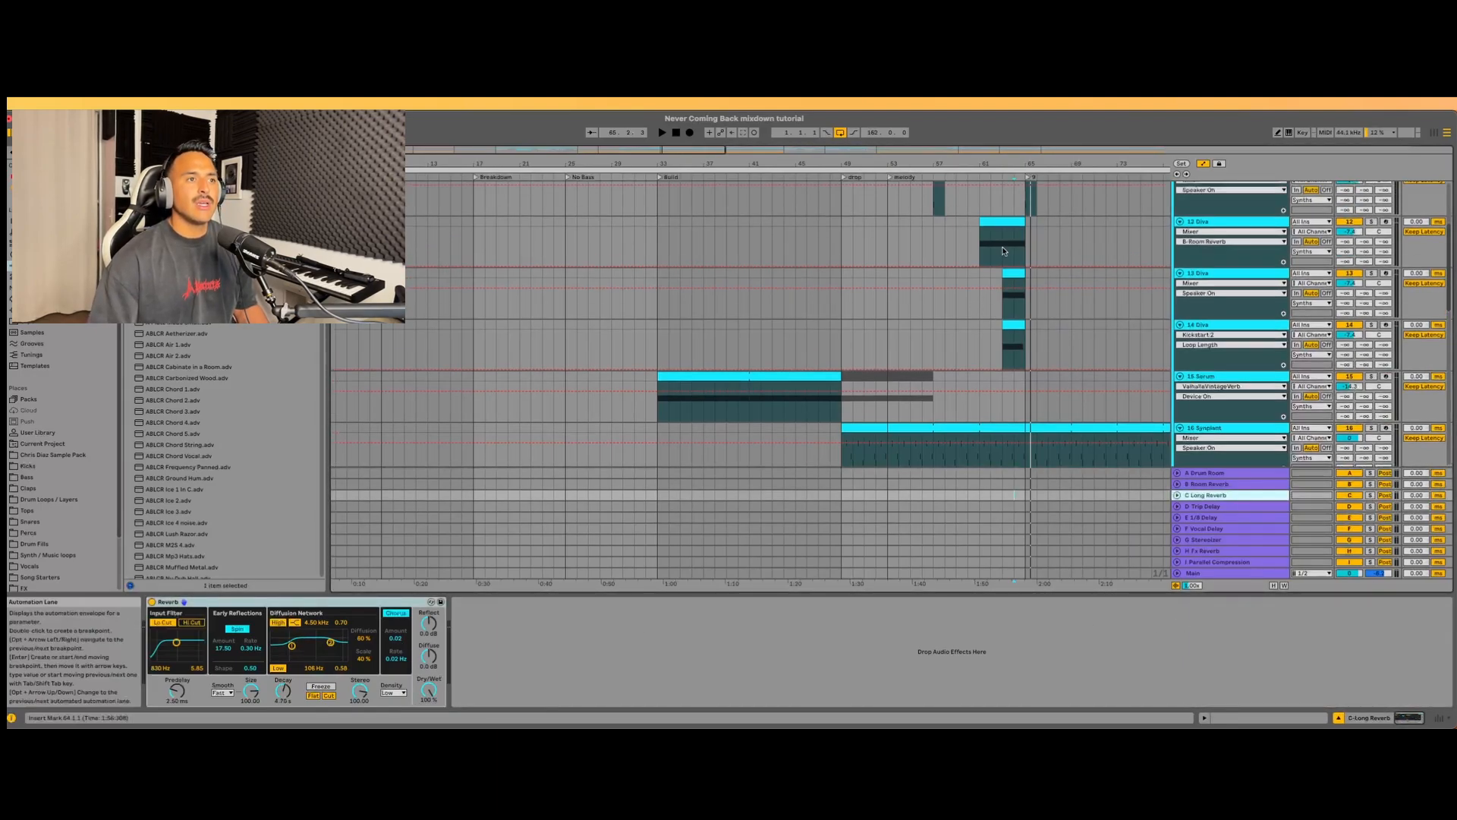
click(1245, 223)
click(1372, 222)
key(space)
drag(1383, 241, 1382, 235)
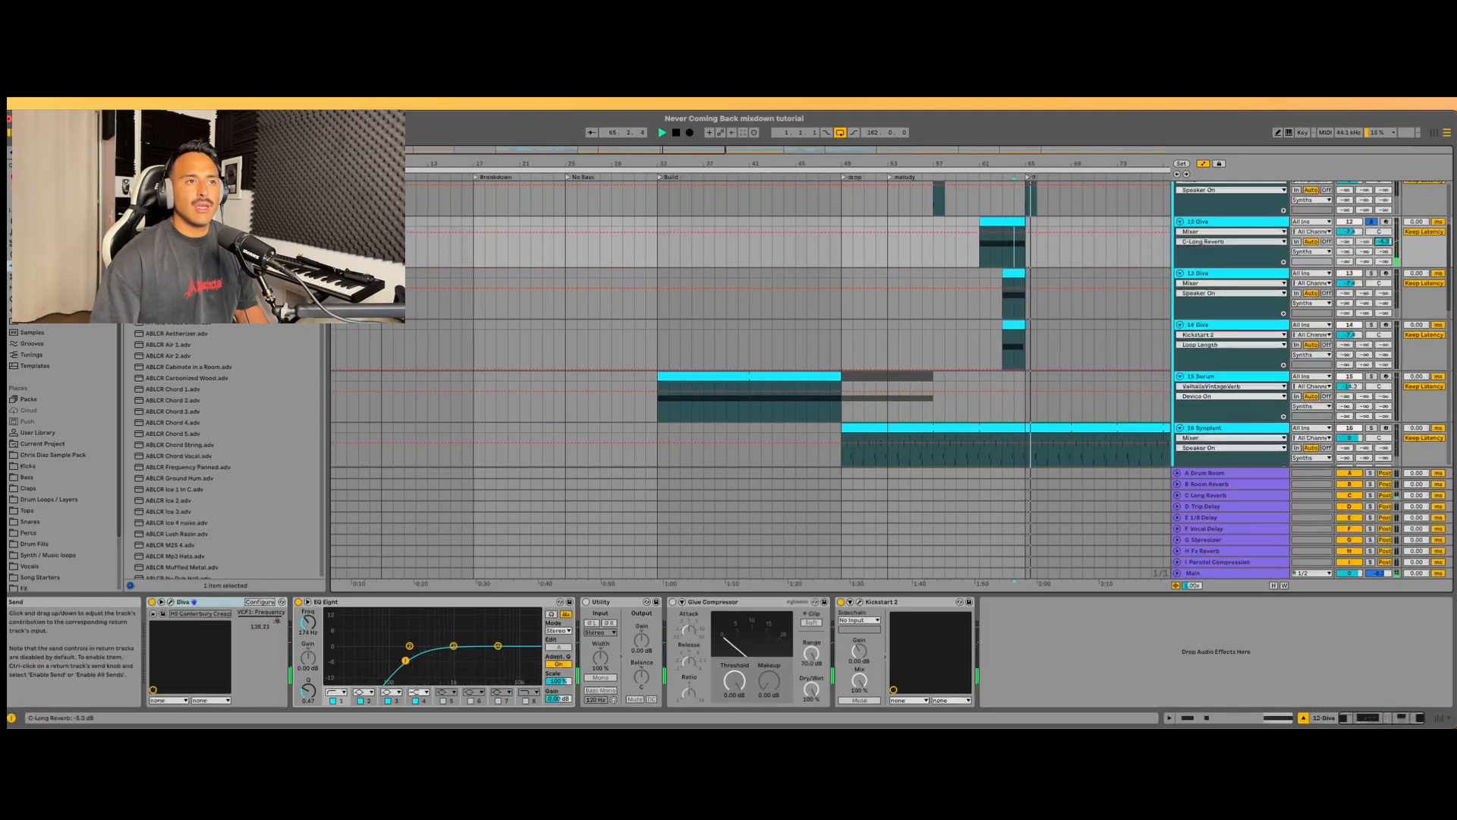
- Turn off solo on the 12 Diva track and audition its Long Reverb send in the full mix
click(1371, 222)
key(space)
key(space)
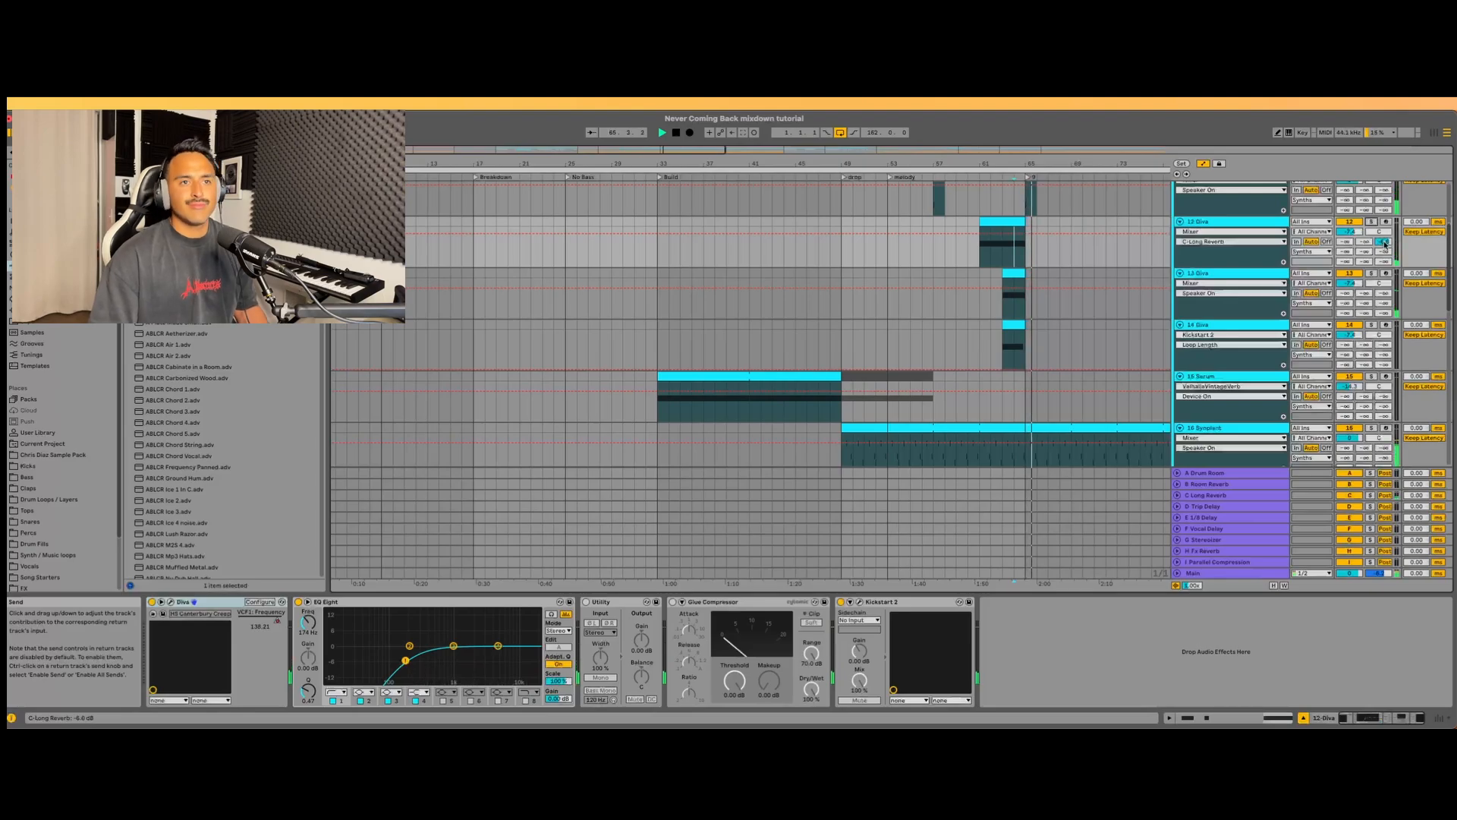
key(space)
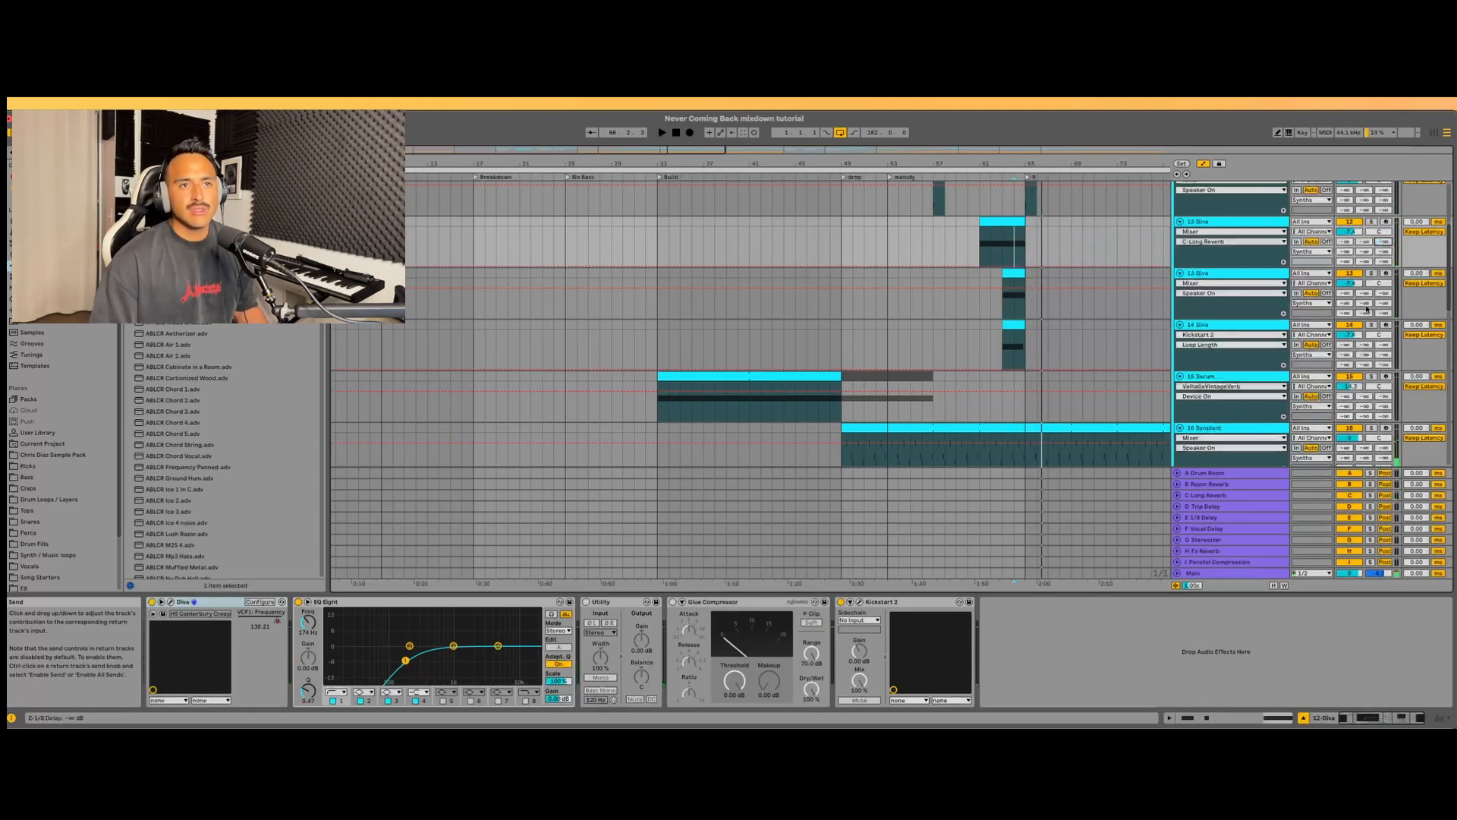
- Raise the Vocal Group's Long Reverb send to about -6 dB and audition it during playback
scroll(1223, 319, down, 15)
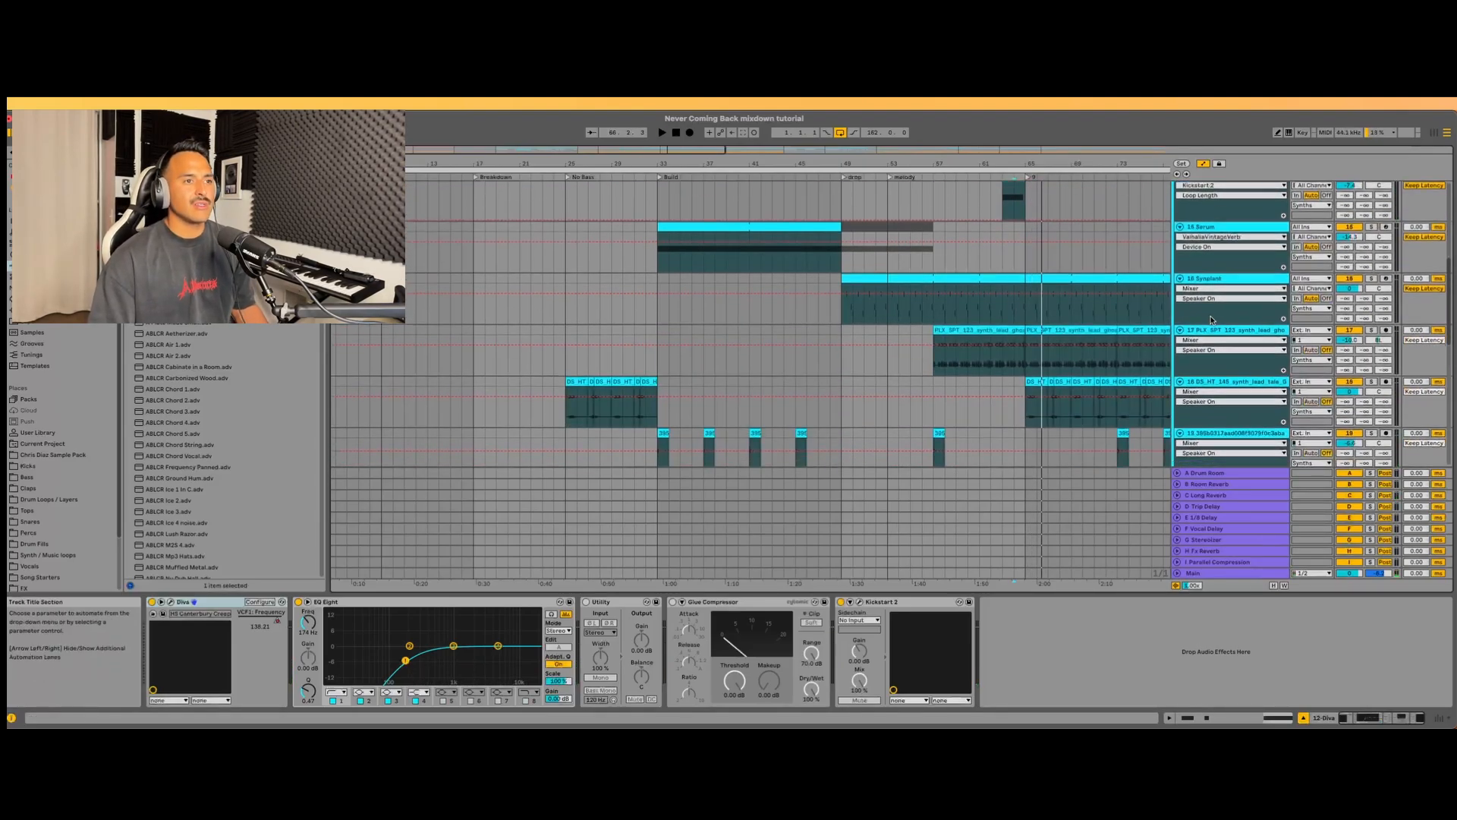
scroll(1223, 319, up, 10)
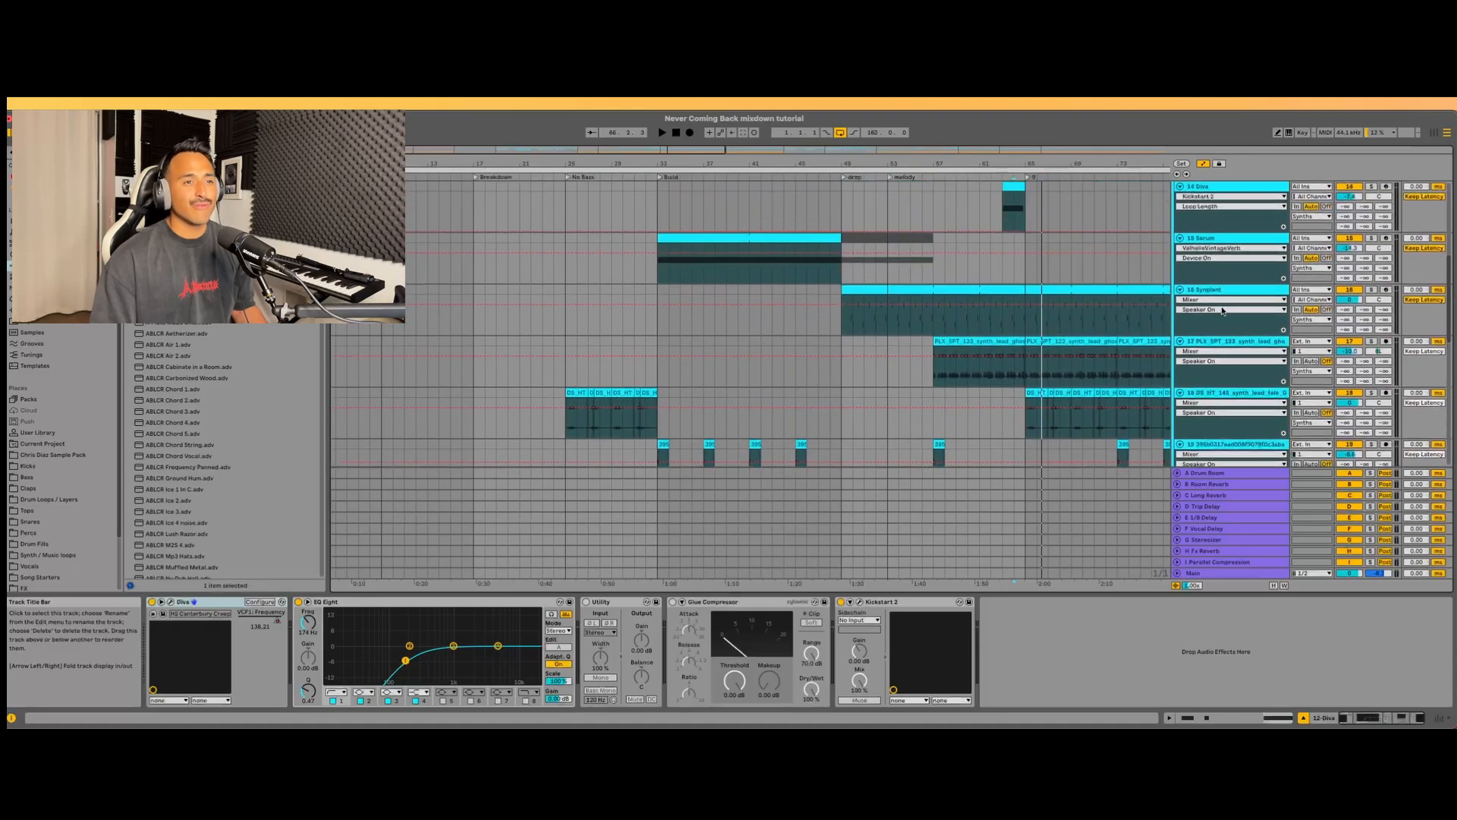
scroll(1235, 394, up, 5)
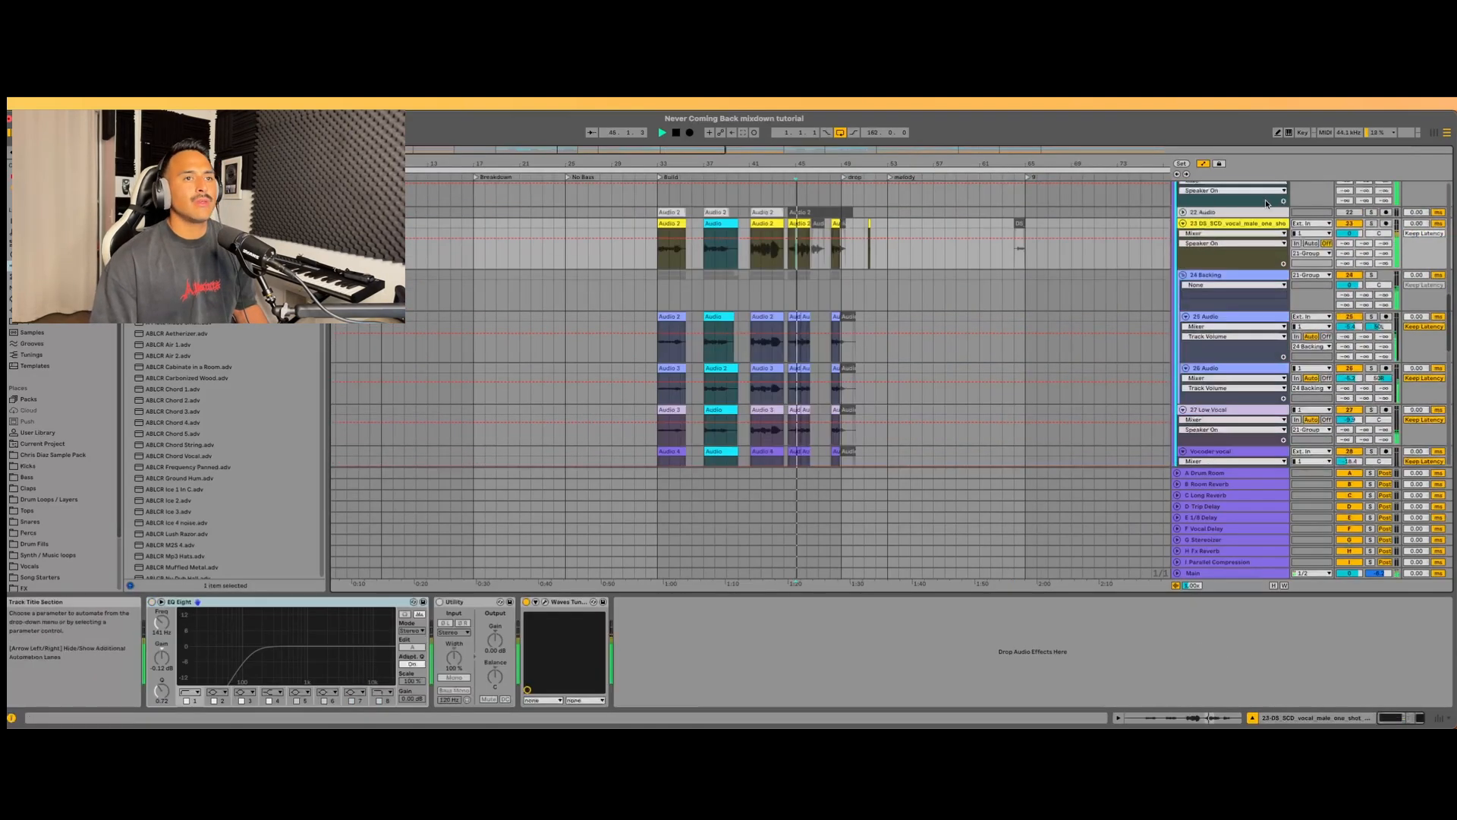
scroll(1304, 275, up, 3)
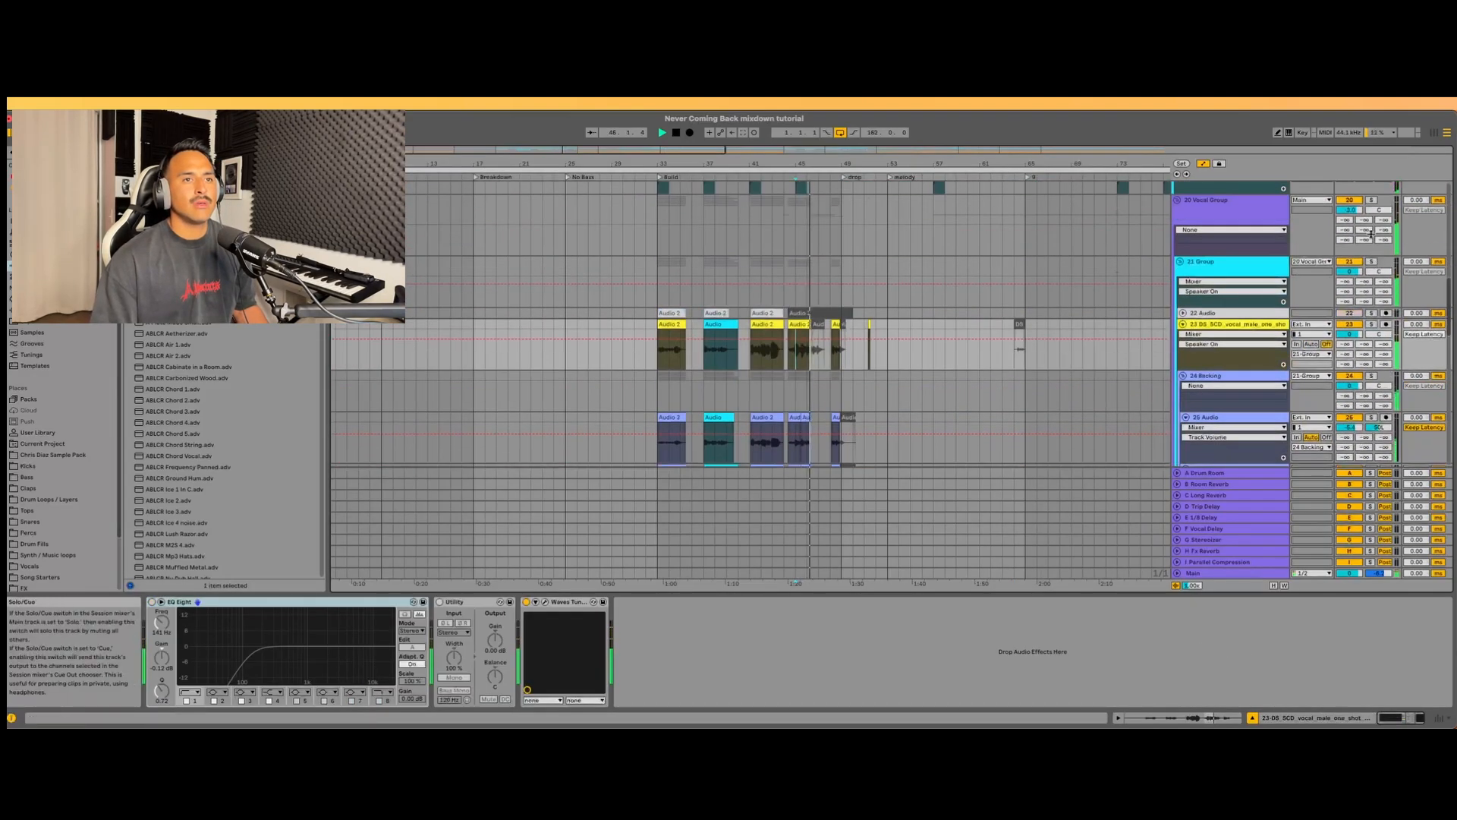
drag(1383, 224, 1383, 197)
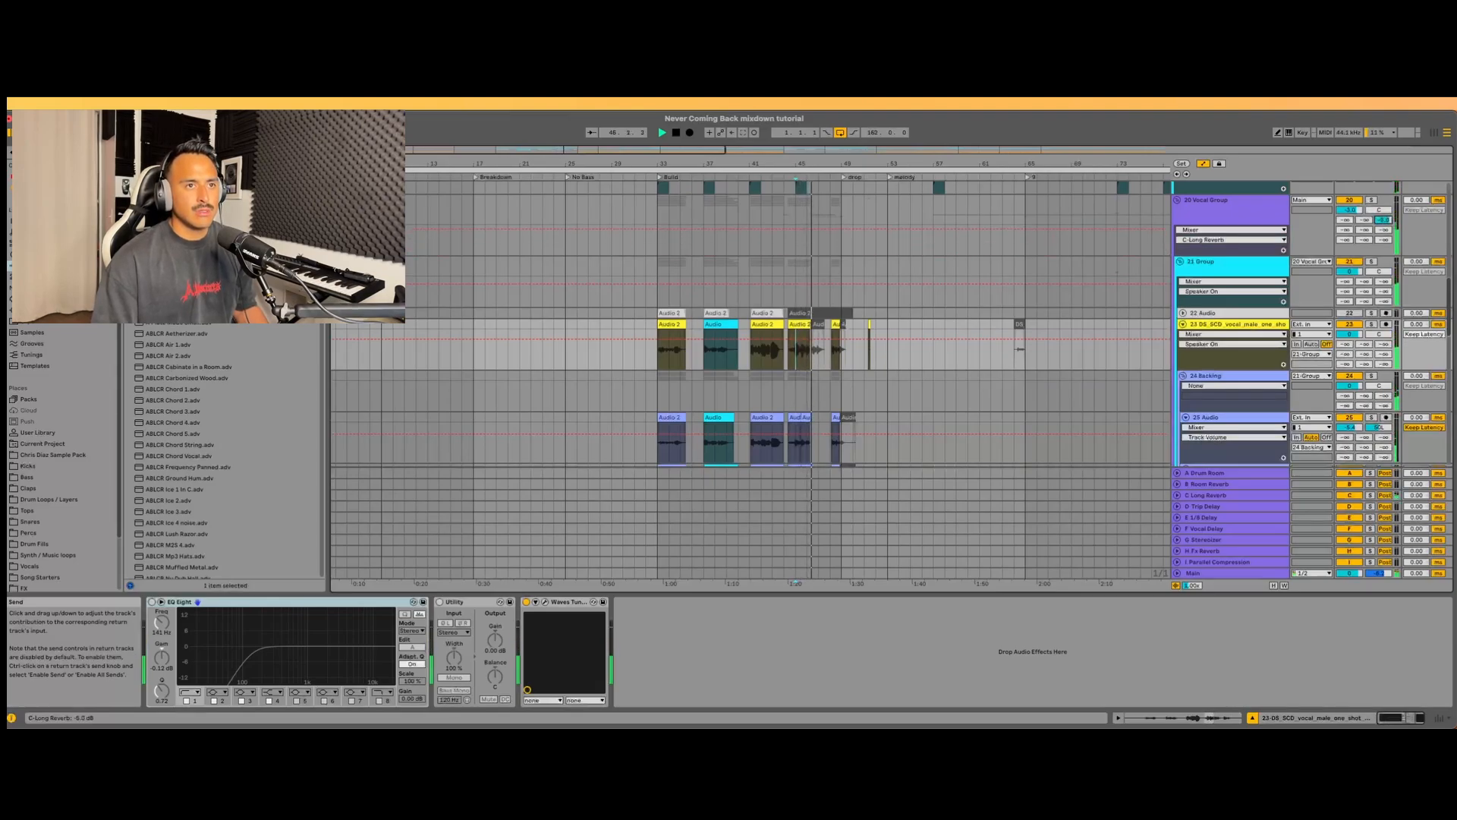
right_click(1382, 220)
click(1408, 231)
mouse_move(1382, 220)
mouse_down()
mouse_move(1382, 258)
mouse_move(1383, 216)
mouse_up()
key(space)
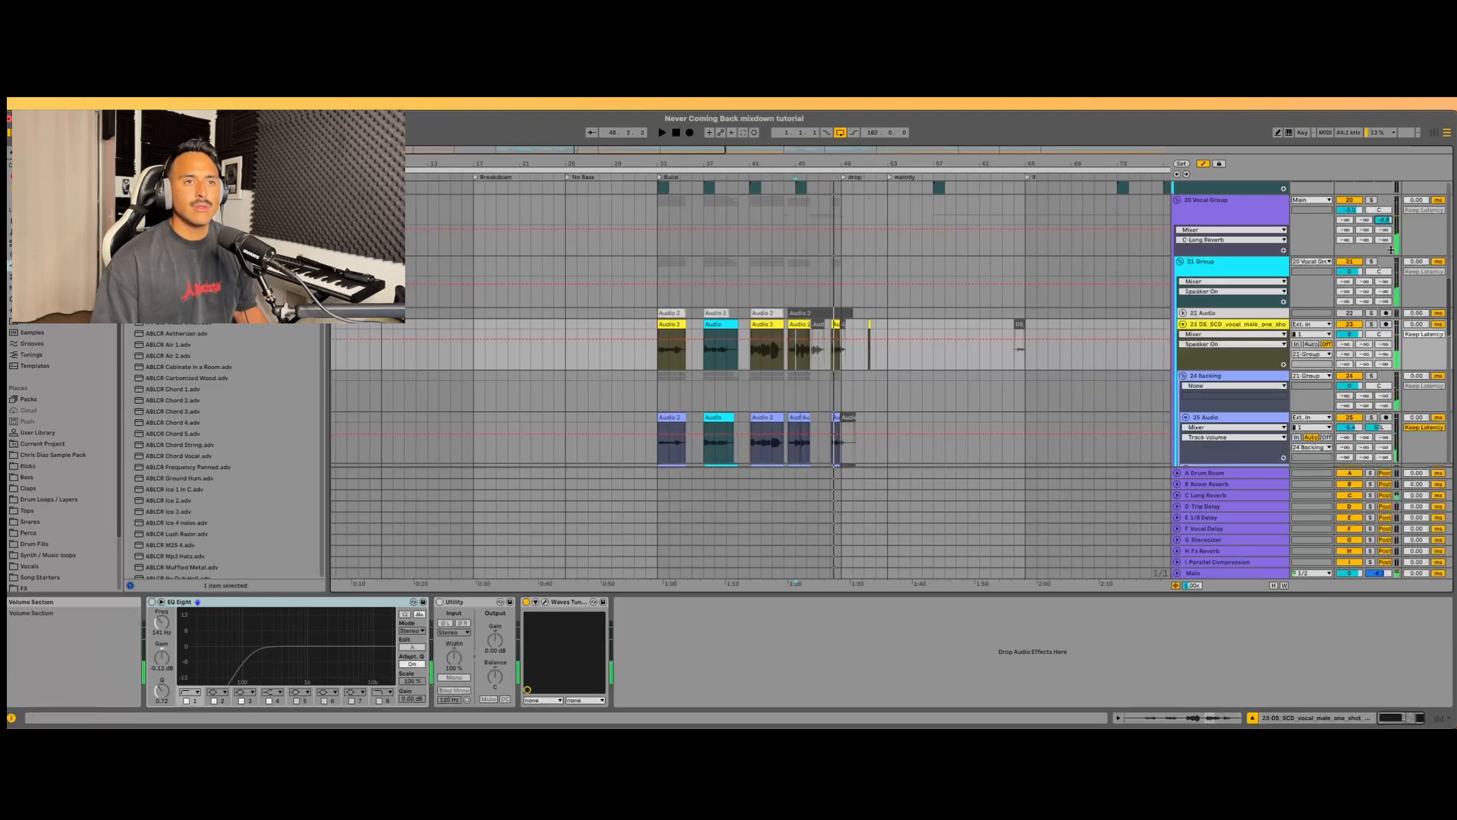
click(797, 213)
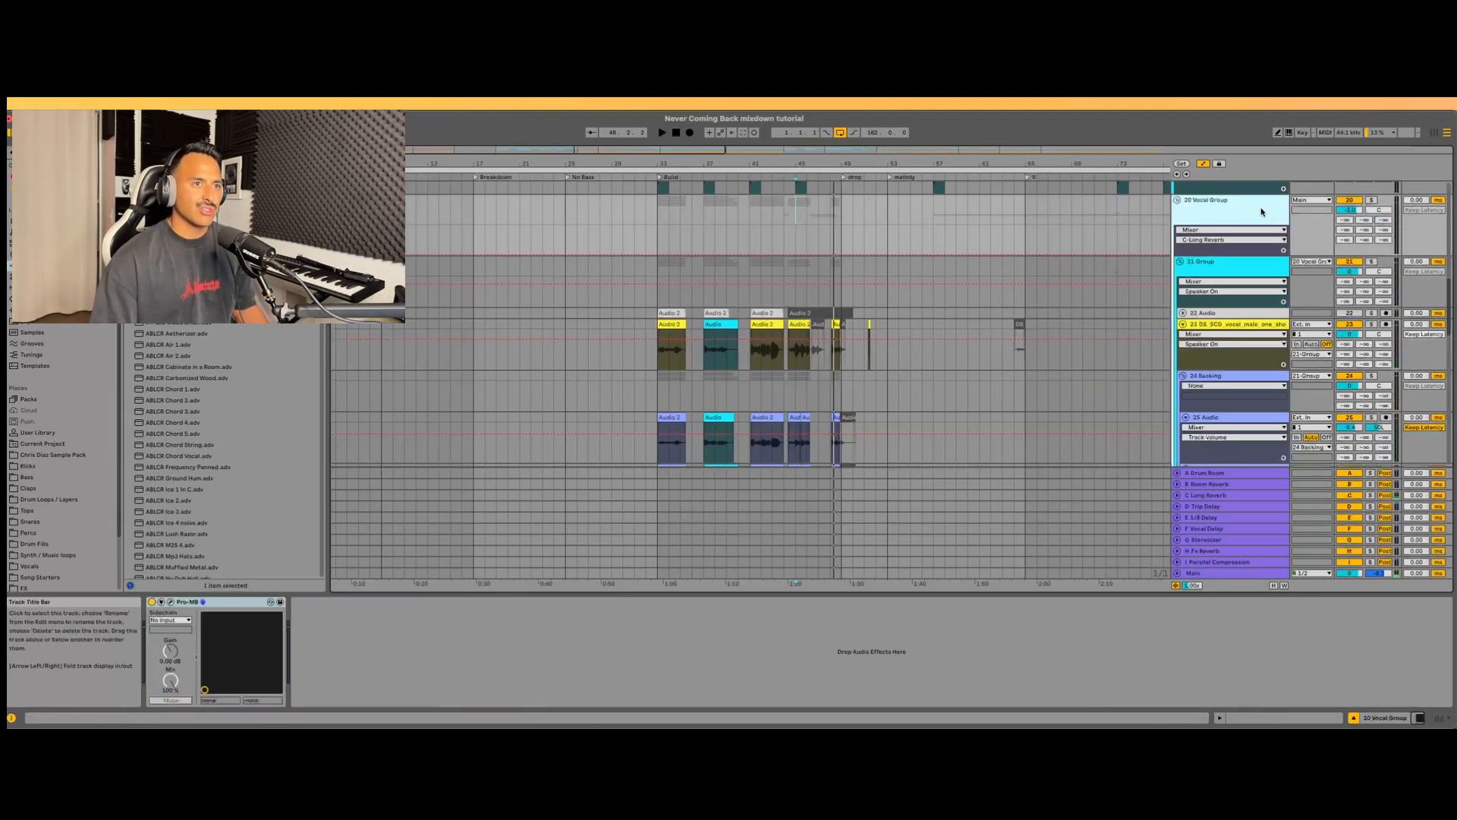
scroll(850, 251, up, 4)
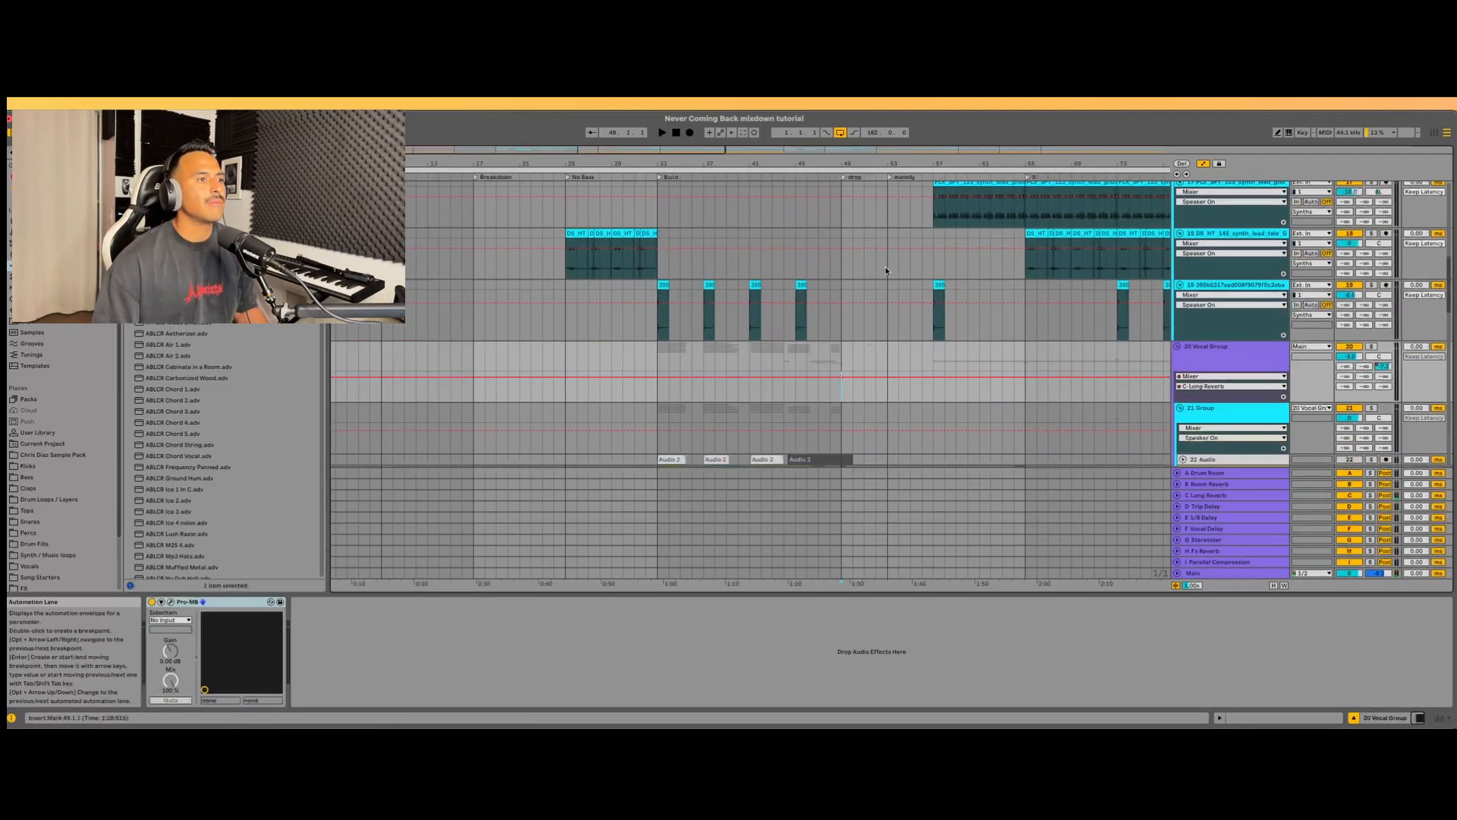
- Deactivate Reverb on the Room Reverb return and load ValhallaRoom at 100% mix with the A_Plate preset
click(1231, 486)
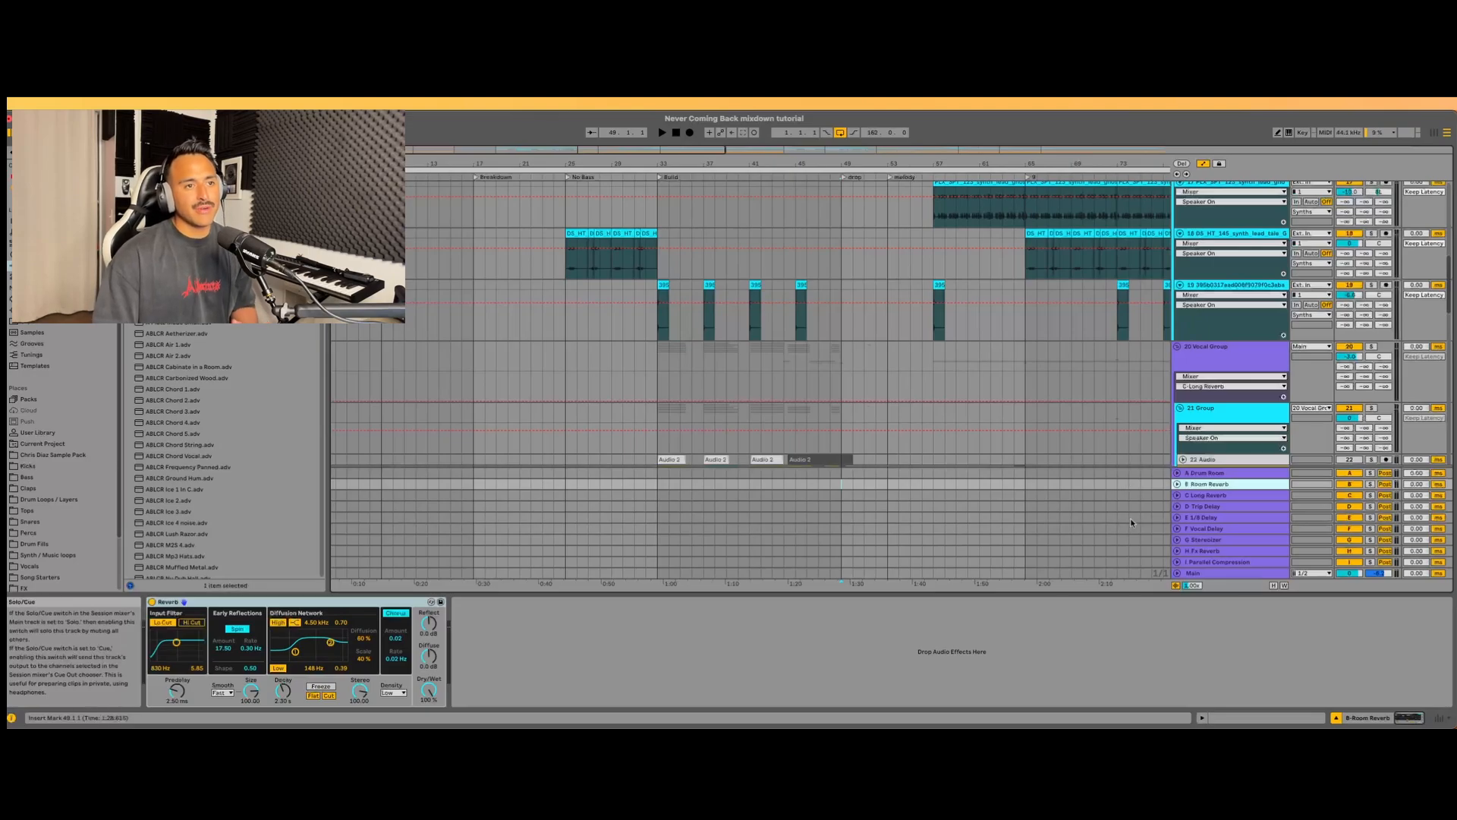
click(311, 605)
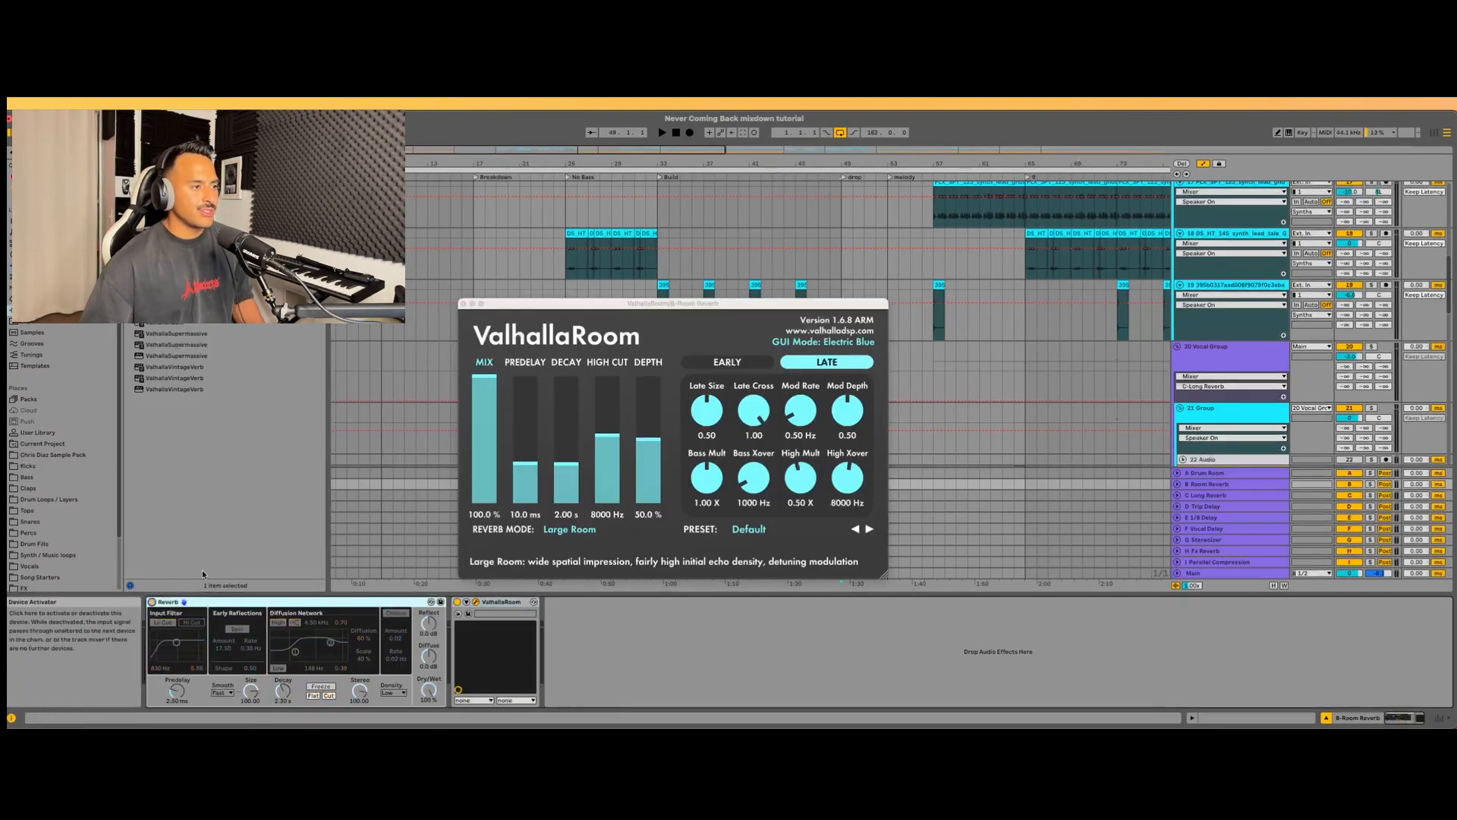
click(568, 530)
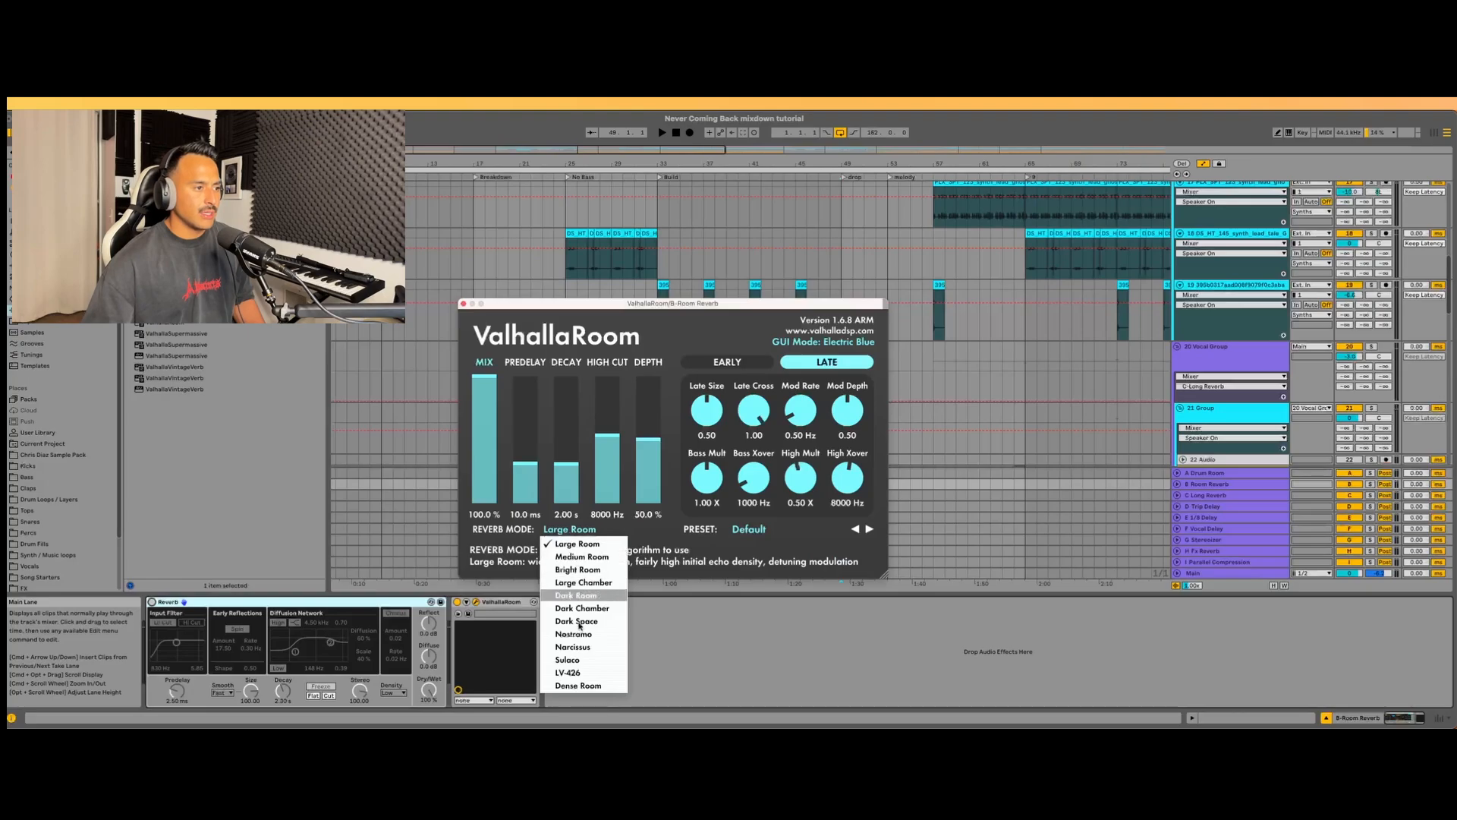
click(579, 686)
click(748, 529)
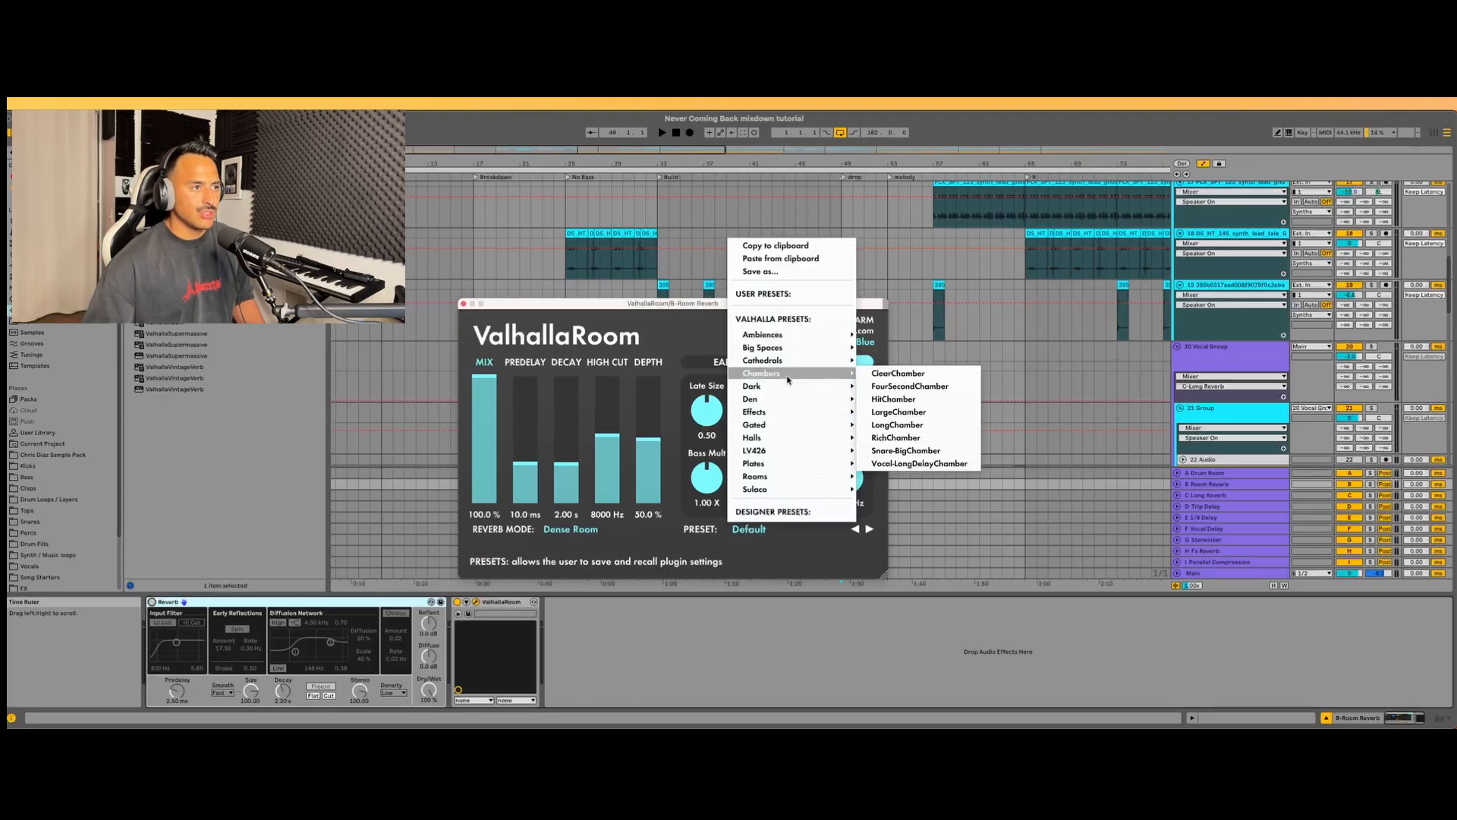
mouse_move(806, 465)
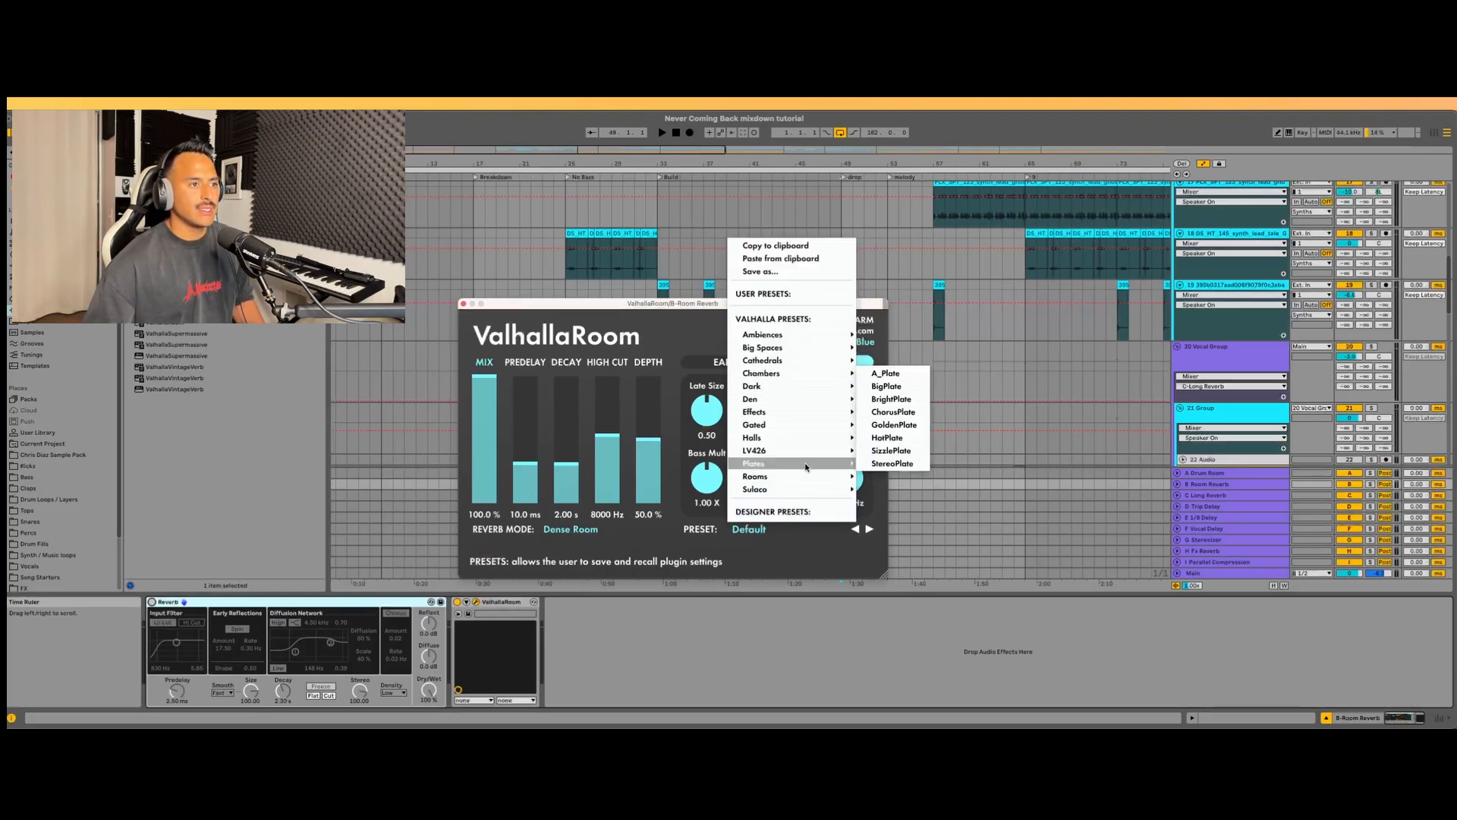
click(885, 373)
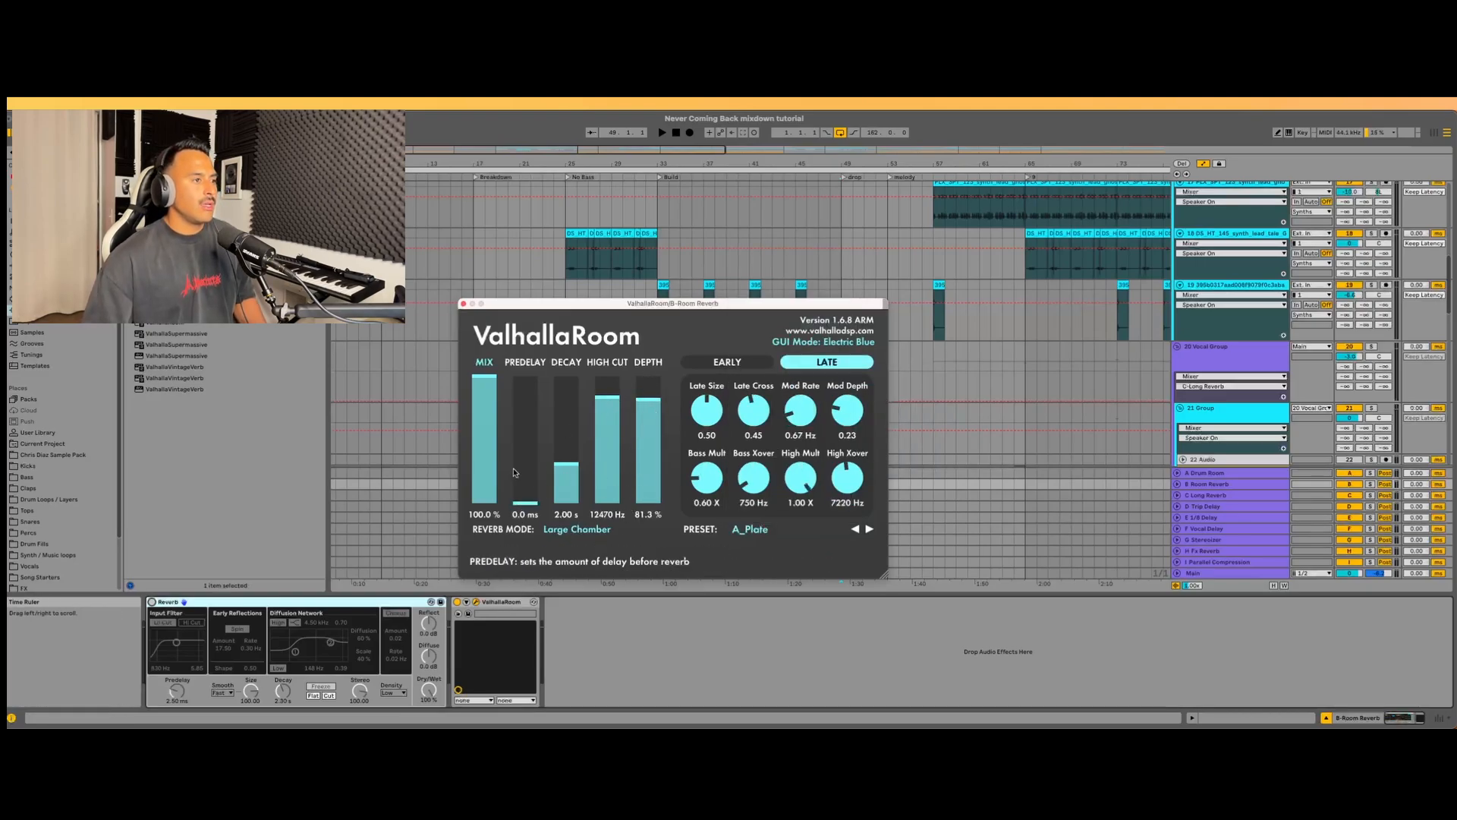
click(464, 304)
- Solo the 12 Diva track, raise its Room Reverb send and audition it during playback
scroll(692, 360, up, 3)
scroll(692, 356, up, 5)
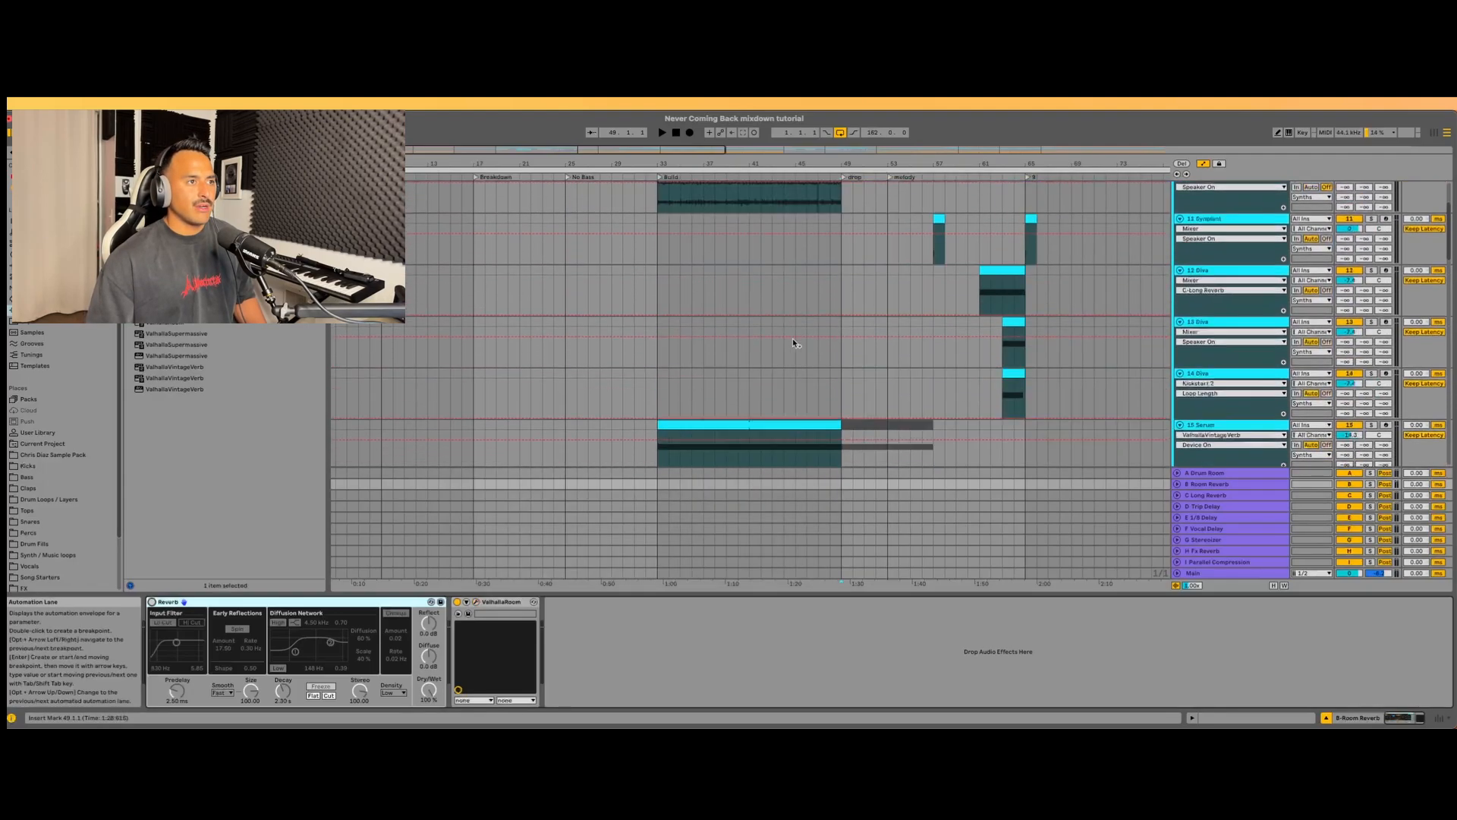
click(1380, 400)
click(1371, 396)
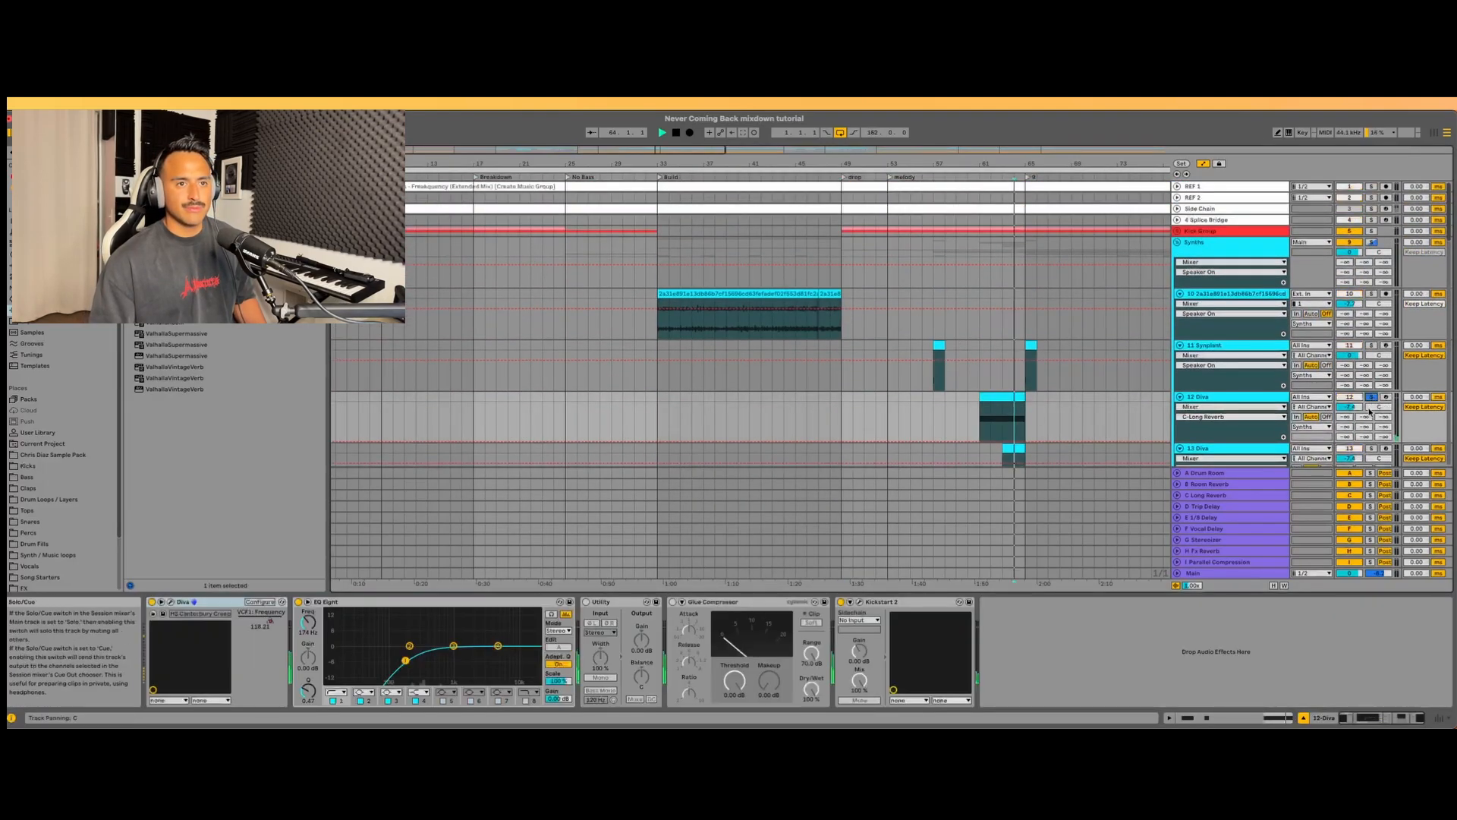
key(space)
mouse_move(1363, 416)
mouse_down()
mouse_move(1363, 393)
mouse_move(1364, 435)
mouse_move(1363, 398)
mouse_up()
key(space)
key(space)
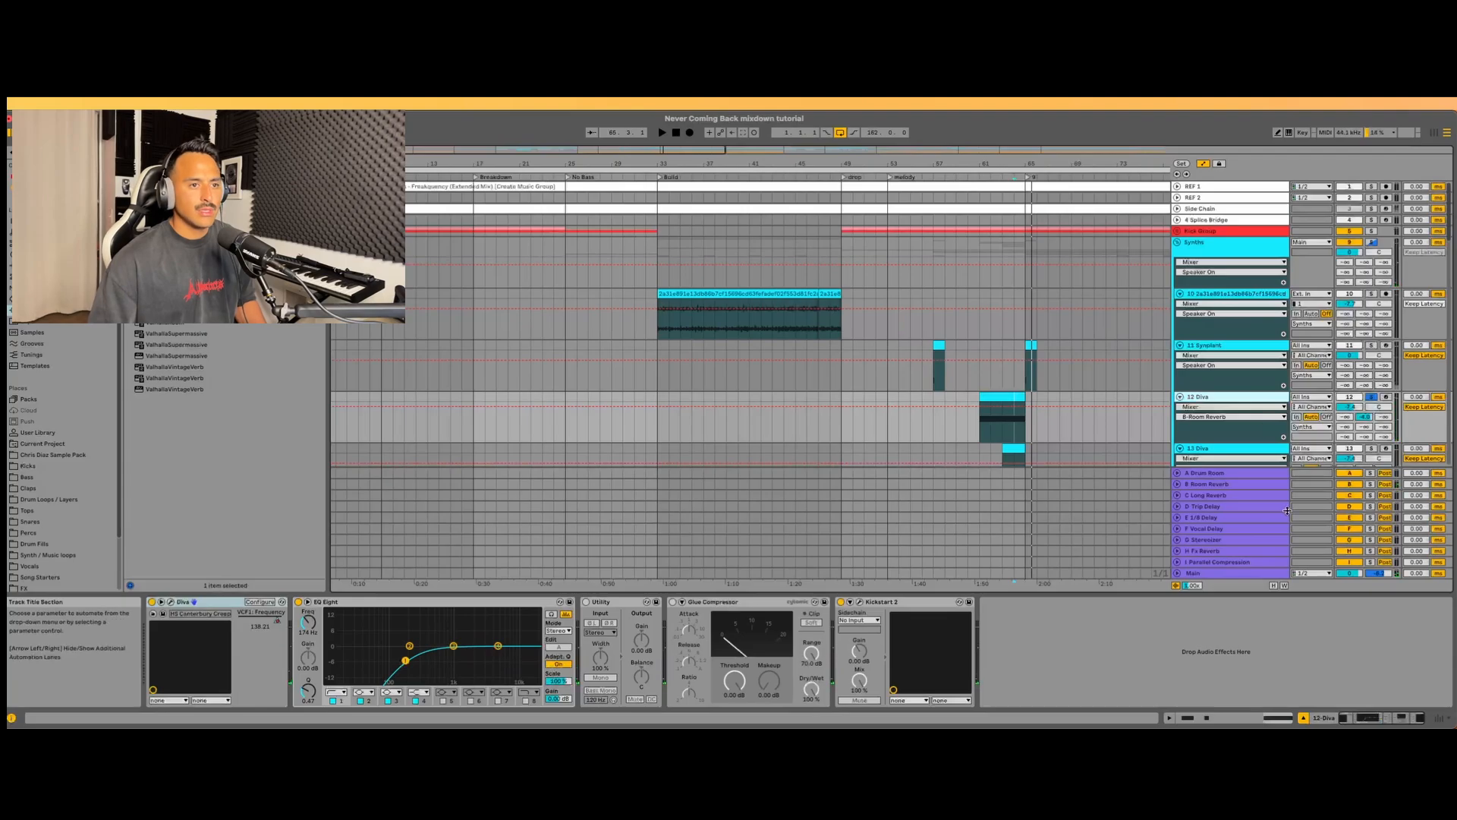
- Compare ValhallaRoom with Reverb on the Room Reverb return, reactivate Reverb and set its diffusion high filter to about 10.8 kHz
click(1214, 484)
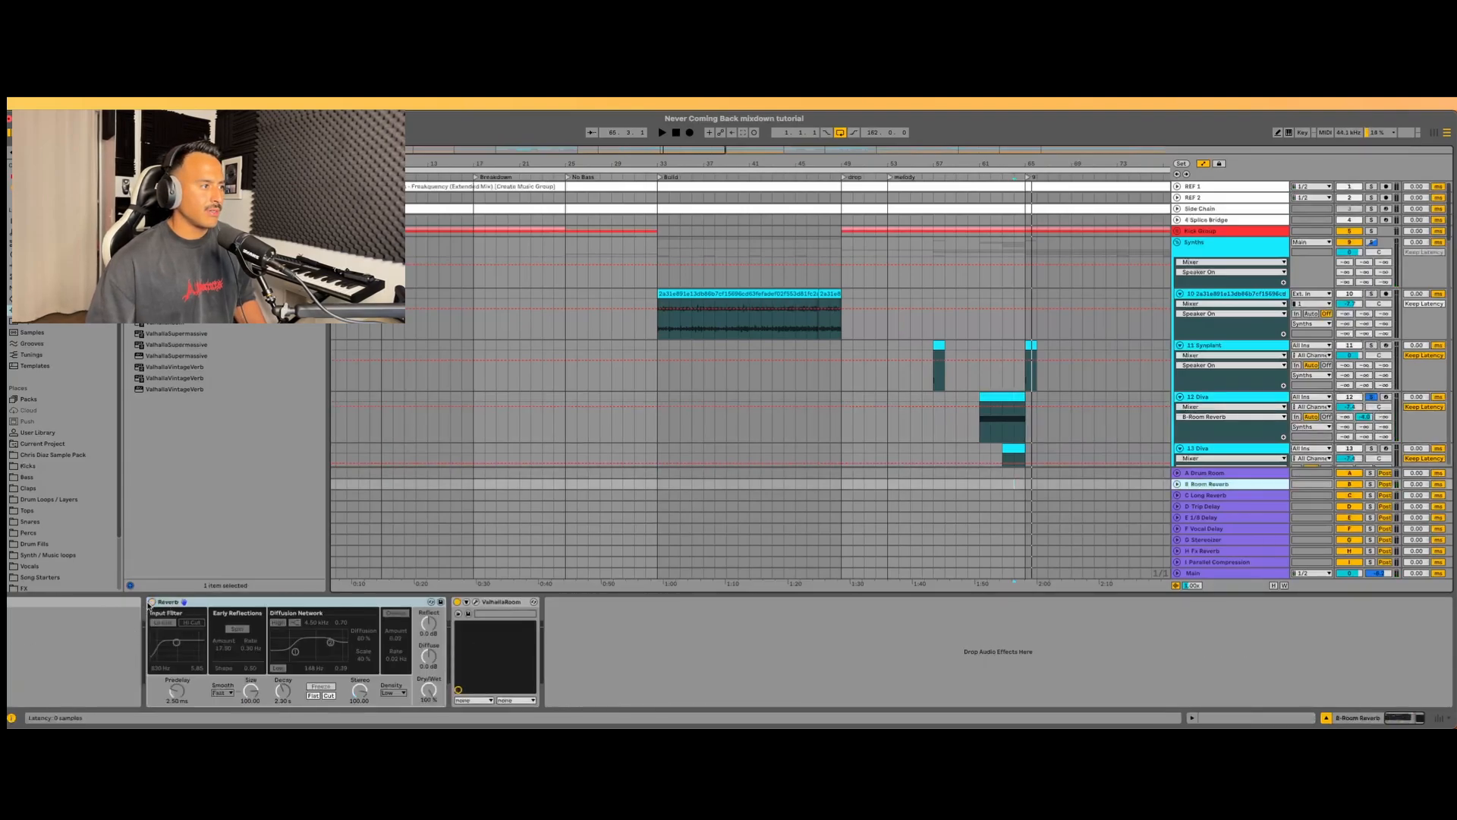
key(space)
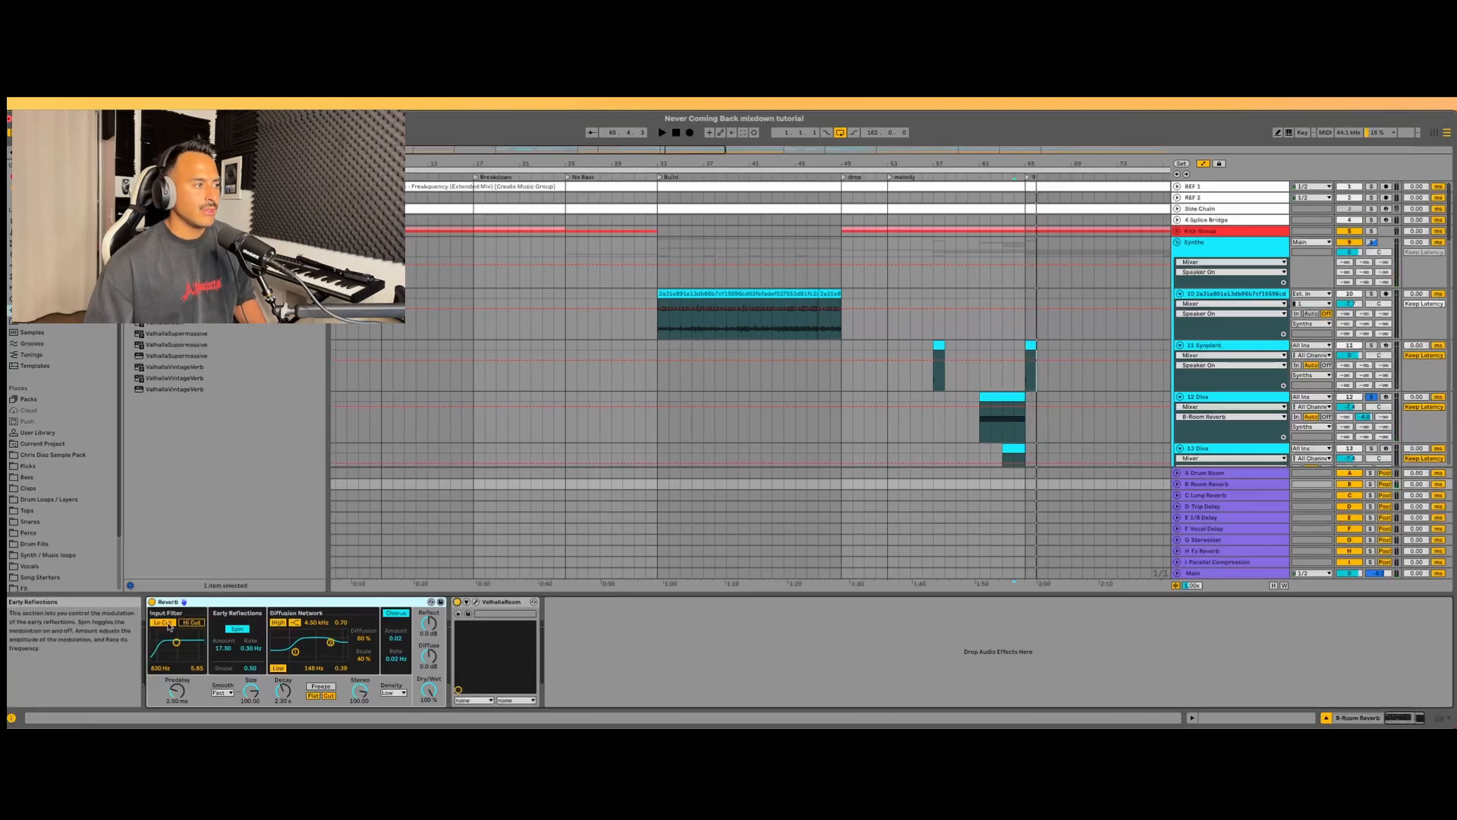
click(152, 602)
key(space)
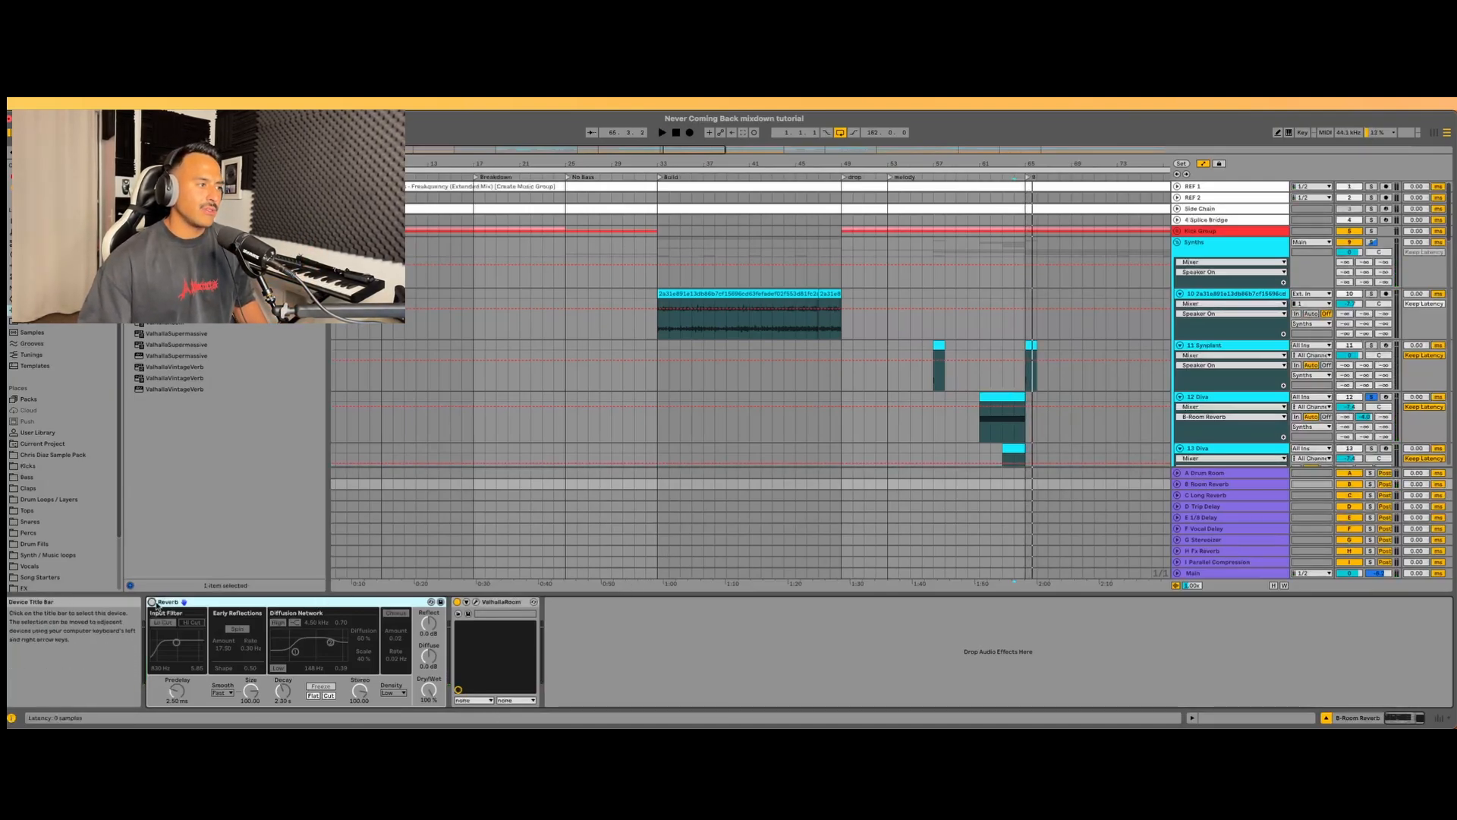
click(152, 601)
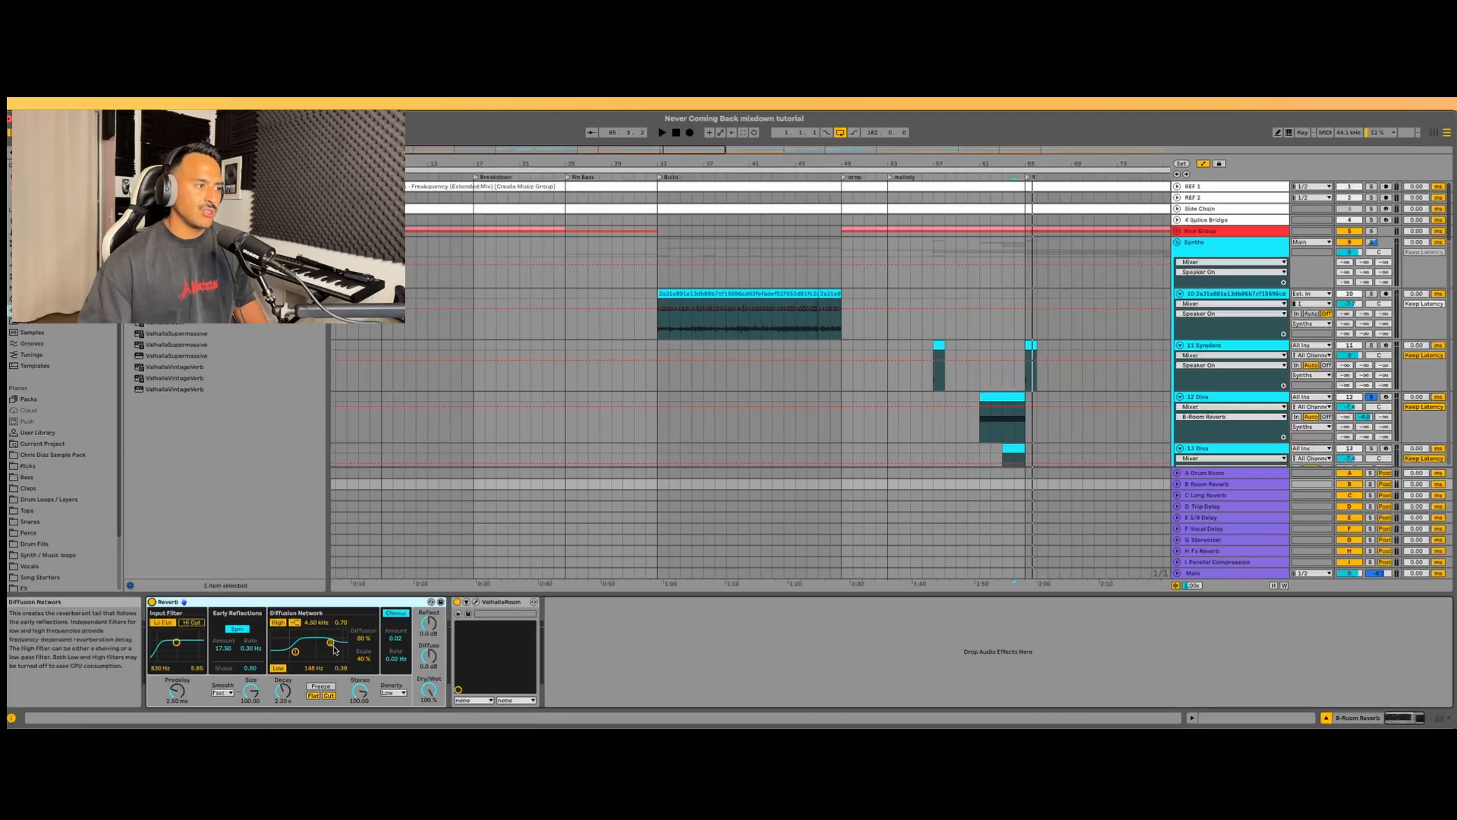
drag(332, 642, 339, 642)
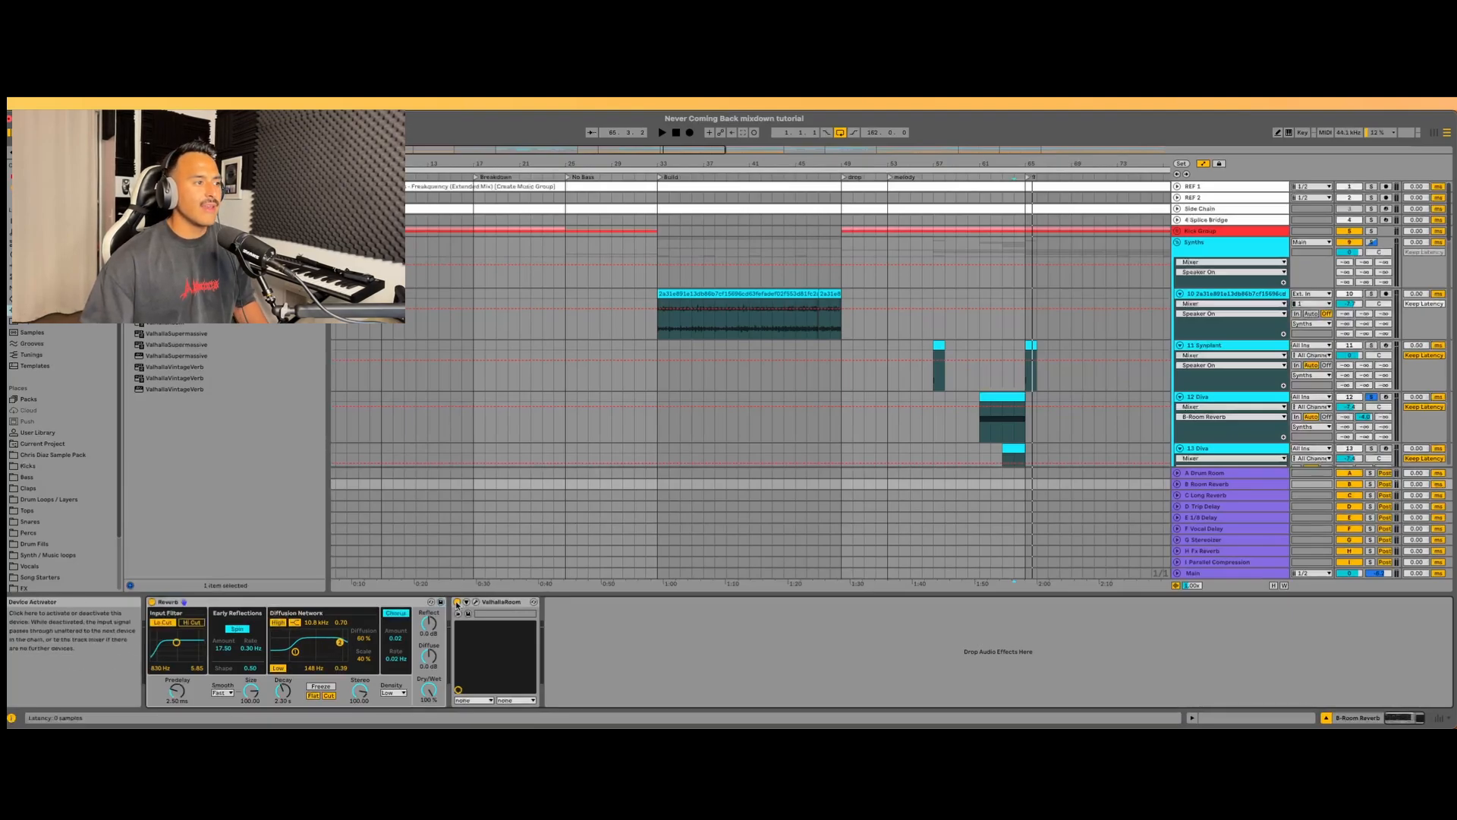
- Load Delay onto the Trip Delay return with both channels at beat division 6, 60% feedback, 100% wet and the filter at about 1.10 kHz
click(1244, 495)
click(1240, 506)
scroll(1237, 496, down, 2)
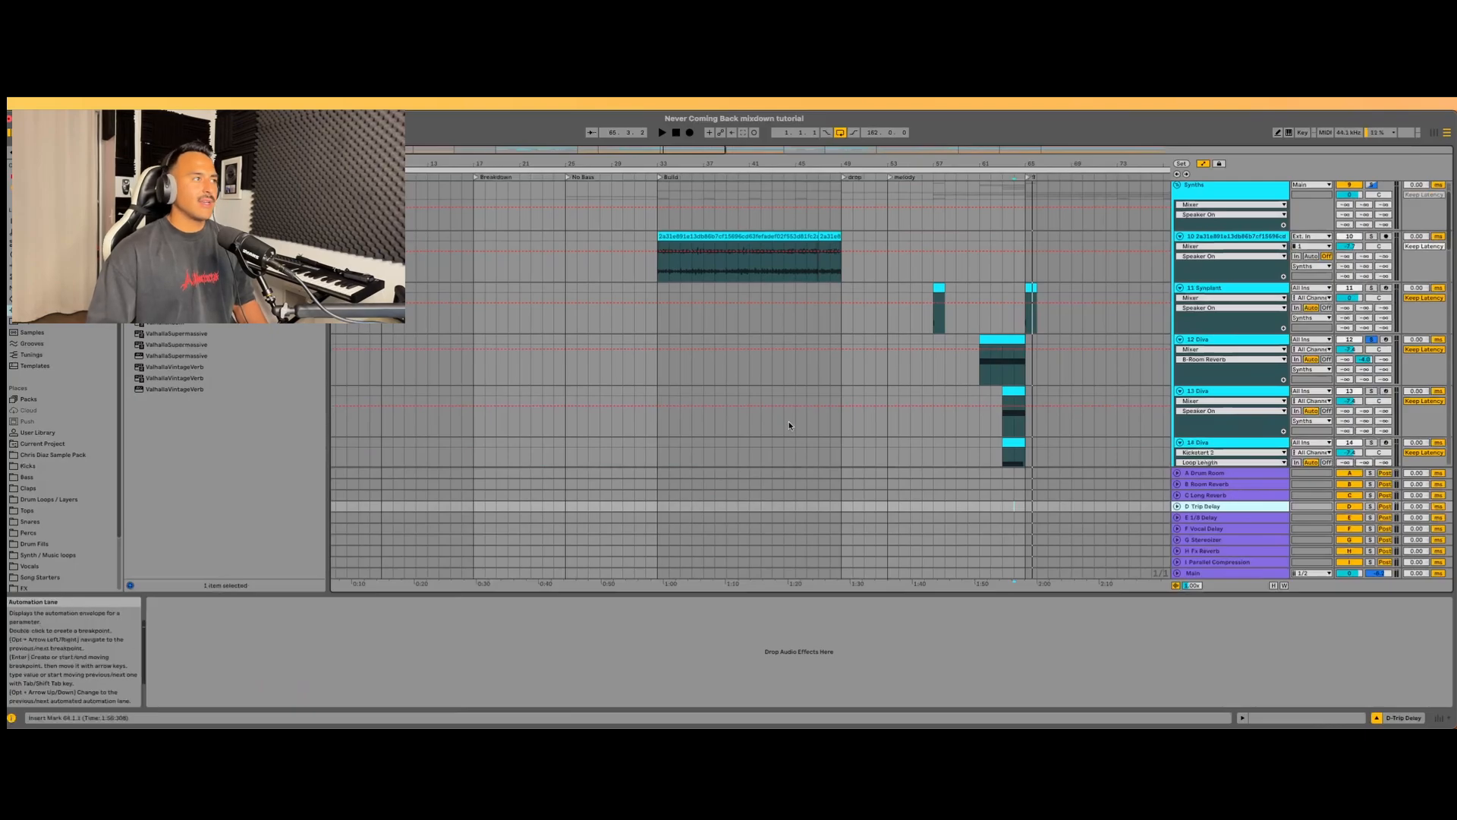
click(174, 152)
text(delay)
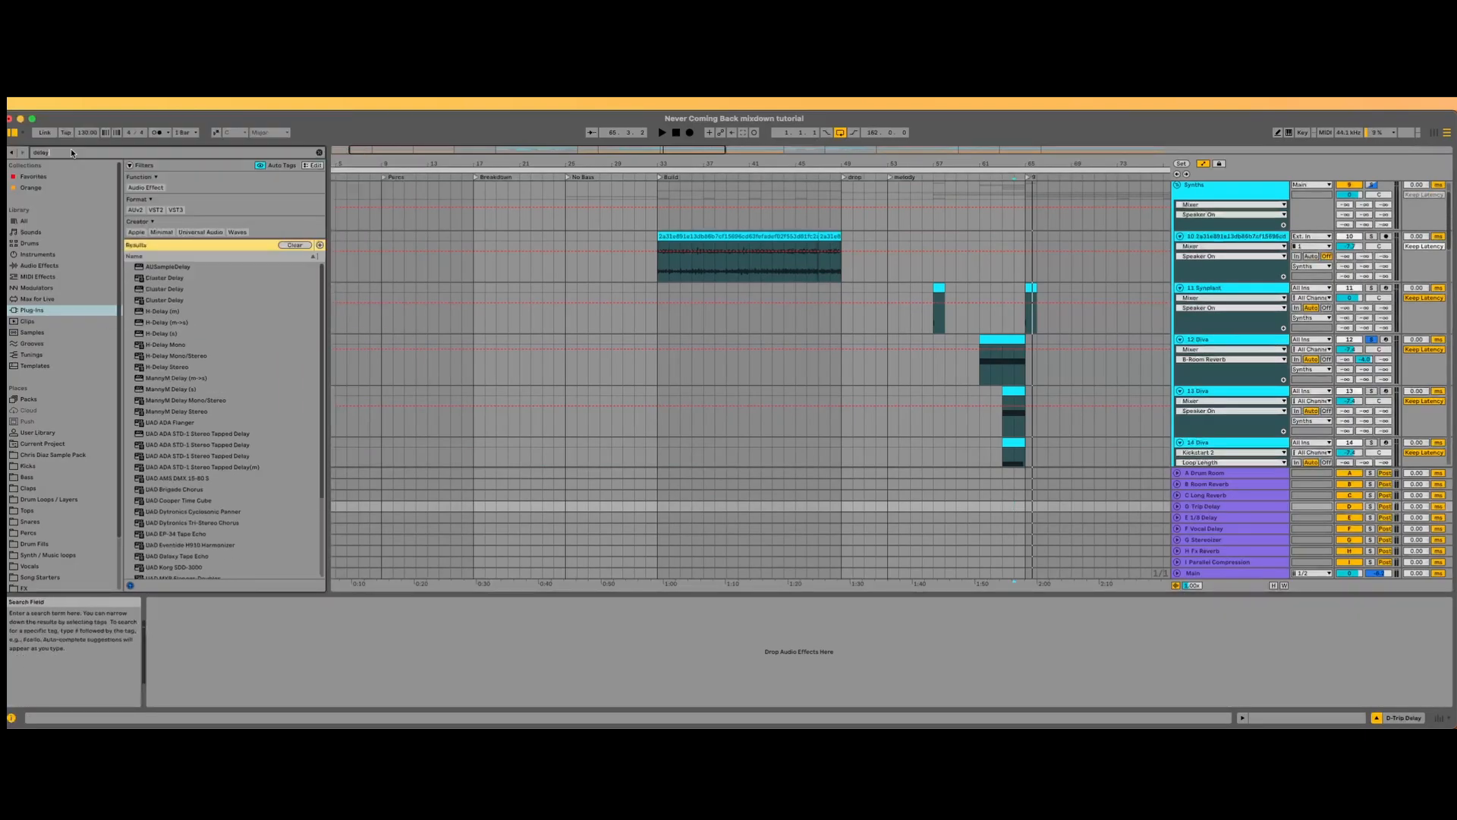
click(40, 265)
drag(162, 256, 179, 636)
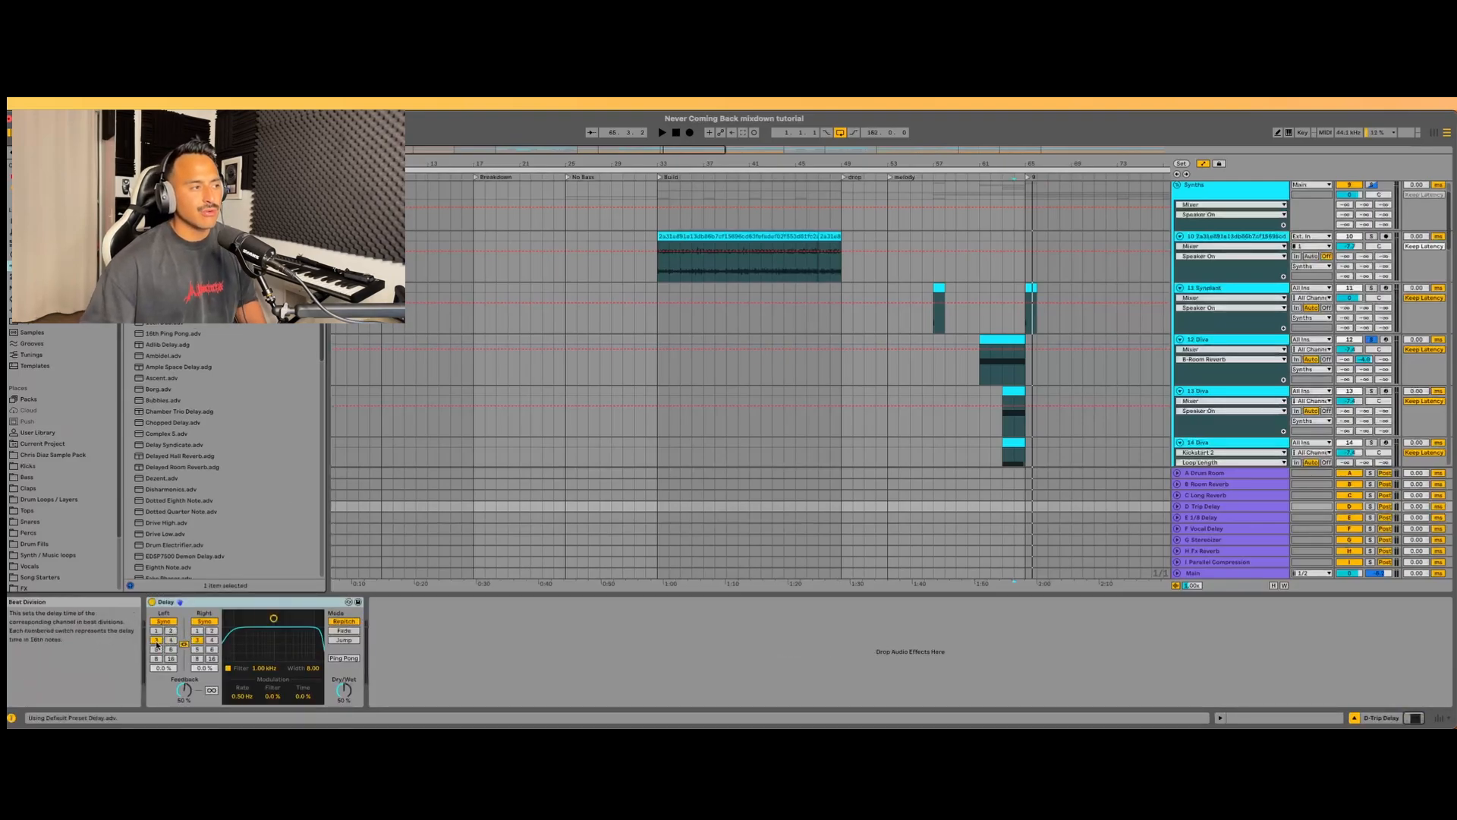
click(211, 649)
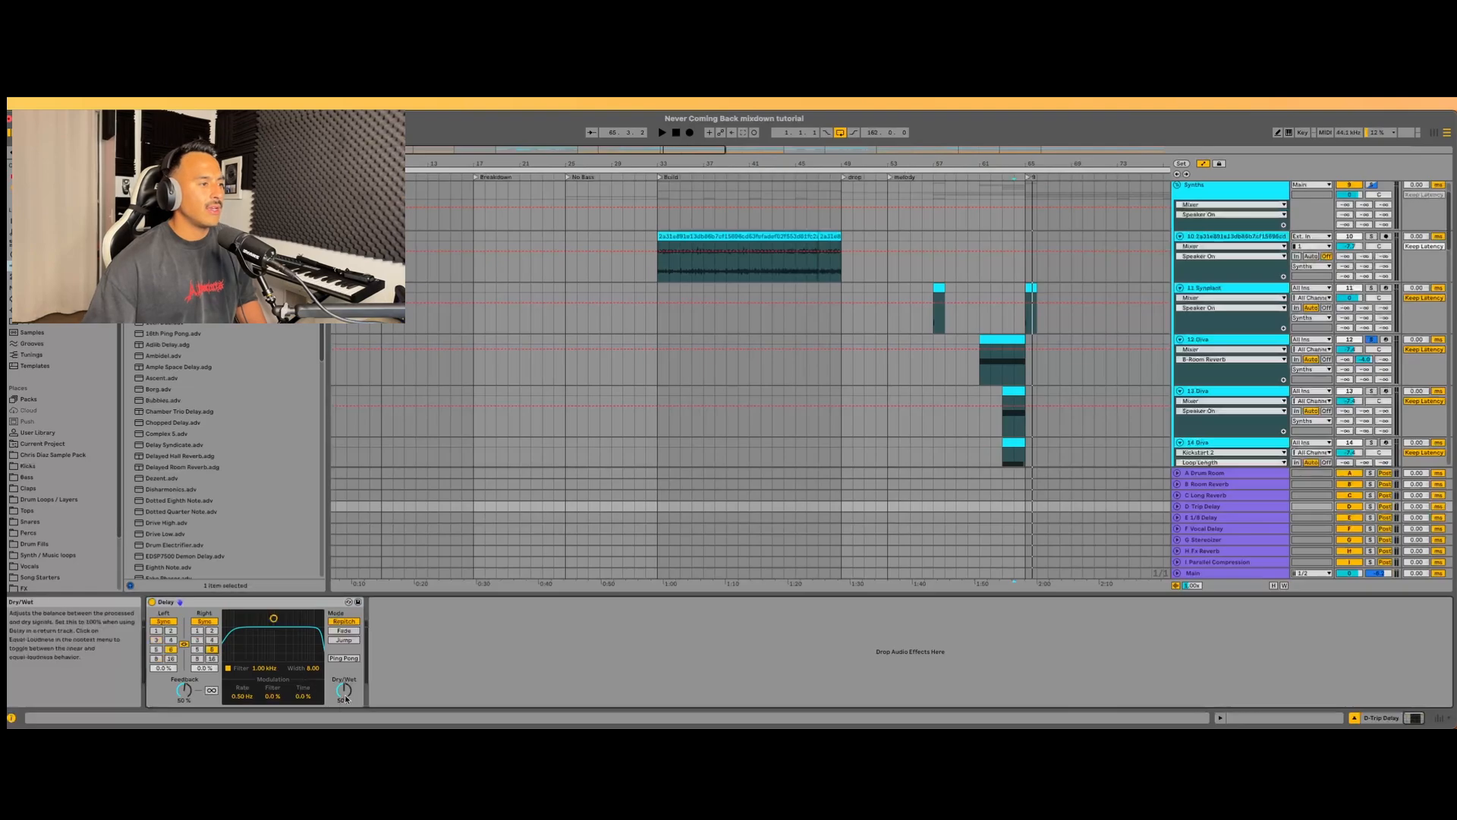
drag(273, 618, 275, 620)
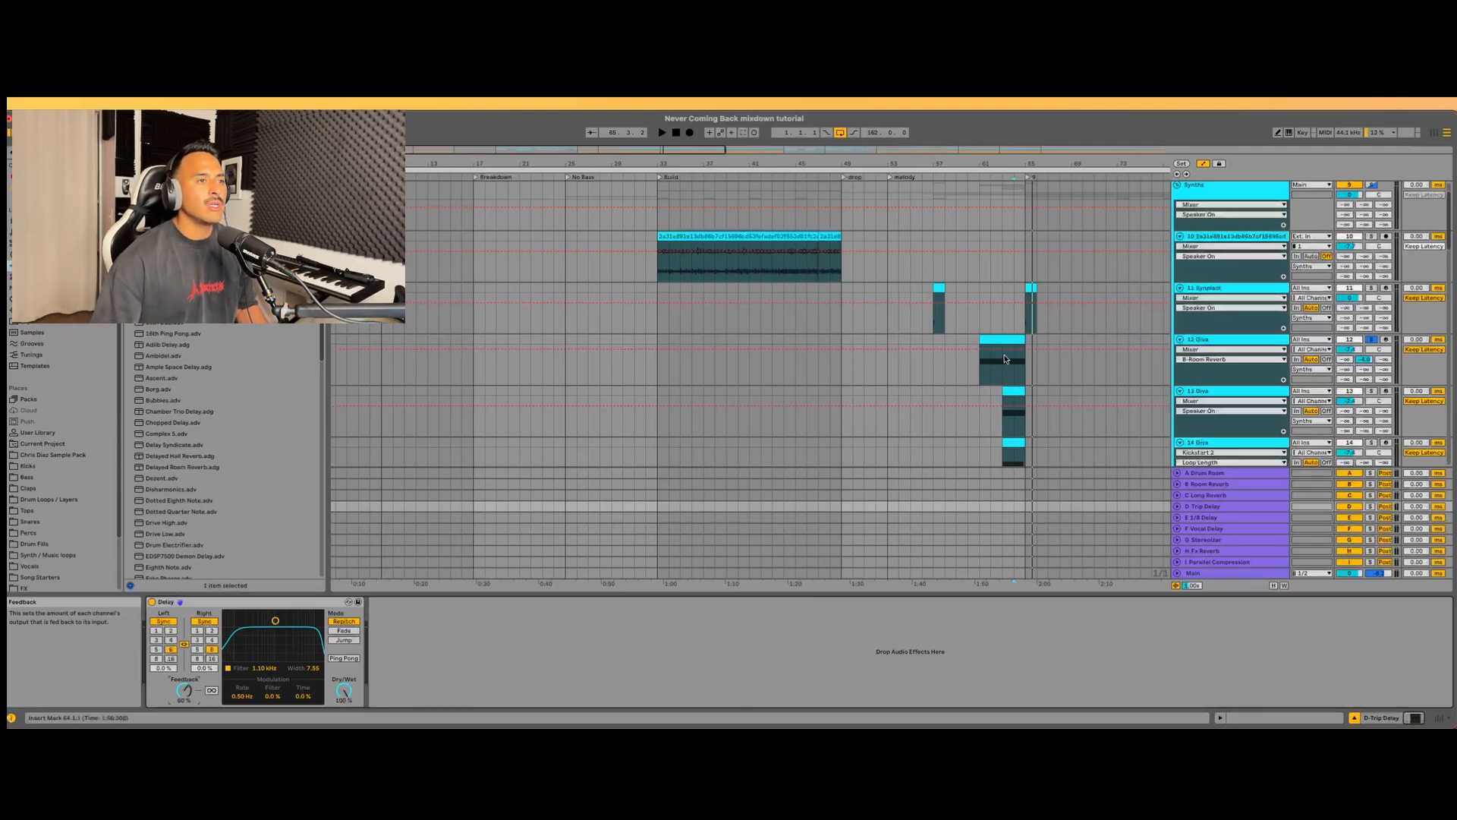
- Look over the synth tracks across the arrangement and play the build section from about bar 41
scroll(1011, 361, down, 10)
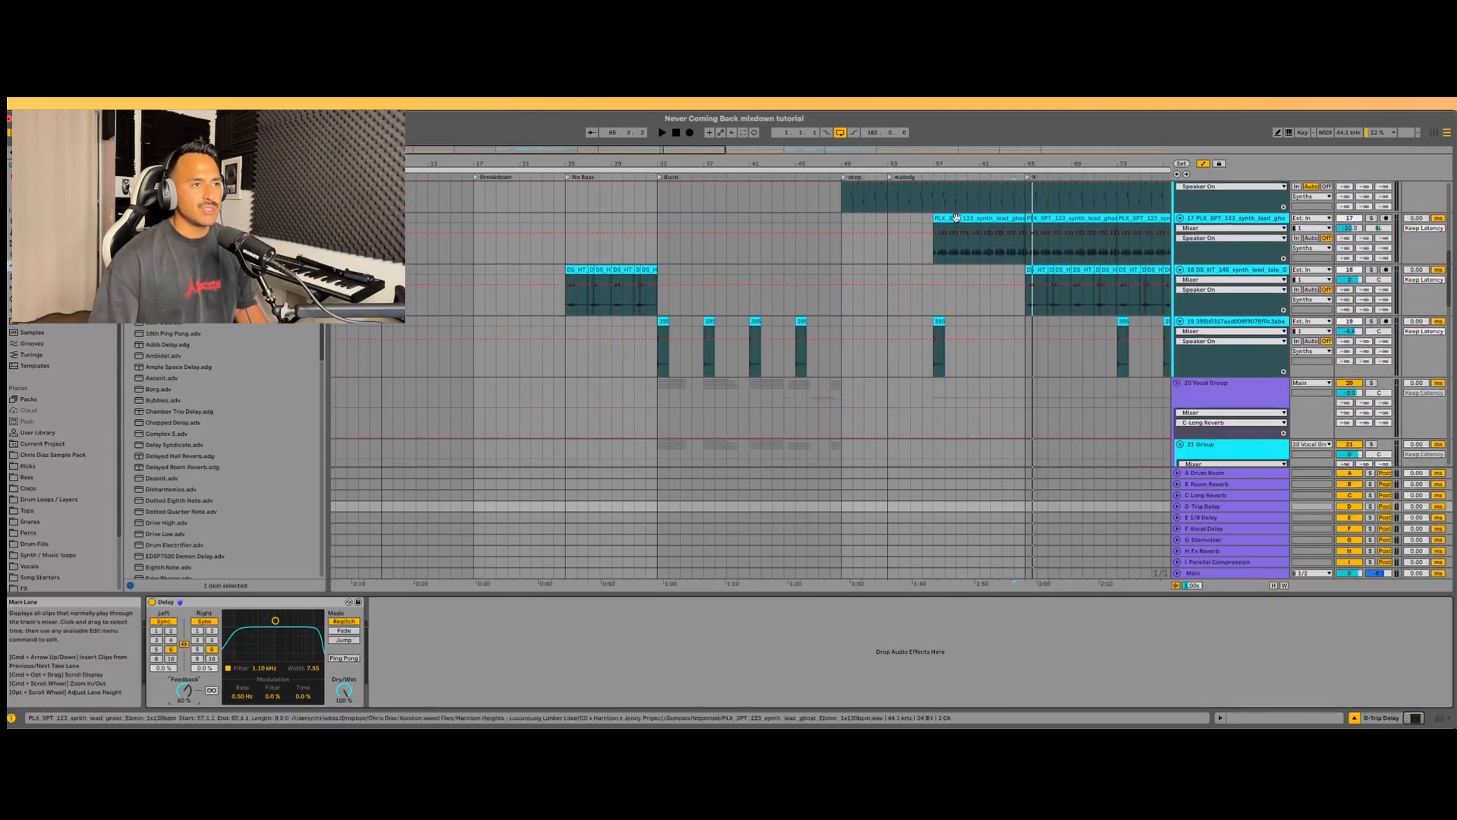
scroll(820, 277, up, 5)
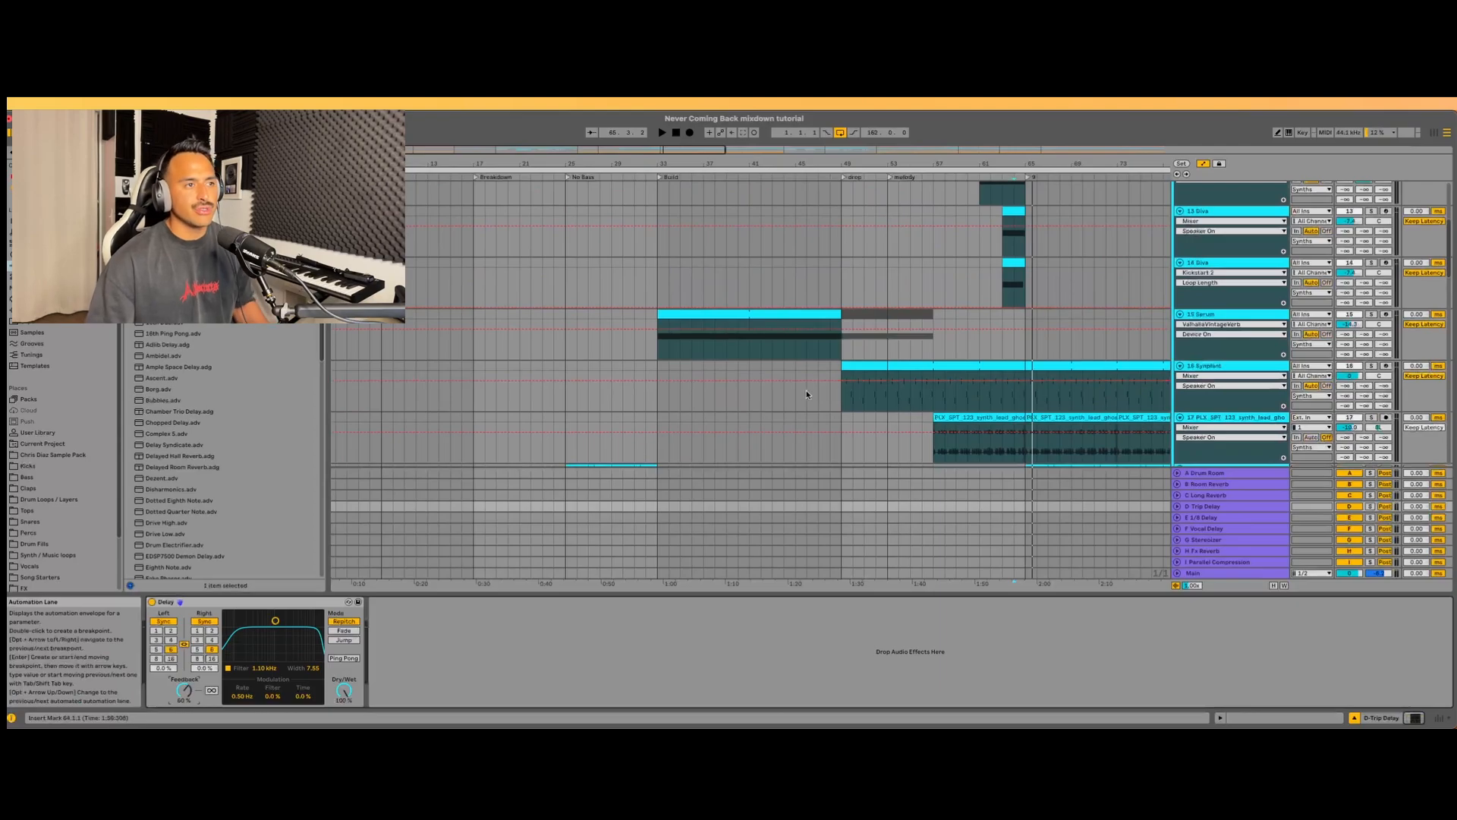
scroll(844, 416, up, 4)
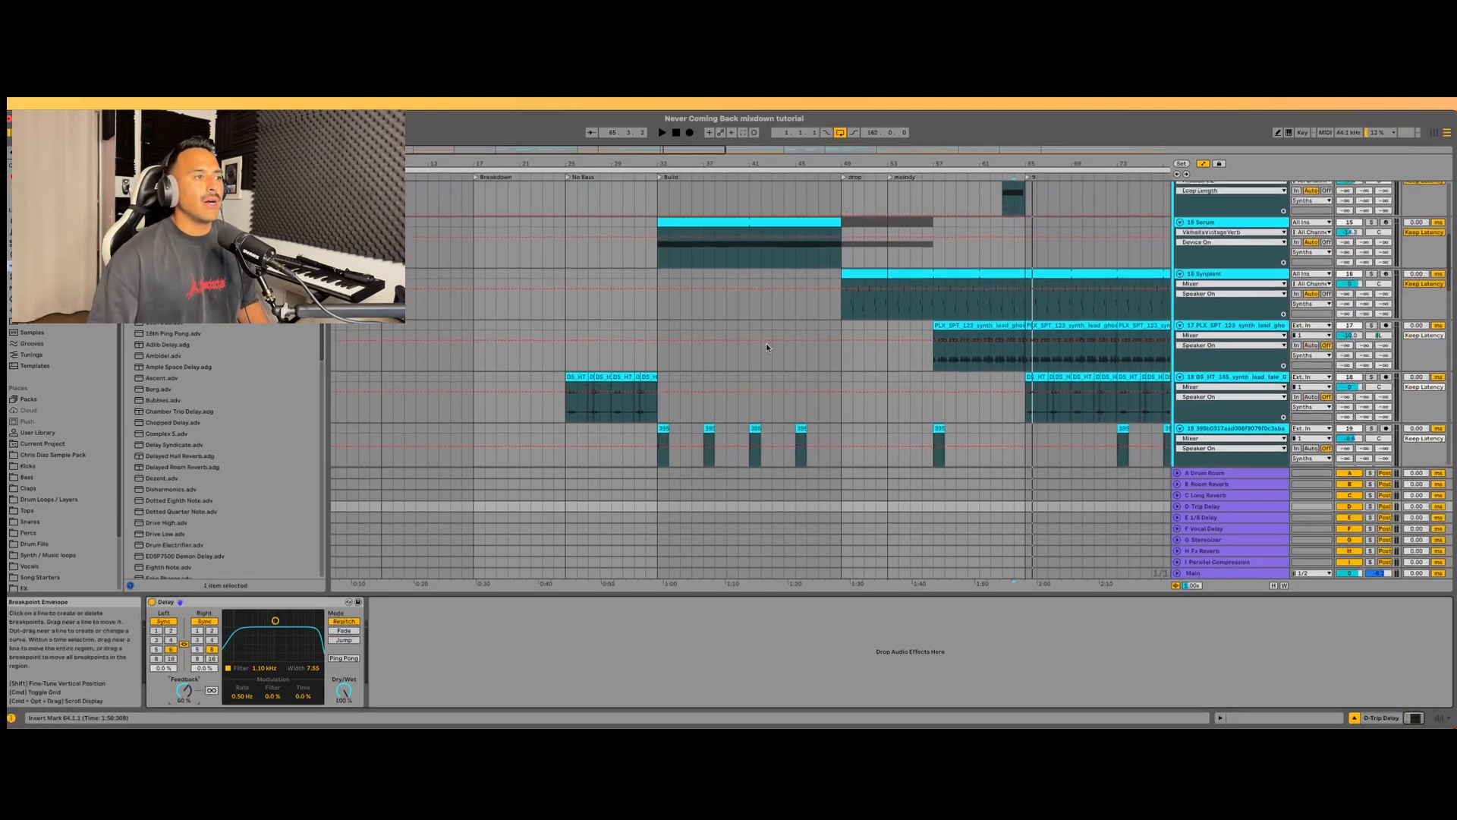
drag(714, 164, 561, 121)
scroll(497, 338, up, 4)
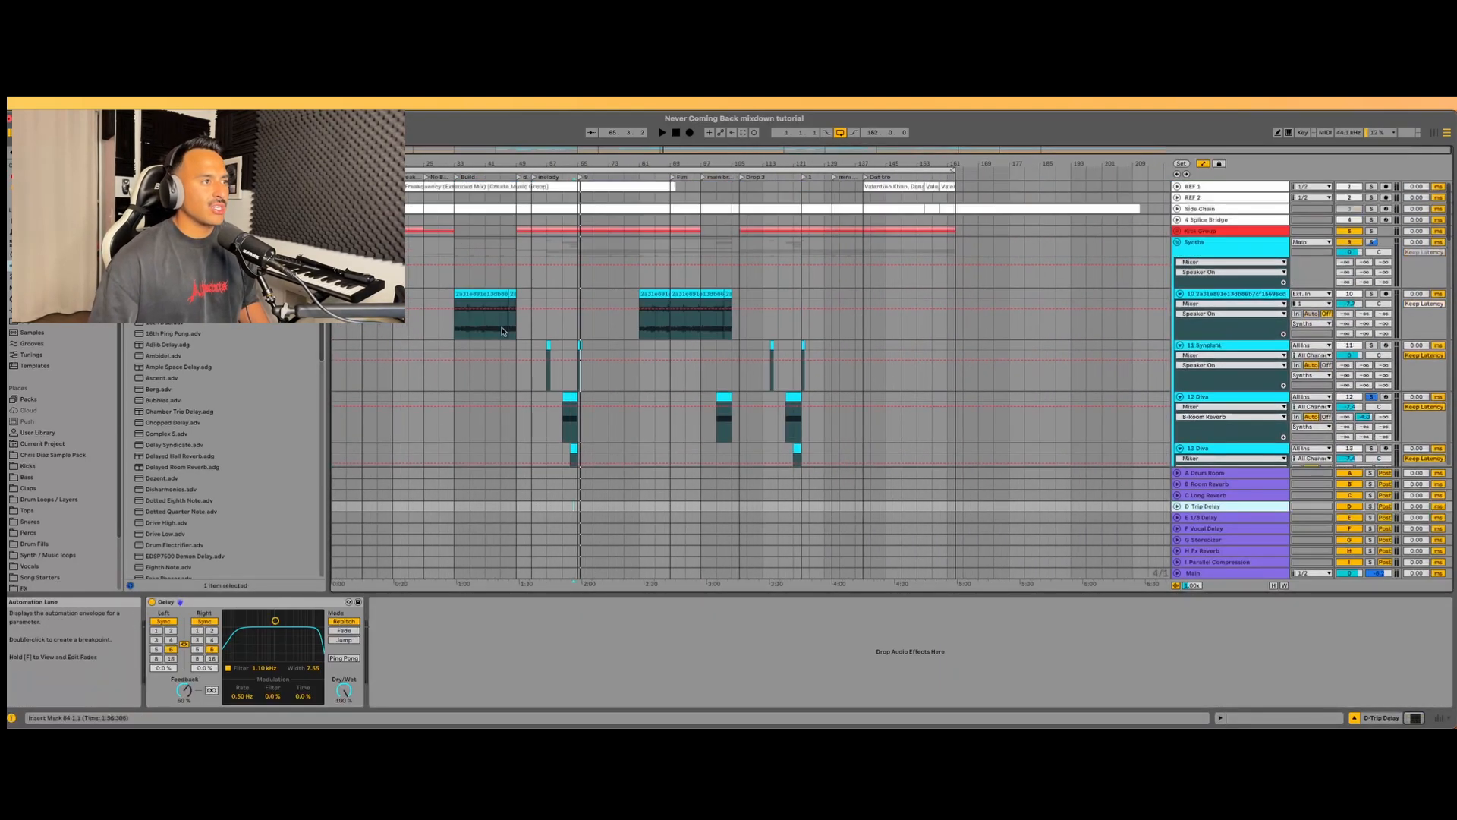
click(483, 325)
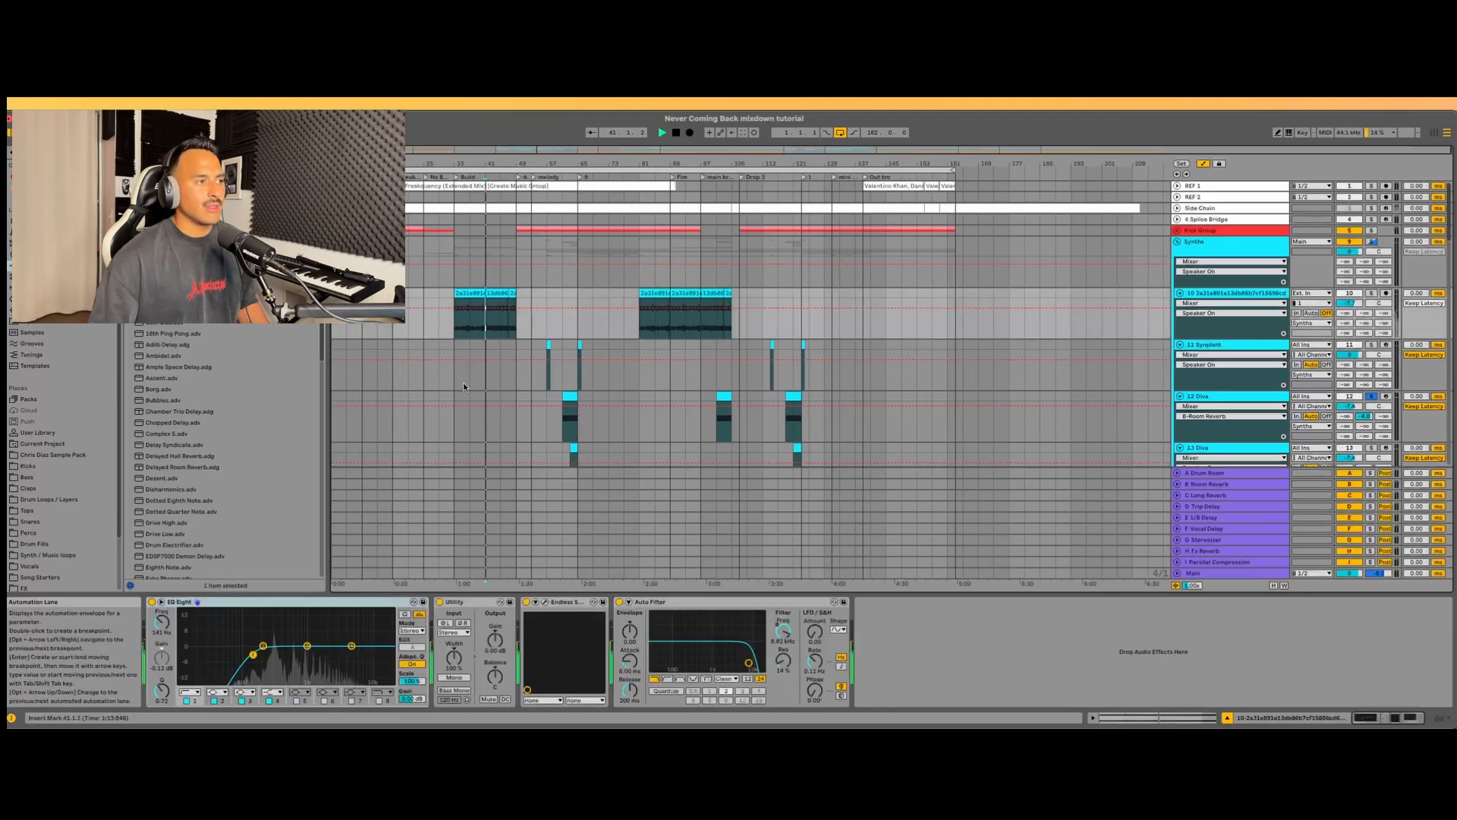
key(space)
- Look over the synth and vocal tracks and audition the 20 Vocal Group in the build section
scroll(463, 382, down, 10)
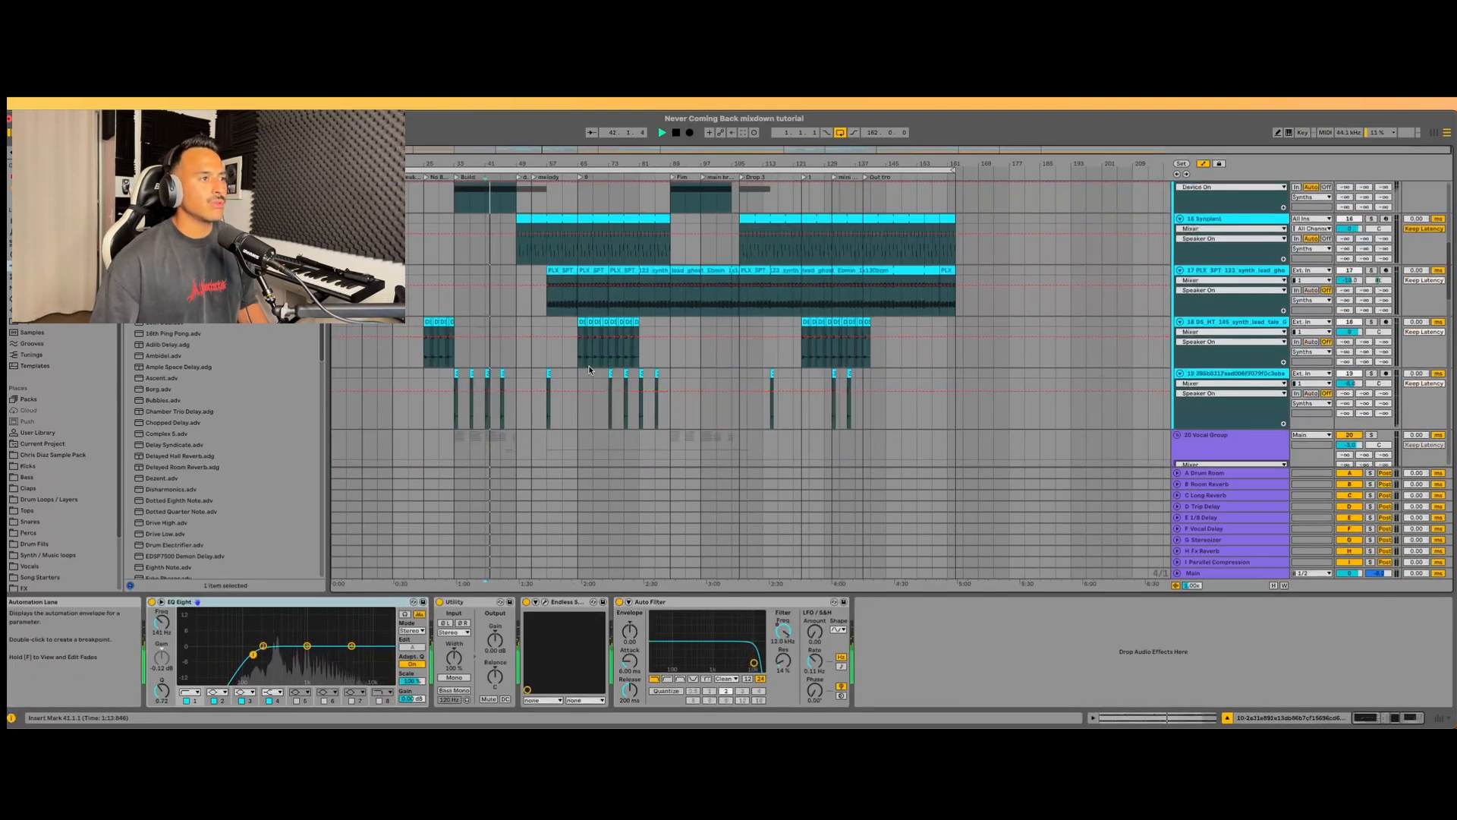
scroll(600, 343, down, 8)
scroll(628, 369, down, 4)
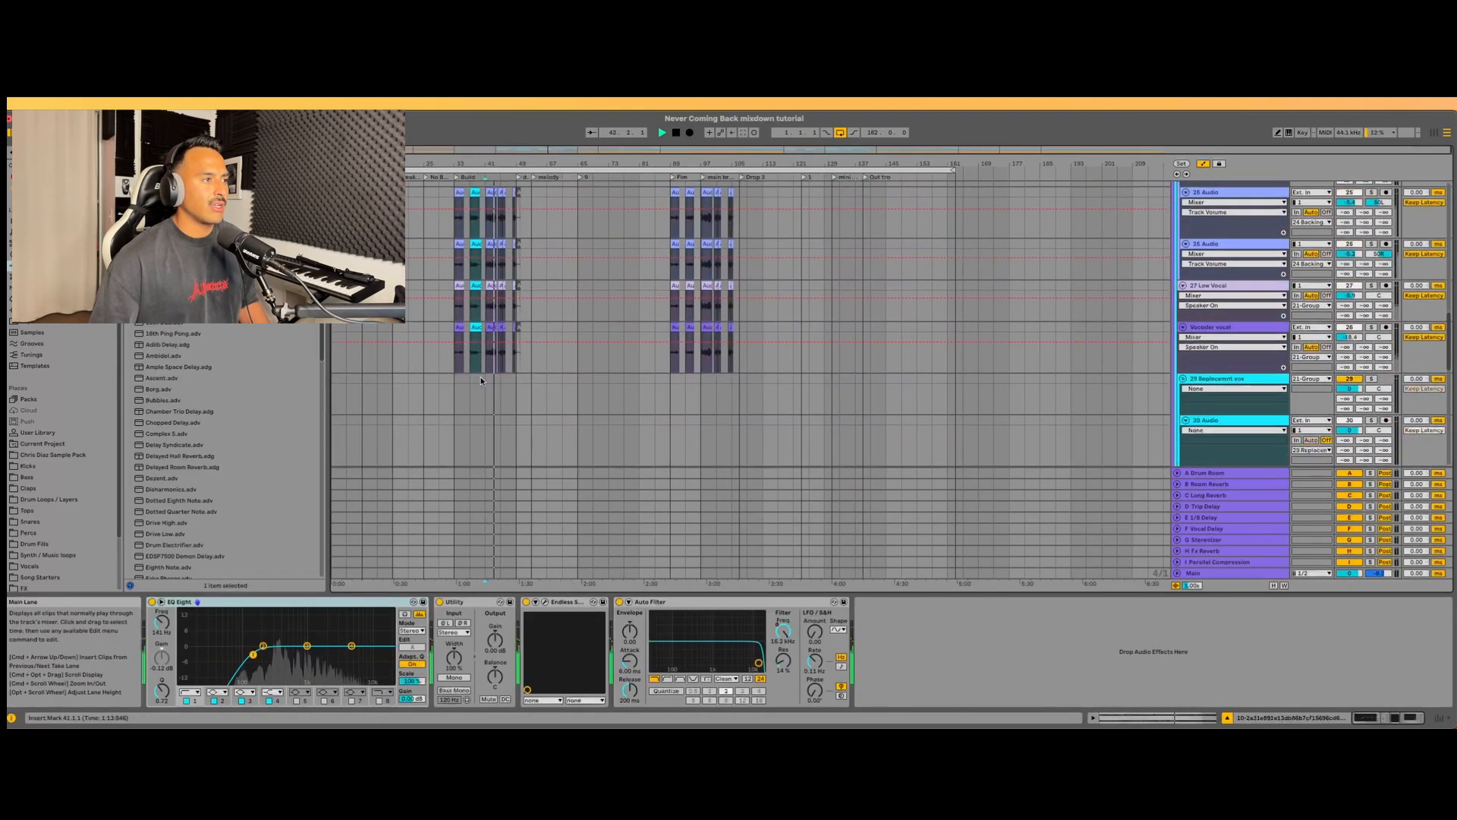
click(1218, 320)
key(space)
scroll(1219, 316, up, 8)
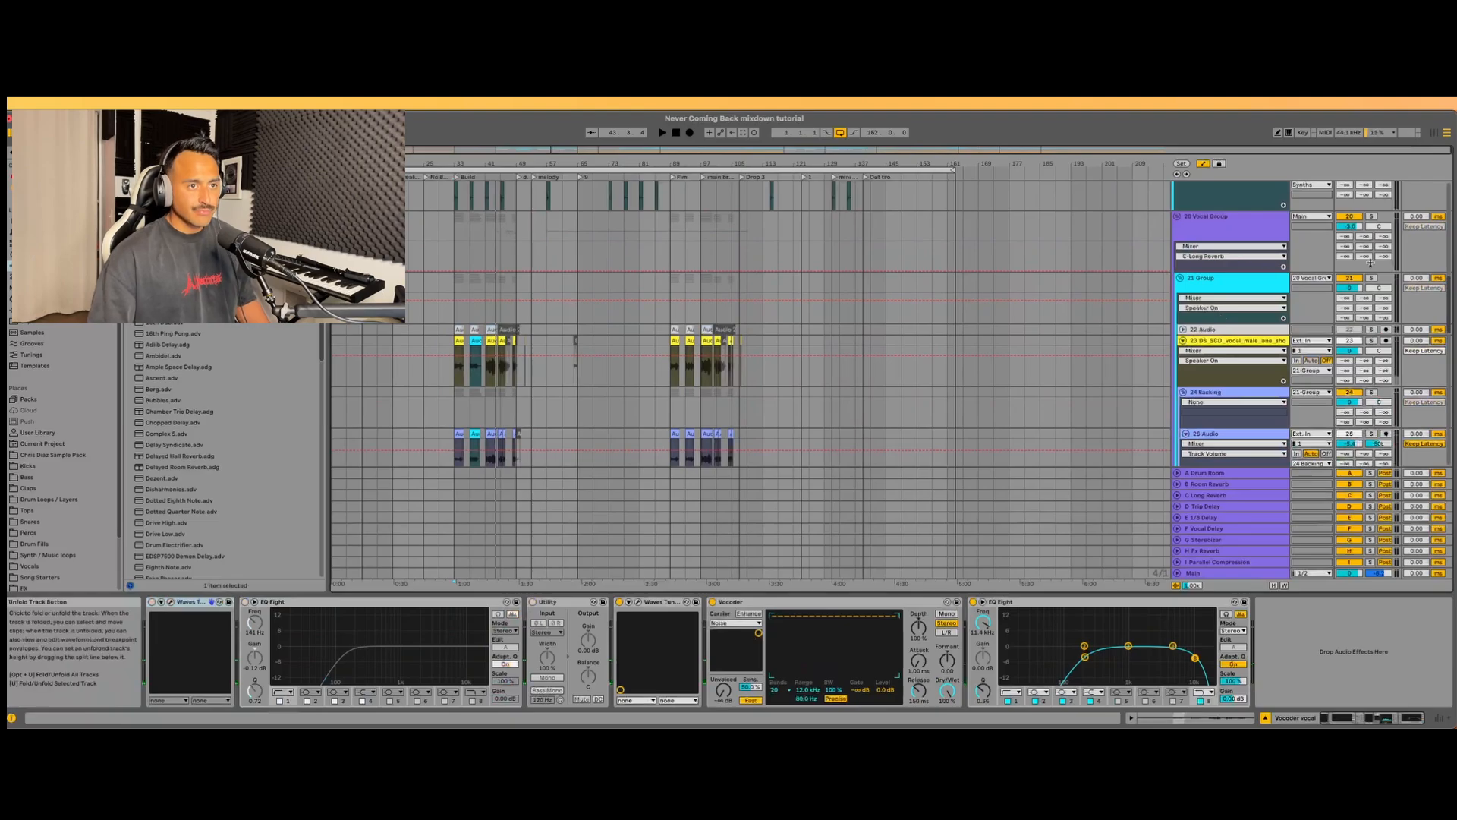
click(1370, 217)
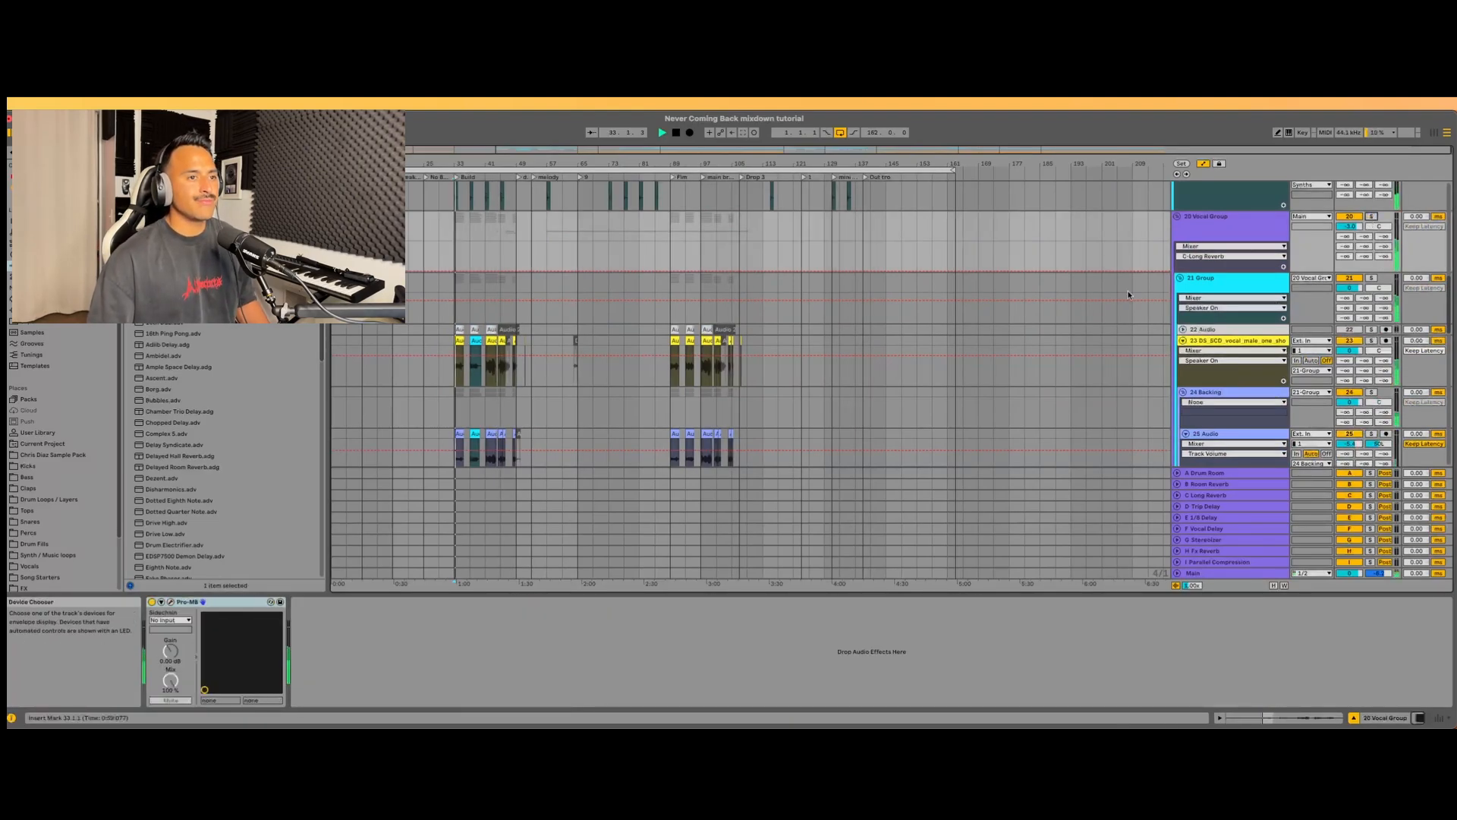
- Unfold the Percs group and audition the soloed perc bongo loop on track 49 during playback
scroll(994, 299, down, 15)
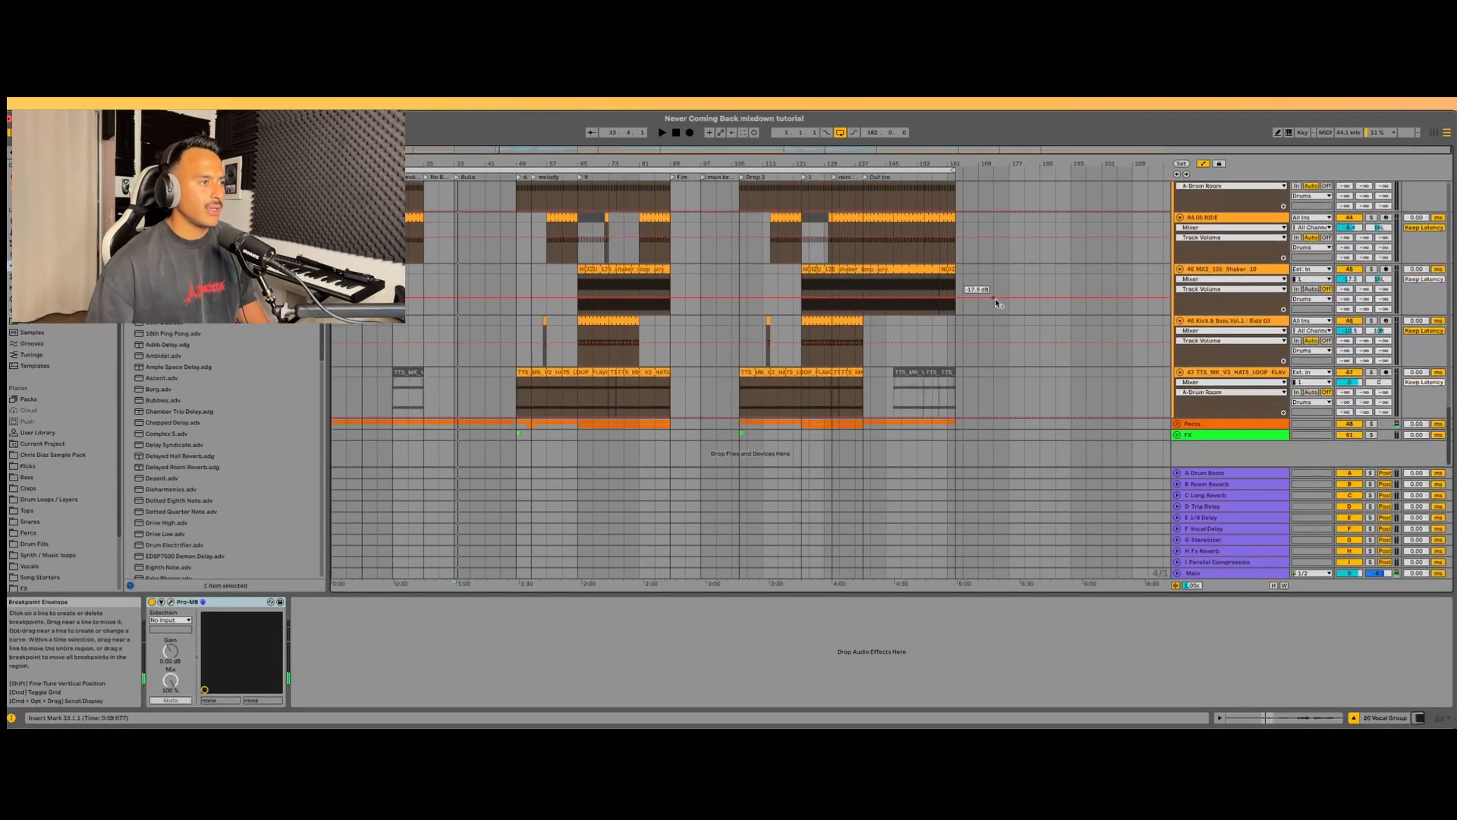
click(1176, 423)
scroll(667, 260, down, 3)
key(space)
click(1372, 332)
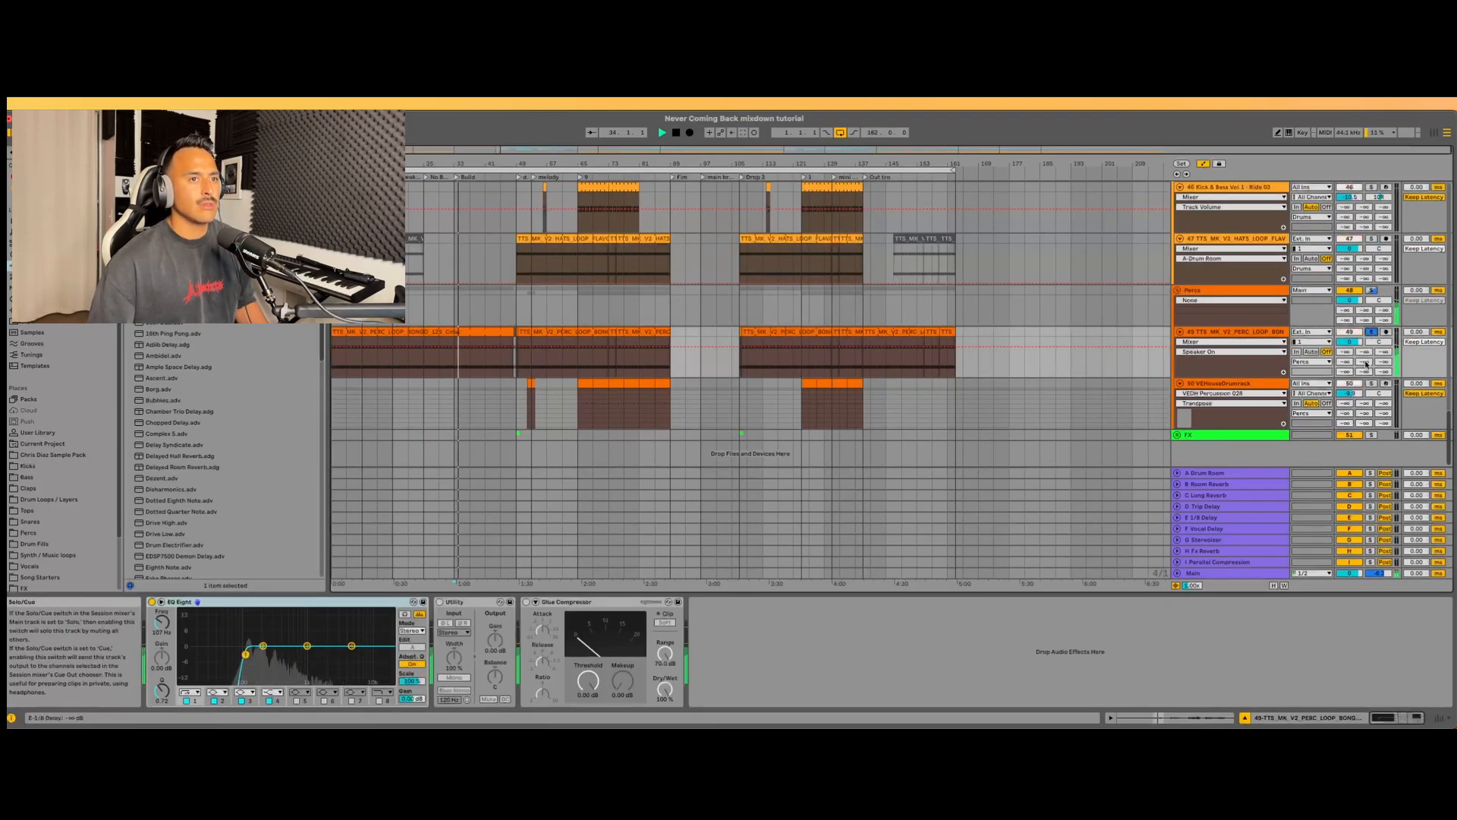
click(1371, 332)
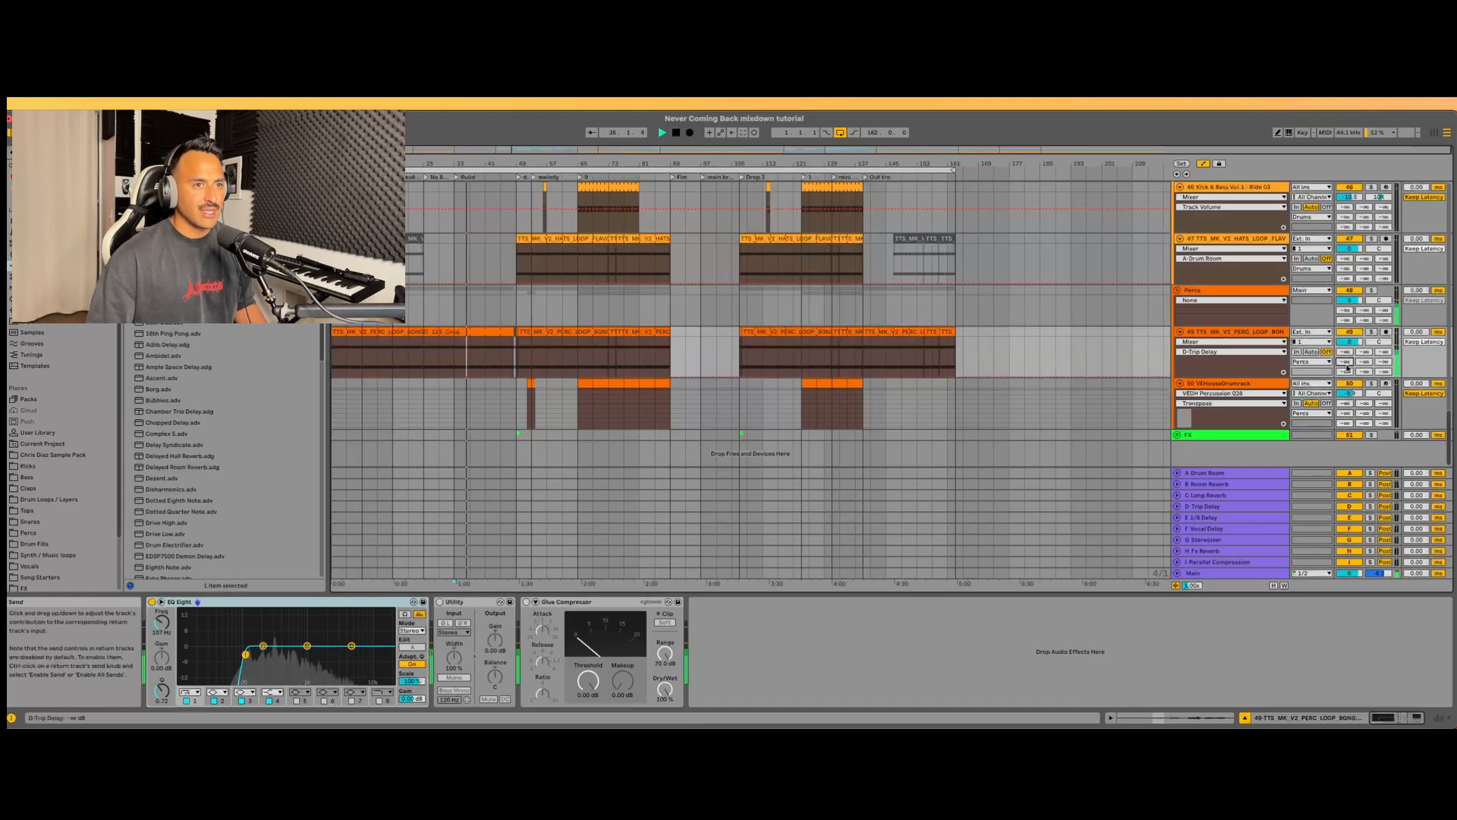
- Audition the perc bongo loop's Trip Delay send at 0.0 dB, soloed and into the drop, and take the send back down
drag(1347, 364, 1347, 352)
click(1371, 332)
key(space)
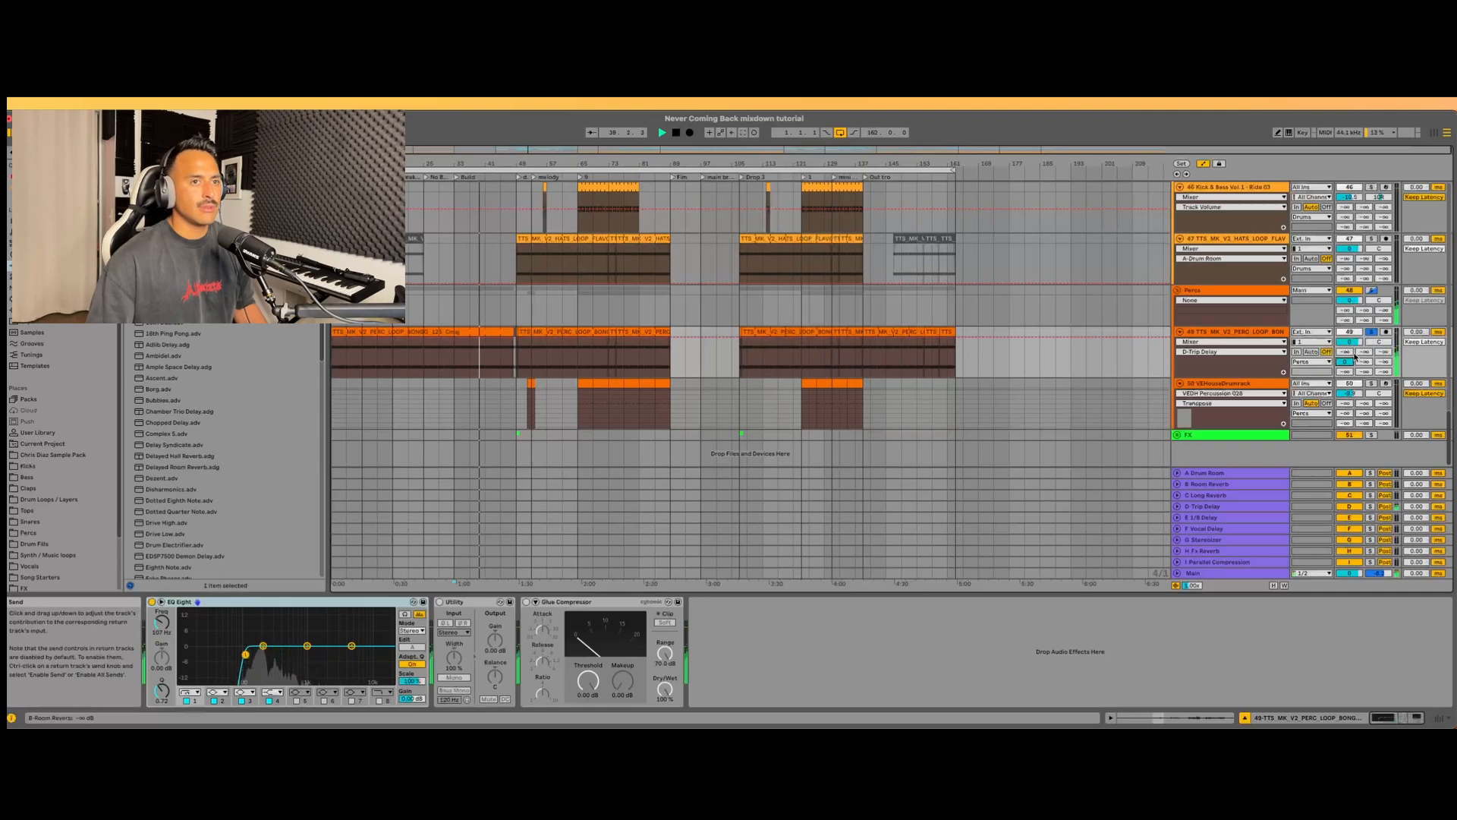
click(507, 364)
drag(519, 156, 539, 295)
key(space)
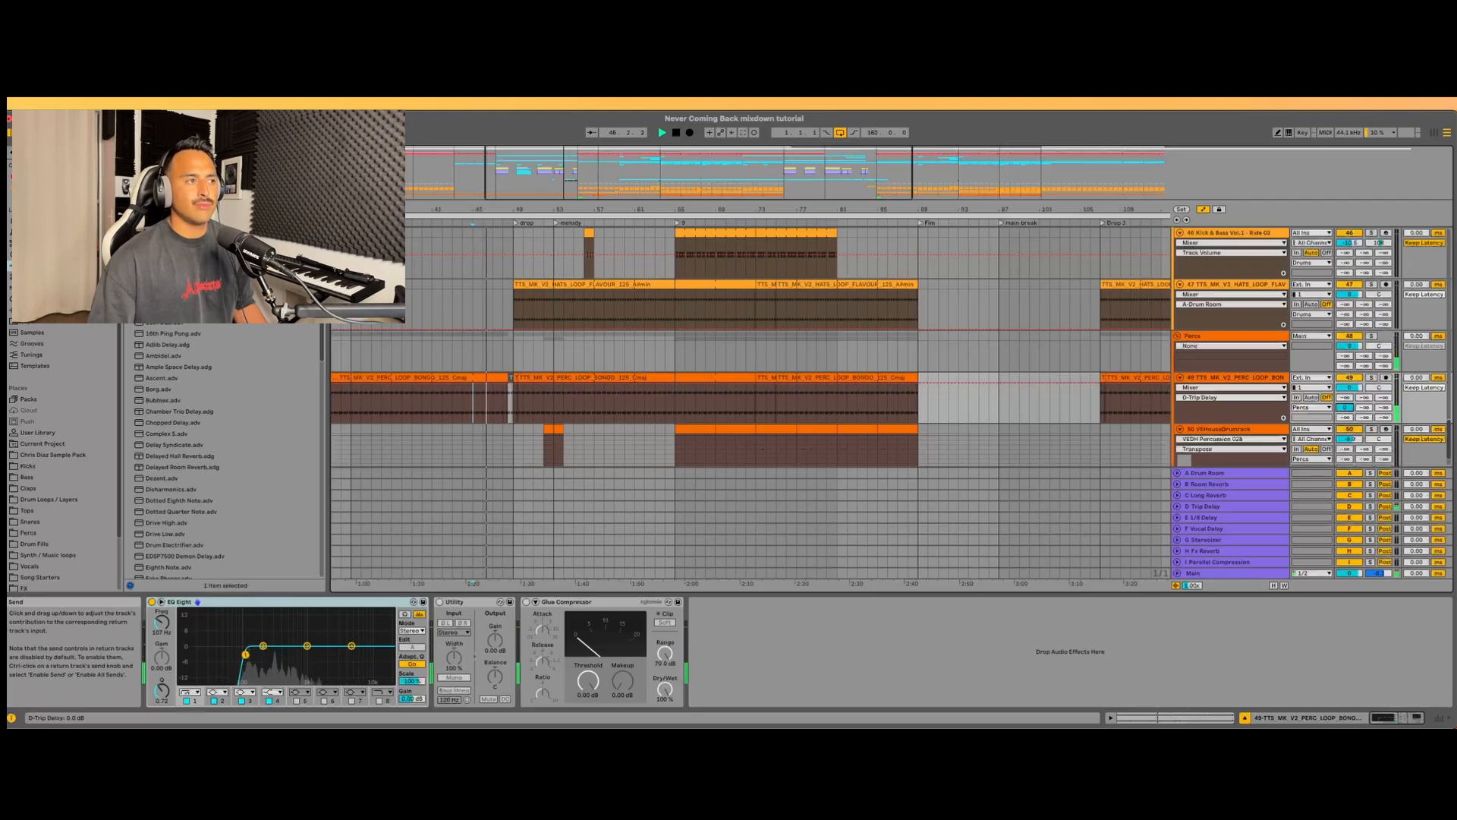
drag(1344, 408, 1345, 486)
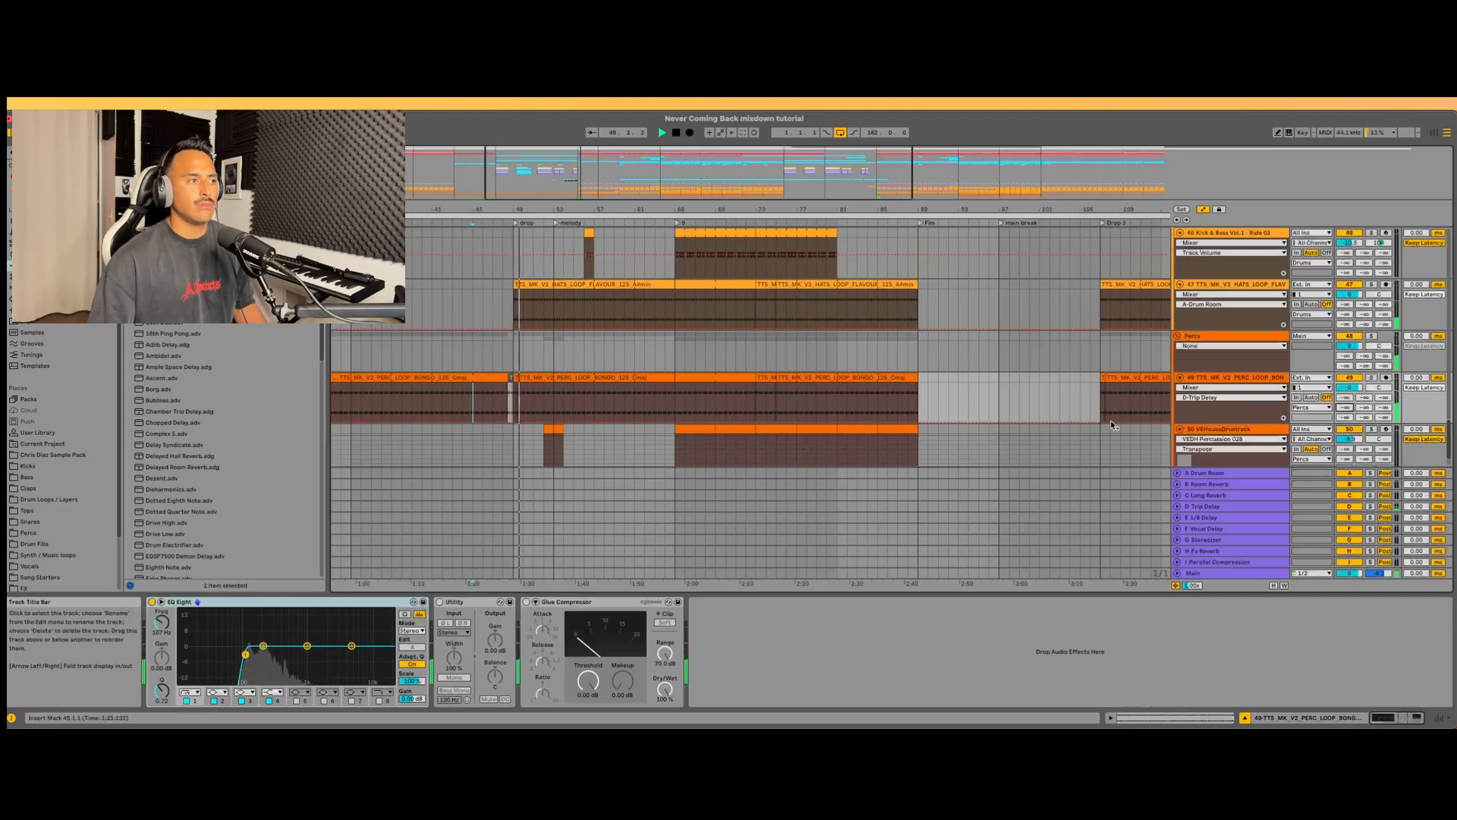
- Load Delay onto the 1/8 Delay return with both channels at beat division 2, about 44% feedback and 100% wet
scroll(613, 387, up, 5)
click(431, 517)
key(space)
drag(236, 317, 285, 668)
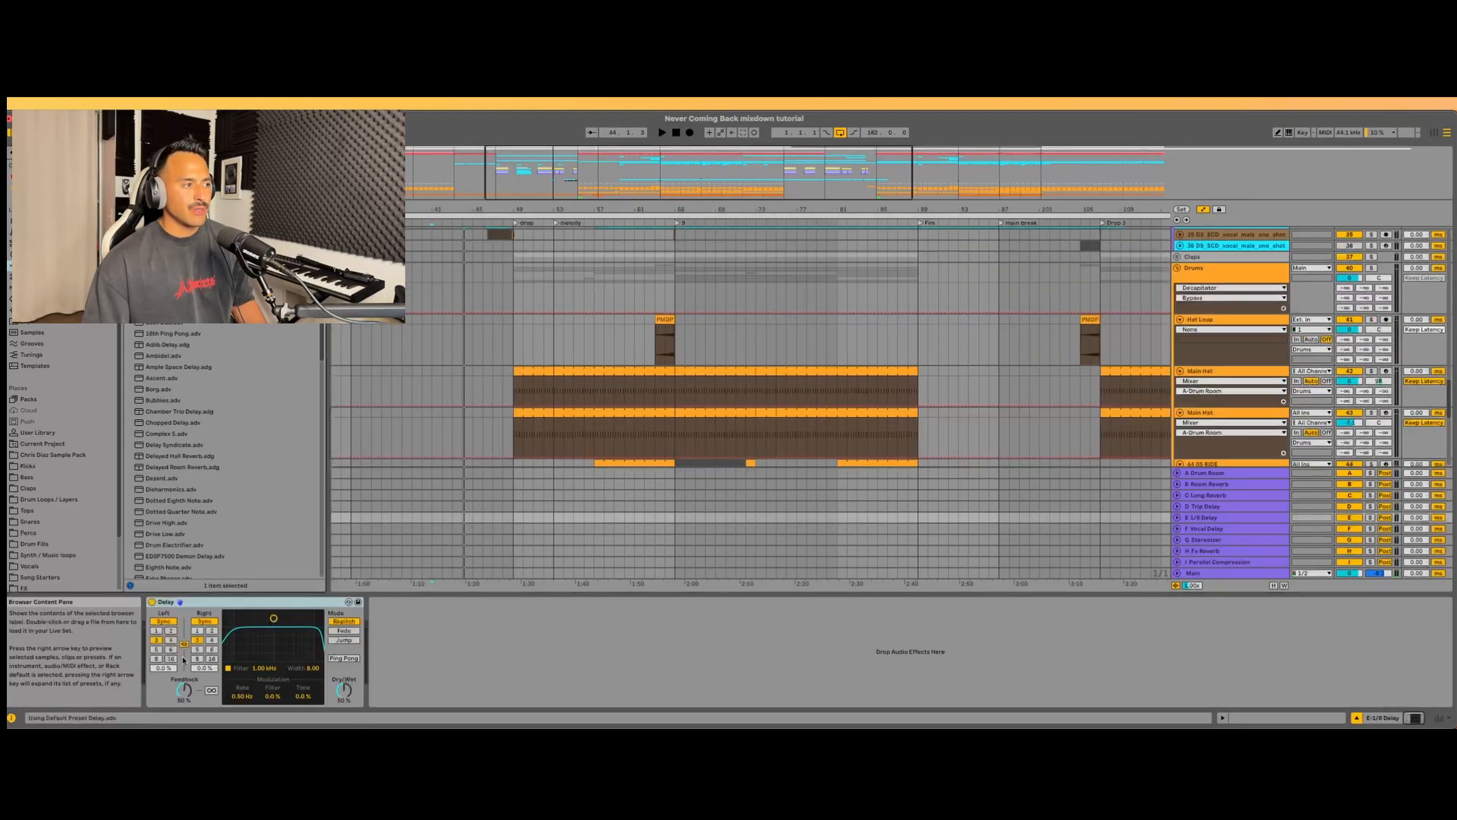
click(171, 631)
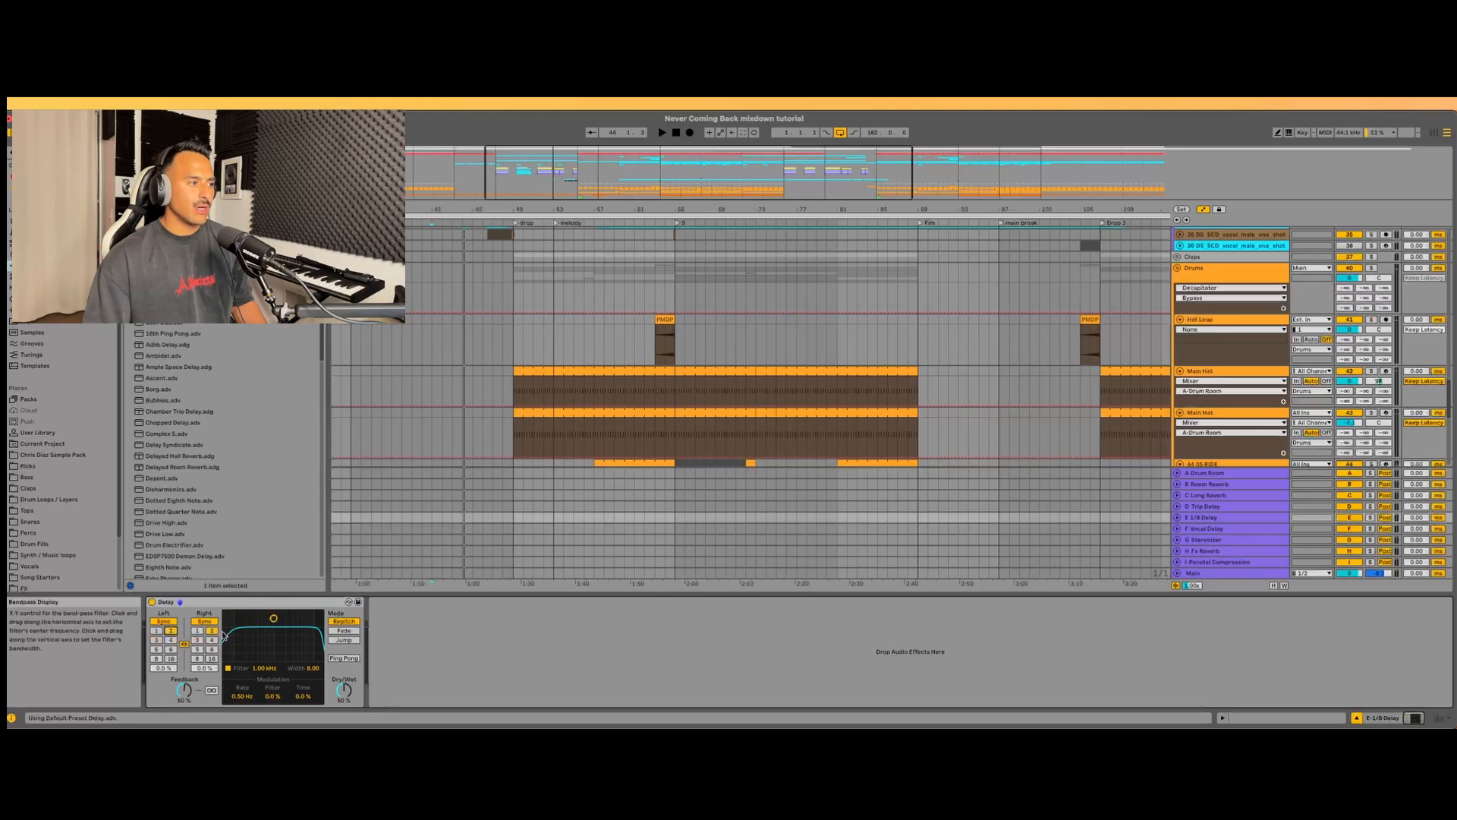
drag(344, 690, 344, 652)
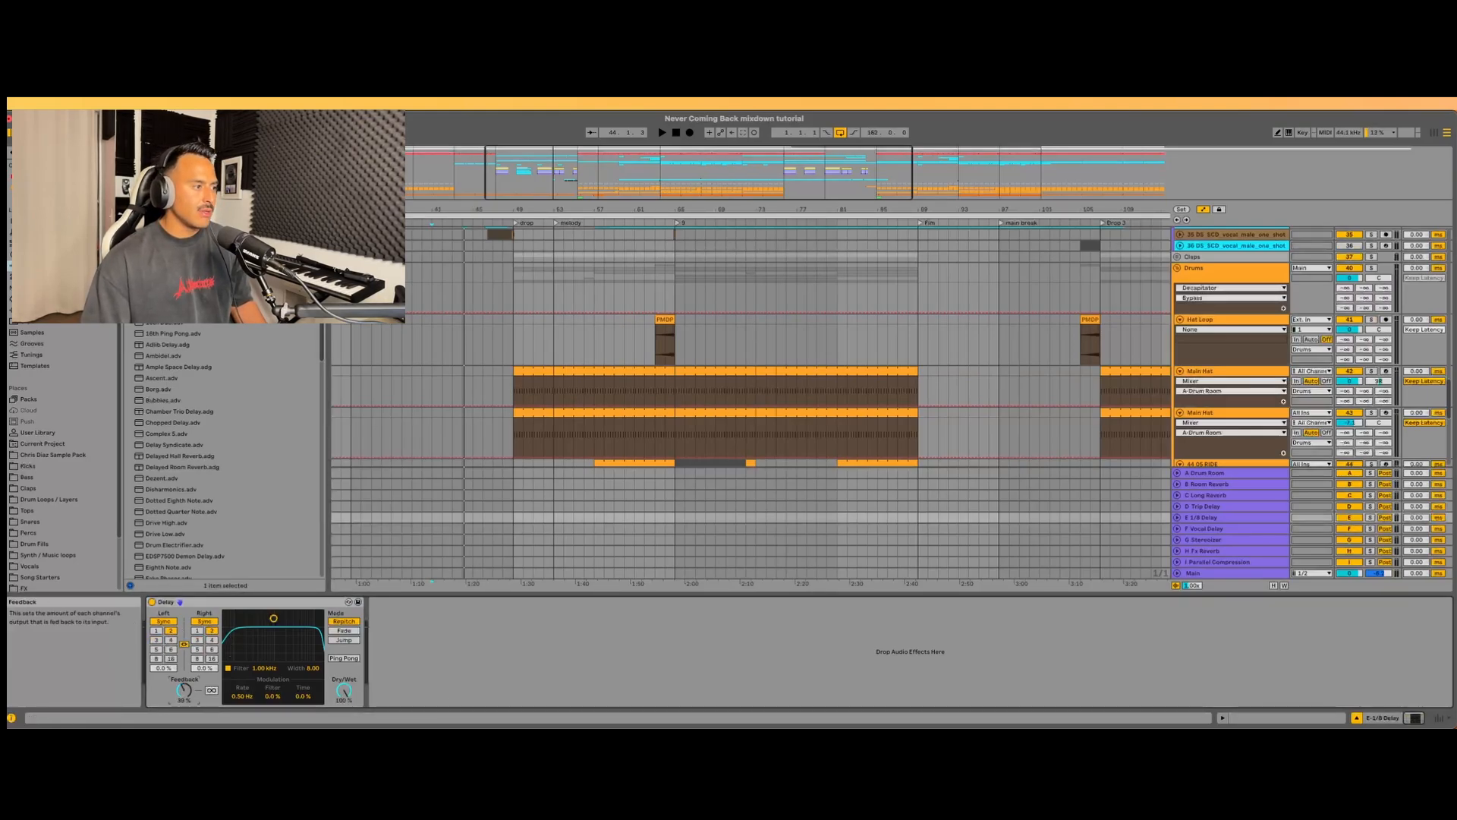
- Solo the 21 Group vocals, play them from bar 89 and raise their 1/8 Delay send to about -10 dB
scroll(755, 380, up, 10)
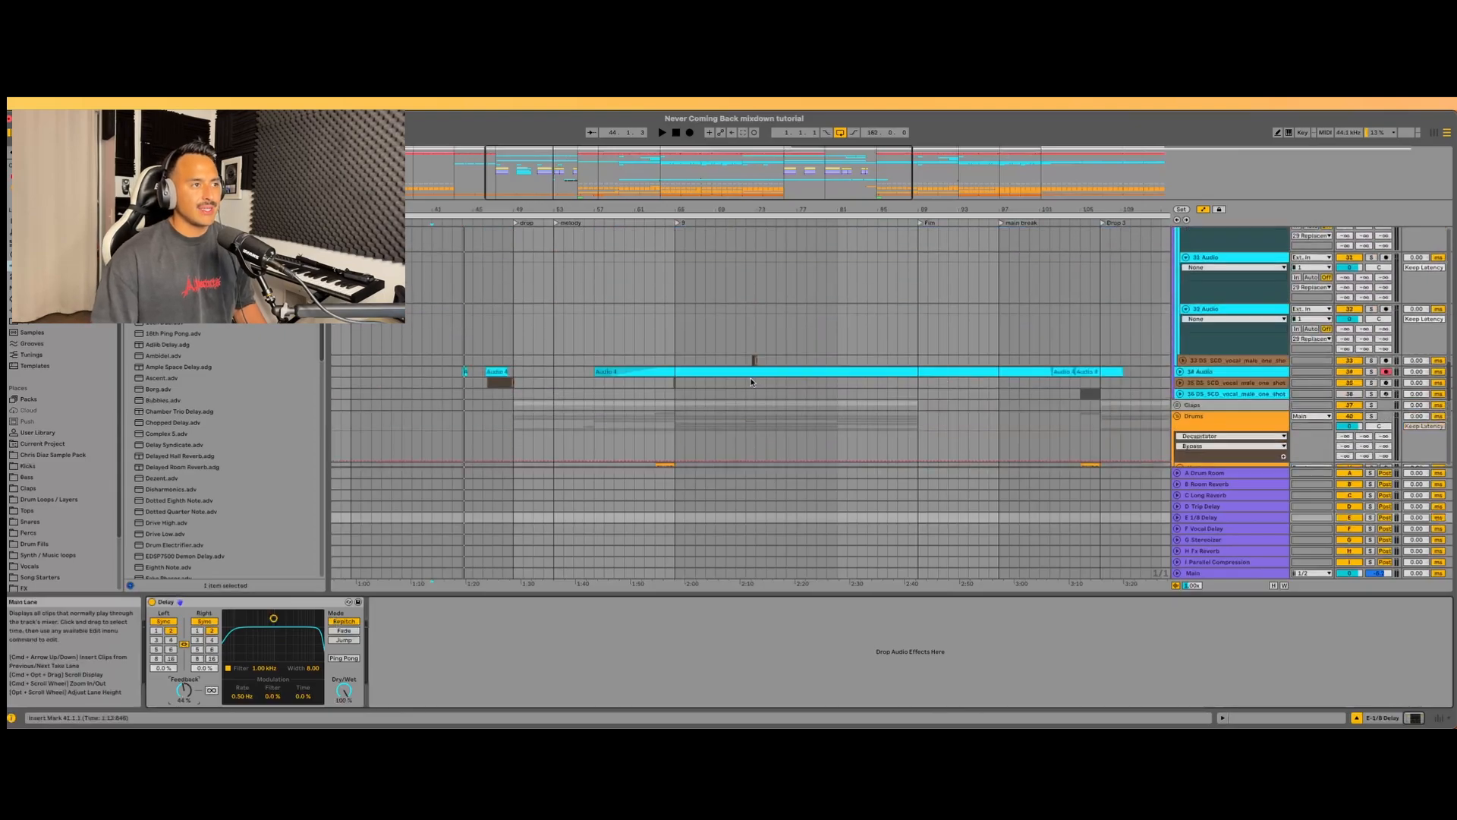
scroll(751, 459, down, 3)
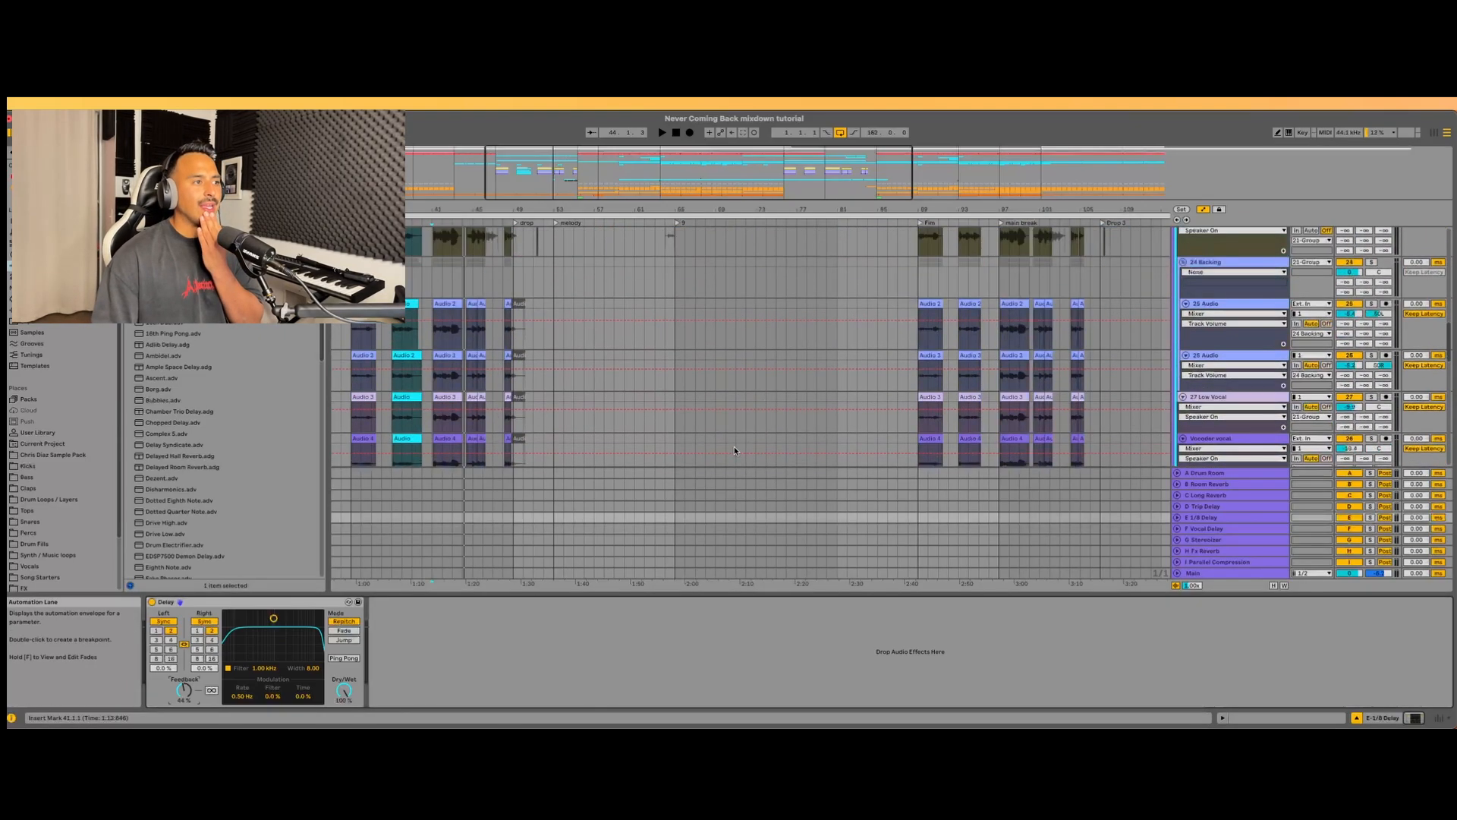
click(915, 339)
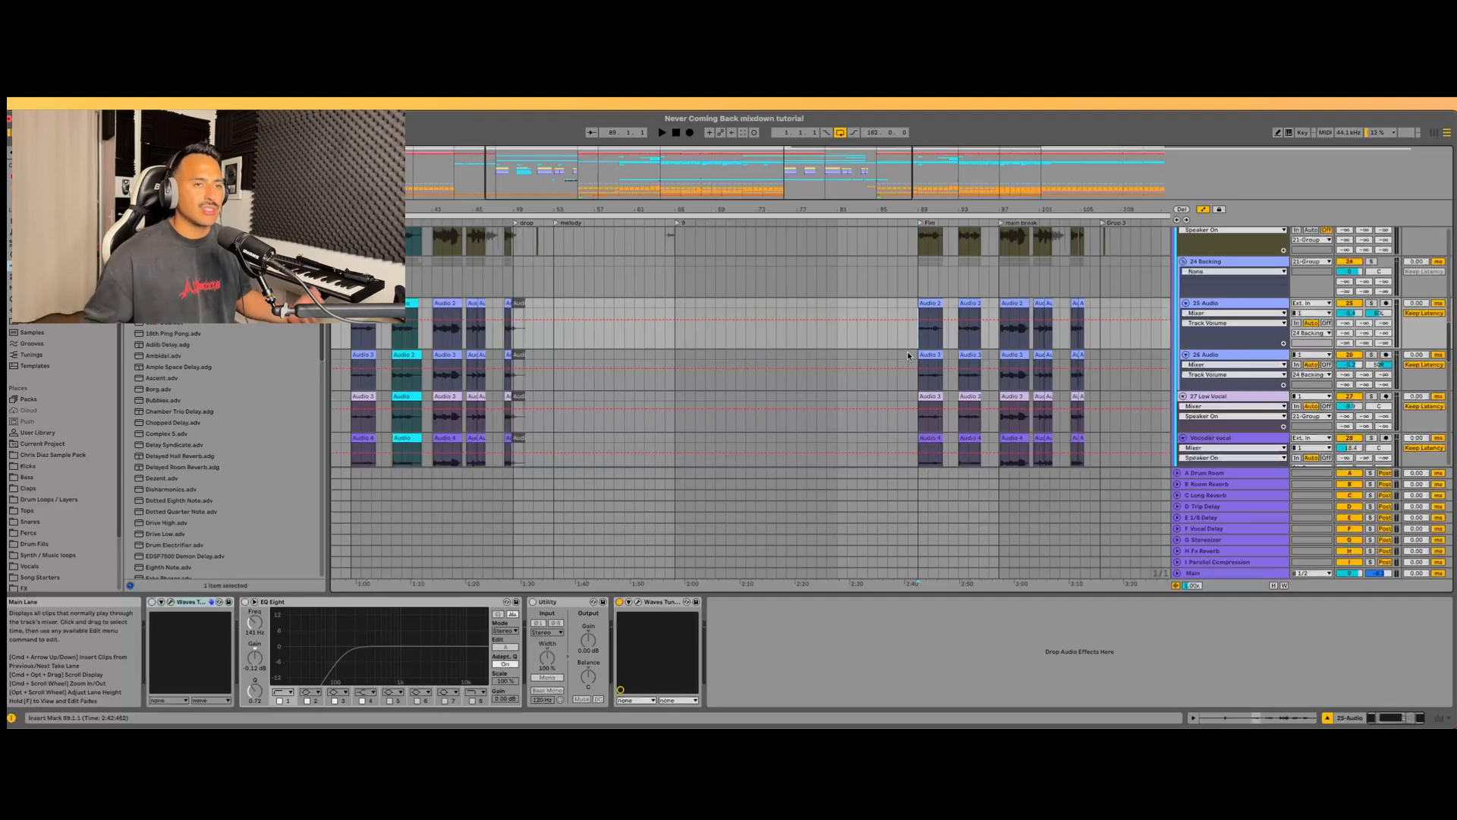
scroll(911, 357, up, 4)
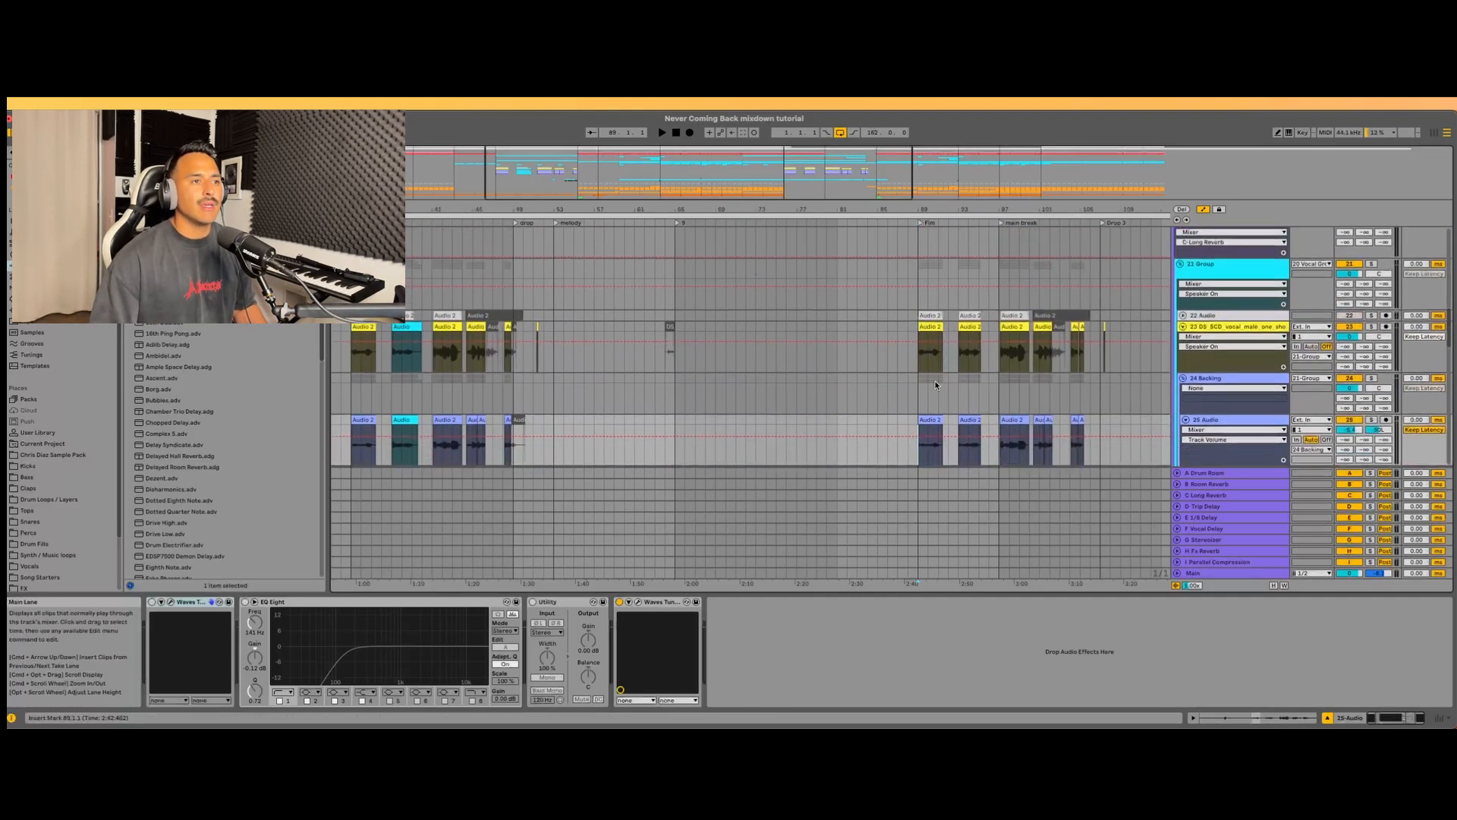
click(919, 365)
click(1371, 264)
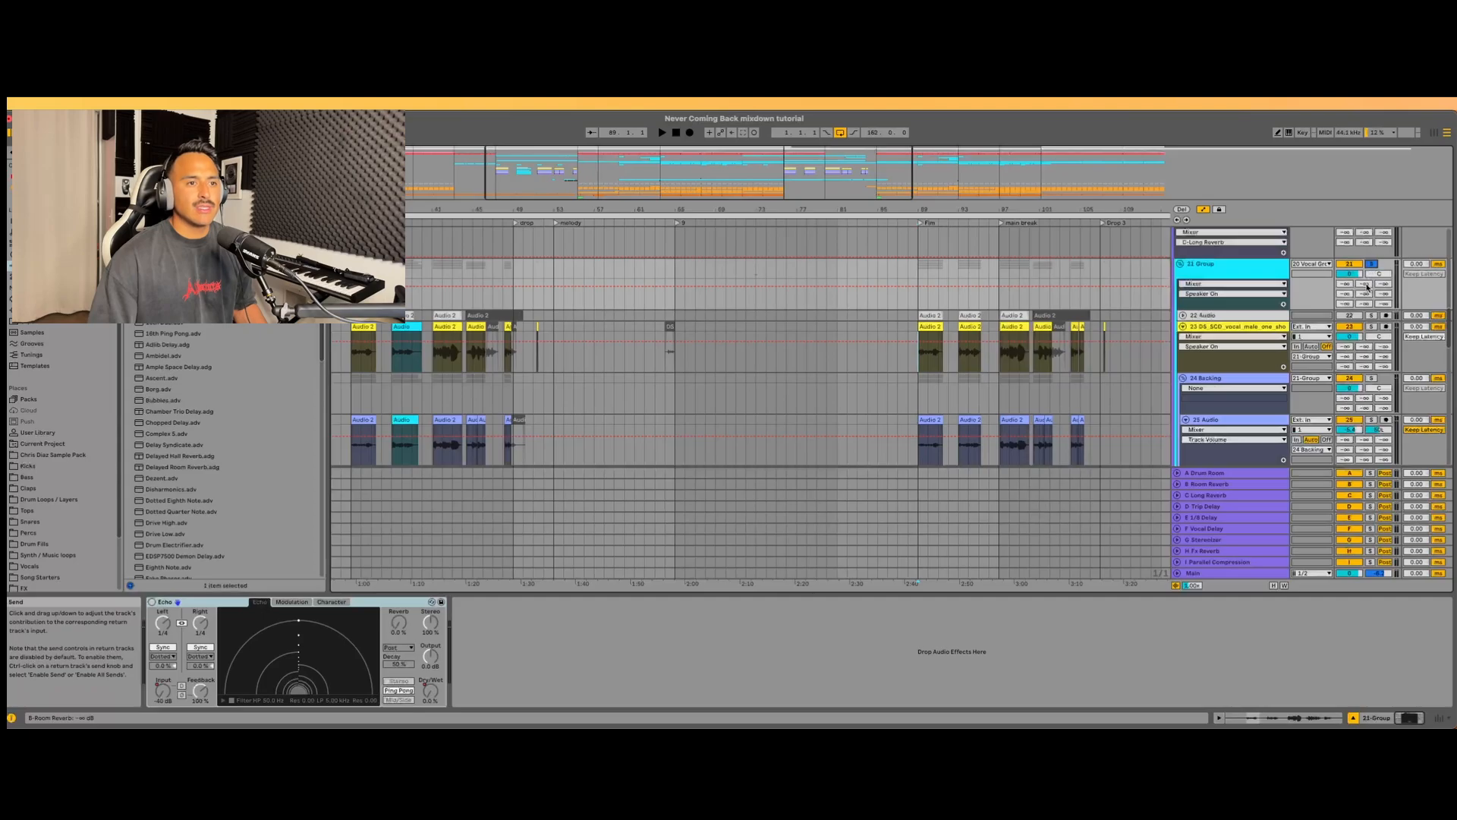
key(space)
drag(1364, 293, 1364, 281)
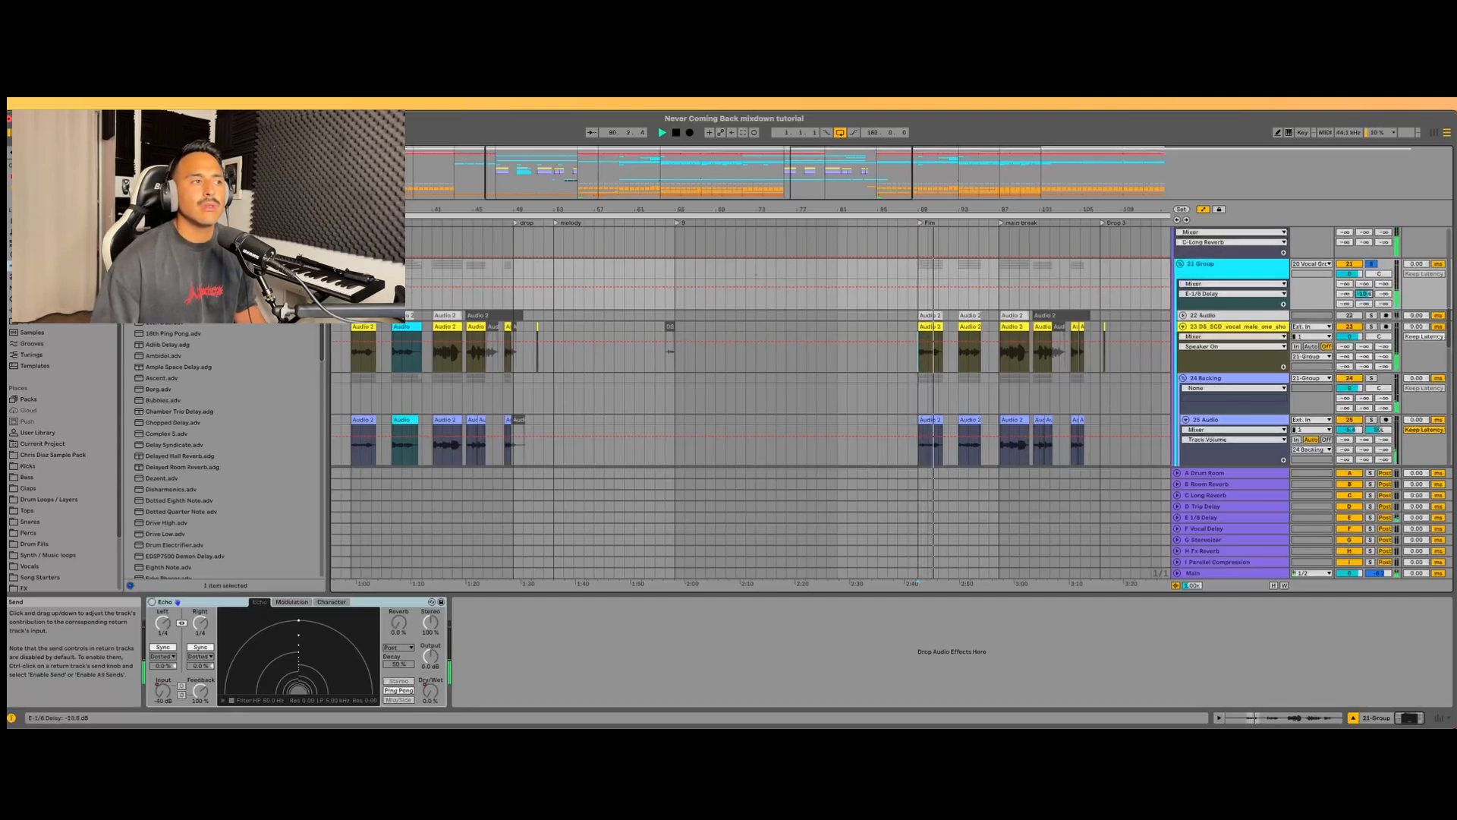
- Audition the vocal group's 1/8 Delay send at a few levels in the full mix and reset the send
click(1371, 264)
key(space)
key(space)
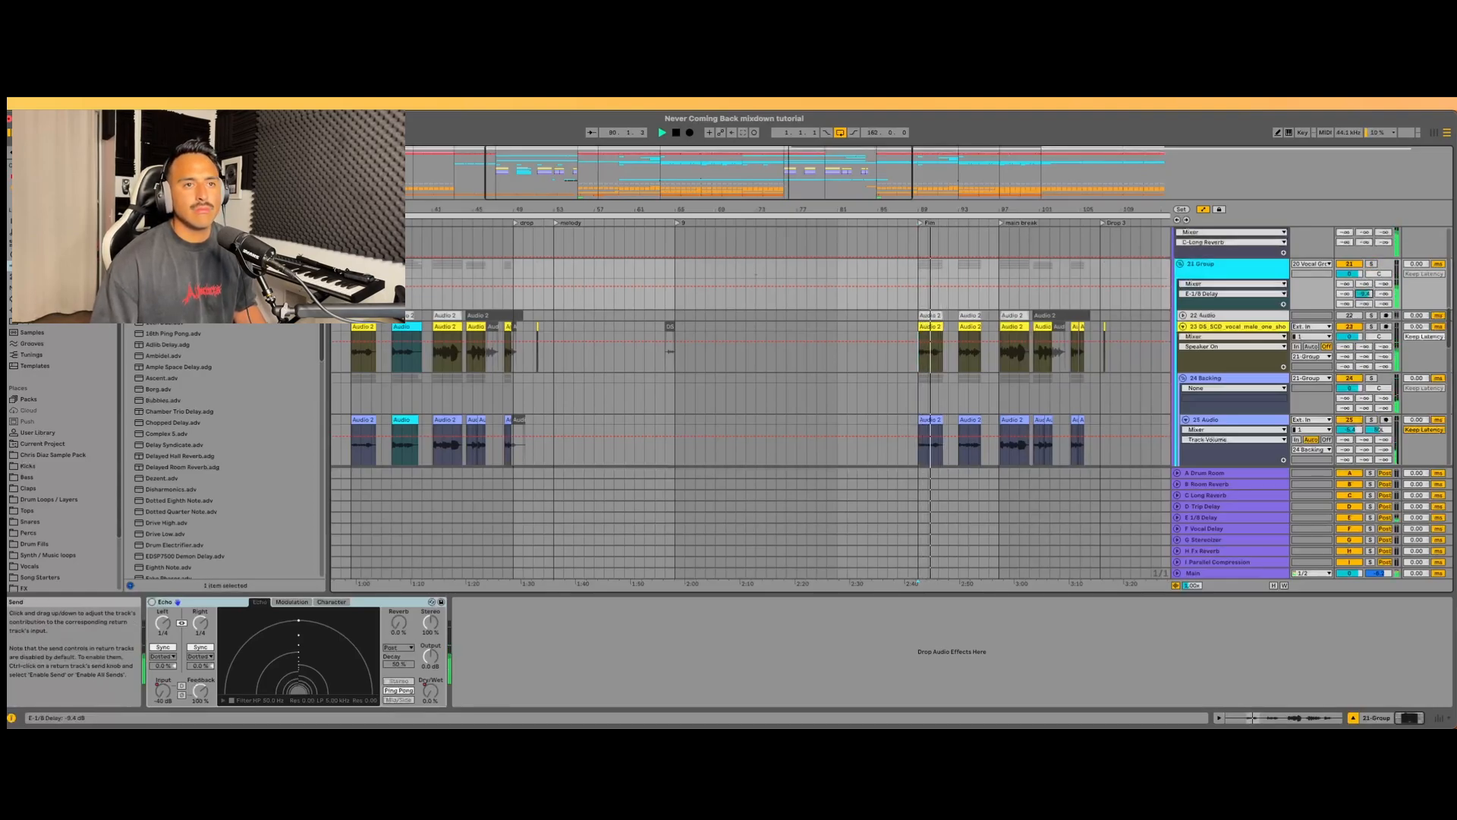
drag(1364, 294, 1364, 285)
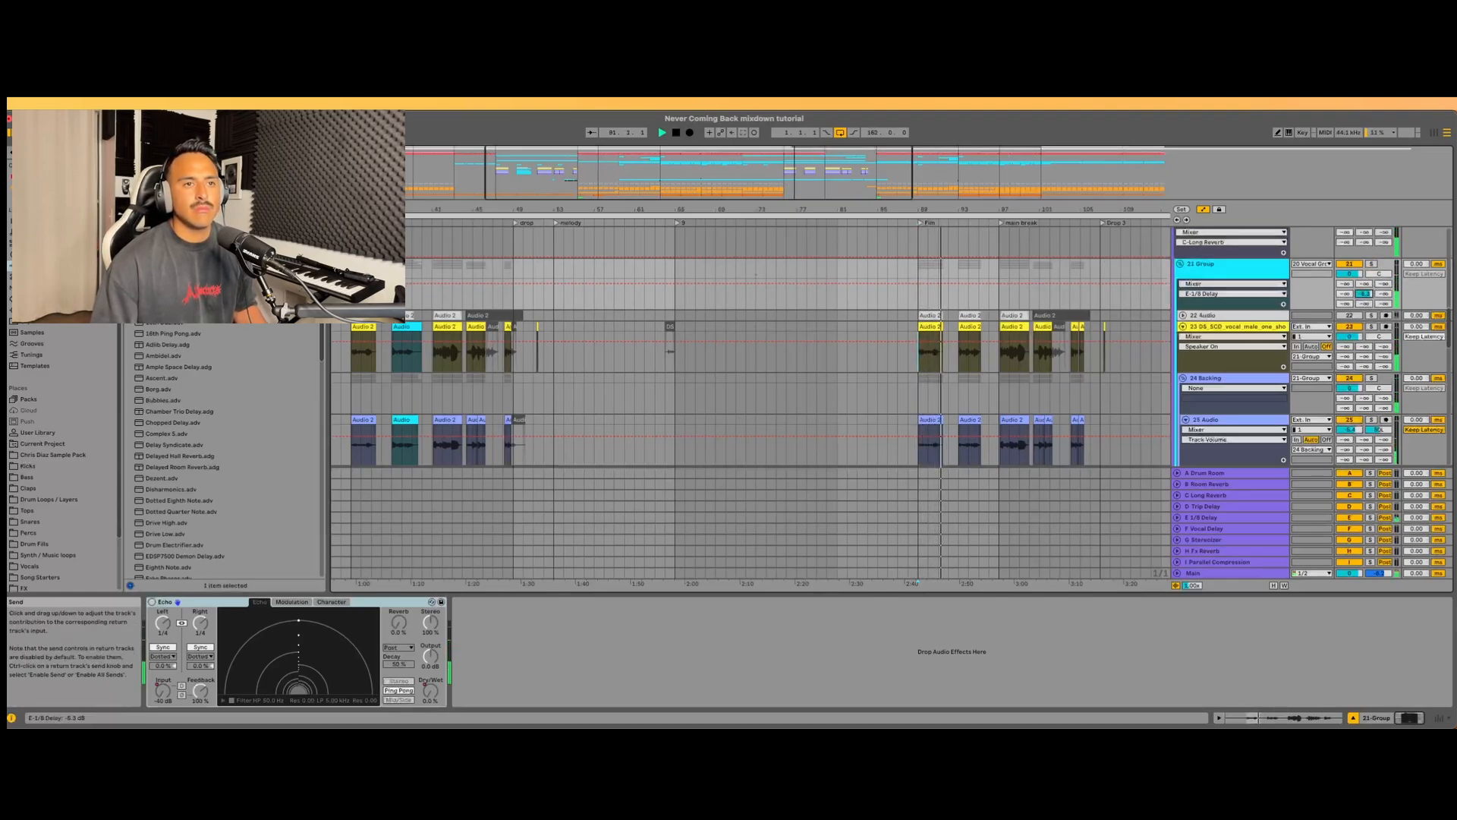
key(space)
double_click(1364, 294)
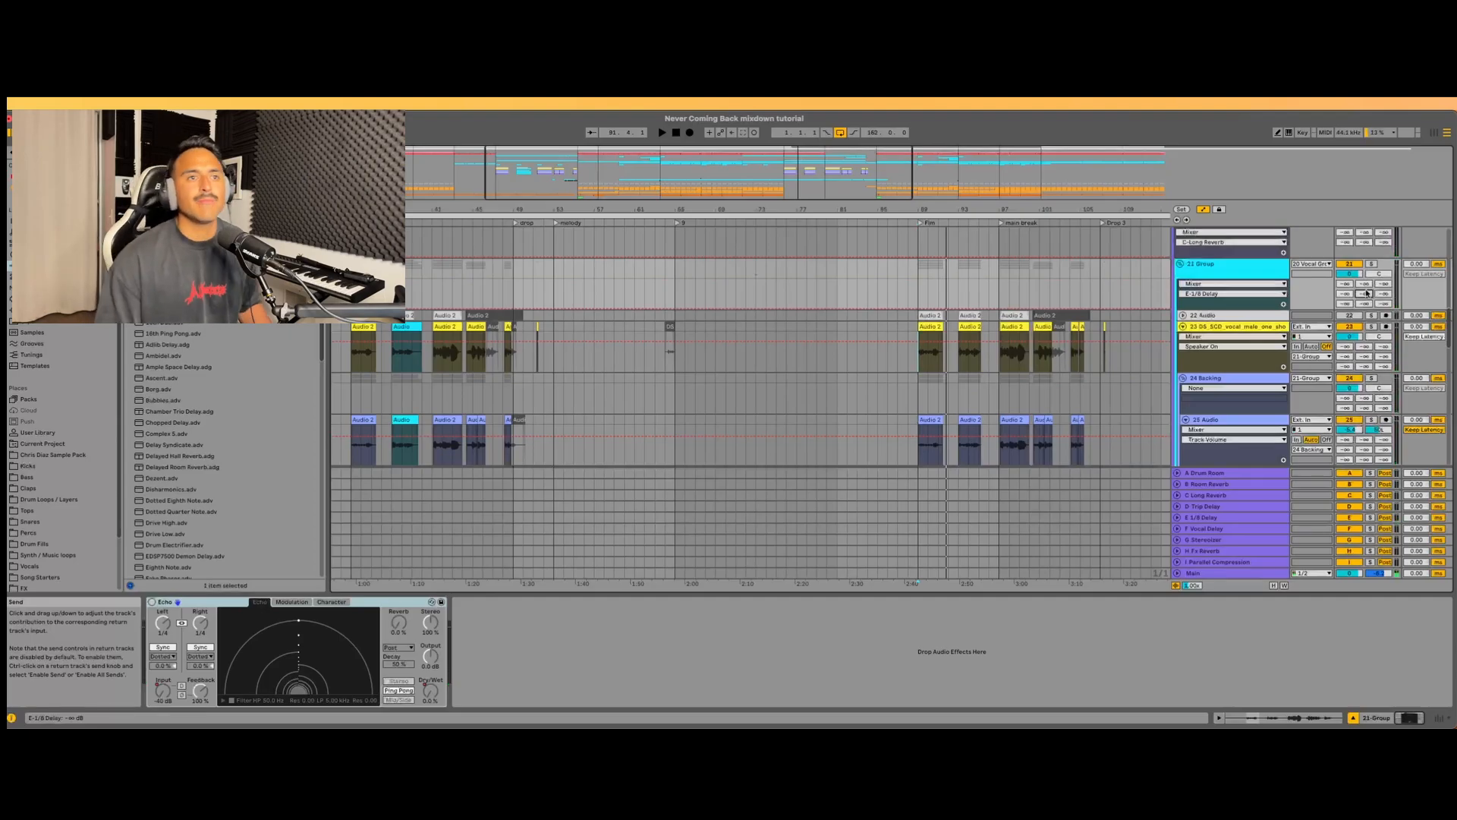
- Audition the synth on track 19 through the 1/8 Delay send from bar 73, soloed and in the mix, and reset the send
click(1360, 360)
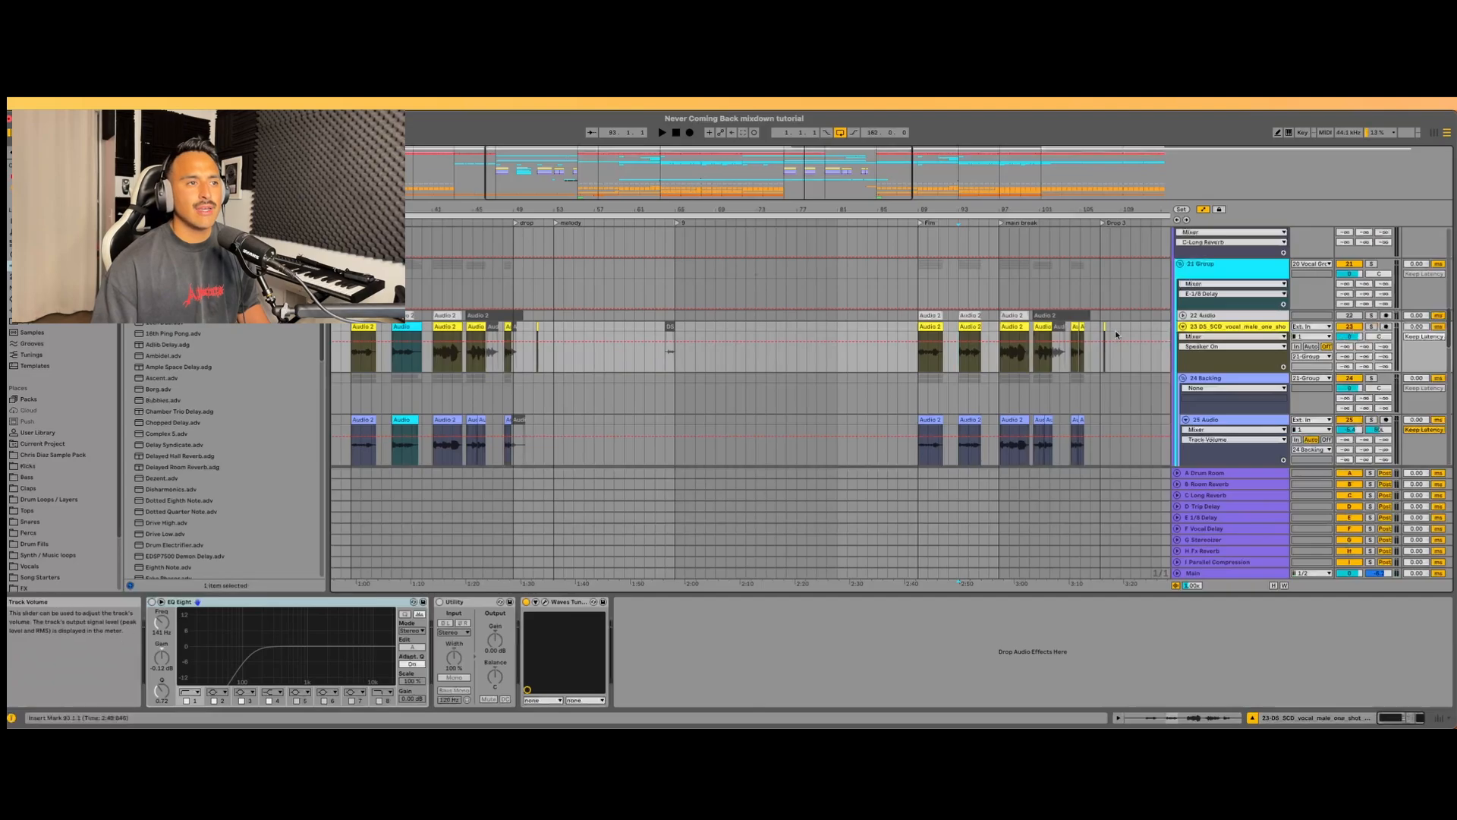
scroll(715, 362, up, 5)
click(760, 309)
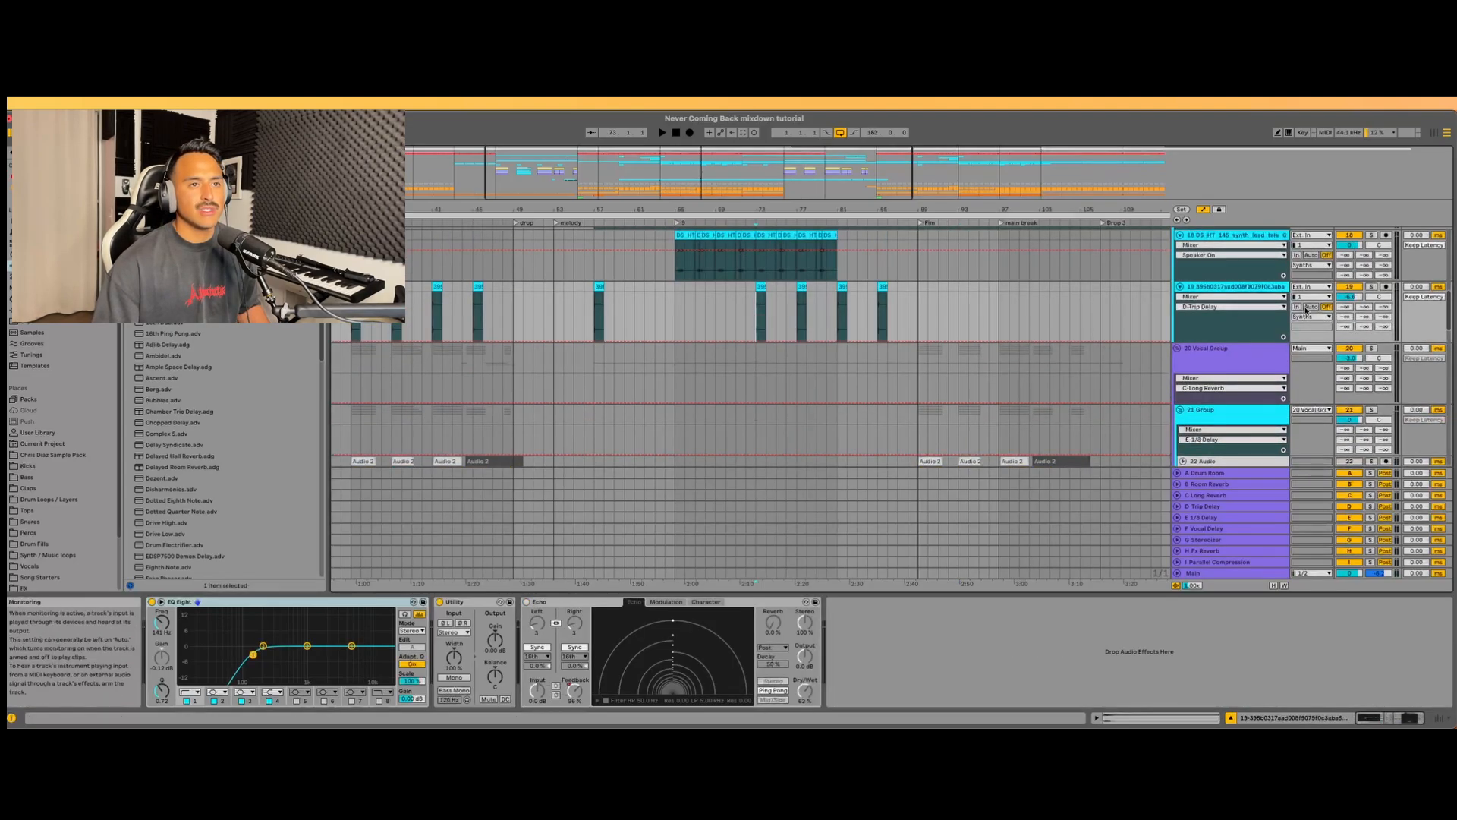
key(space)
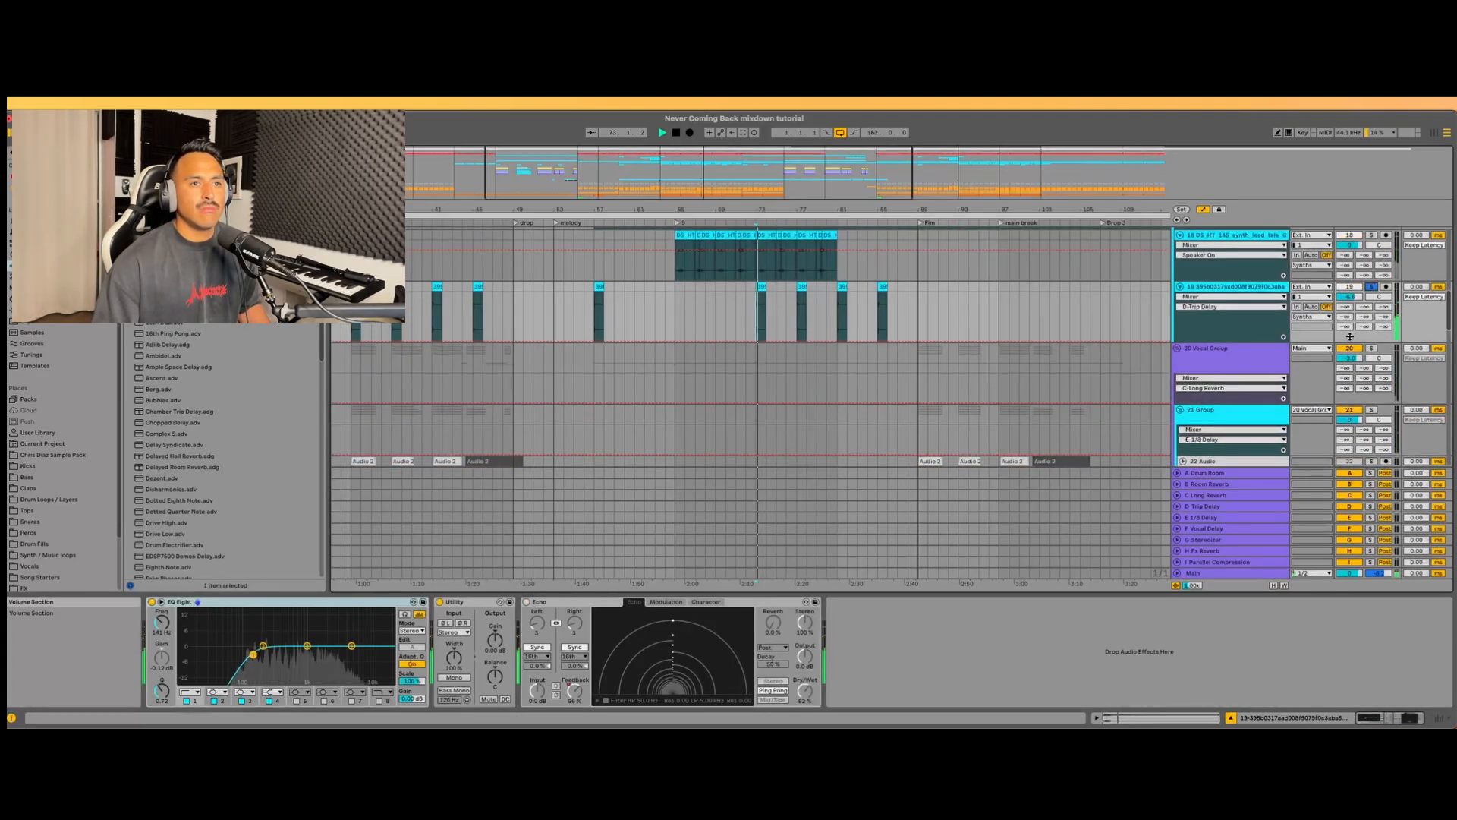
drag(1364, 315, 1364, 281)
click(1371, 287)
key(space)
key(space)
double_click(1364, 316)
key(space)
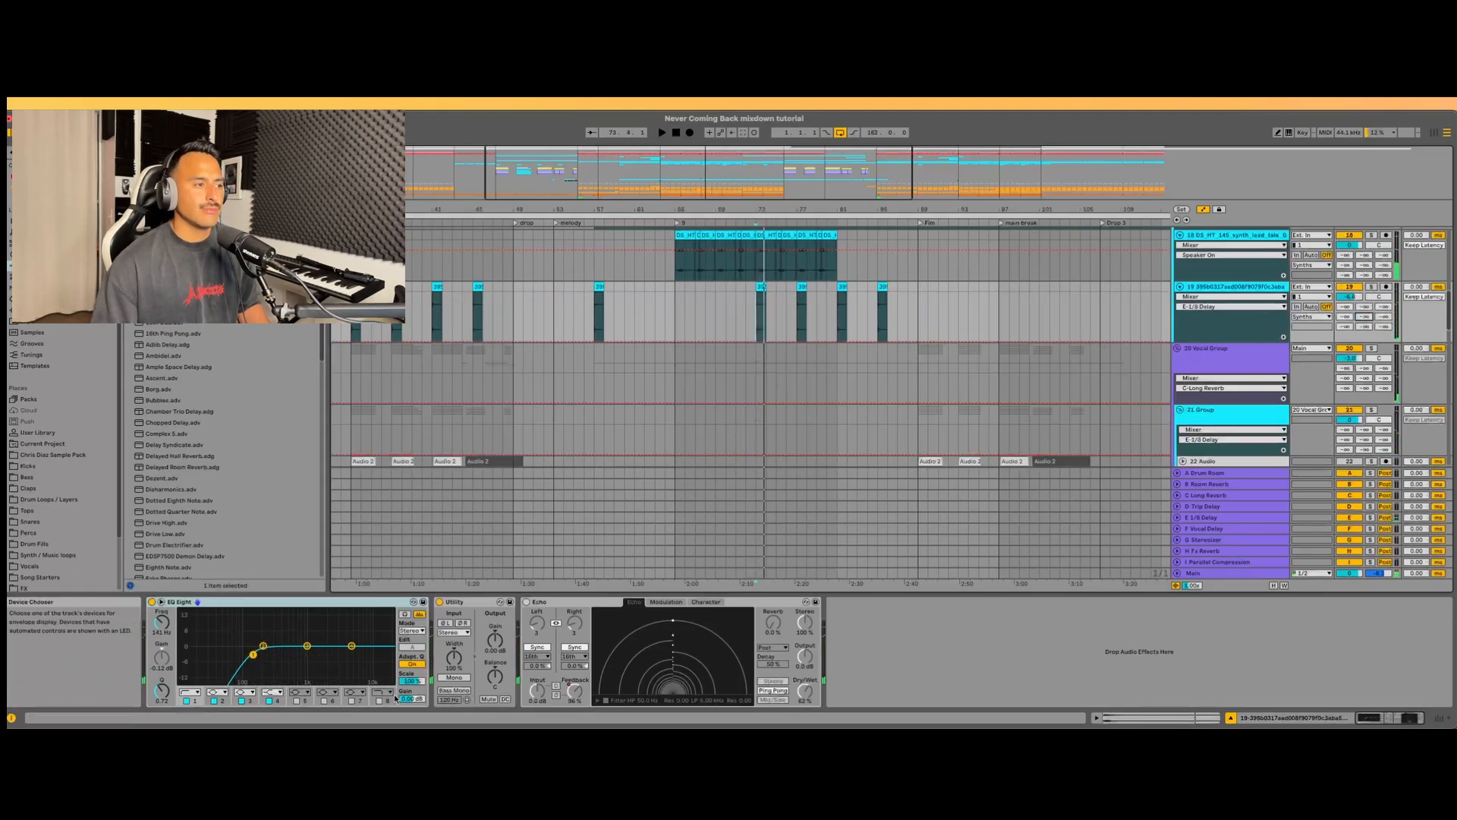
- Reactivate Echo on synth track 19 and play from bar 73 to hear it in the mix
click(526, 602)
key(space)
key(space)
scroll(1366, 349, down, 3)
scroll(1372, 355, up, 3)
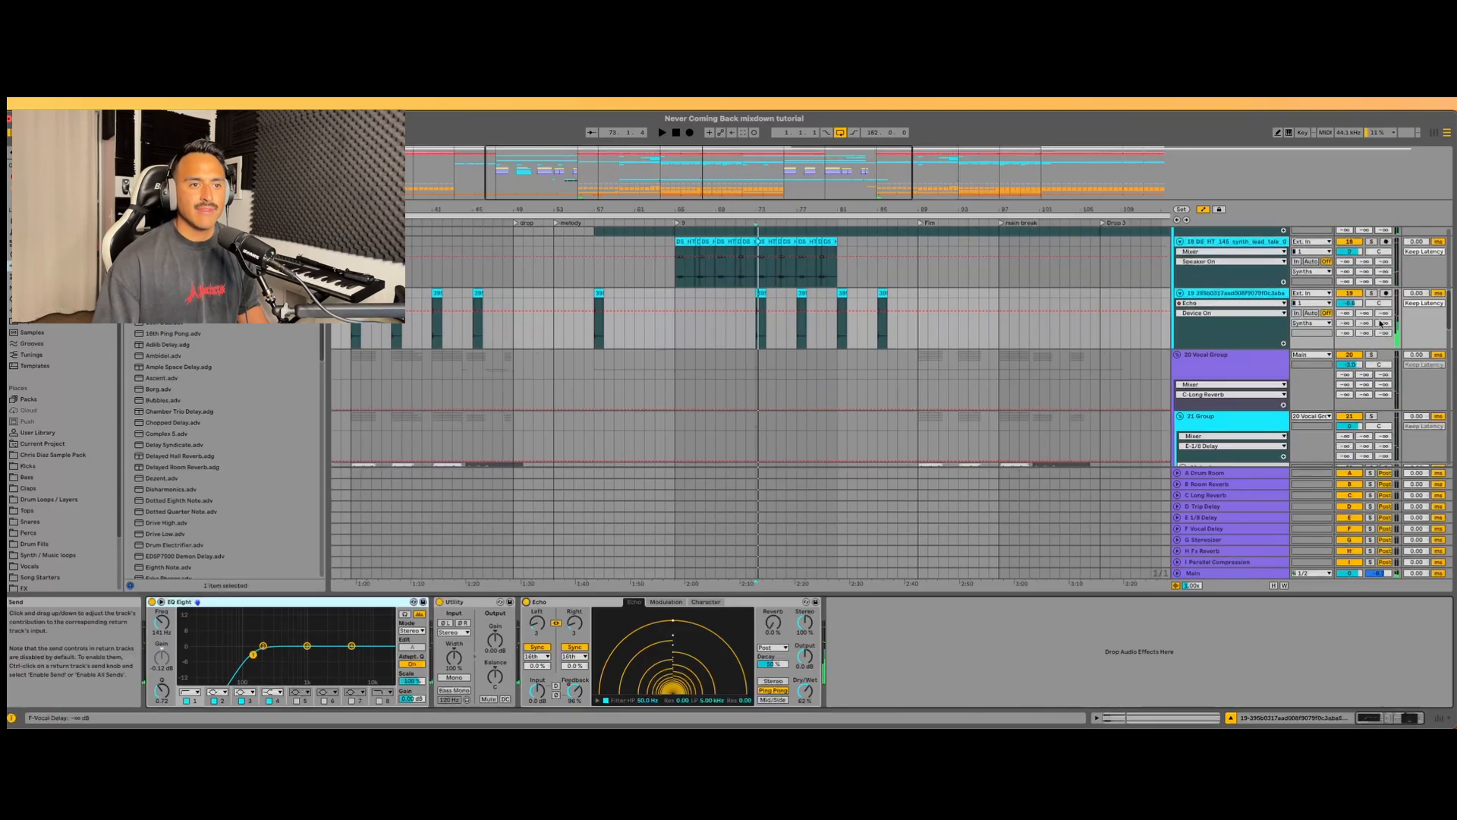
- Search the plug-ins for "h delay" and load H-Delay (s) onto the Vocal Delay return
click(1222, 528)
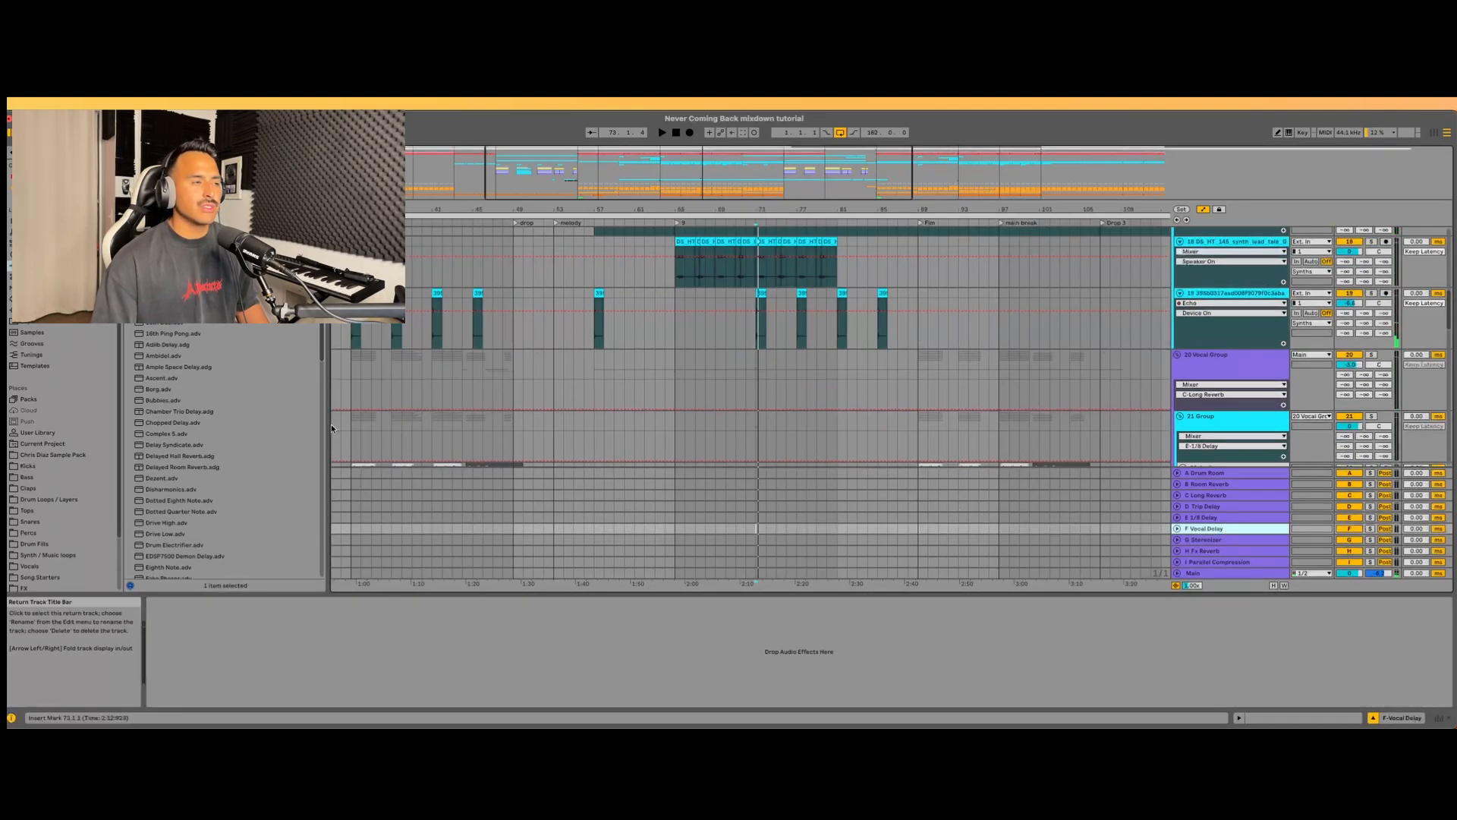
click(152, 153)
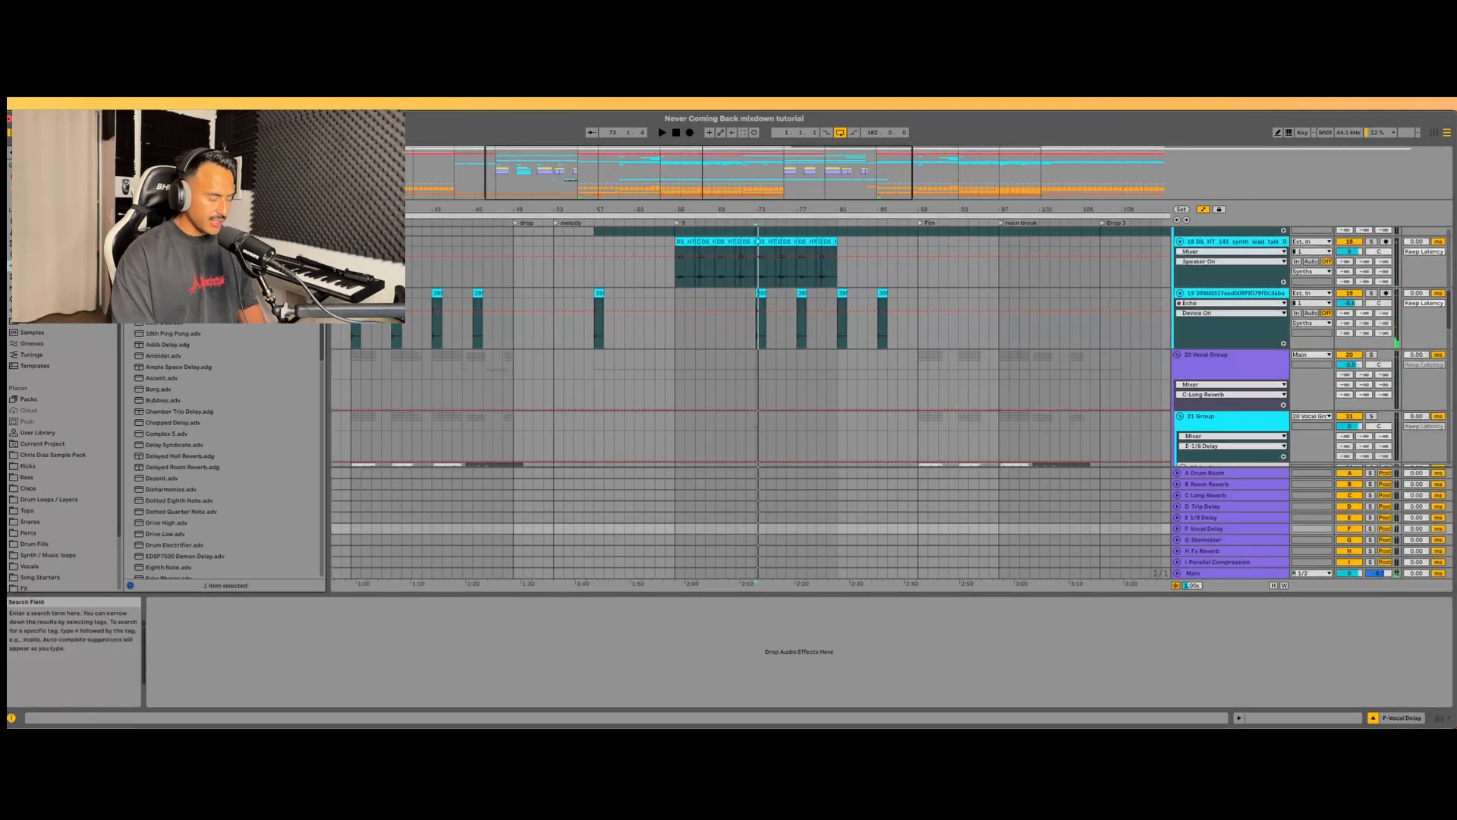
text(h delay)
click(32, 310)
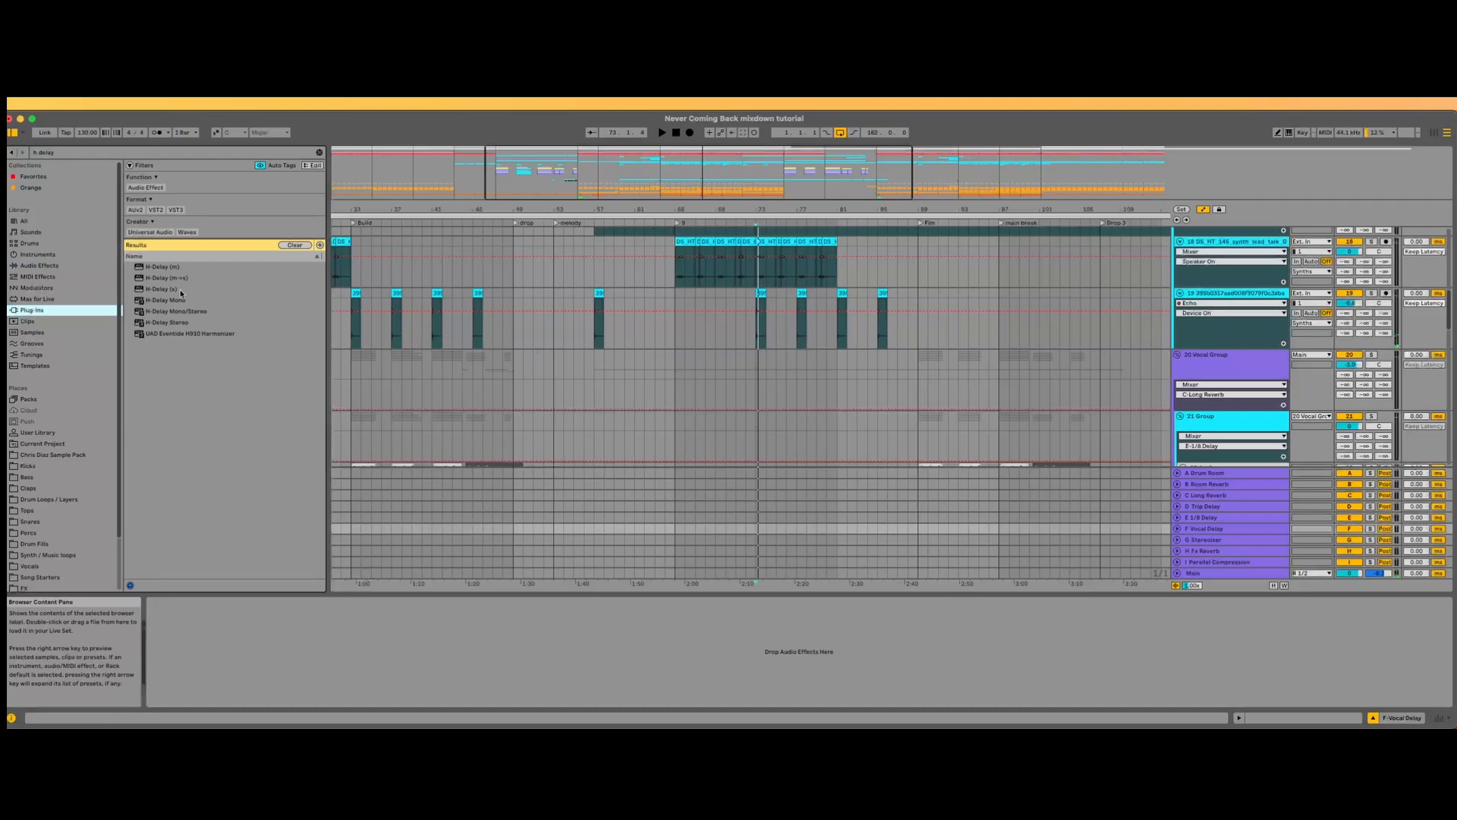
double_click(181, 289)
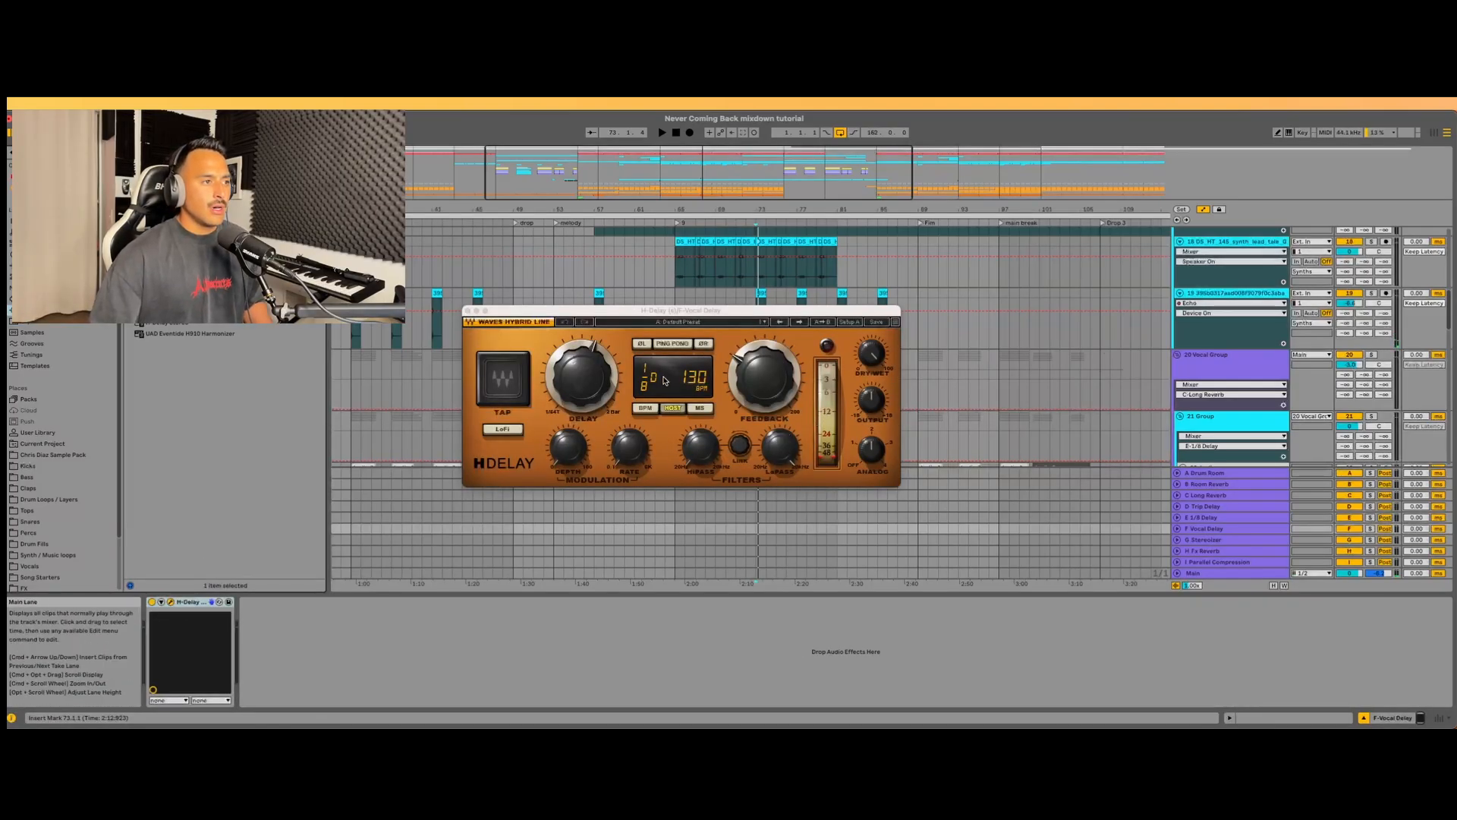
- Enable ping pong in H-Delay, set the delay time to dotted 1/16 and check its feedback and high-pass controls
click(672, 344)
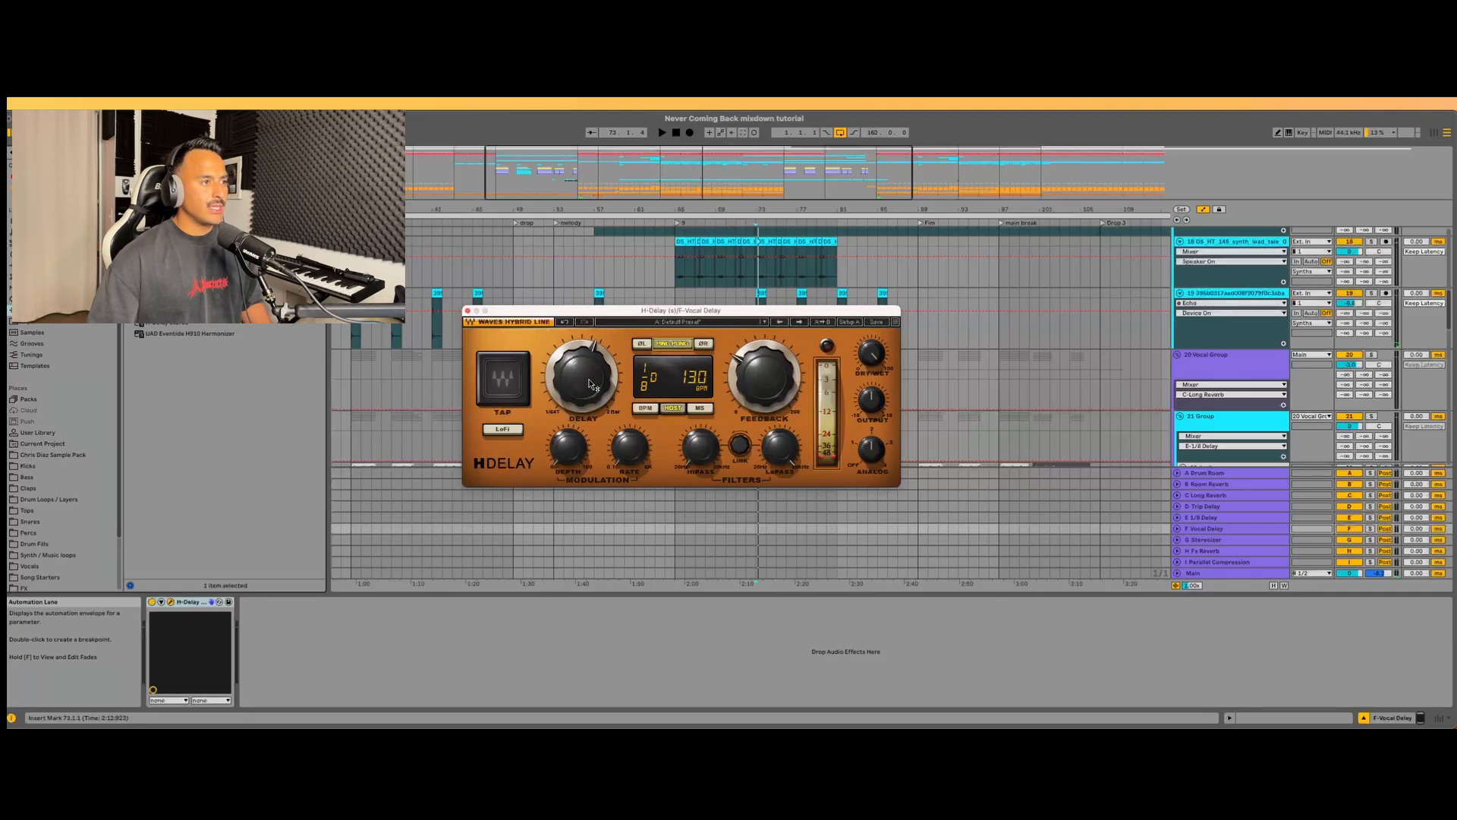
drag(582, 377, 581, 382)
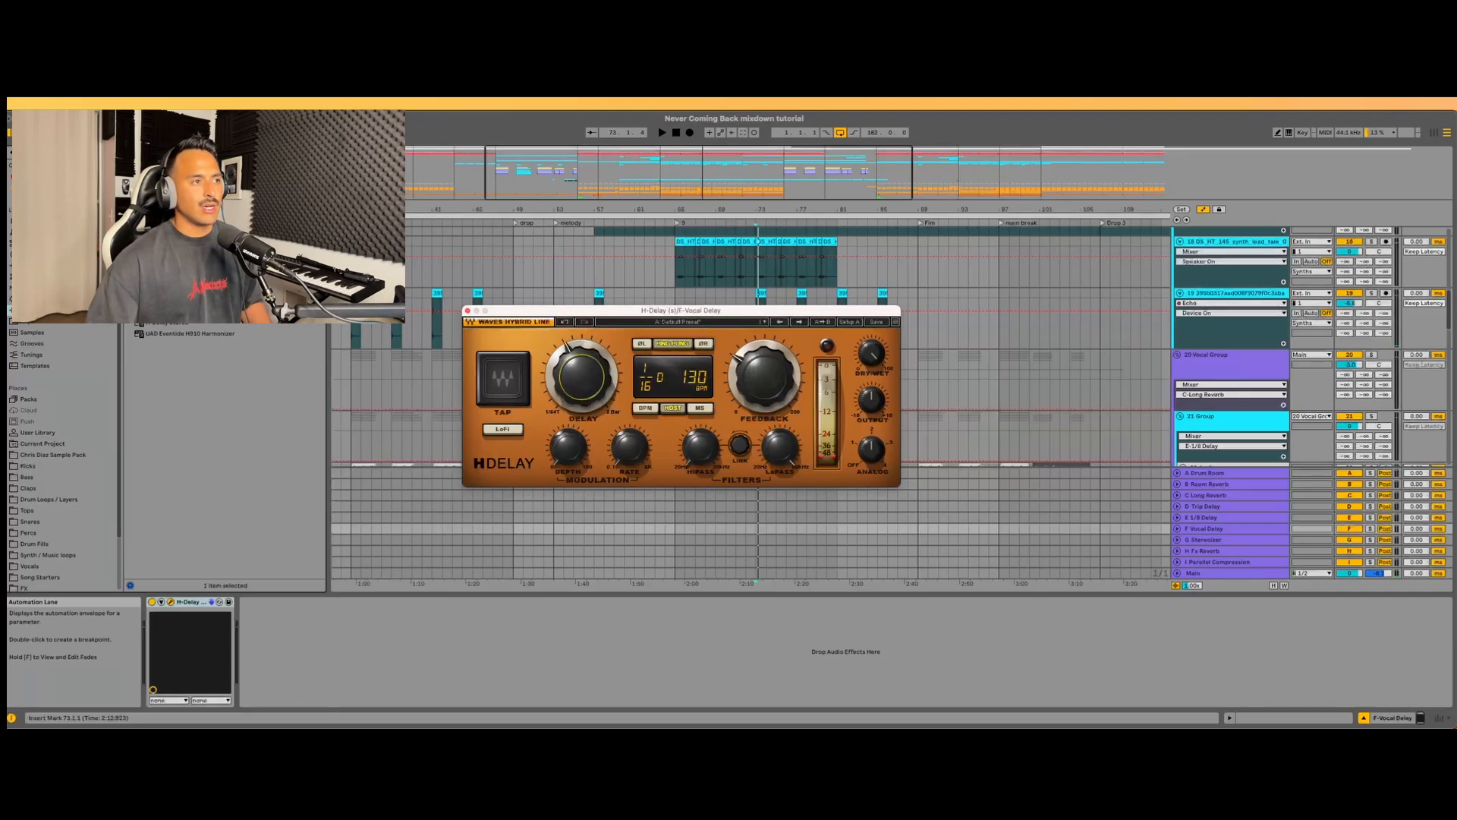
click(750, 368)
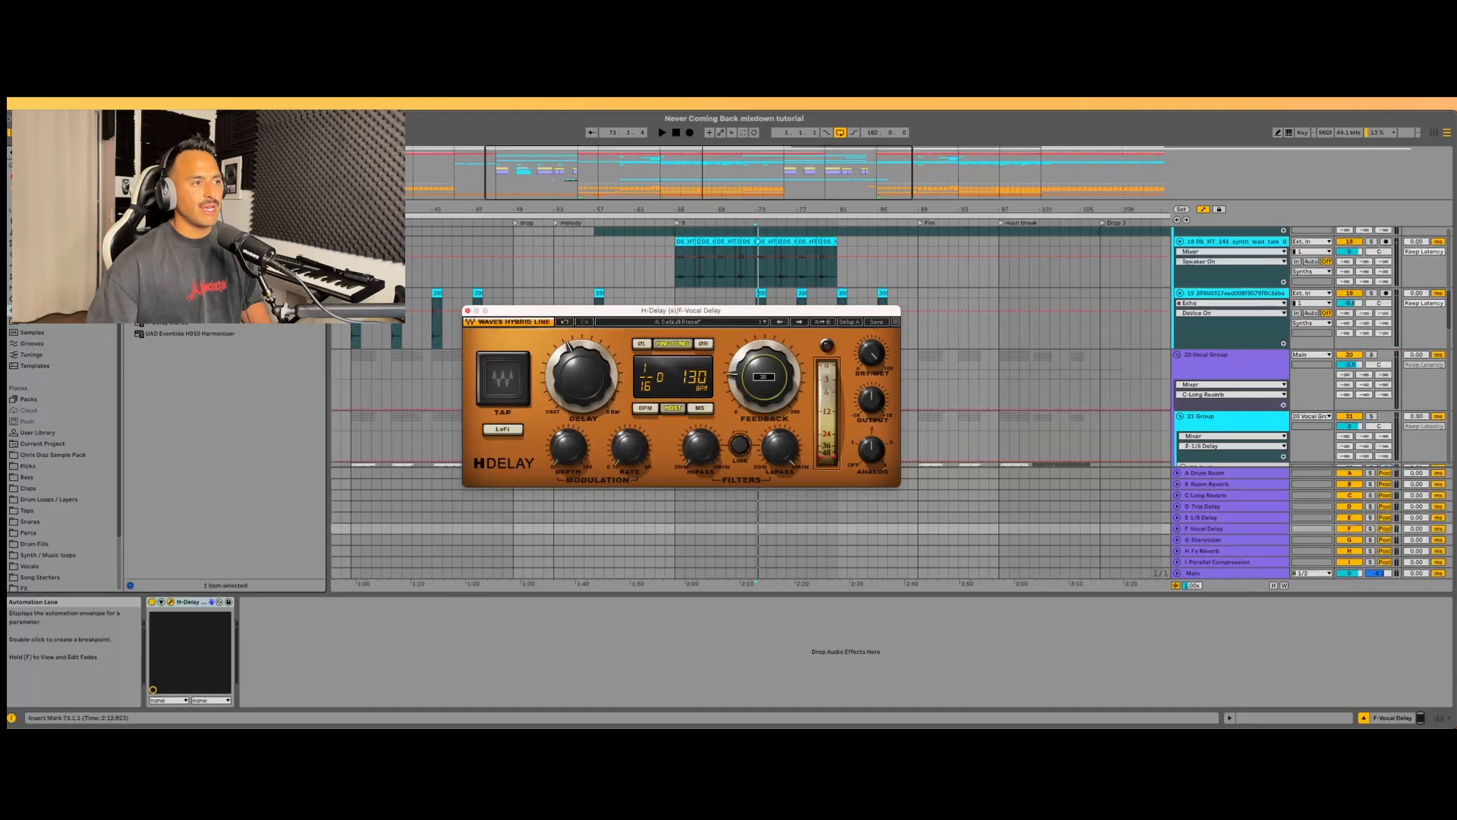
click(687, 458)
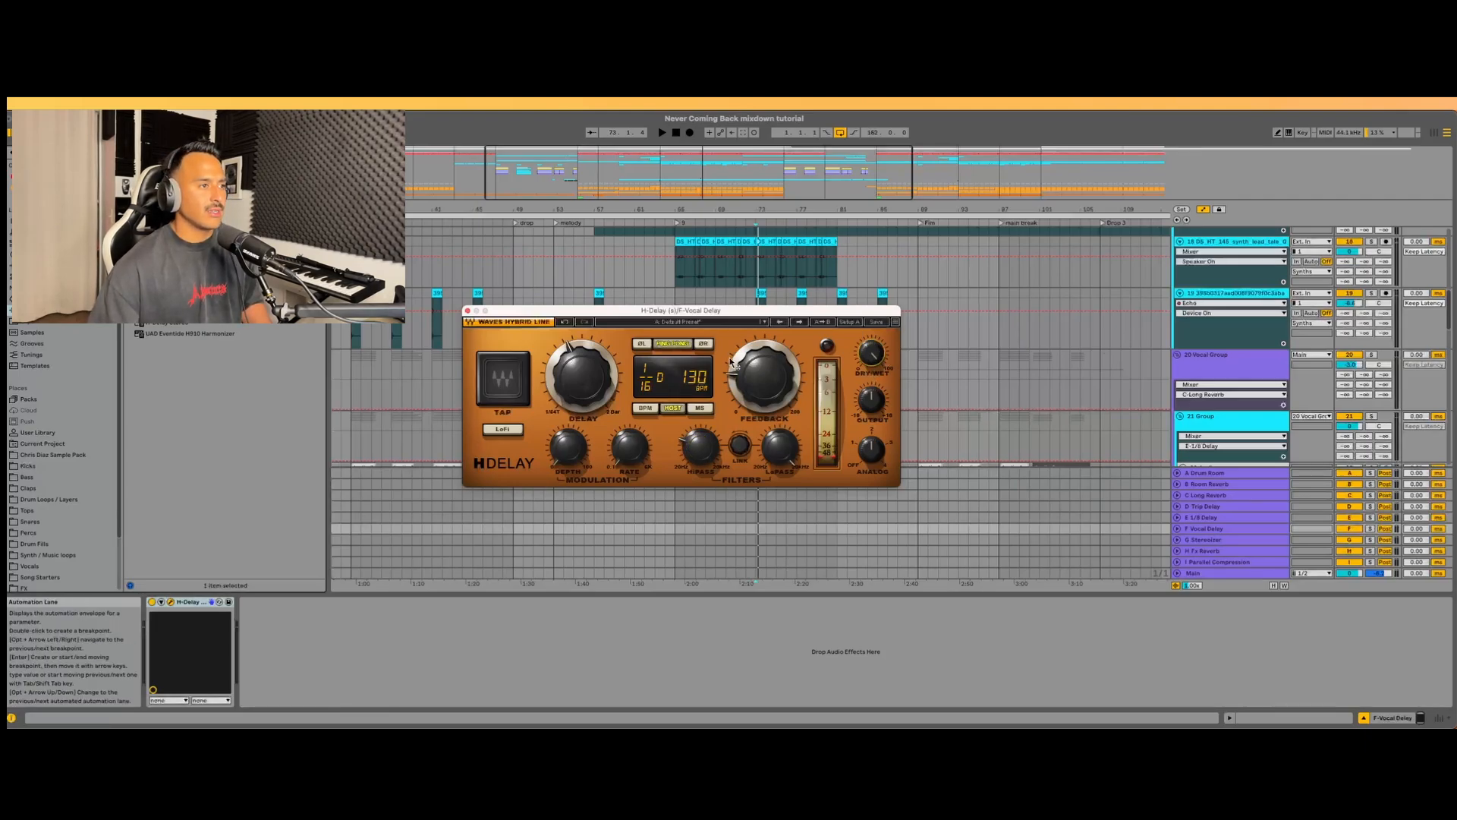
- Move the H-Delay window aside, find the backing vocal clips and play the arrangement from bar 89
drag(641, 315, 394, 344)
scroll(750, 385, up, 5)
scroll(750, 385, down, 3)
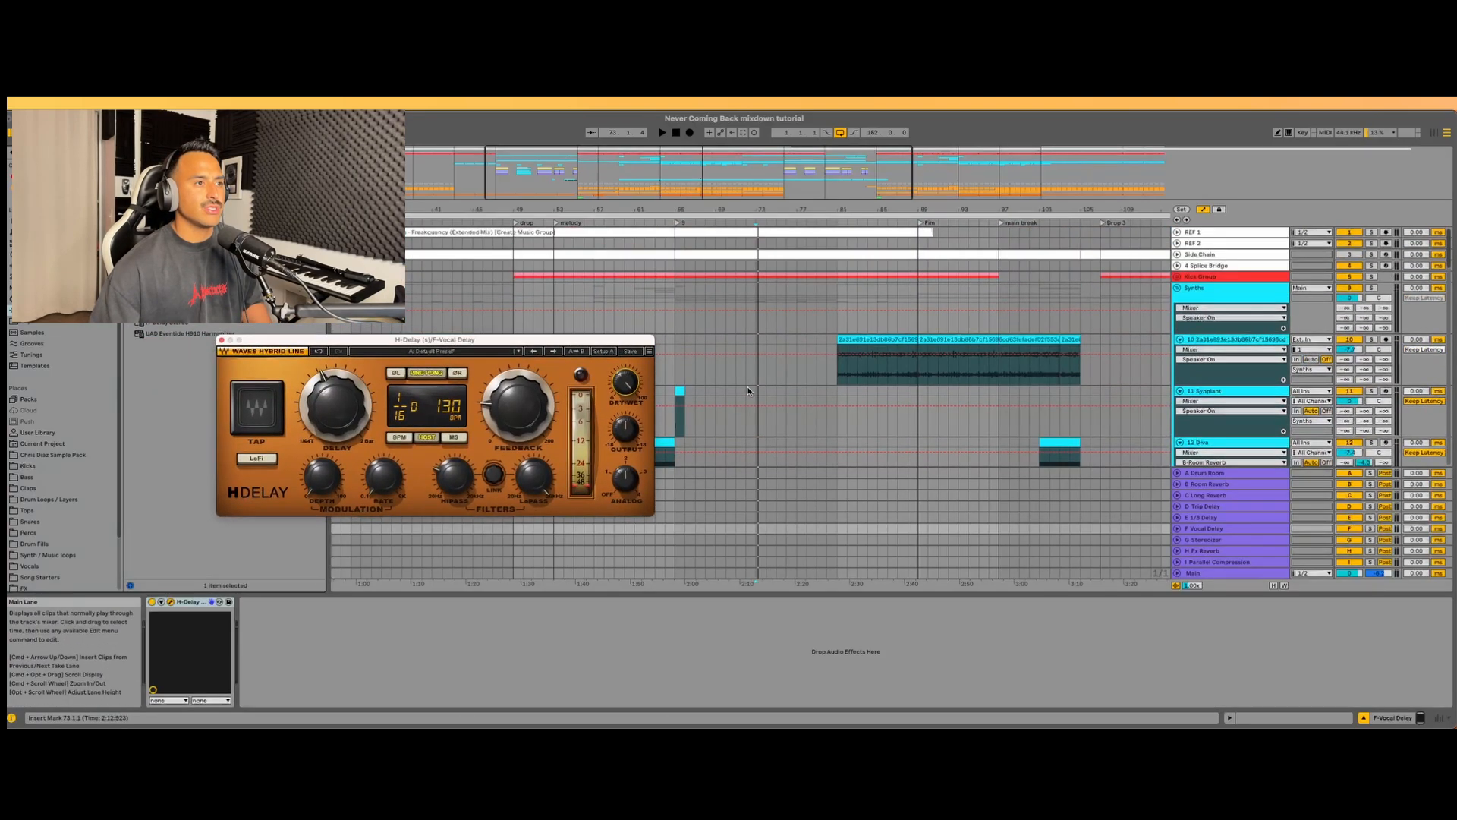
scroll(750, 385, down, 3)
scroll(733, 367, down, 15)
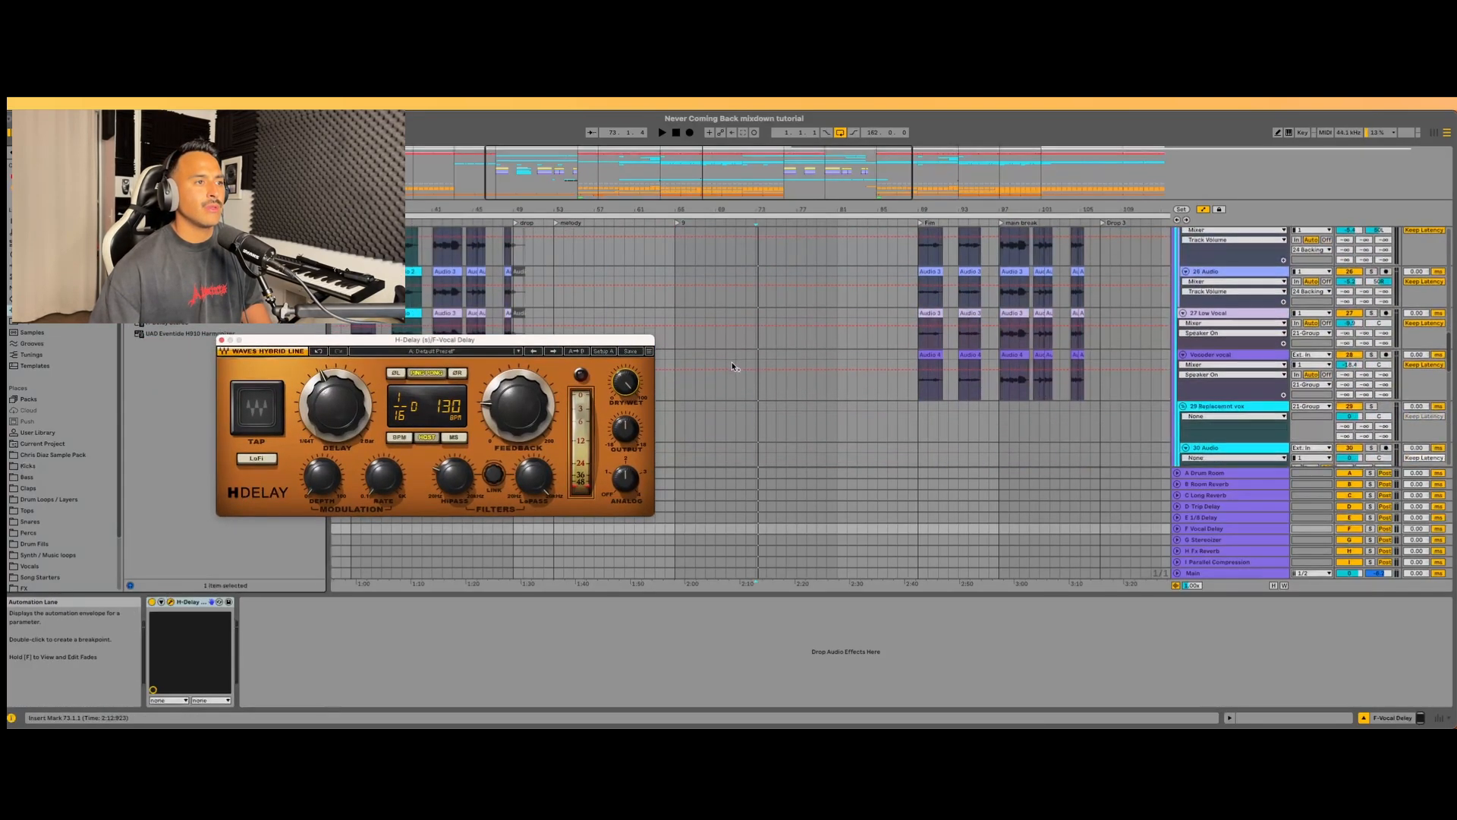
scroll(733, 367, up, 10)
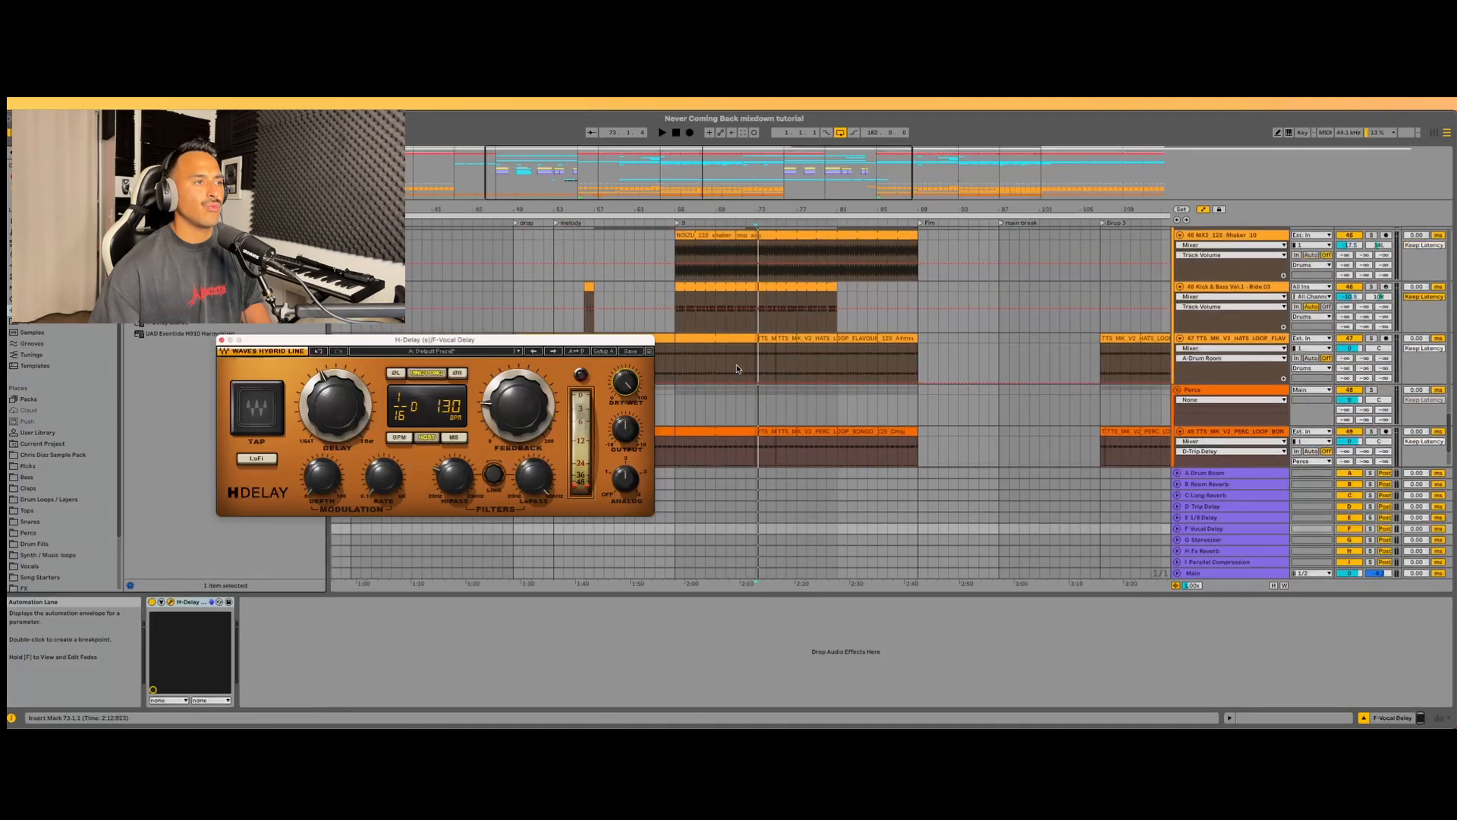
scroll(739, 368, up, 6)
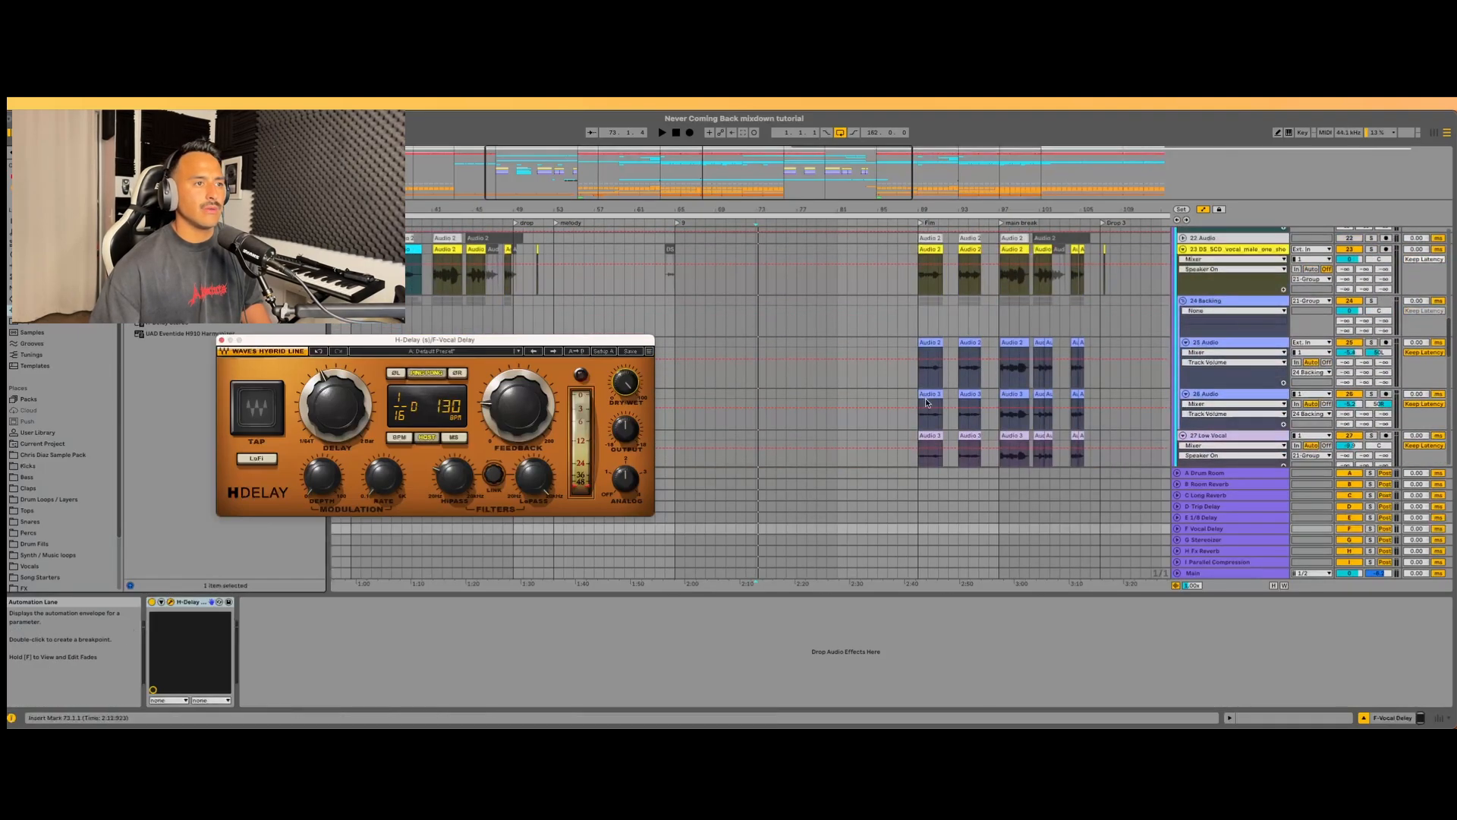
click(919, 366)
key(space)
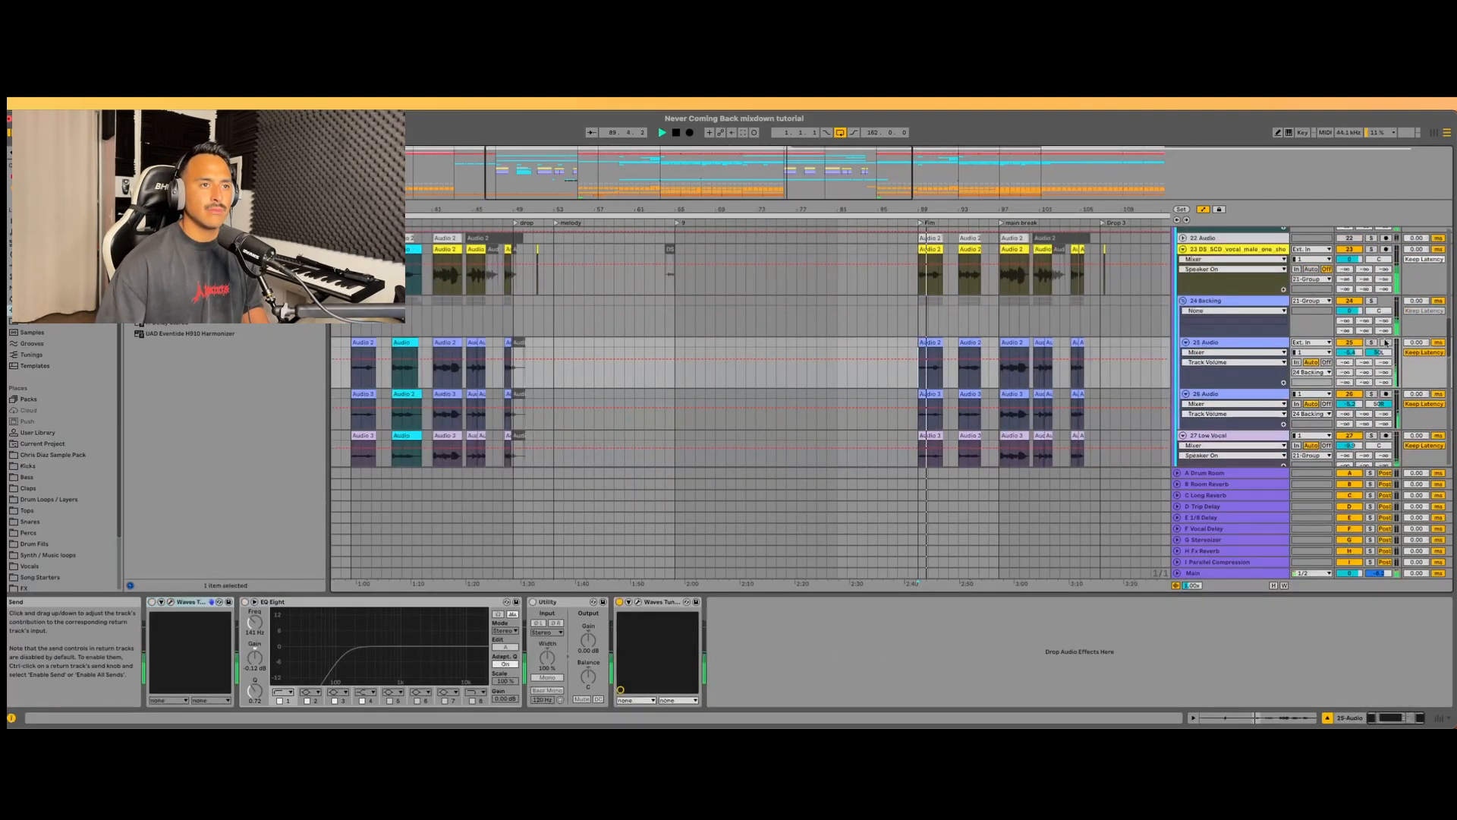
- Solo the 21 Group, audition the track 23 vocal through its Vocal Delay send from bar 89, and reset the send
scroll(1386, 357, up, 2)
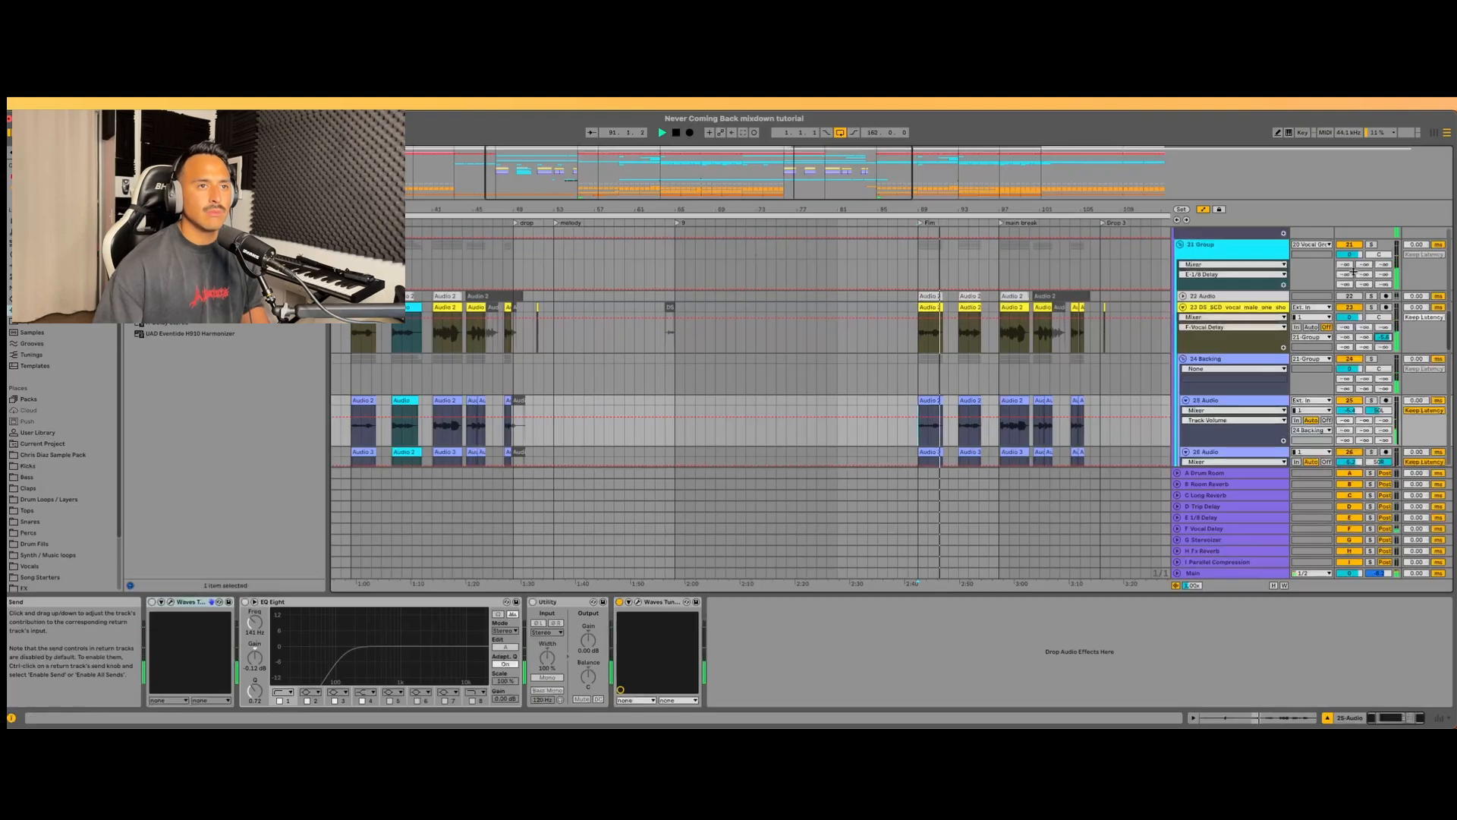
click(1371, 244)
key(space)
key(space)
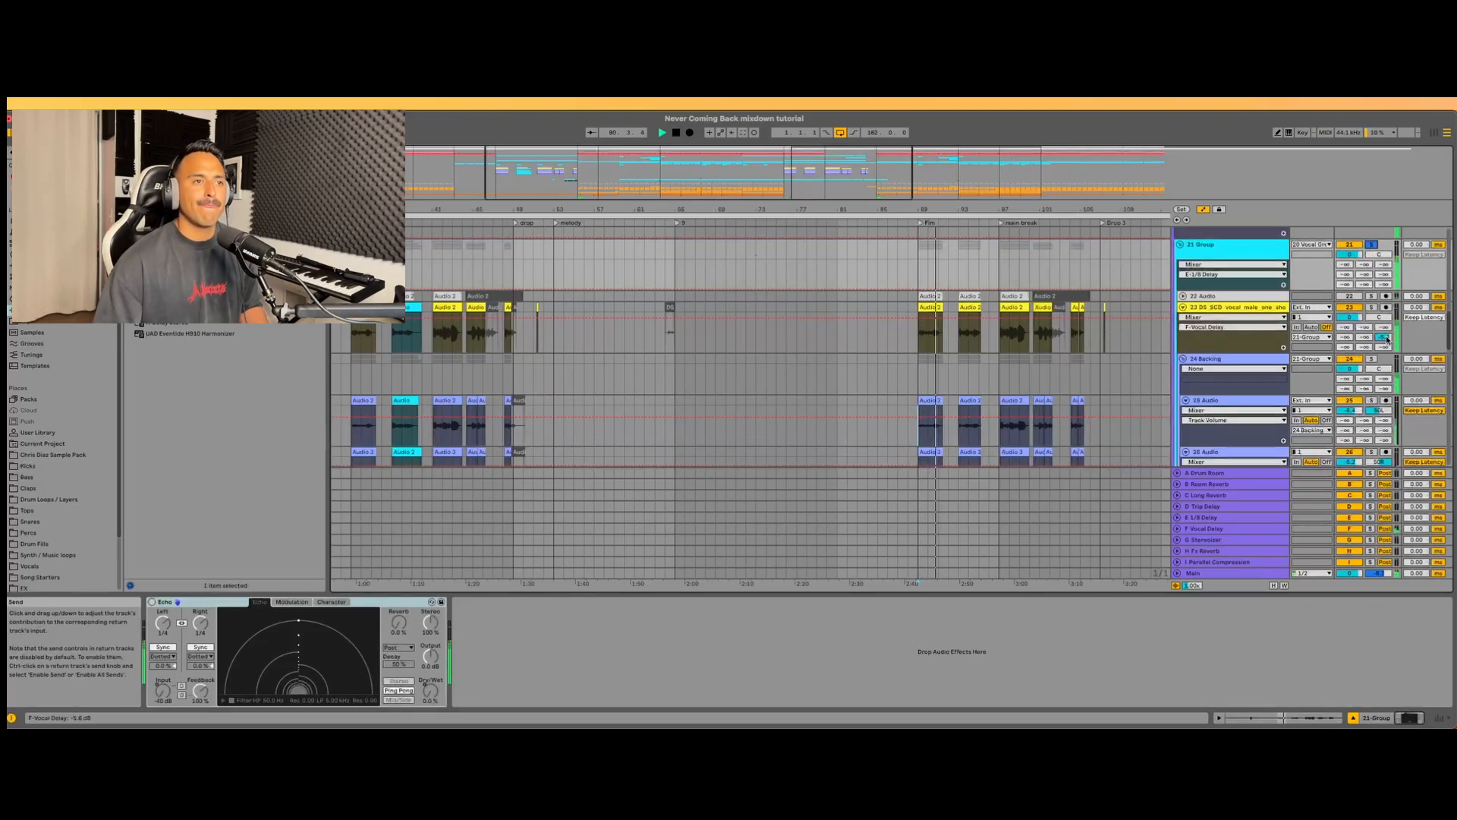
drag(1385, 339, 1386, 364)
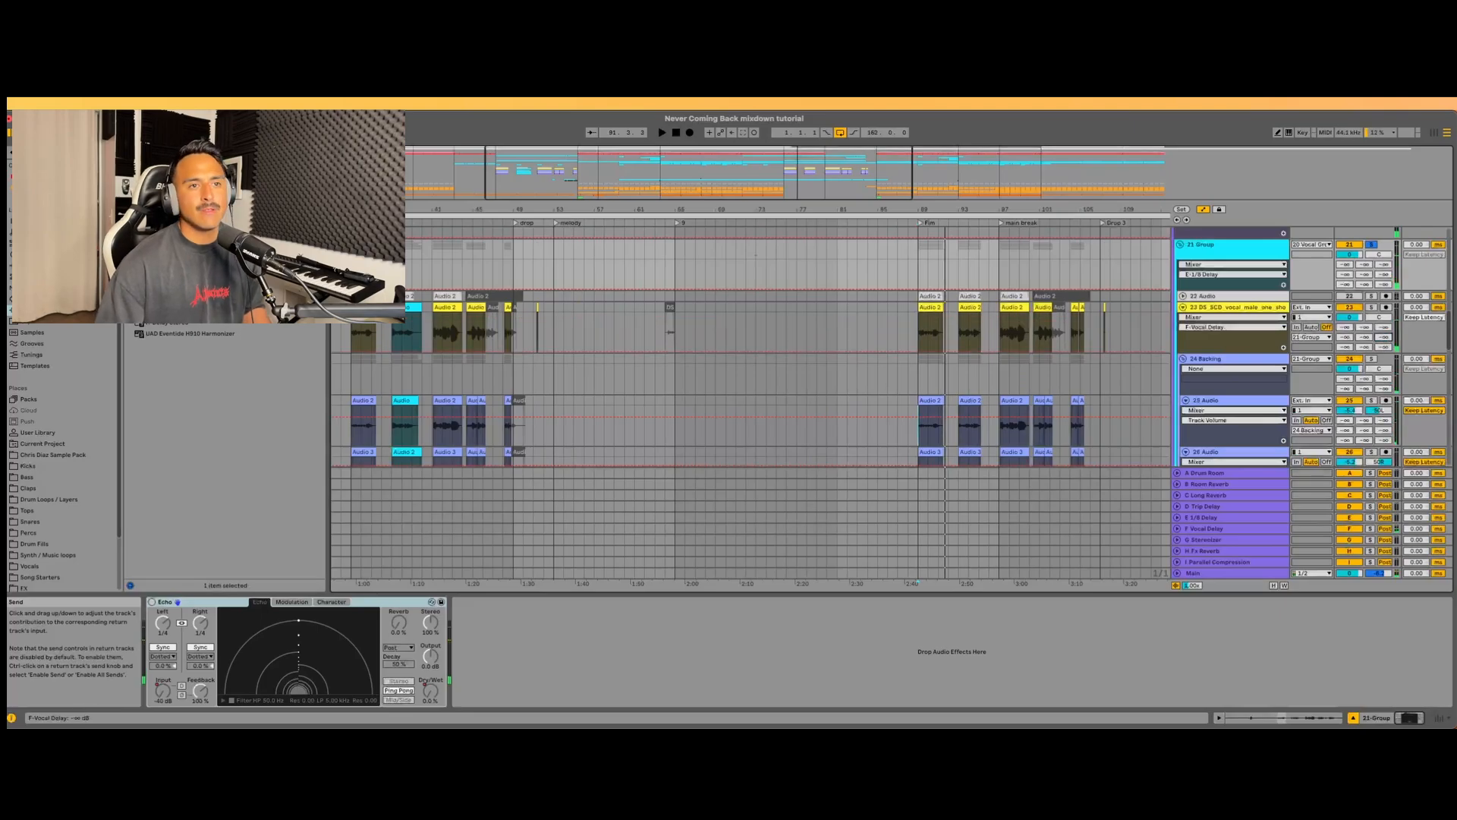
- Find the stock Compressor among the audio effects and load it onto the Vocal Delay return after H-Delay
scroll(1273, 332, down, 3)
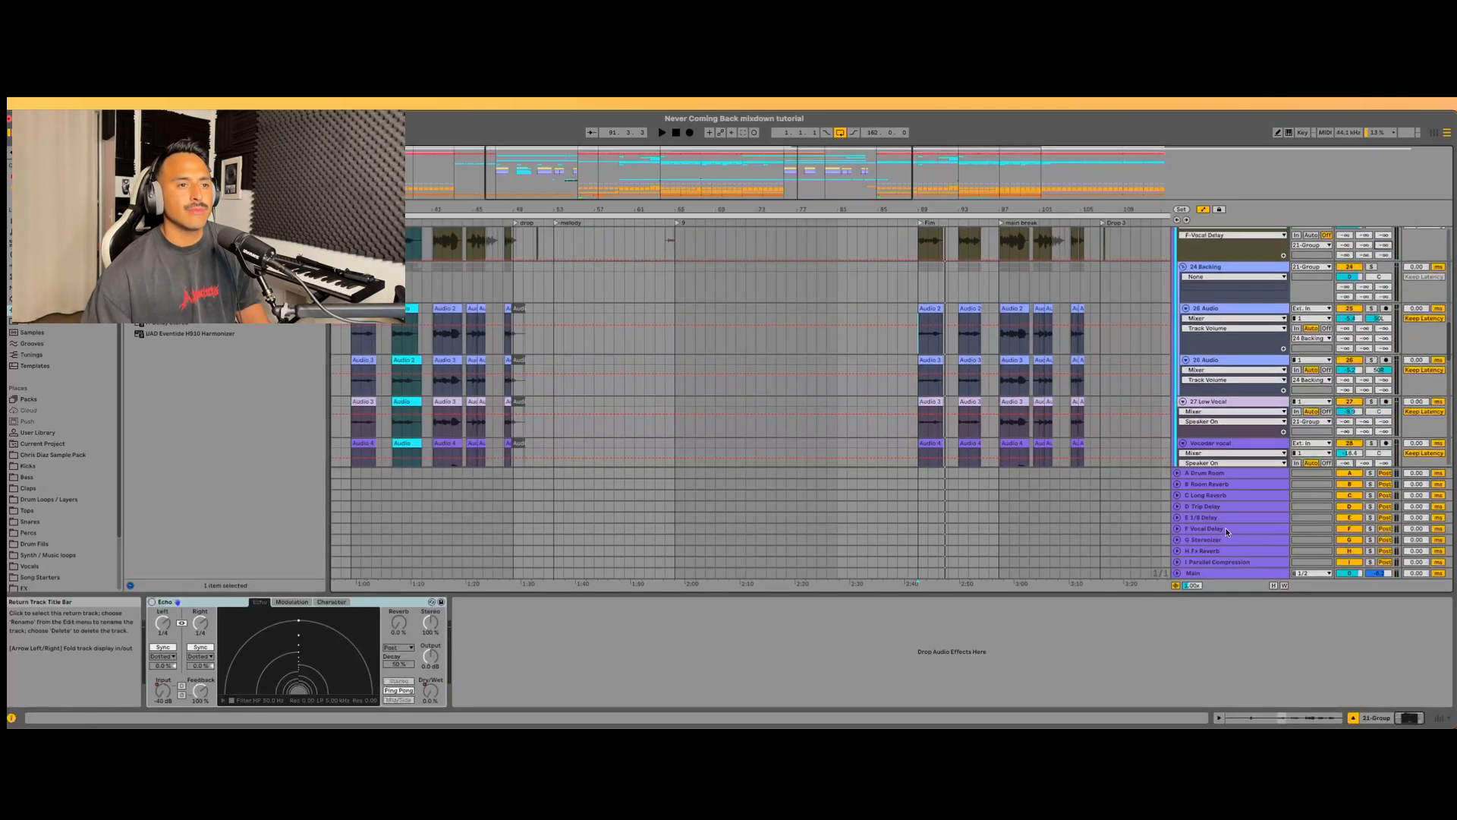
click(1224, 506)
click(1226, 529)
click(1230, 539)
click(1220, 529)
click(174, 153)
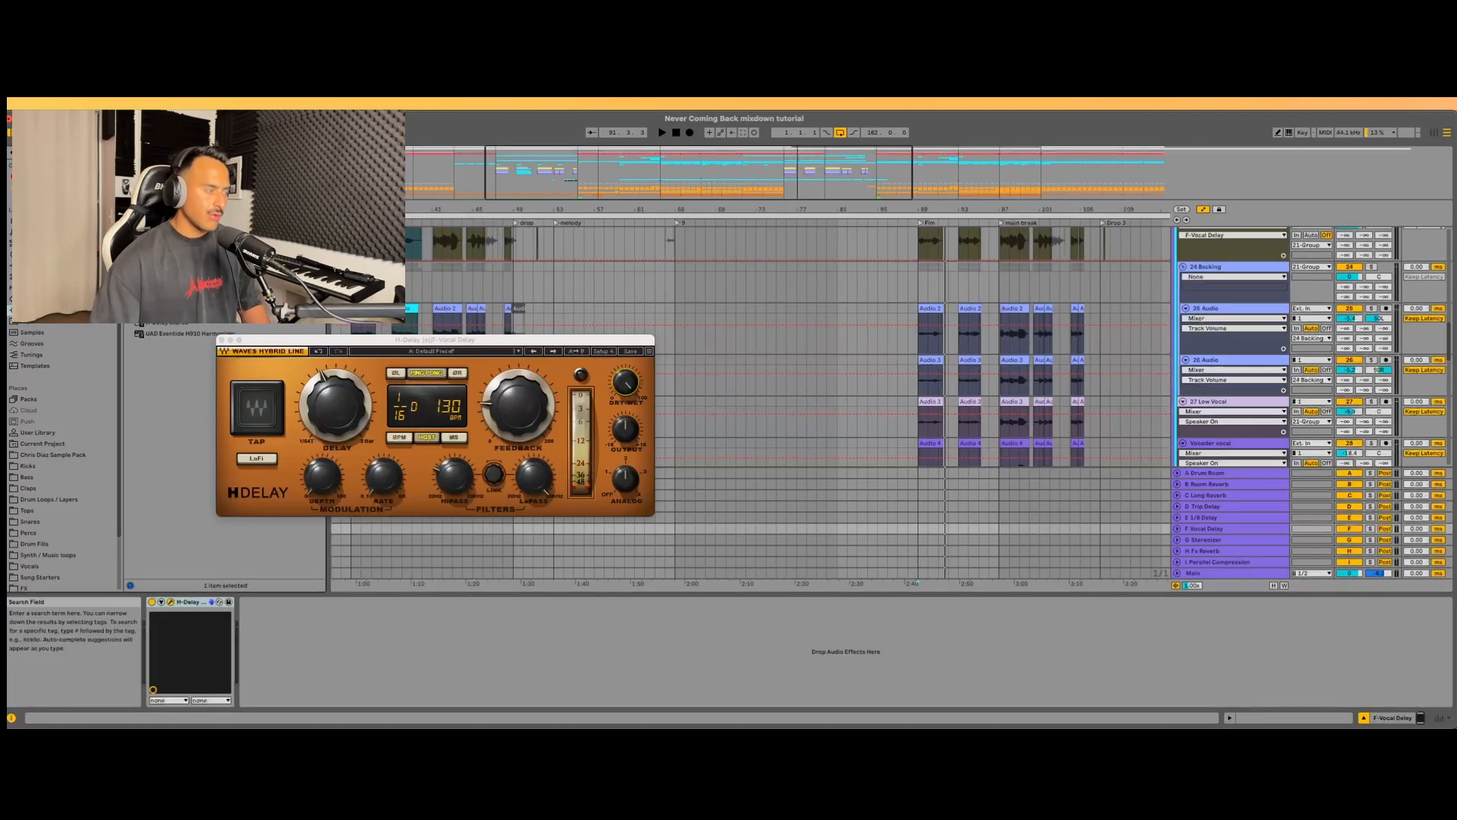
text(comp)
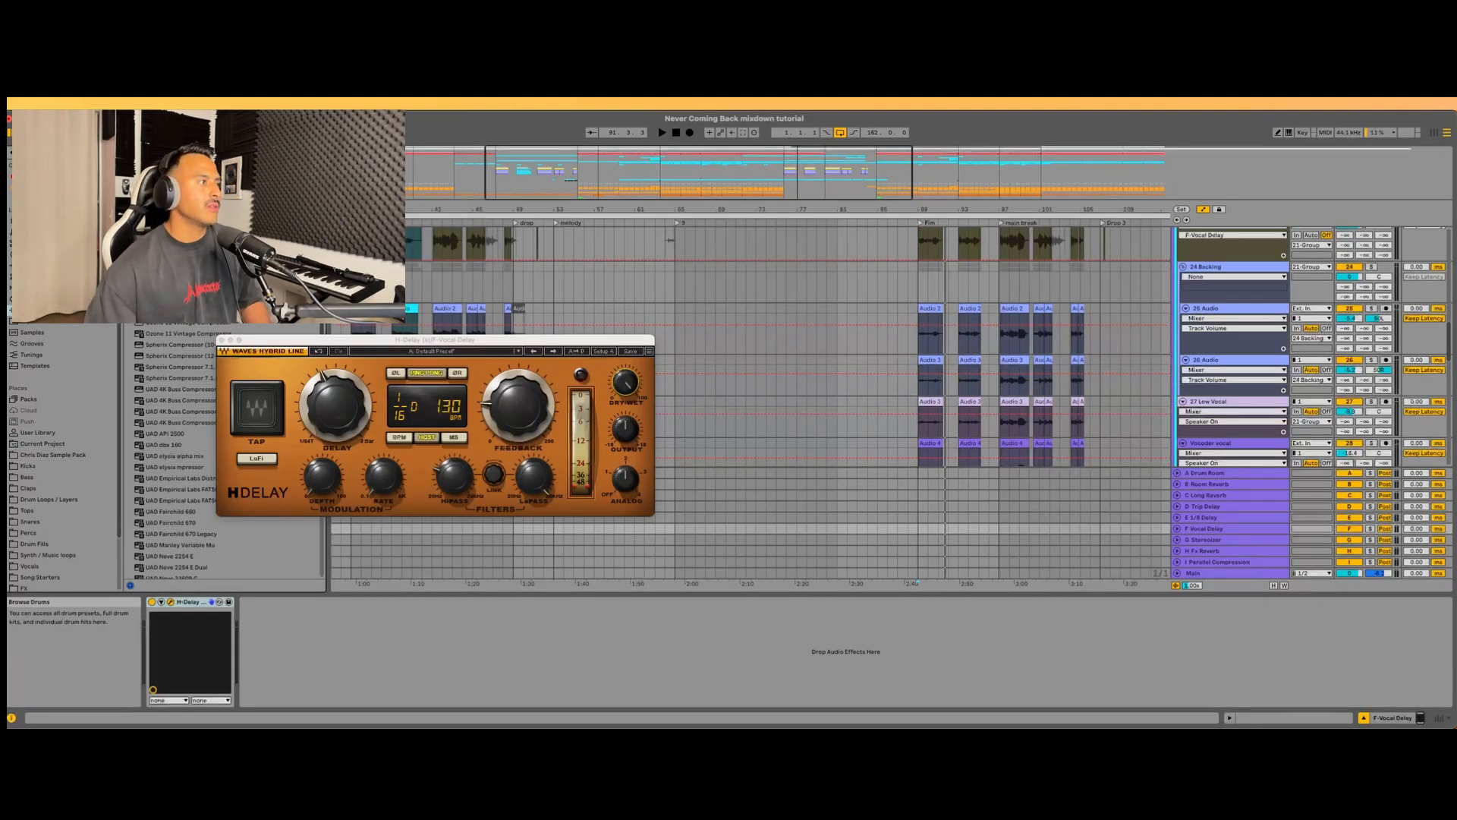
click(33, 266)
double_click(206, 360)
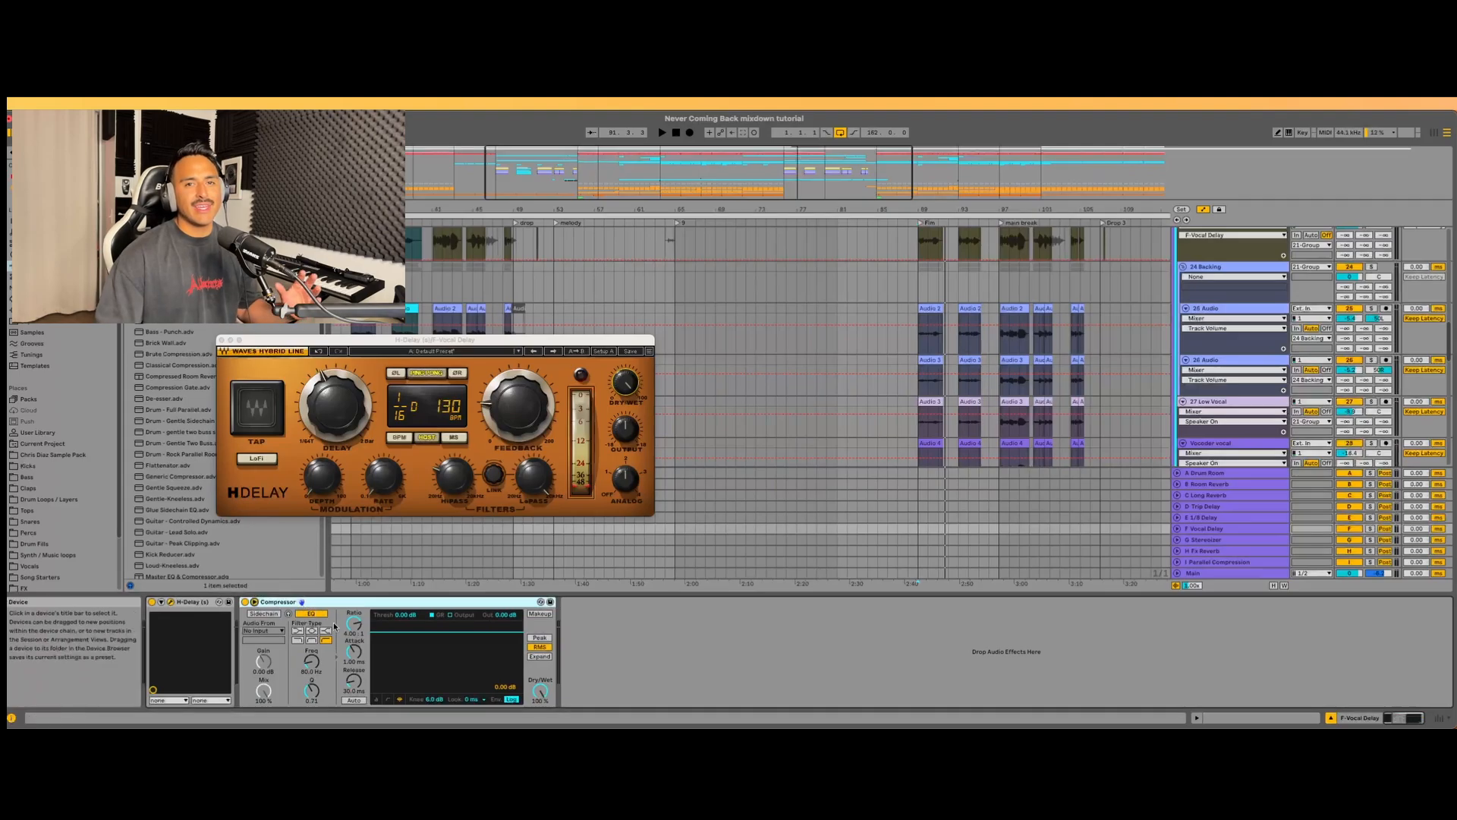
- Enable the compressor's sidechain and feed it from the Vocal Group, tapped Pre FX
click(264, 613)
click(261, 632)
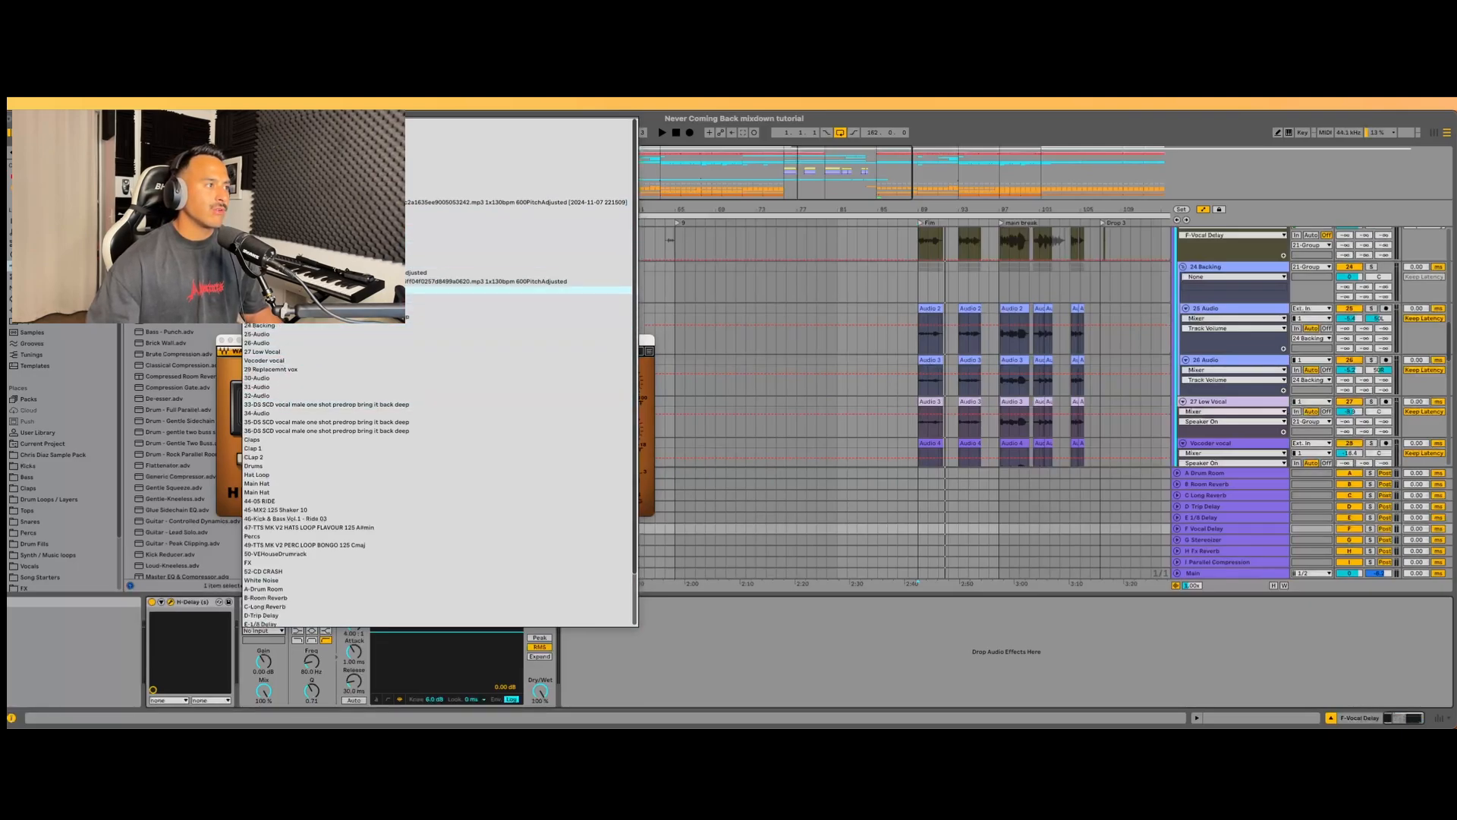
click(303, 289)
click(262, 640)
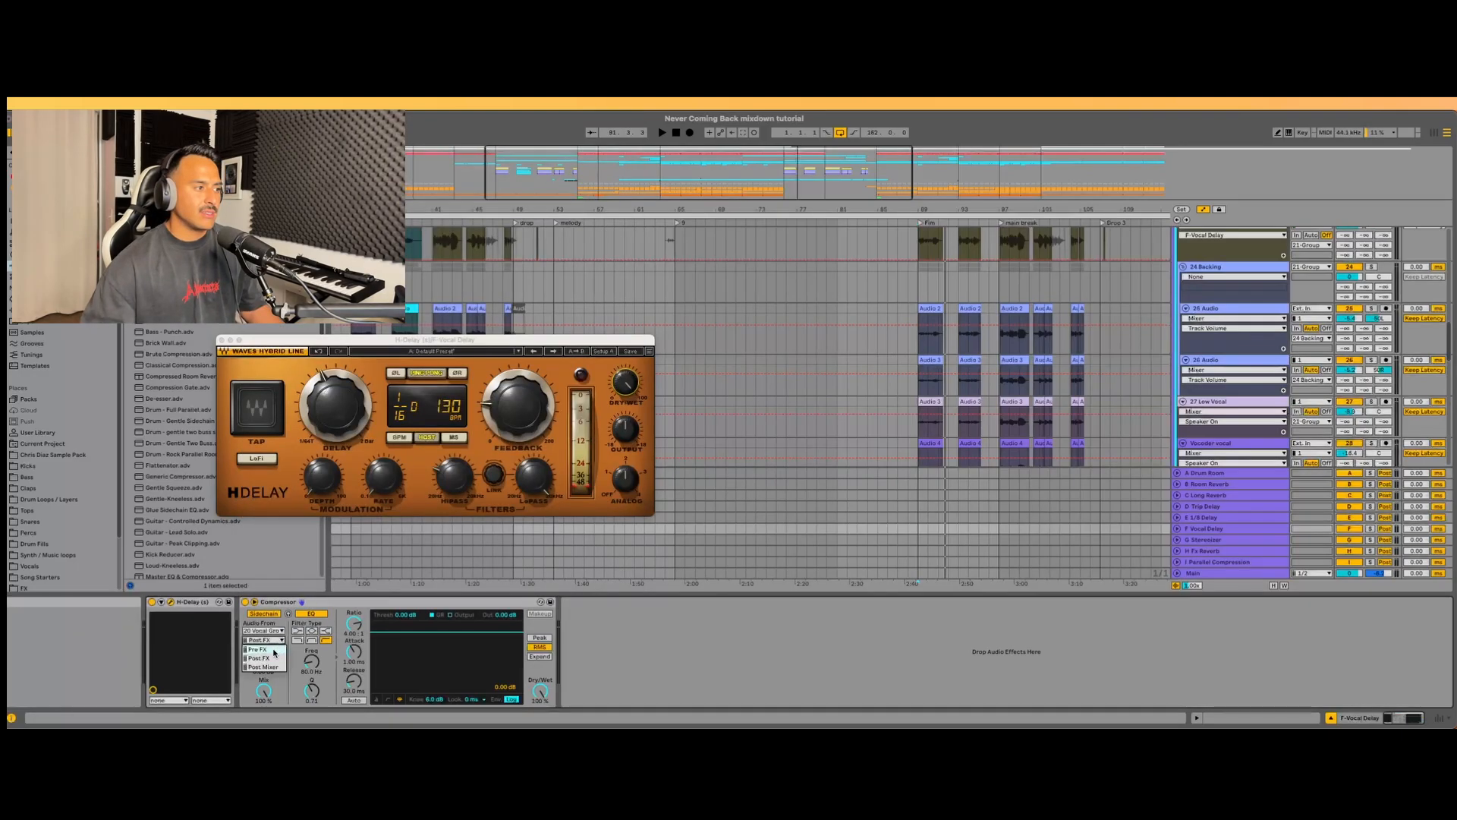
click(258, 649)
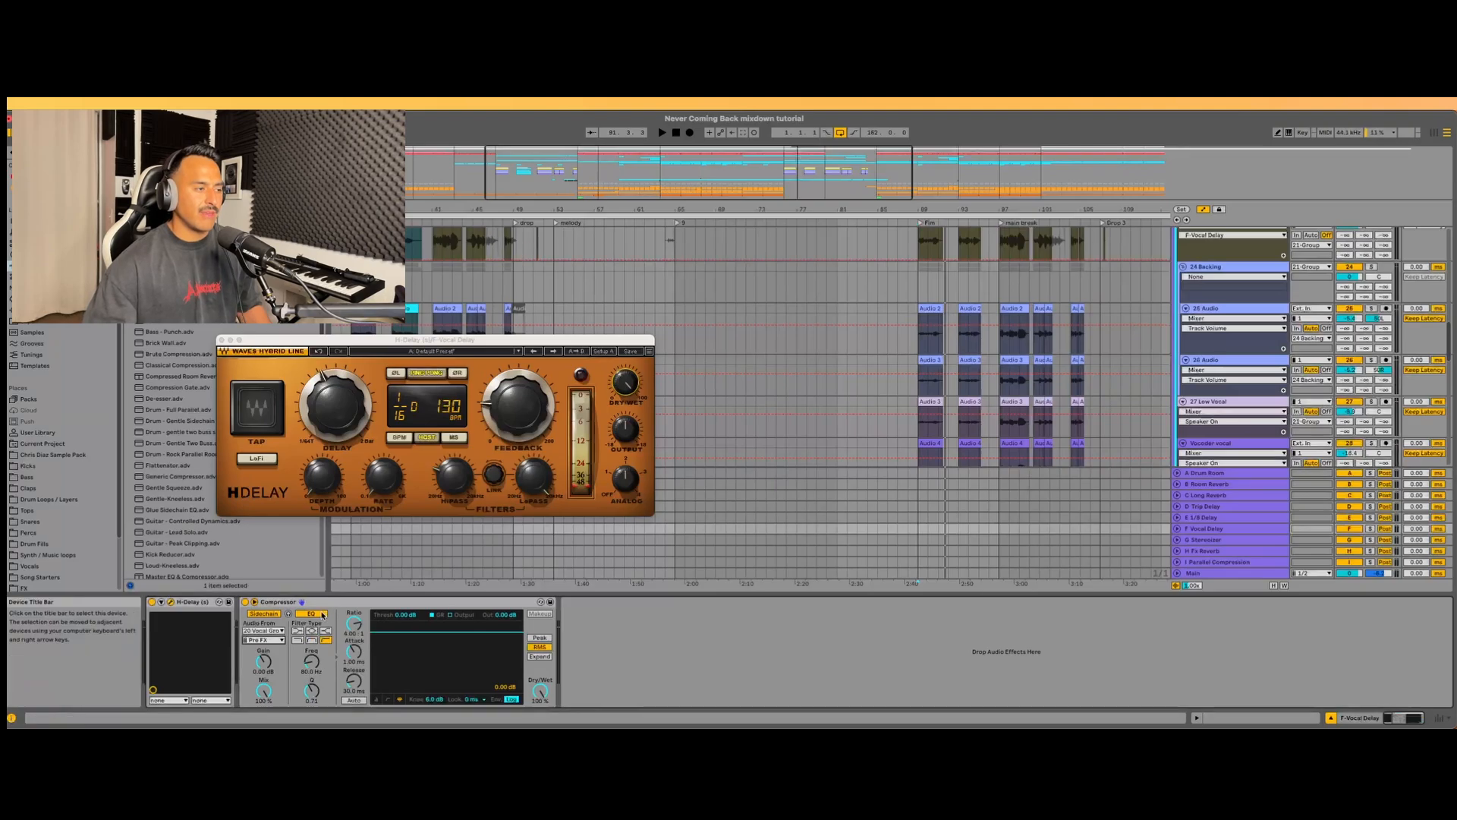
- Show the compressor's transfer curve and lower its threshold while the vocals play from bar 89
click(388, 699)
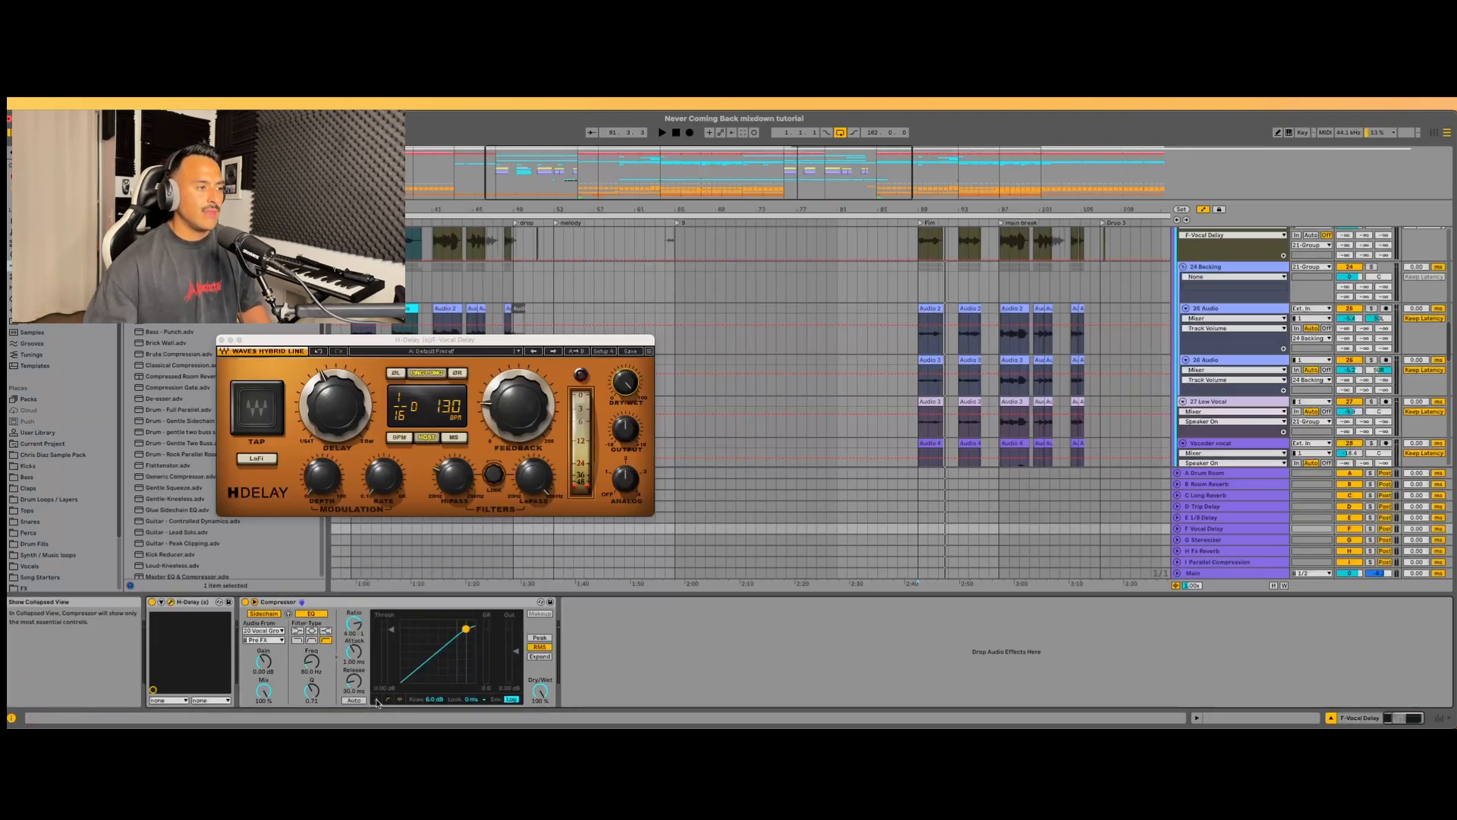
click(375, 699)
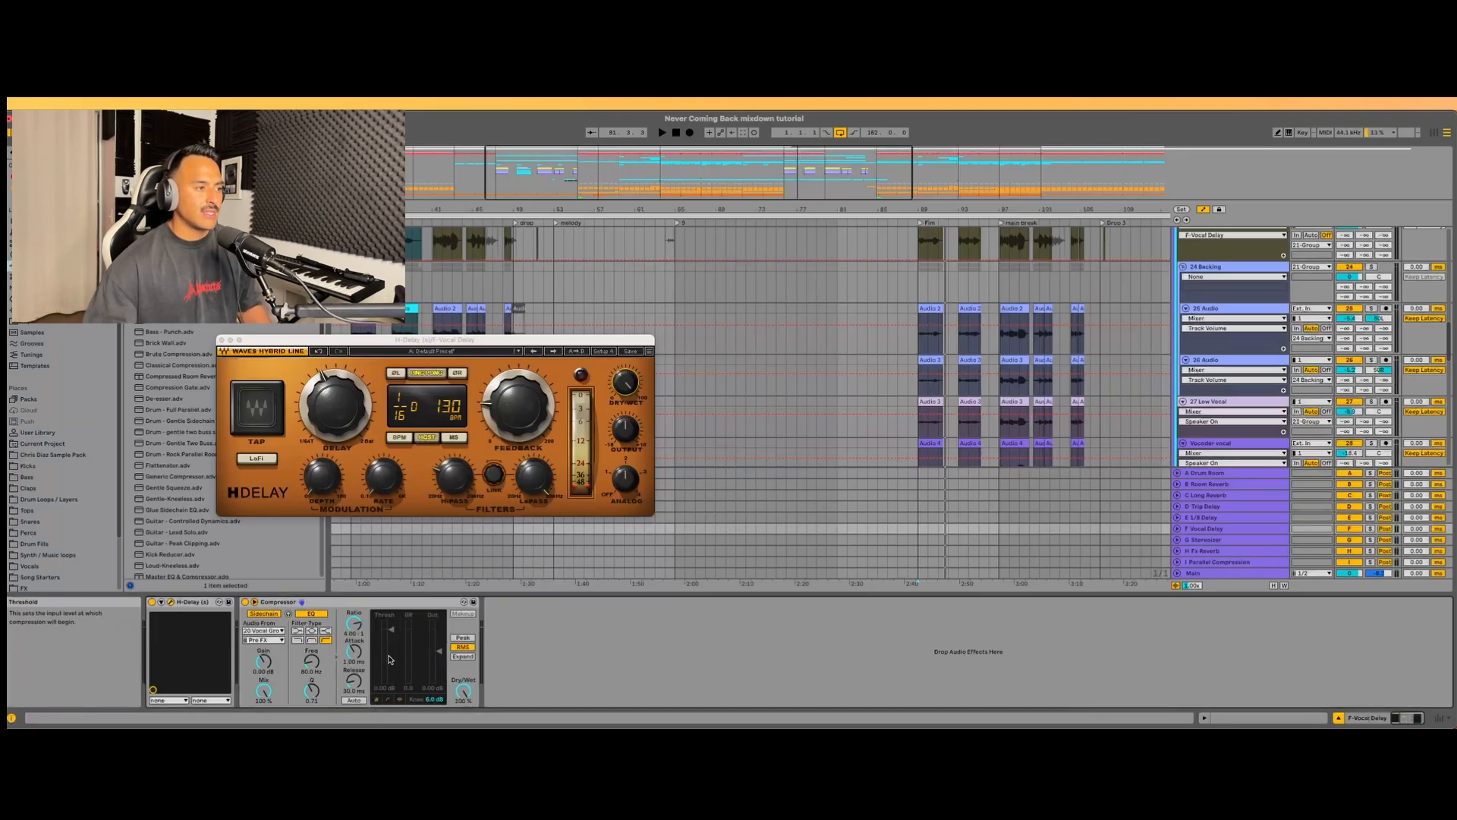
click(386, 697)
key(space)
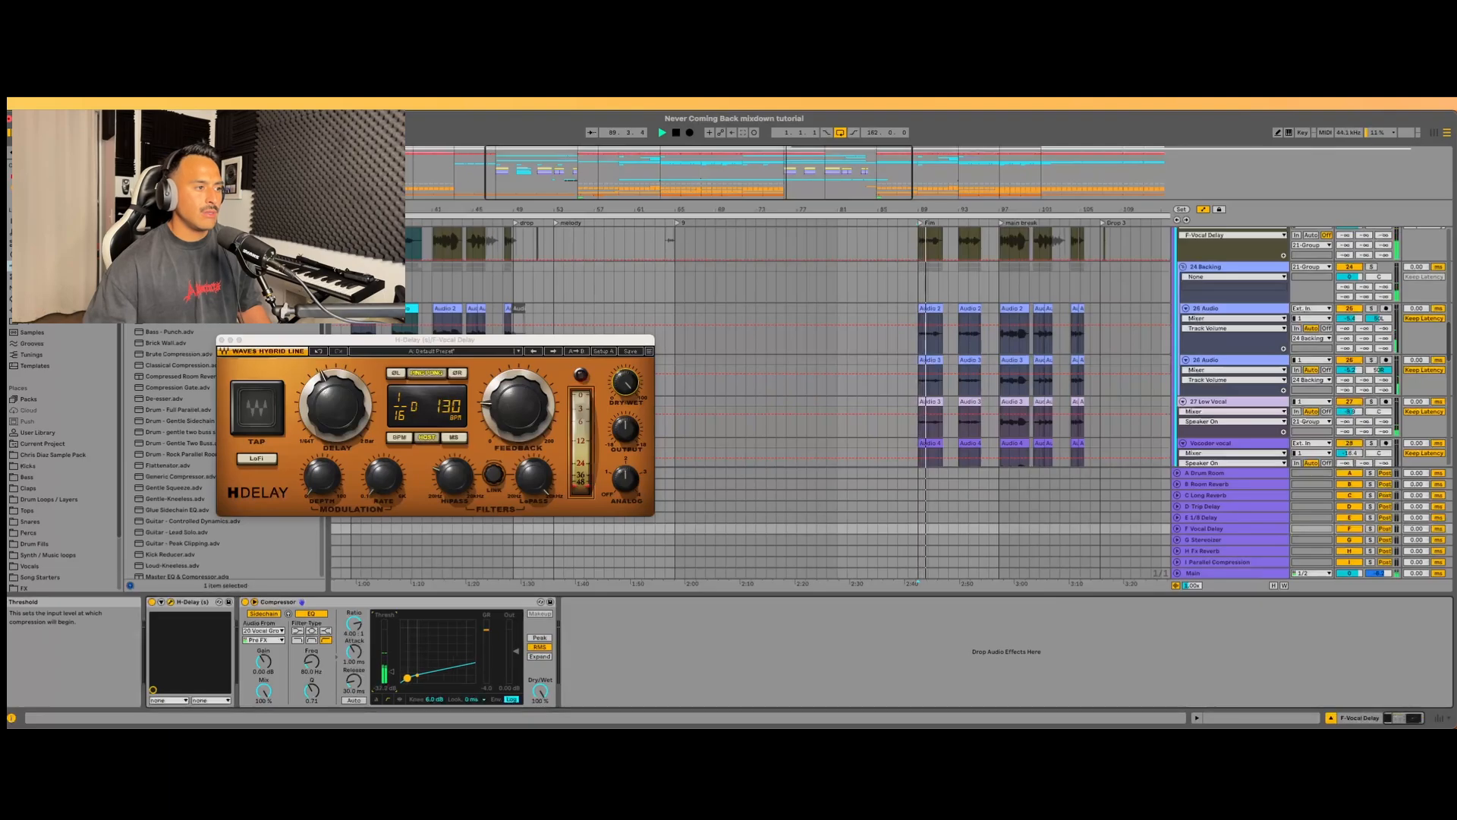
- Raise the Vocal Delay send on the 21 Group and play from bar 89 to hear the sidechained delay
scroll(1337, 260, up, 4)
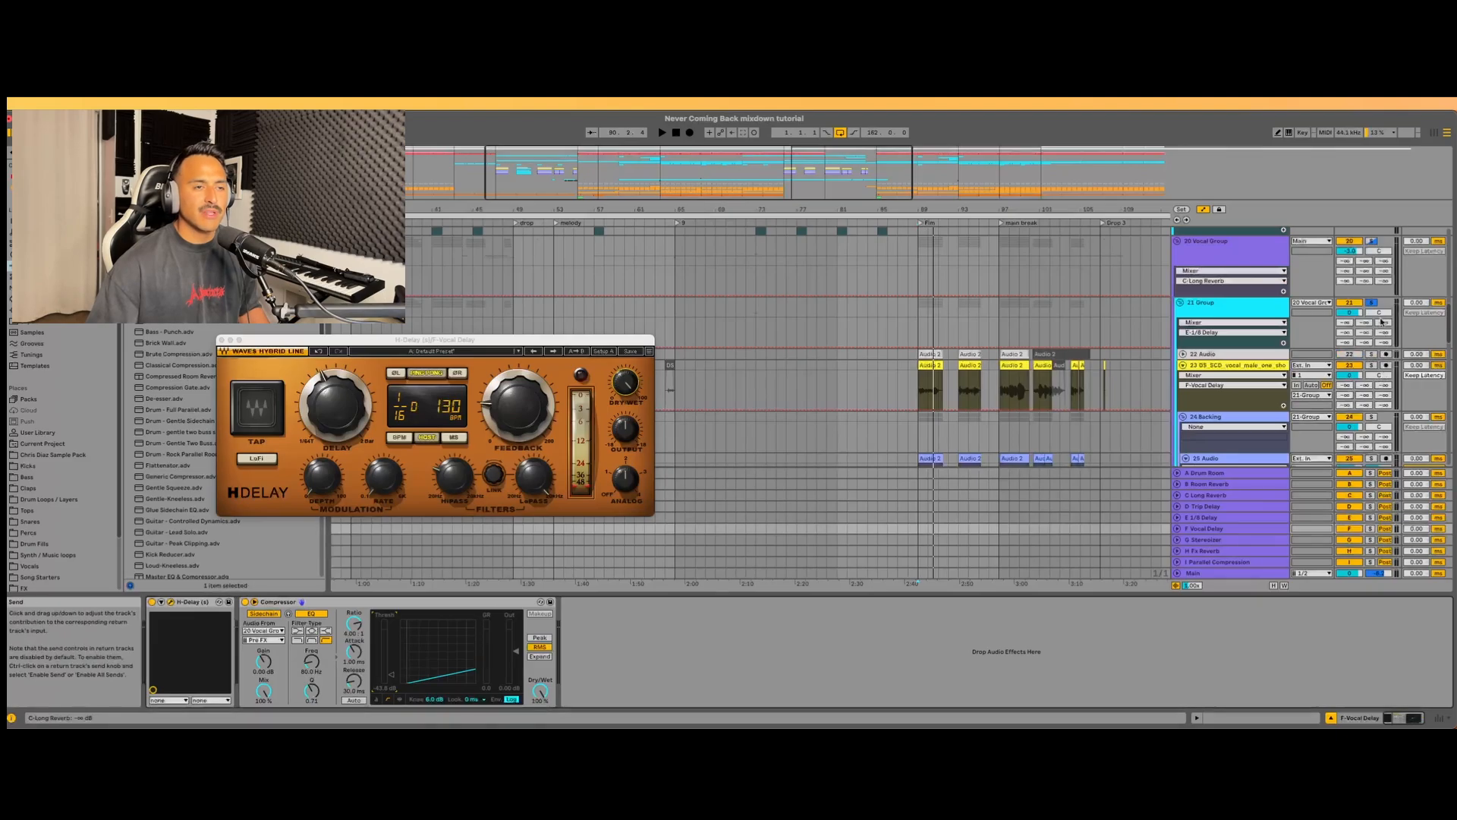
drag(1386, 337, 1385, 315)
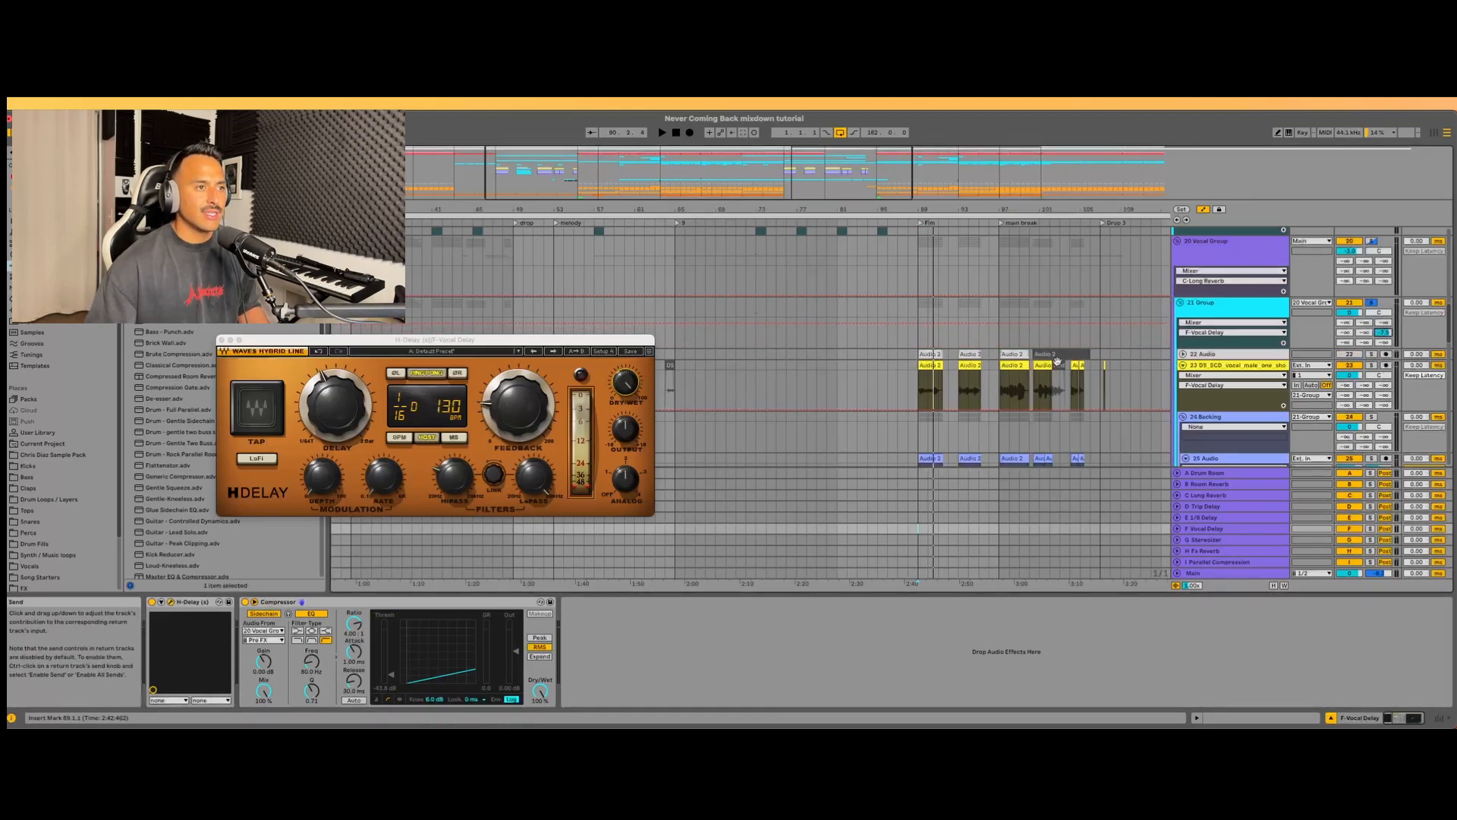
key(space)
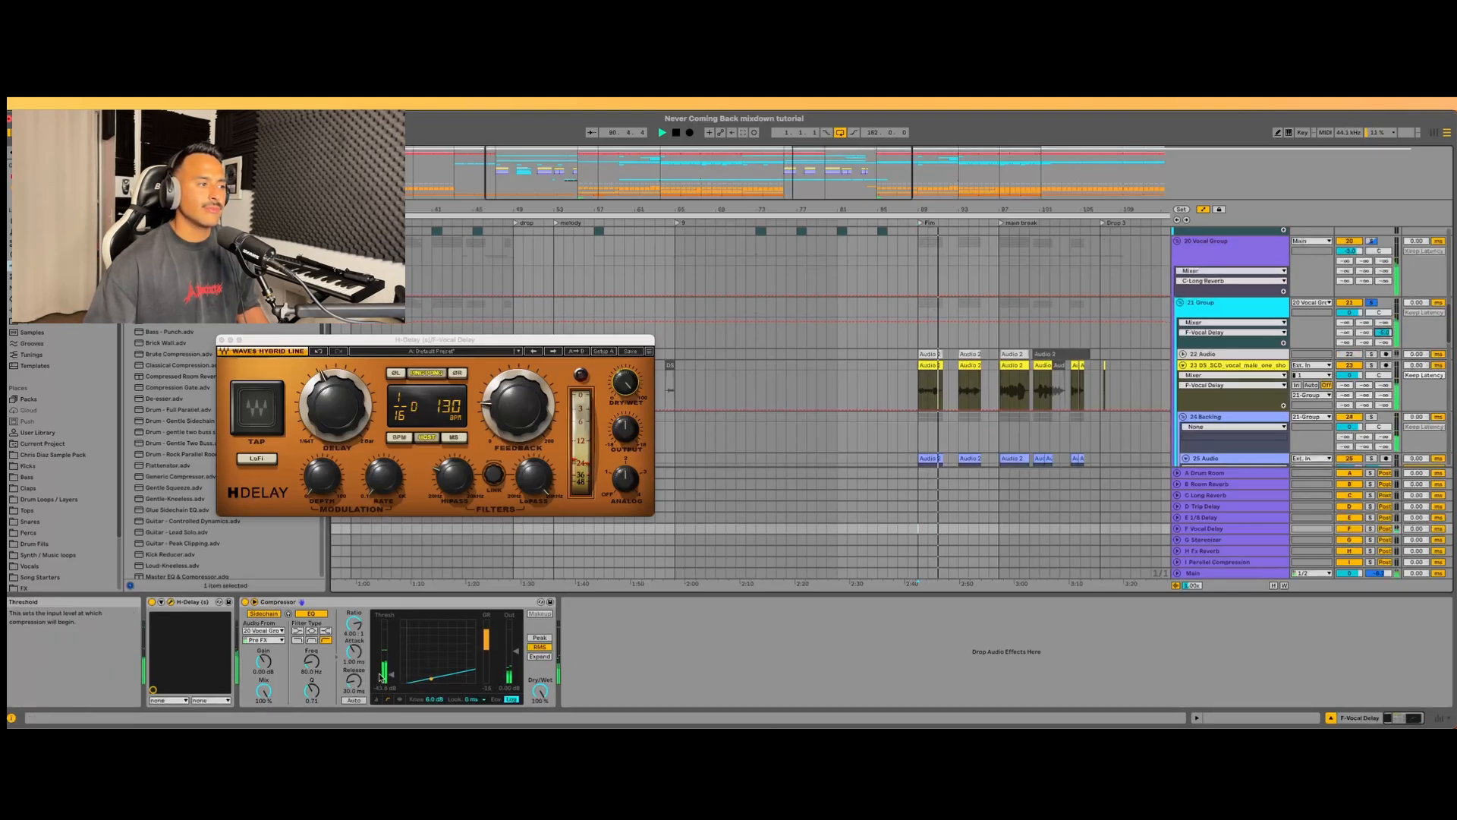
- Find the stock Delay among the audio effects and load it onto the stereo-widening return G
click(1236, 540)
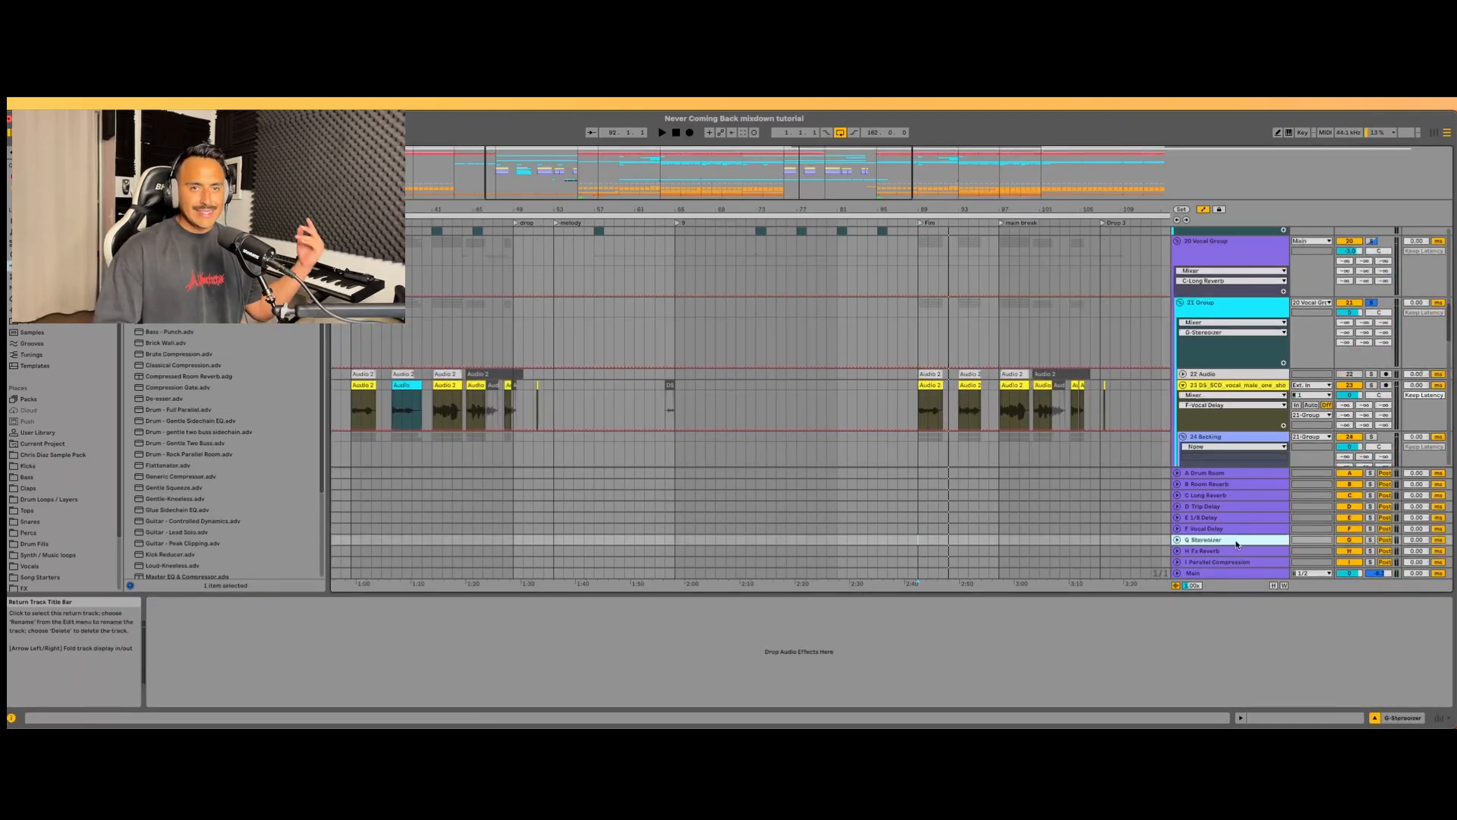
click(167, 152)
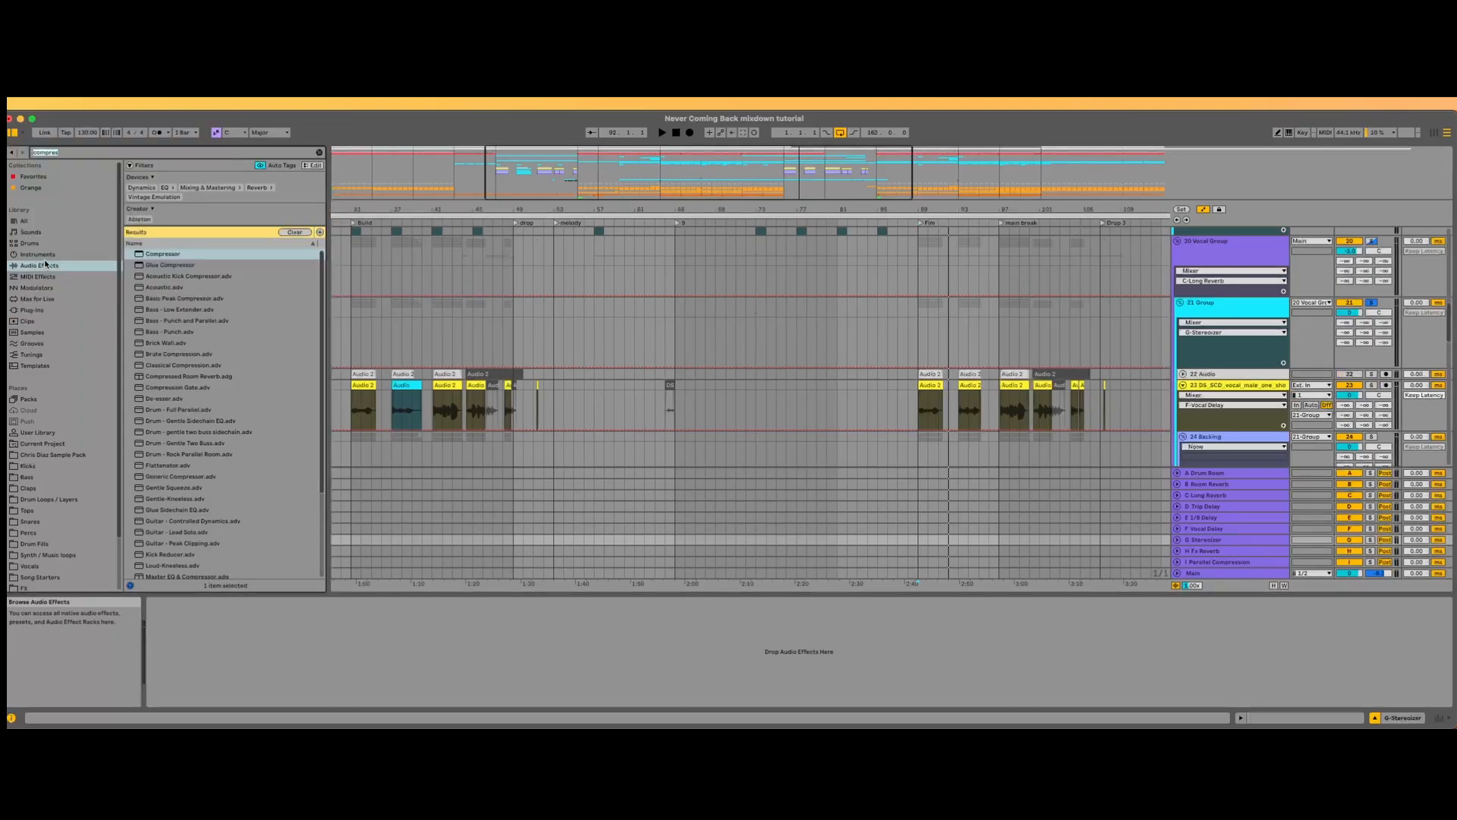
click(44, 258)
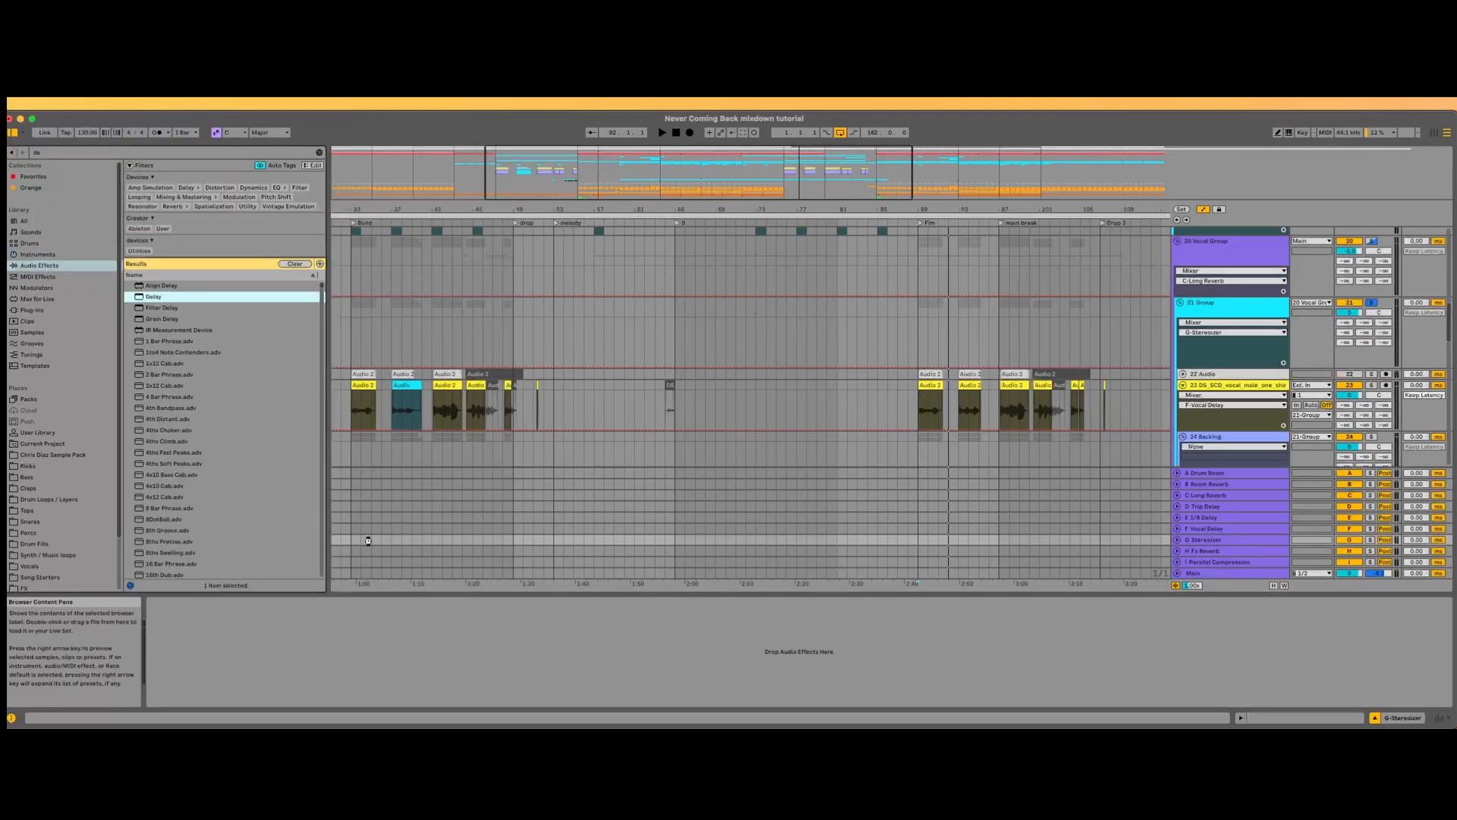
double_click(156, 296)
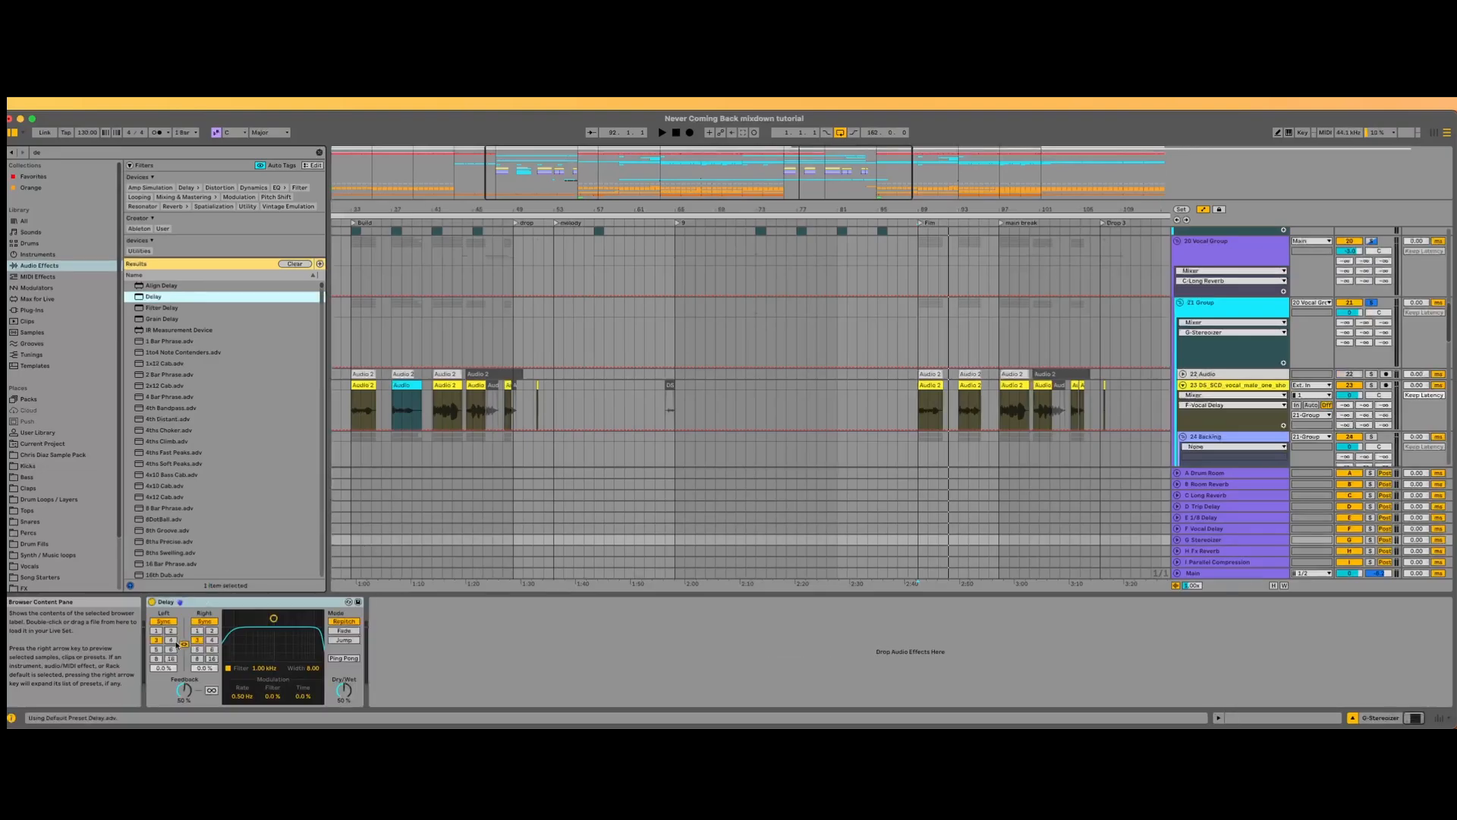
- Set the Delay to 5 ms left and 20 ms right, with the filter off, feedback at 0% and dry/wet at 100%
click(205, 621)
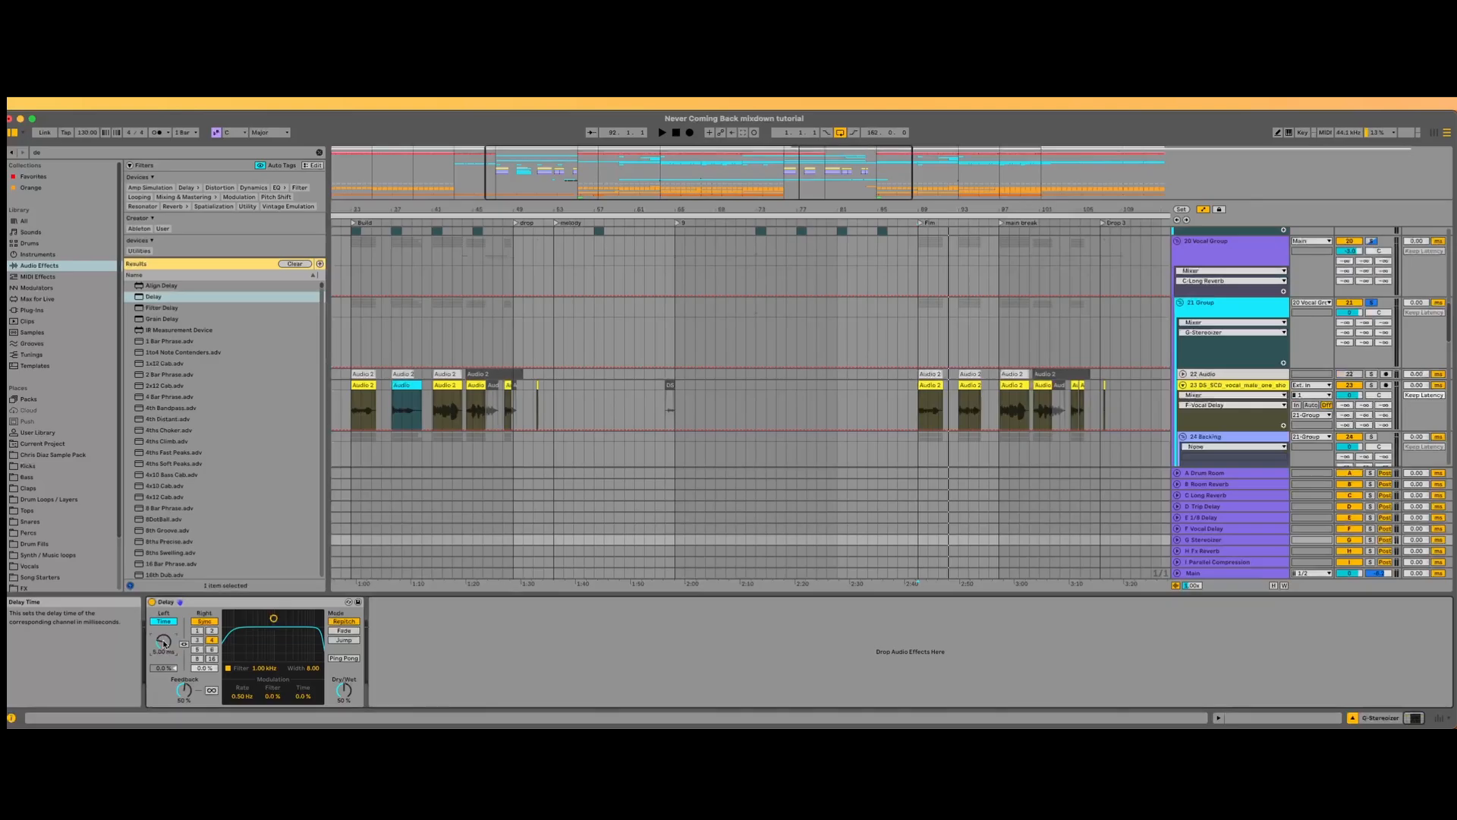
click(204, 621)
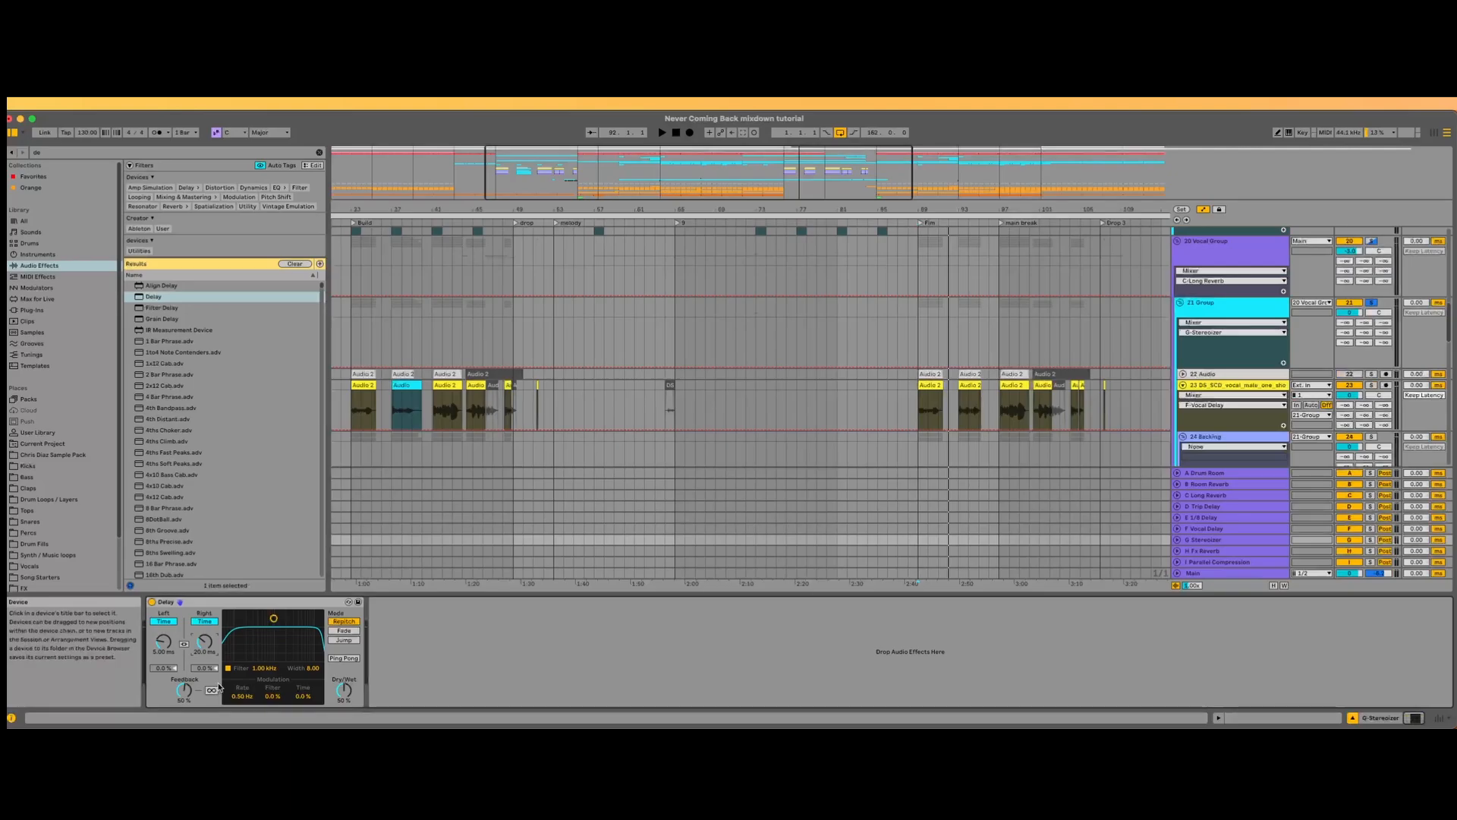
drag(343, 689, 344, 660)
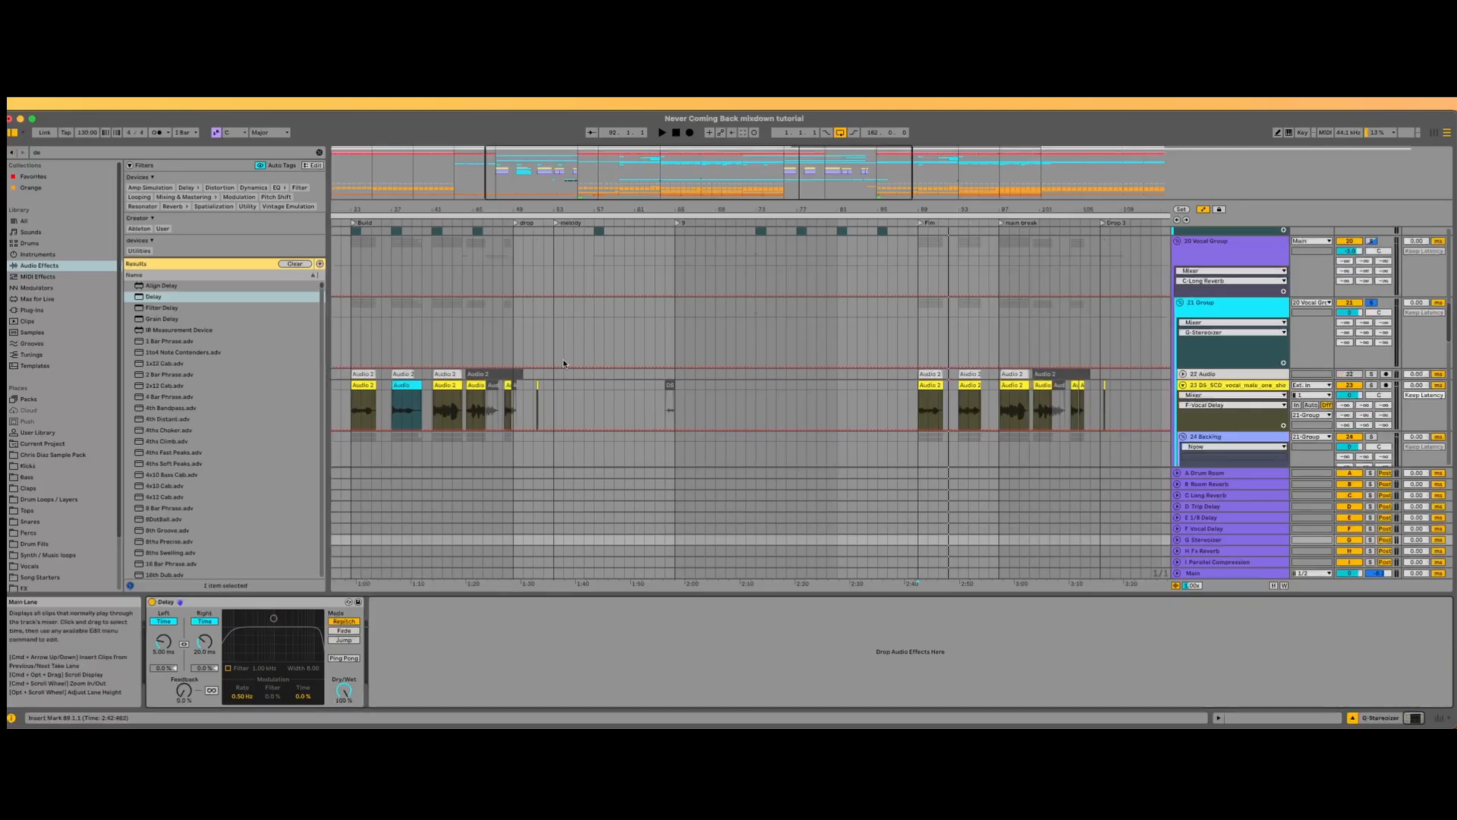
- Play the vocals from bar 33 and audition the 21 Group through its send to return G
scroll(706, 391, down, 2)
click(353, 378)
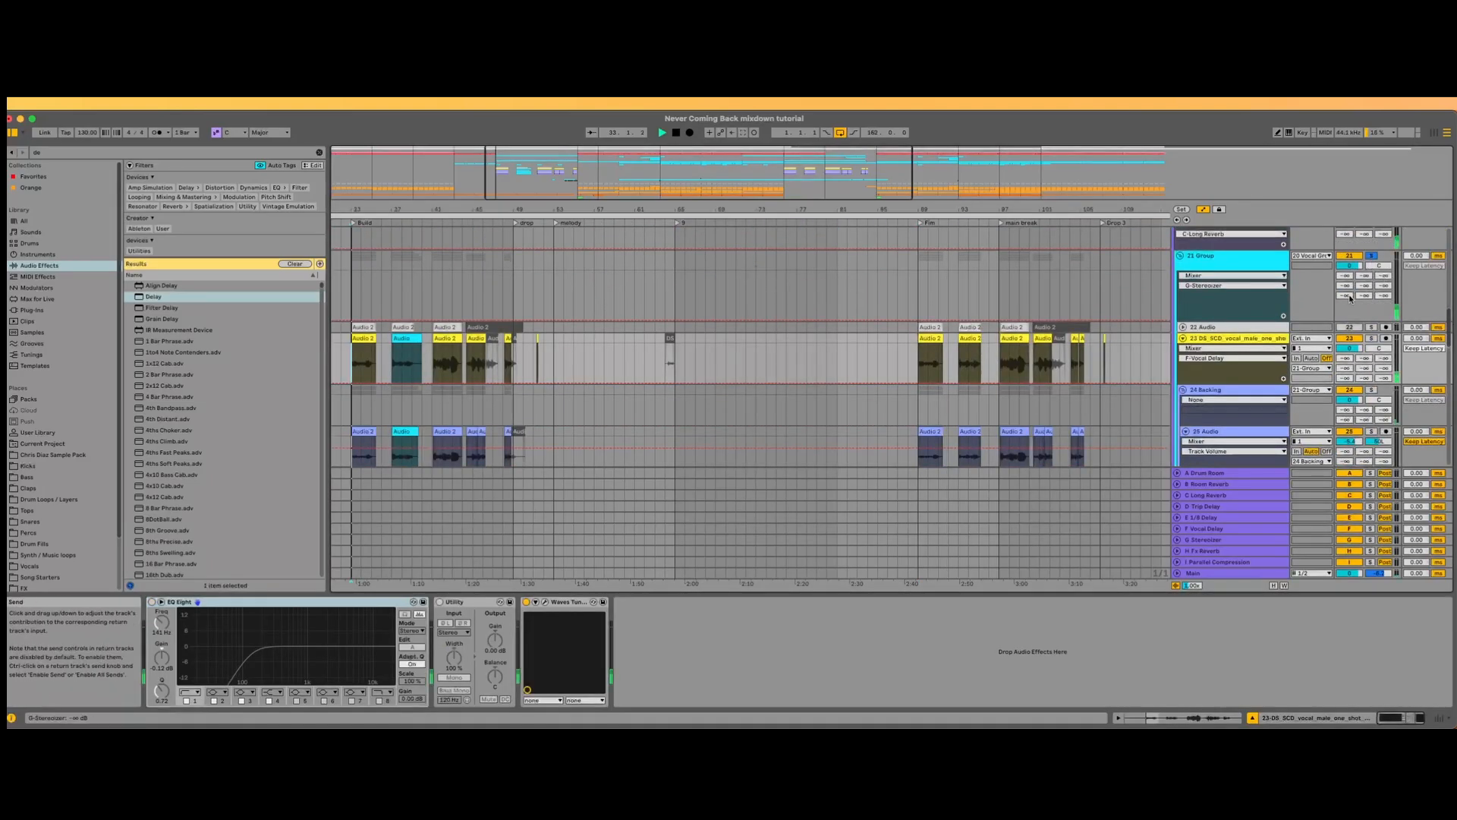
drag(1350, 298, 1349, 300)
key(space)
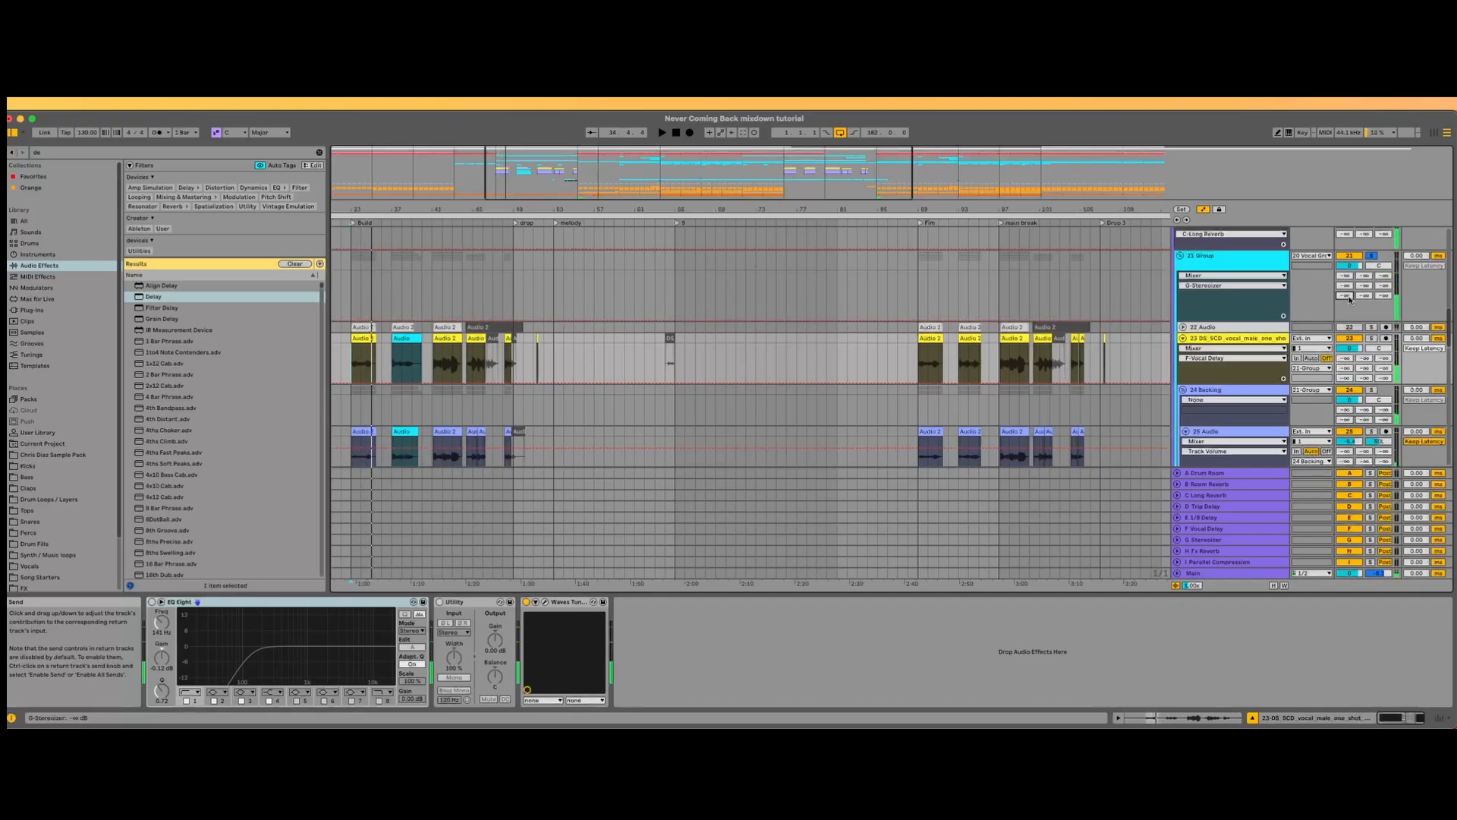
- Deactivate the 24 Backing group and play the track 23 vocal from bar 33 while trying its send to return G
scroll(1234, 393, down, 2)
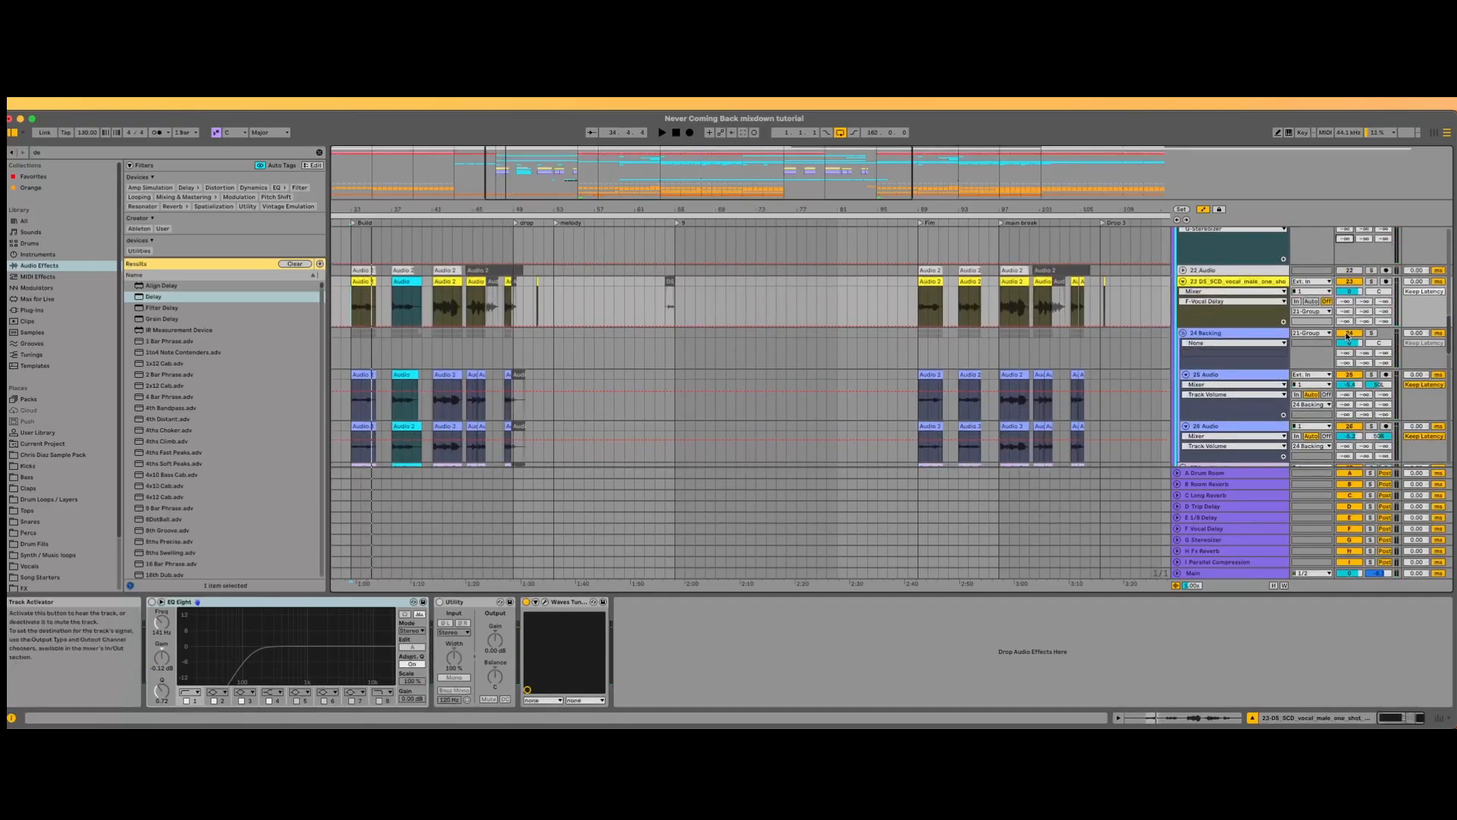
scroll(1266, 394, up, 4)
scroll(1264, 390, down, 2)
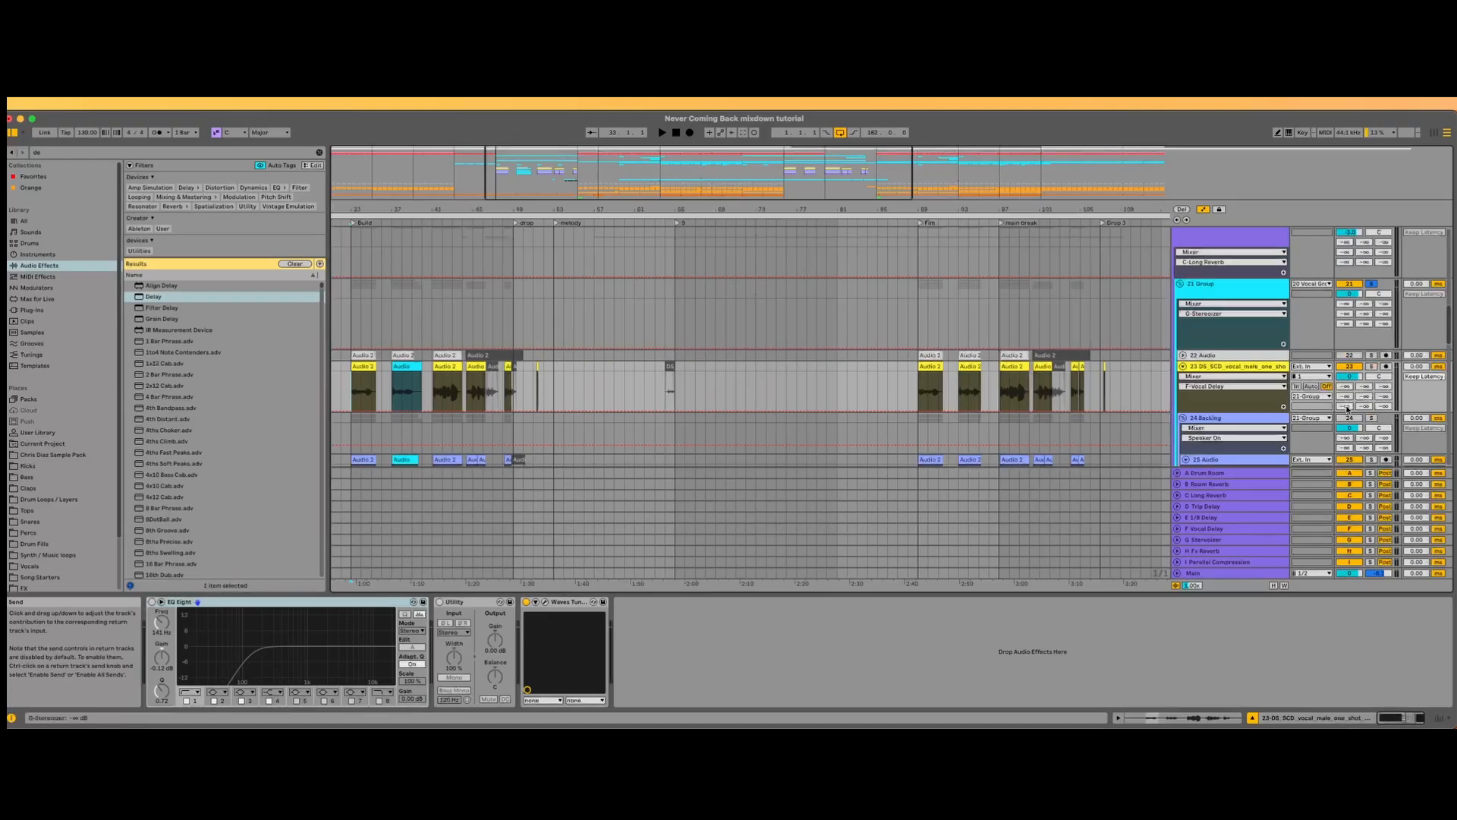
mouse_move(1344, 406)
mouse_down()
mouse_move(1345, 334)
mouse_move(1344, 409)
mouse_up()
key(space)
key(space)
key(space)
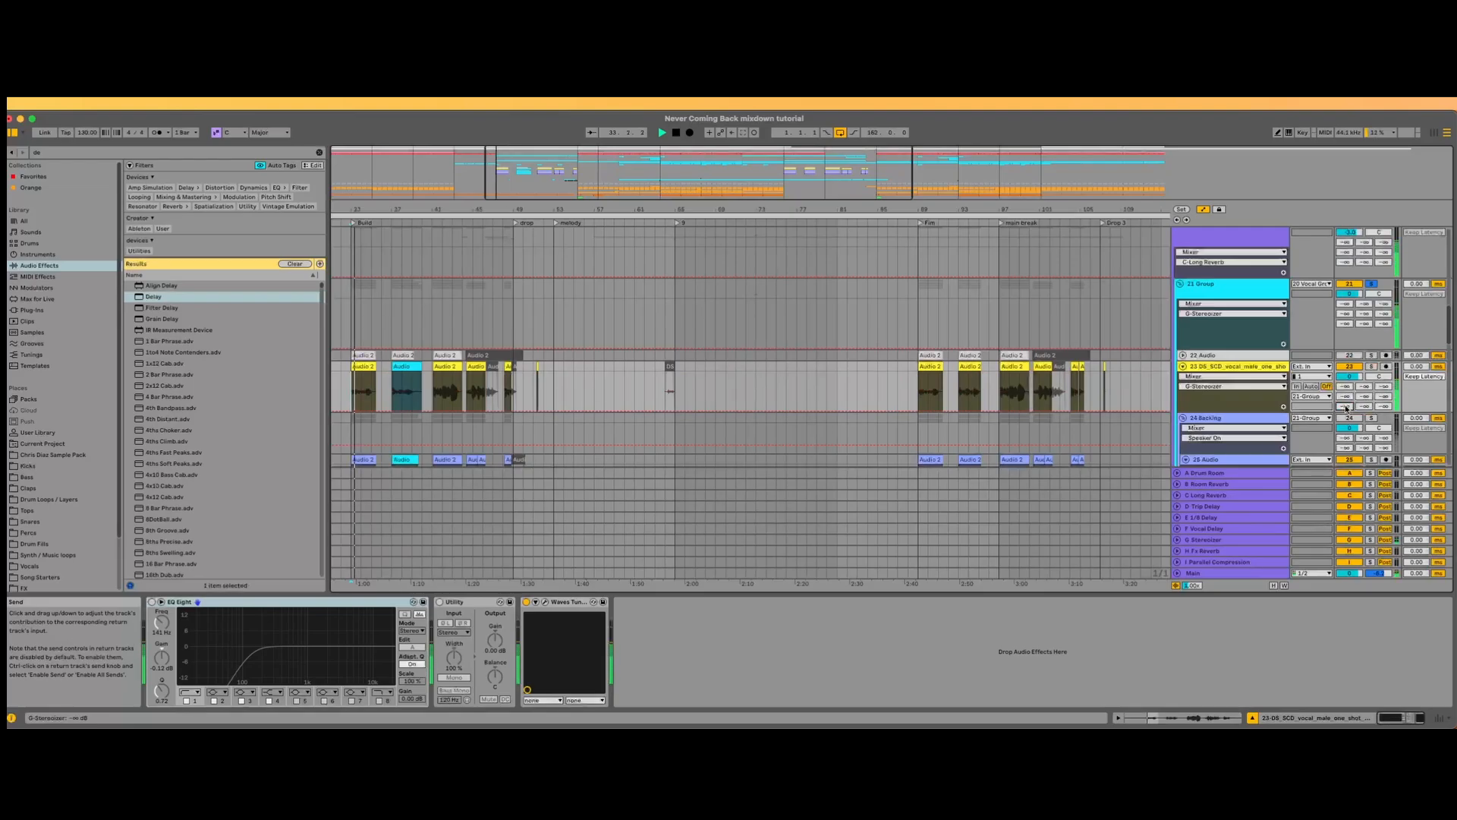
- Raise the track 23 vocal's send to return G and replay it from bar 33 to hear the widening
drag(1345, 409, 1344, 402)
key(space)
key(space)
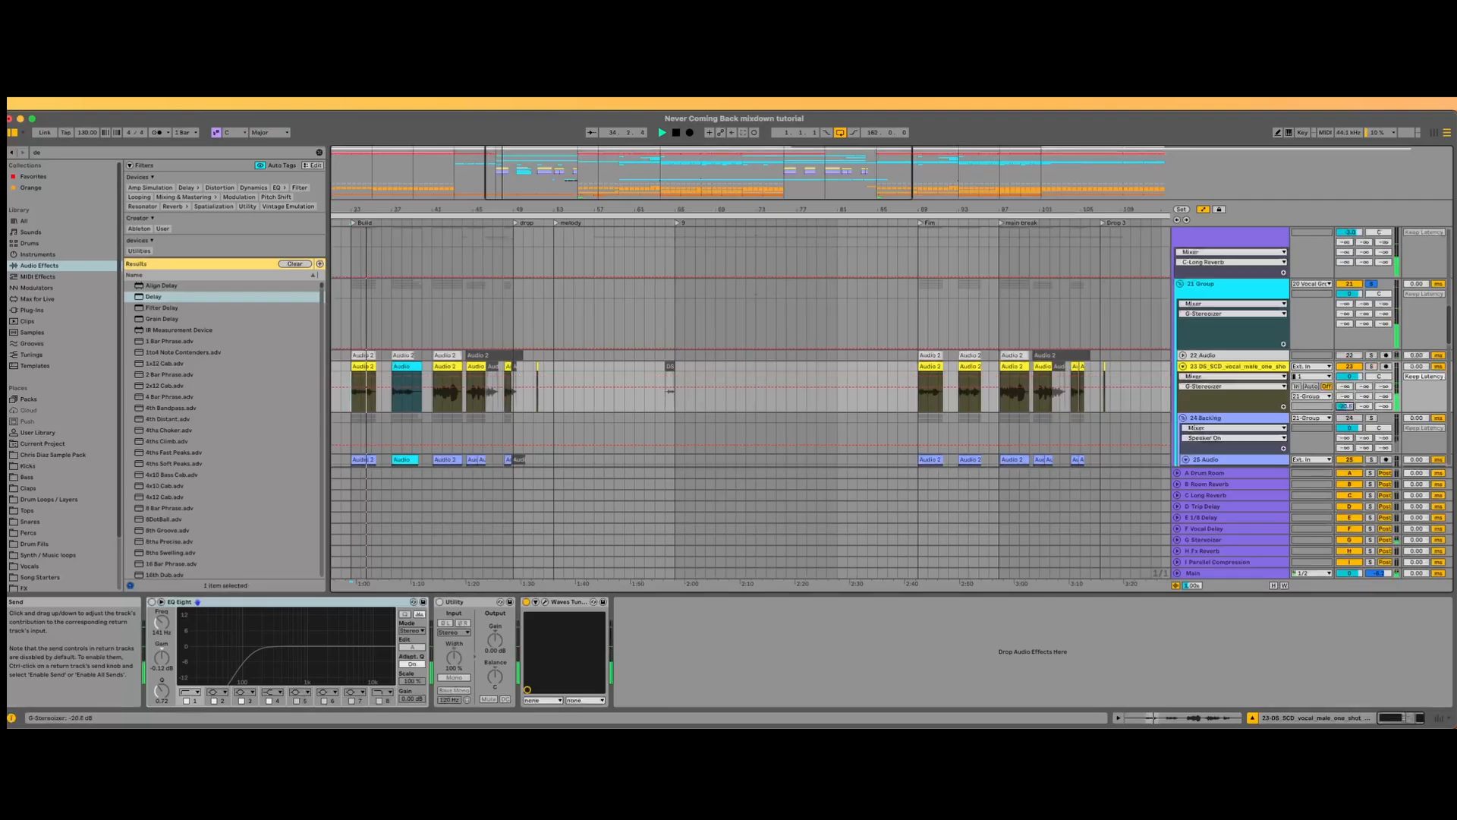
scroll(400, 382, up, 5)
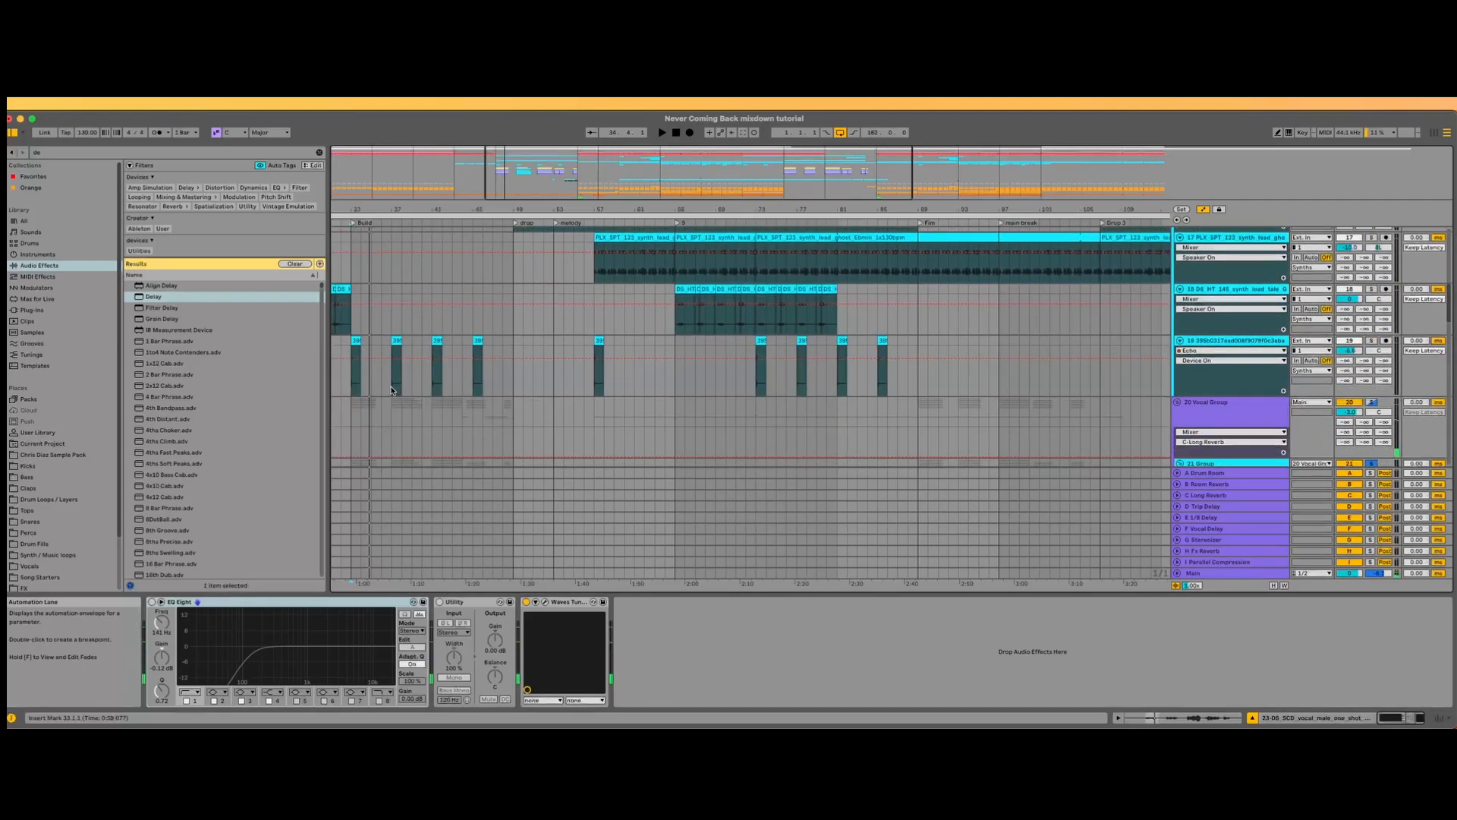
click(393, 390)
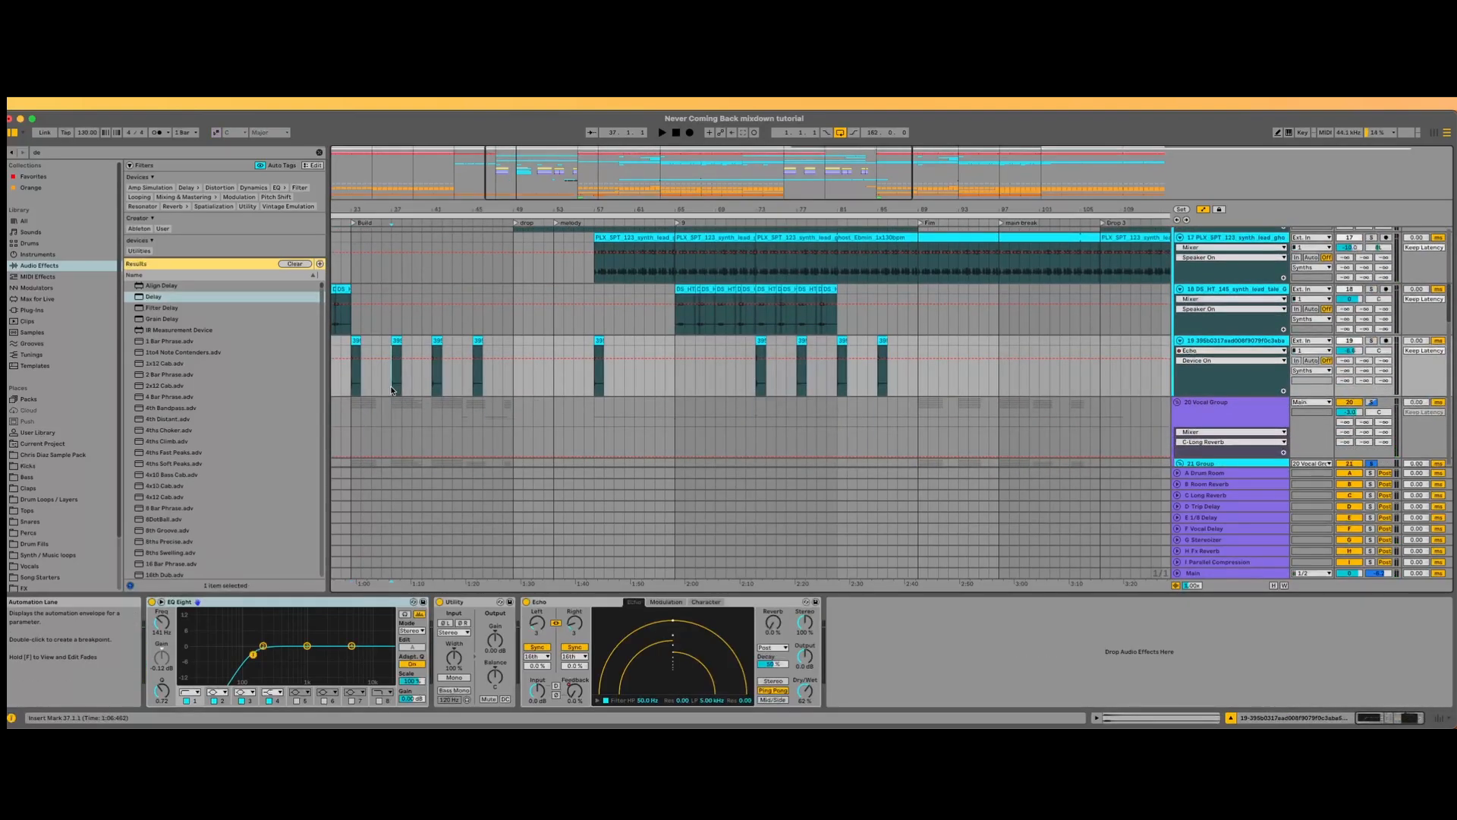
scroll(392, 390, up, 4)
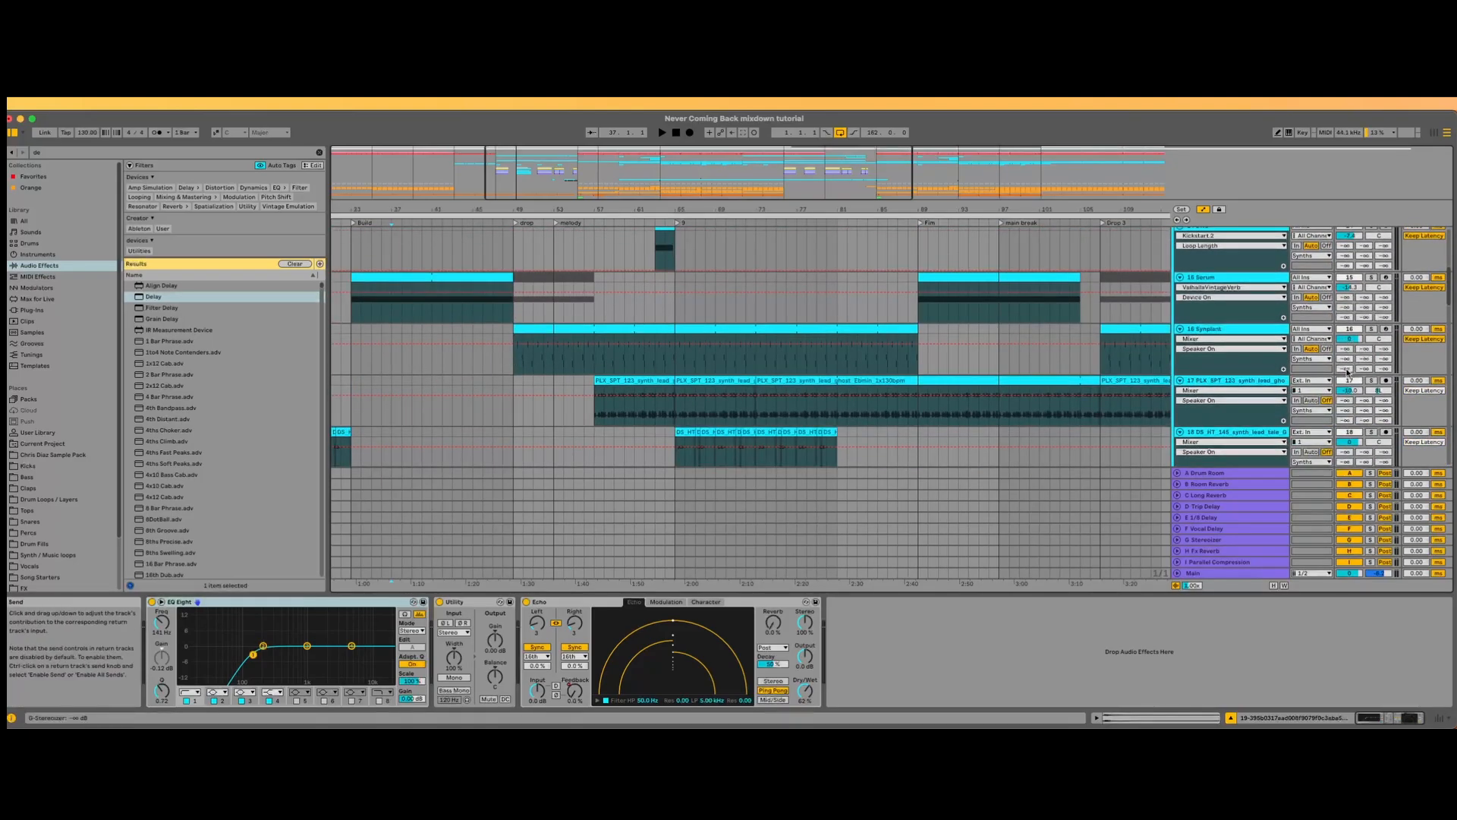
scroll(759, 394, down, 1)
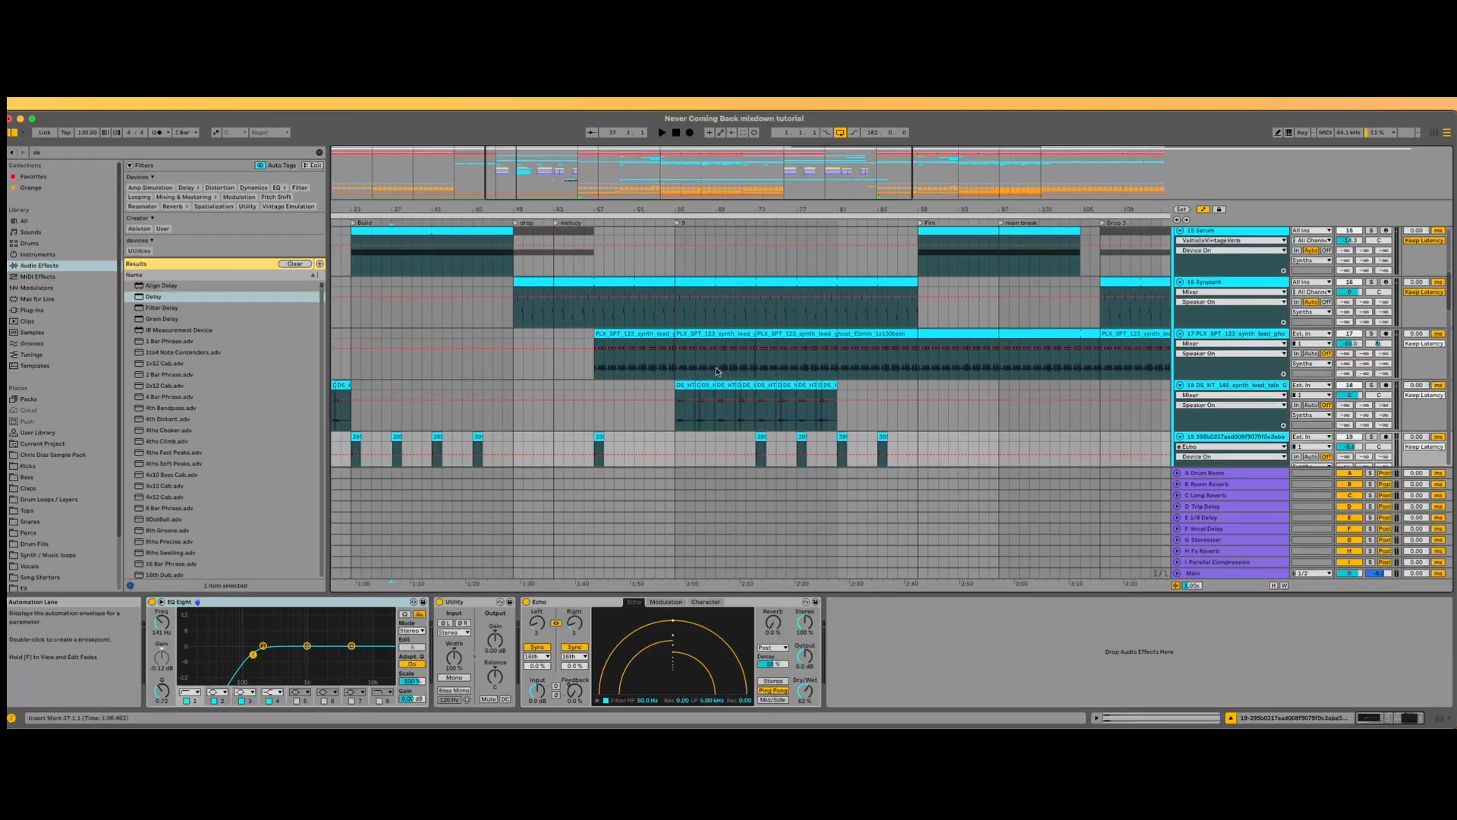
scroll(784, 403, down, 2)
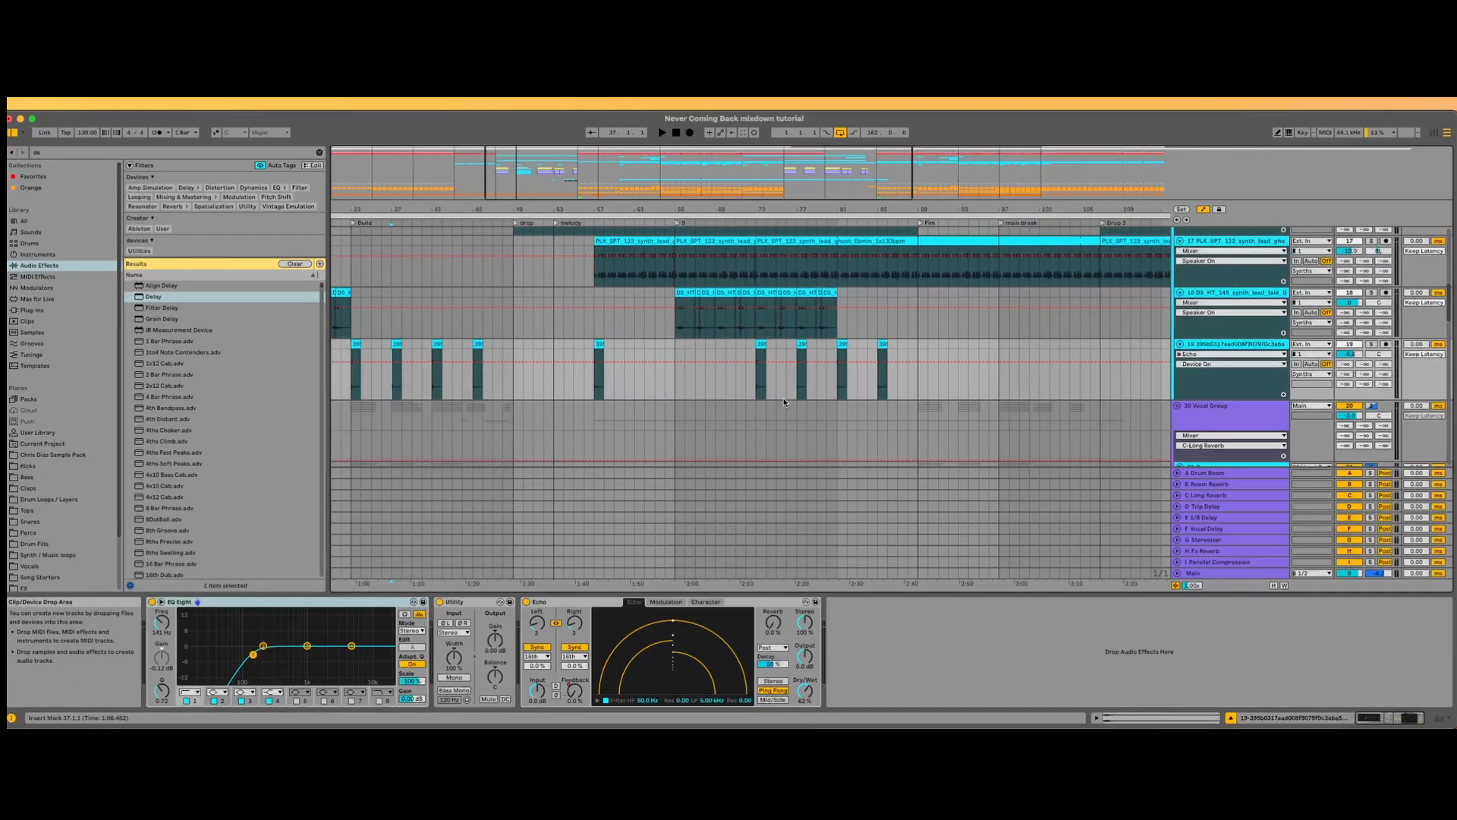
scroll(784, 402, down, 3)
- Find the stock Reverb among the audio effects and load it onto return H Fx Reverb
click(1217, 551)
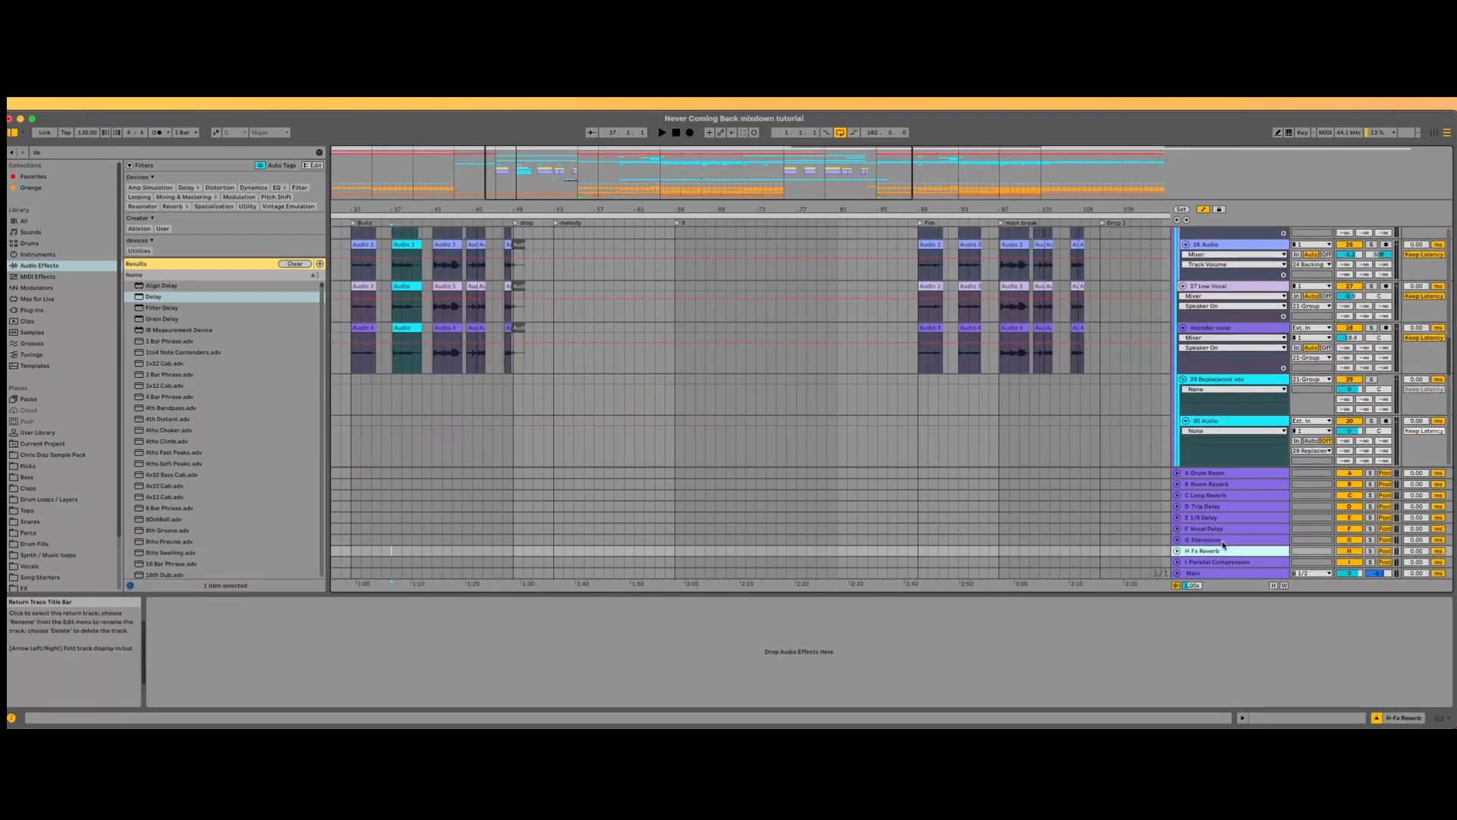
click(61, 152)
text(rever)
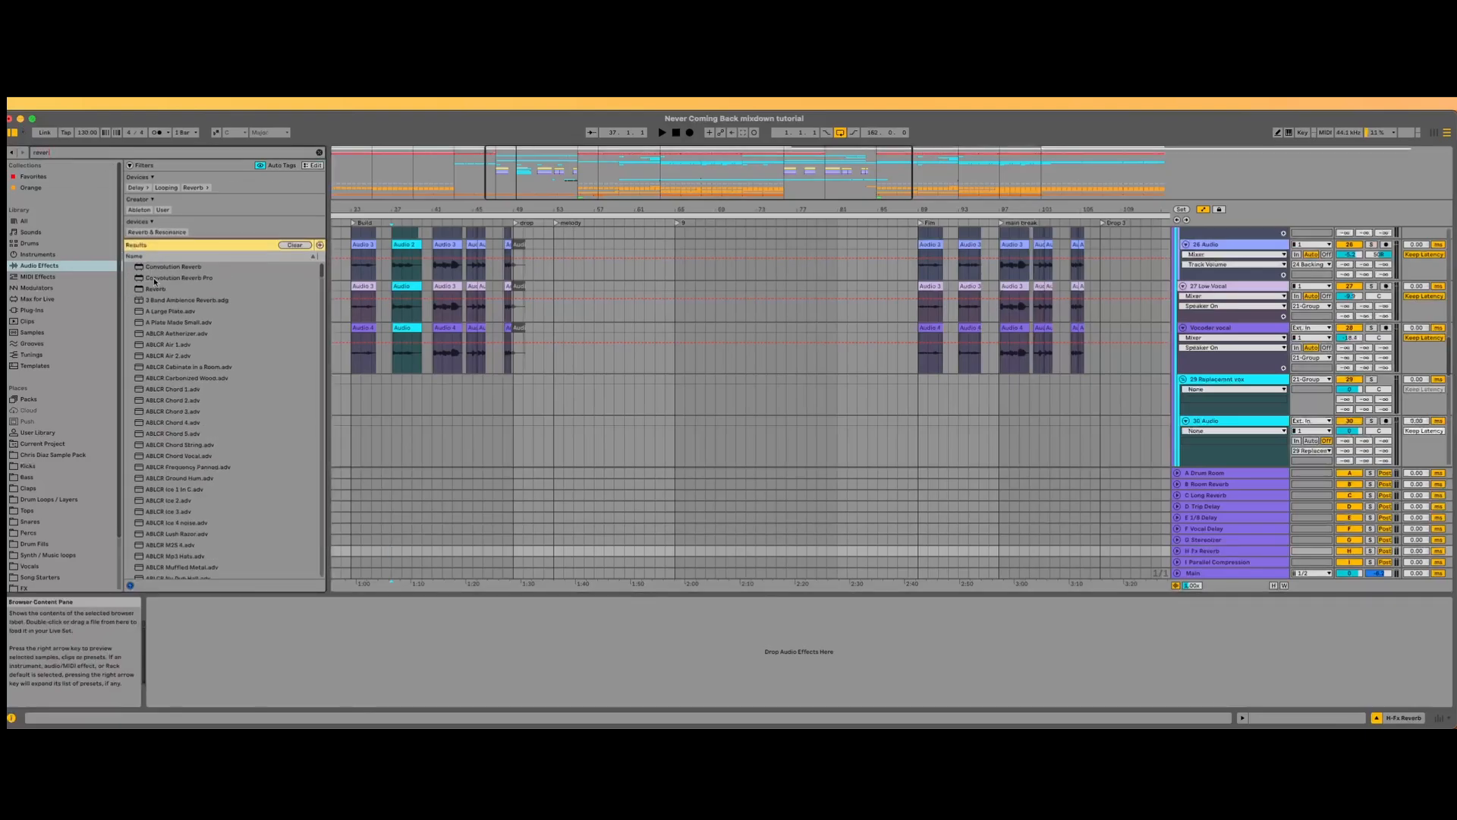
double_click(156, 288)
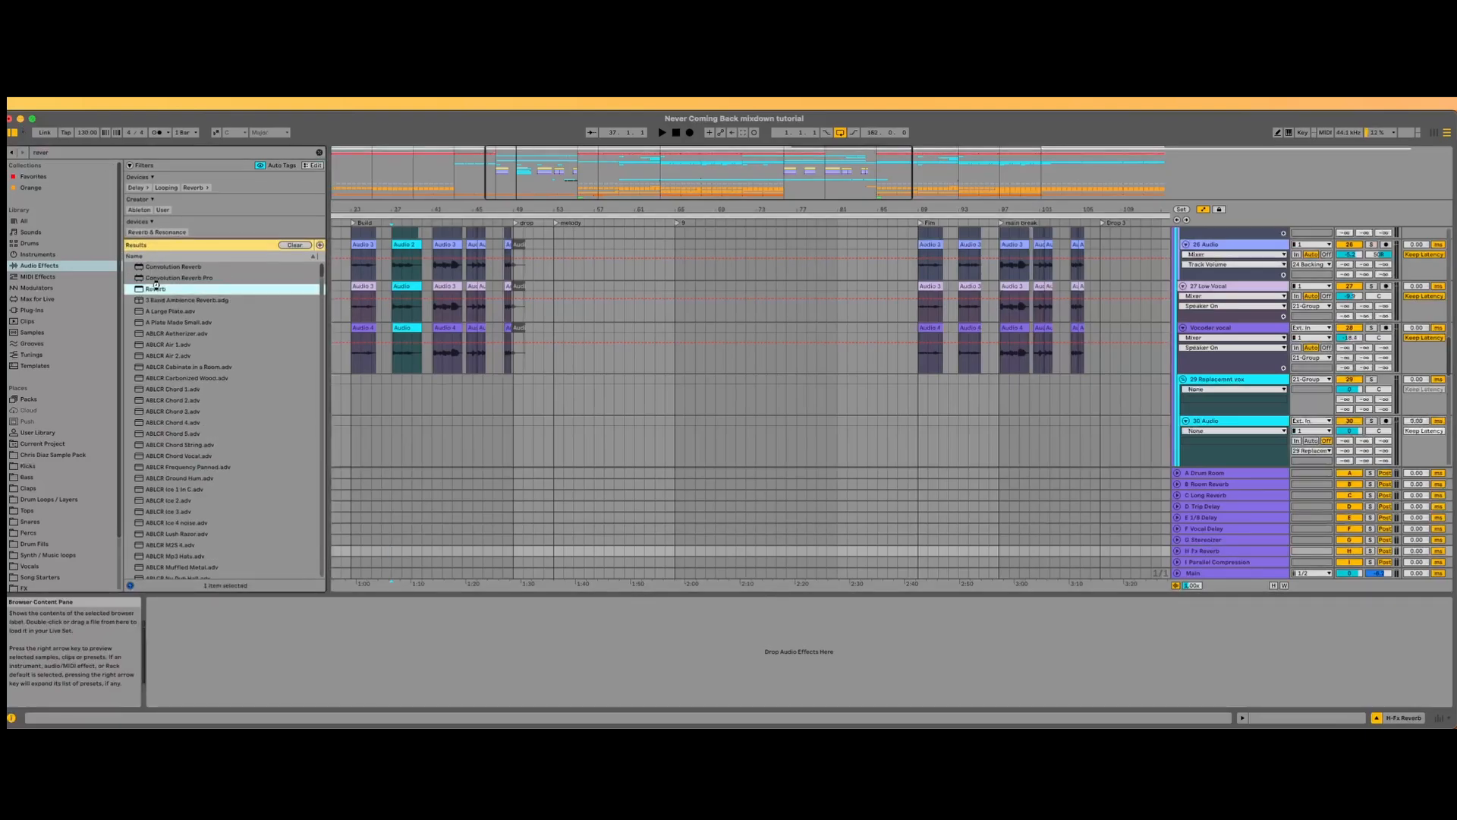
- Set the Reverb's decay to about 19 s, its diffusion filters to 113 Hz low and 11.4 kHz high, and dry/wet to 100%
click(189, 622)
click(162, 623)
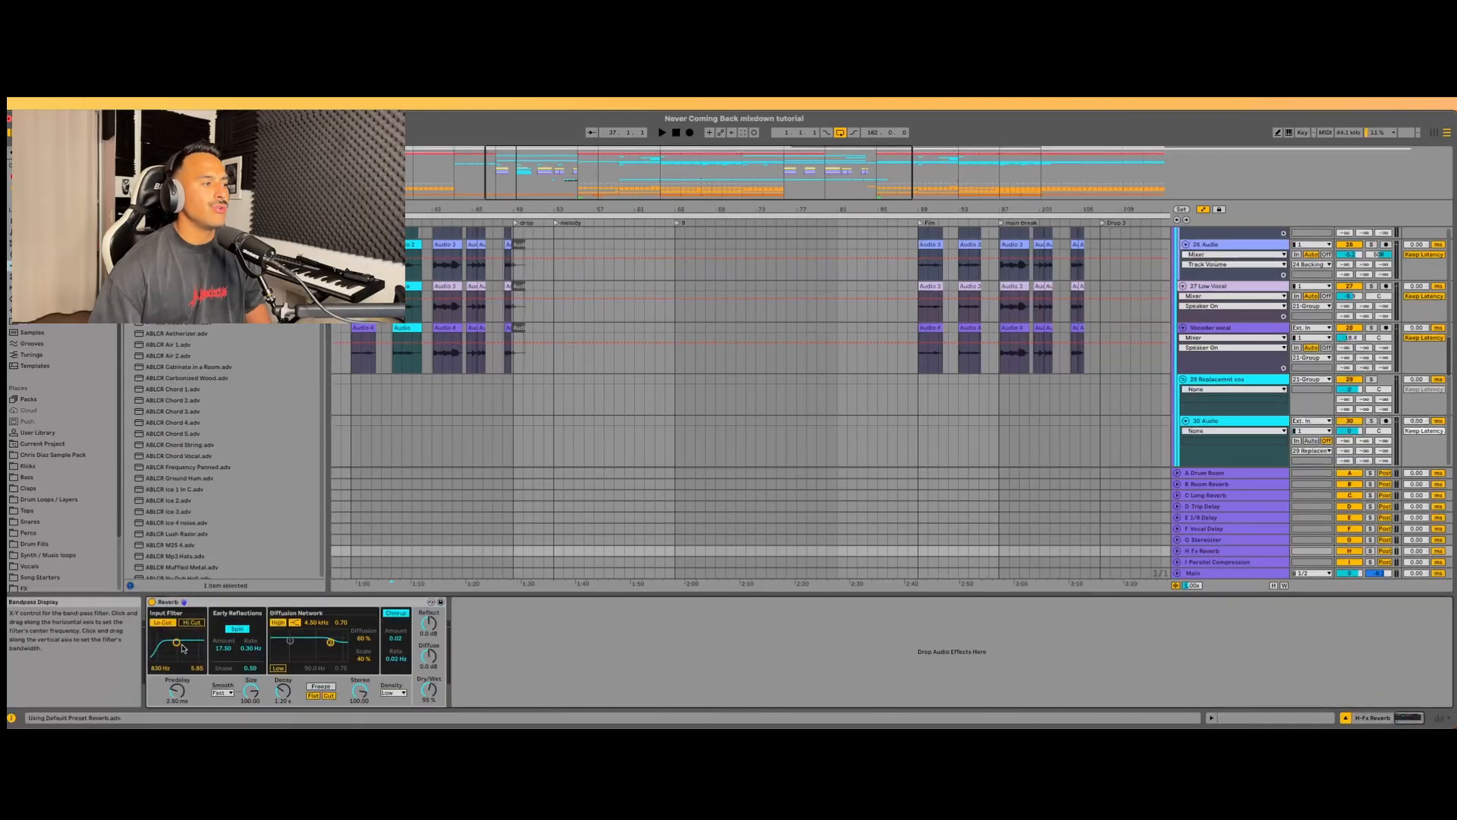
text(200)
key(Return)
drag(283, 690, 283, 678)
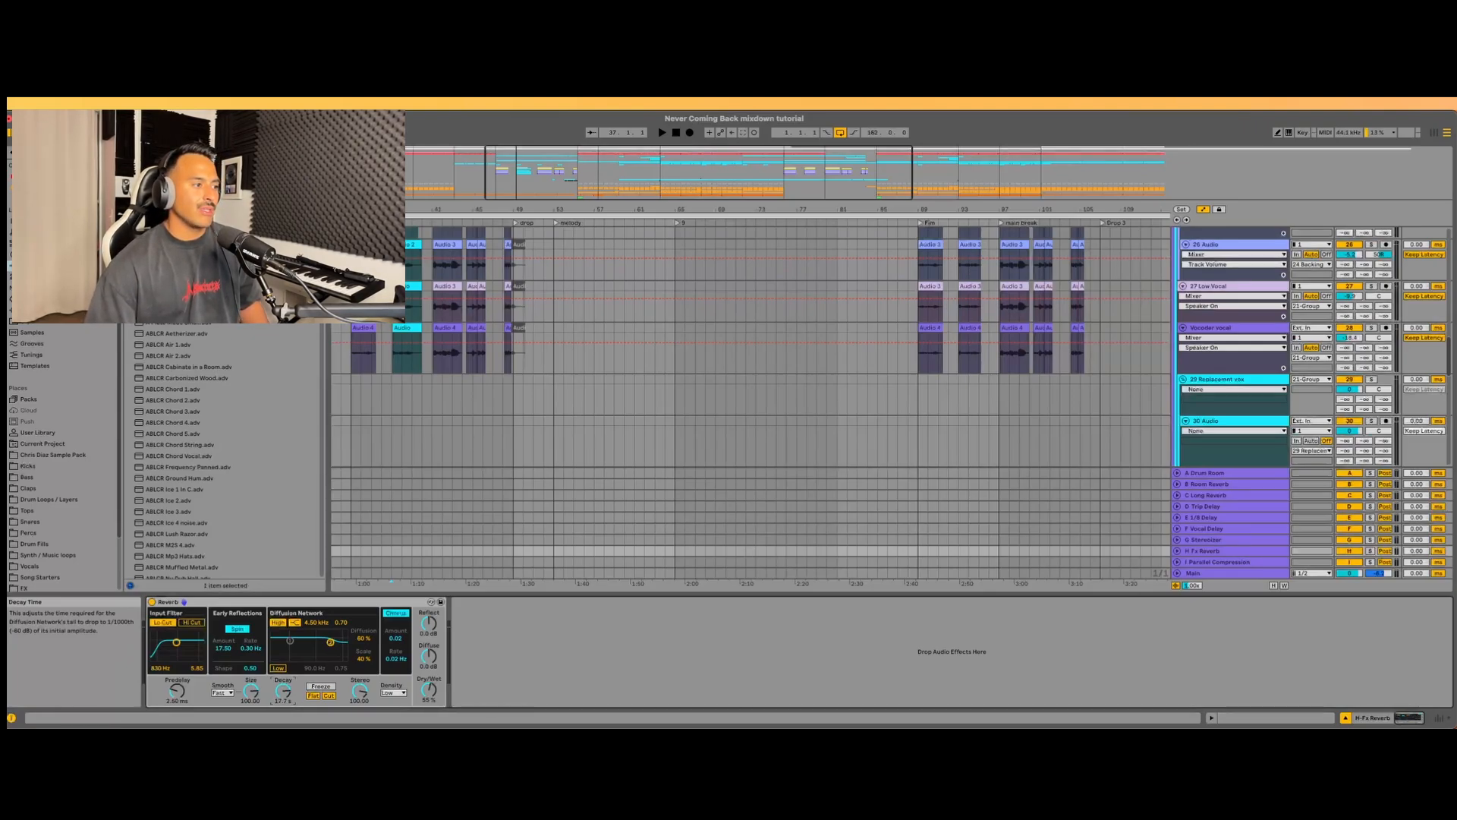
drag(283, 690, 283, 693)
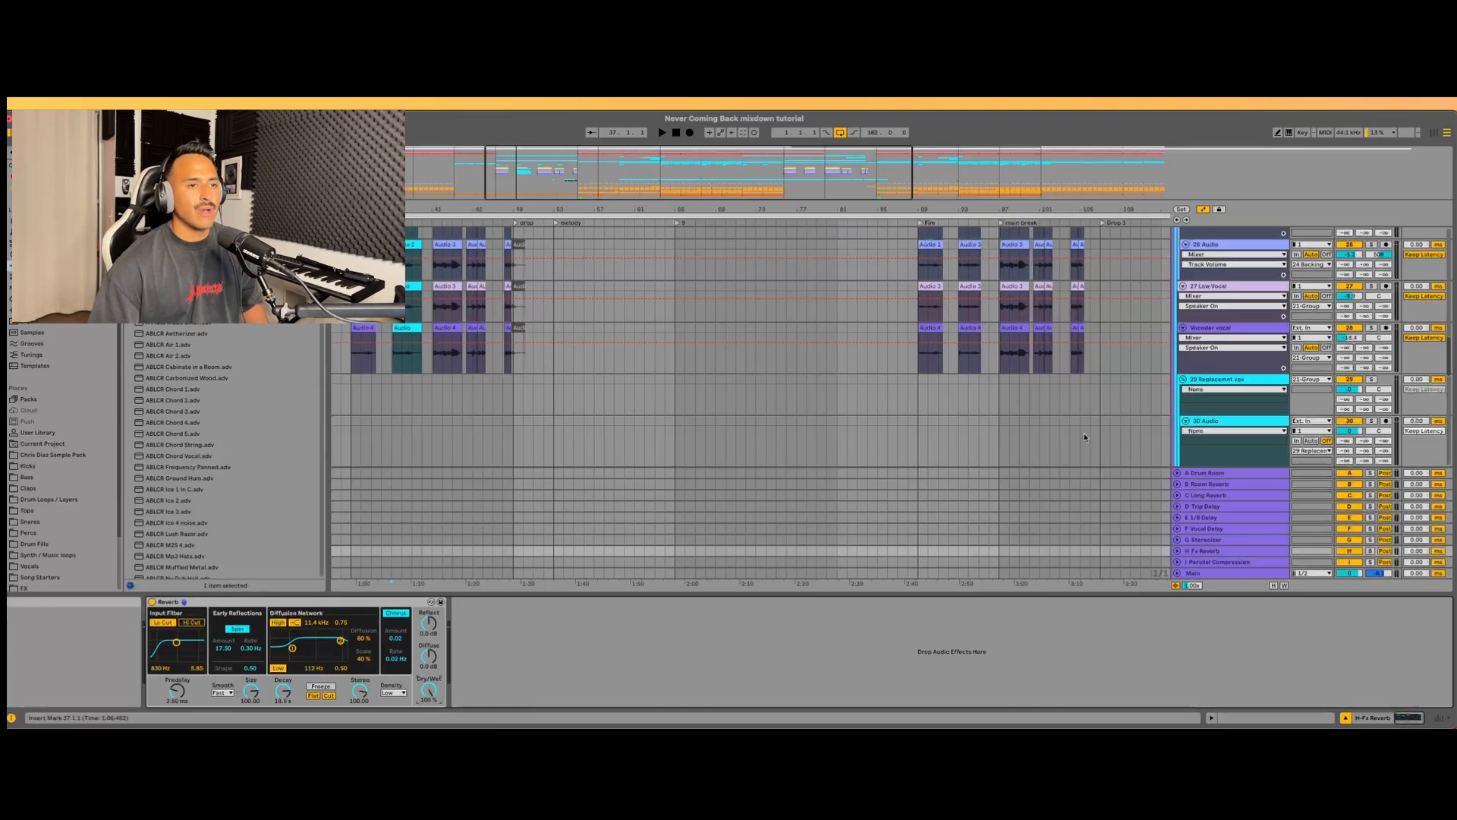
- Unfold the FX group, place the playhead on the 52 CD CRASH clip at the second drop and solo that track
scroll(1142, 413, down, 15)
scroll(1141, 411, up, 3)
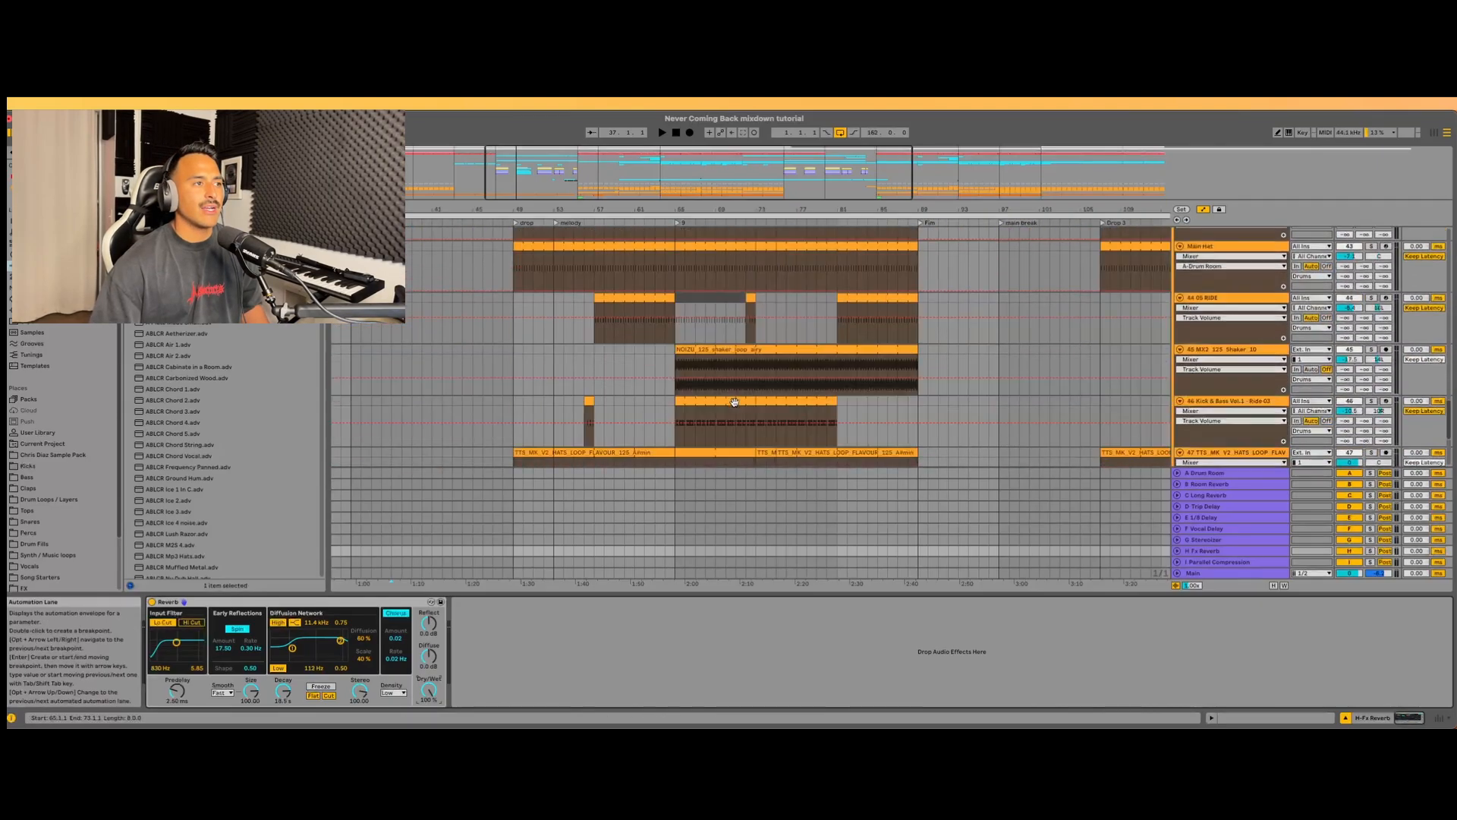
scroll(764, 405, up, 5)
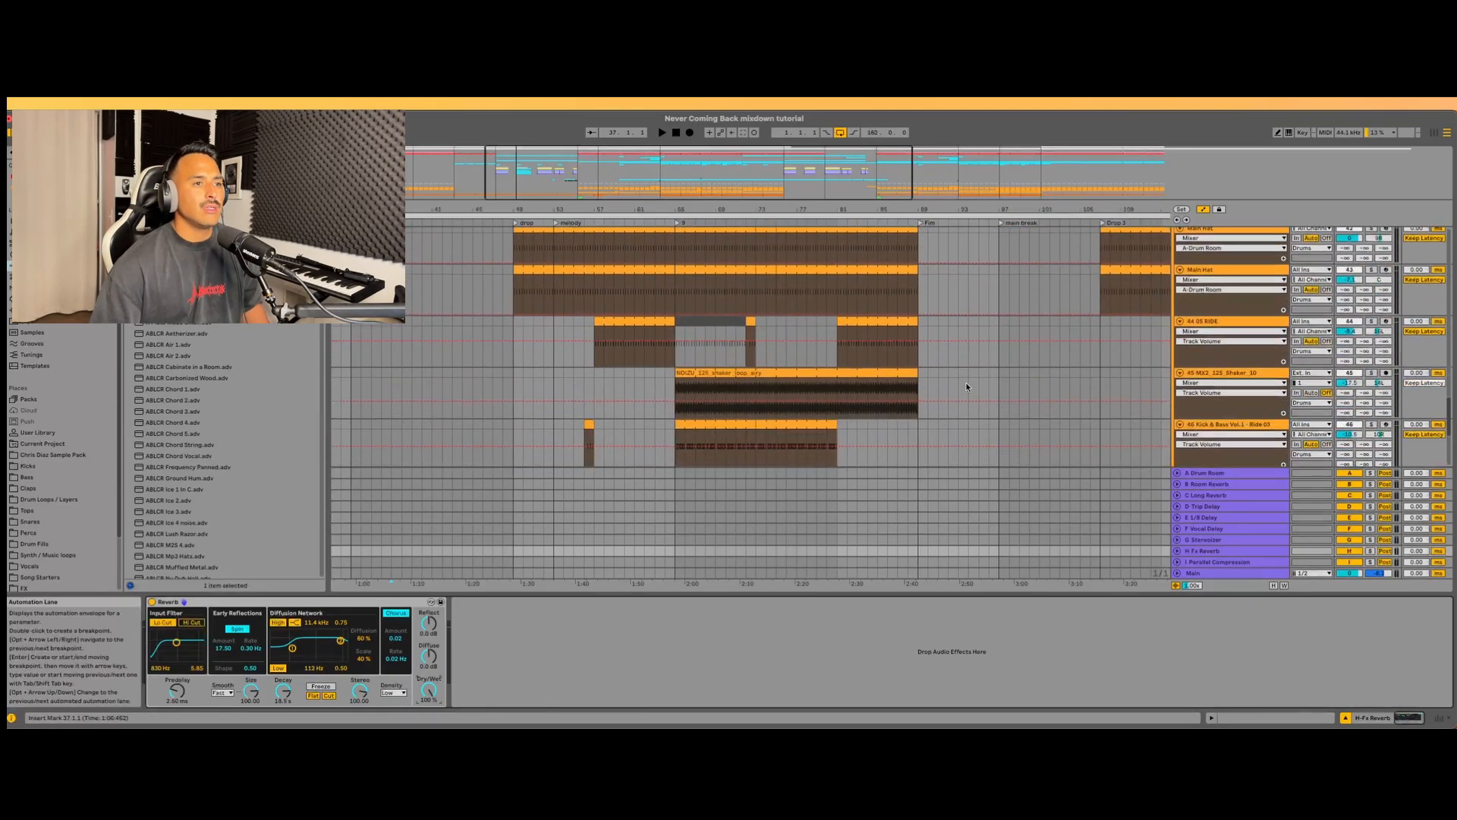
scroll(959, 379, down, 6)
click(1175, 437)
scroll(1138, 417, down, 3)
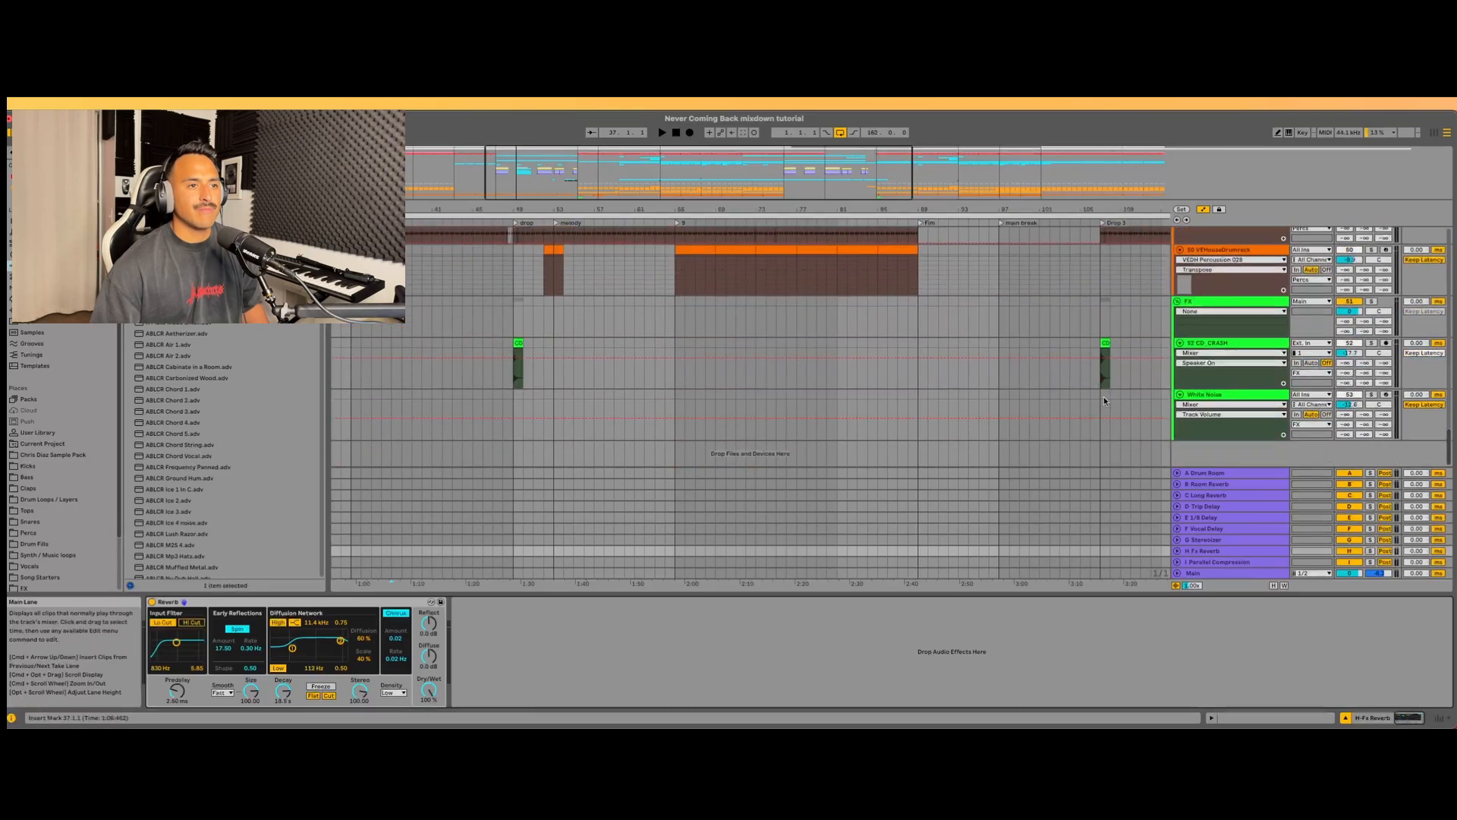
click(1103, 372)
click(1371, 343)
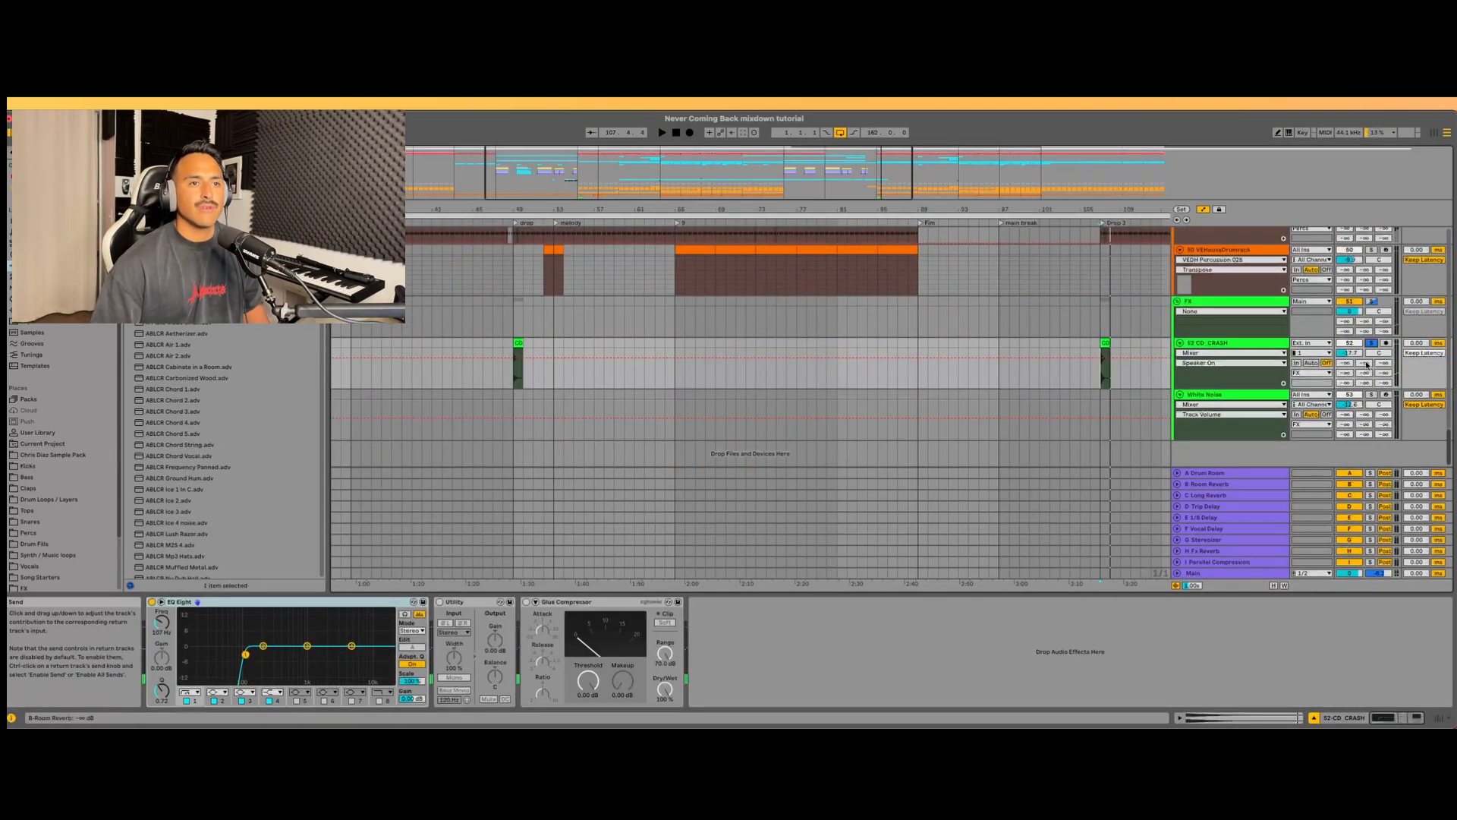
- Play the soloed crash while trying its send to return H Fx Reverb
click(1366, 382)
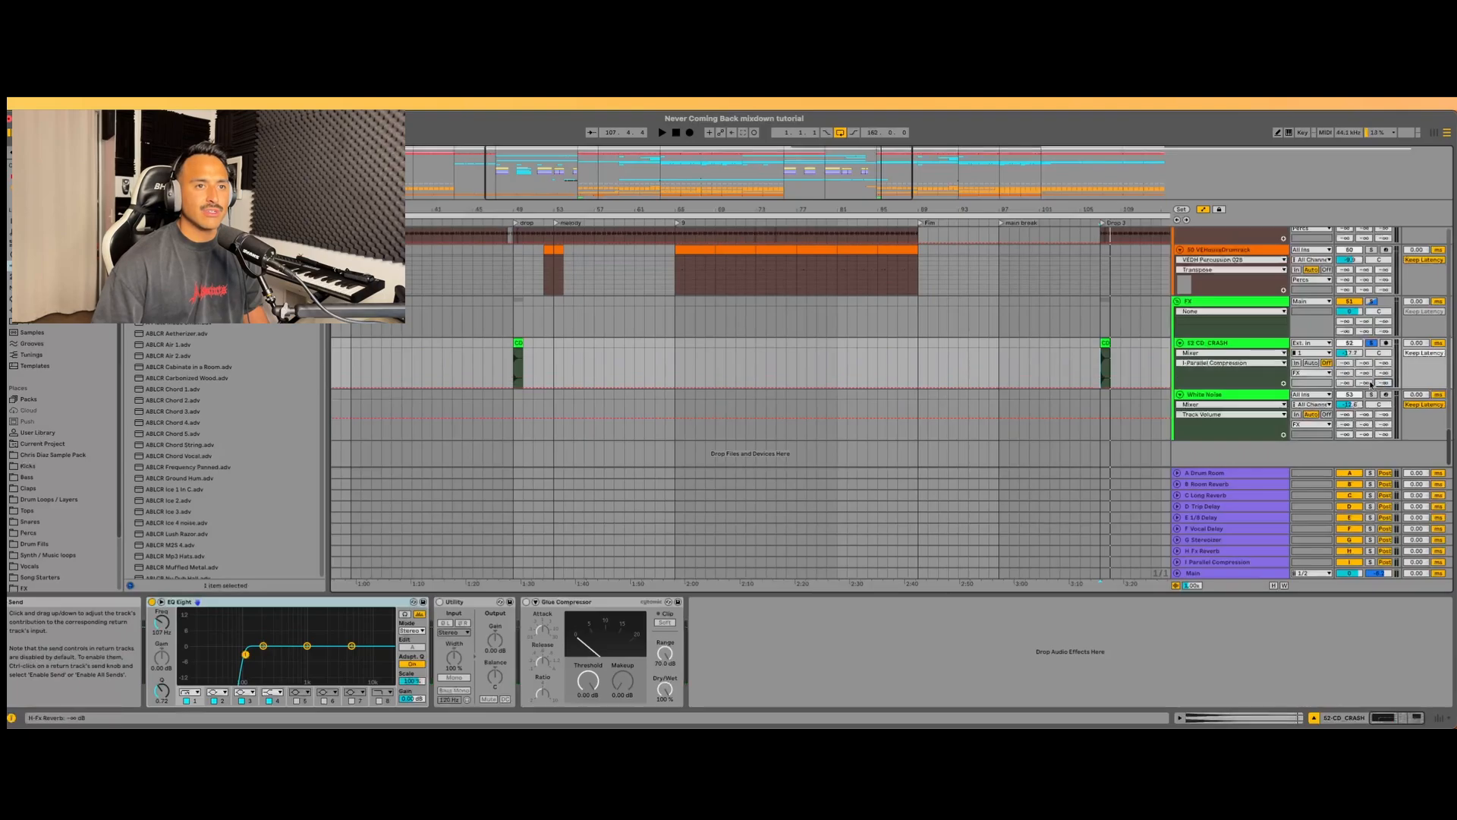
key(space)
mouse_move(1364, 382)
mouse_down()
mouse_move(1365, 357)
mouse_move(1365, 391)
mouse_up()
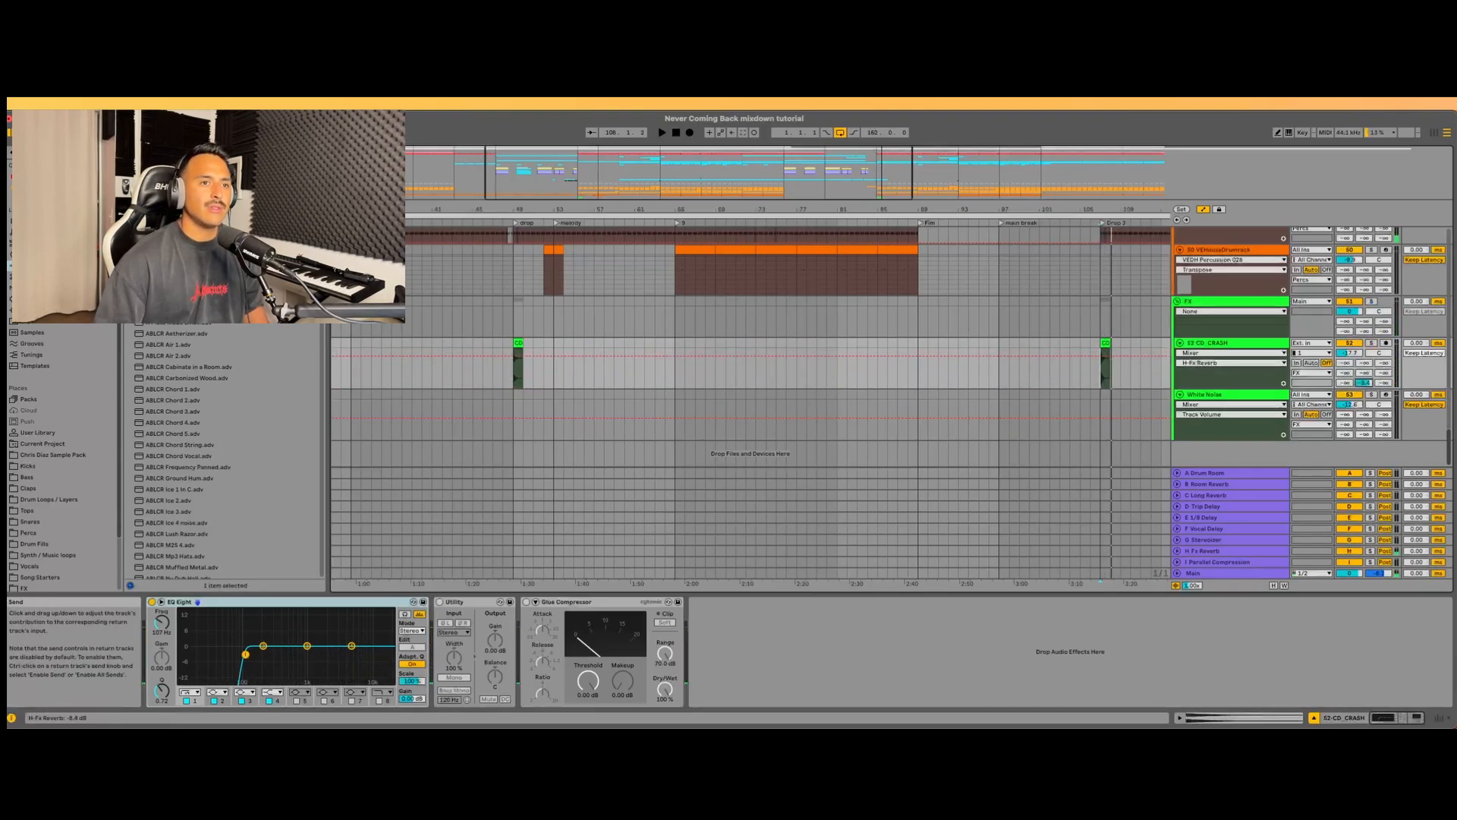
- Play the crash in the full mix from just before the second drop while raising its send to return H
click(1087, 361)
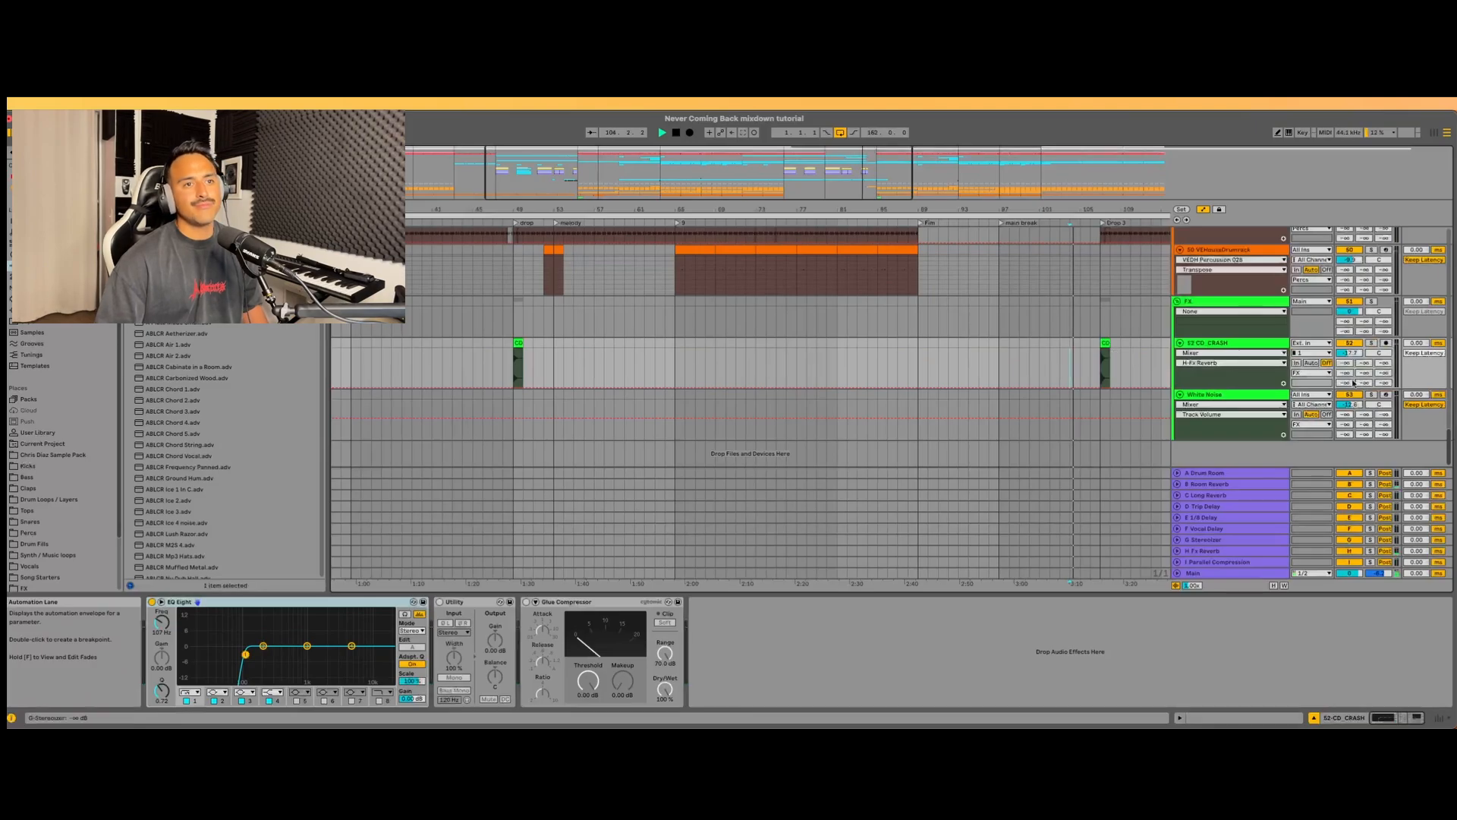
drag(1370, 385, 1369, 357)
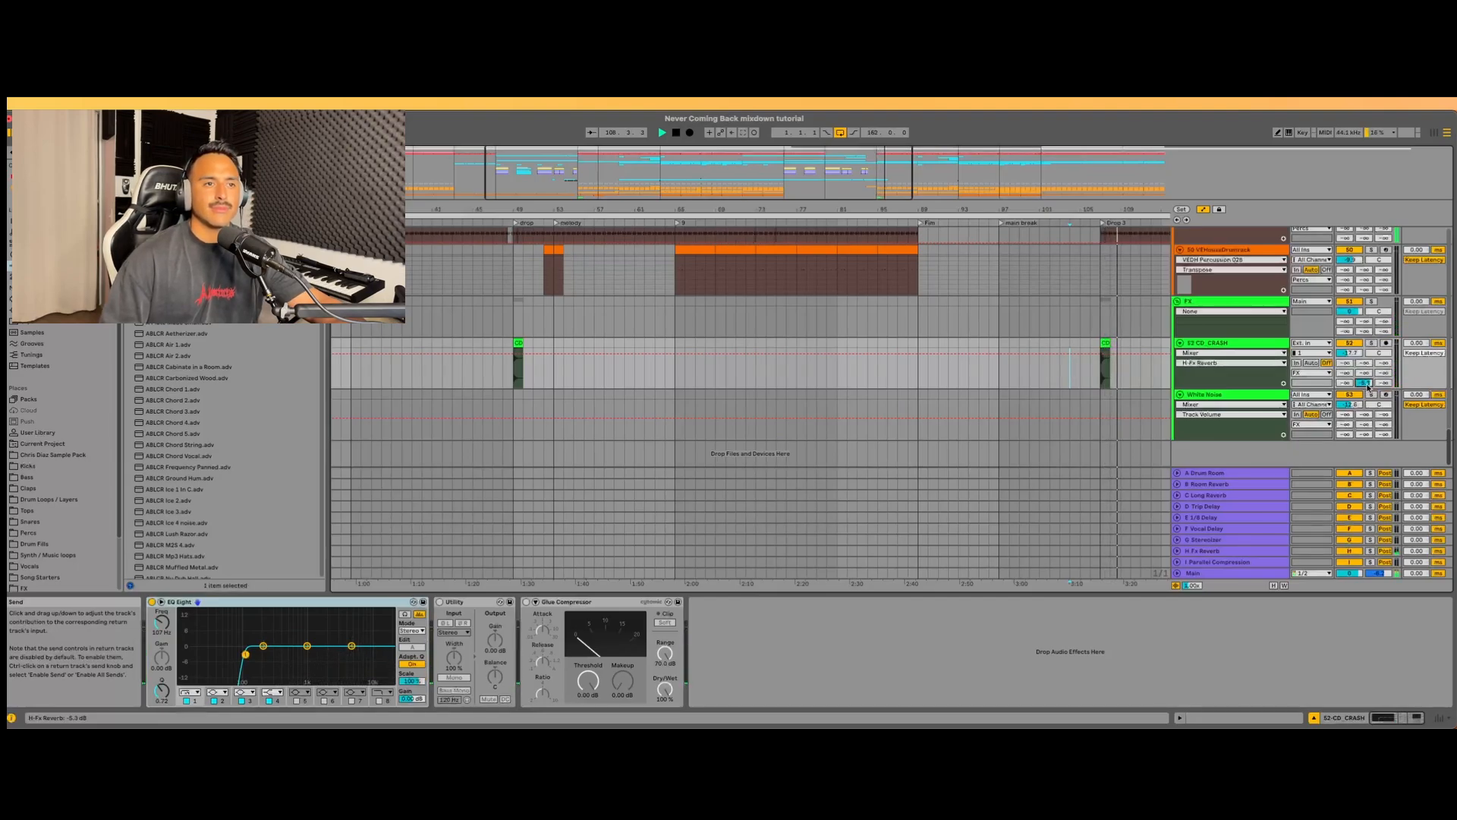
drag(1370, 356, 1349, 385)
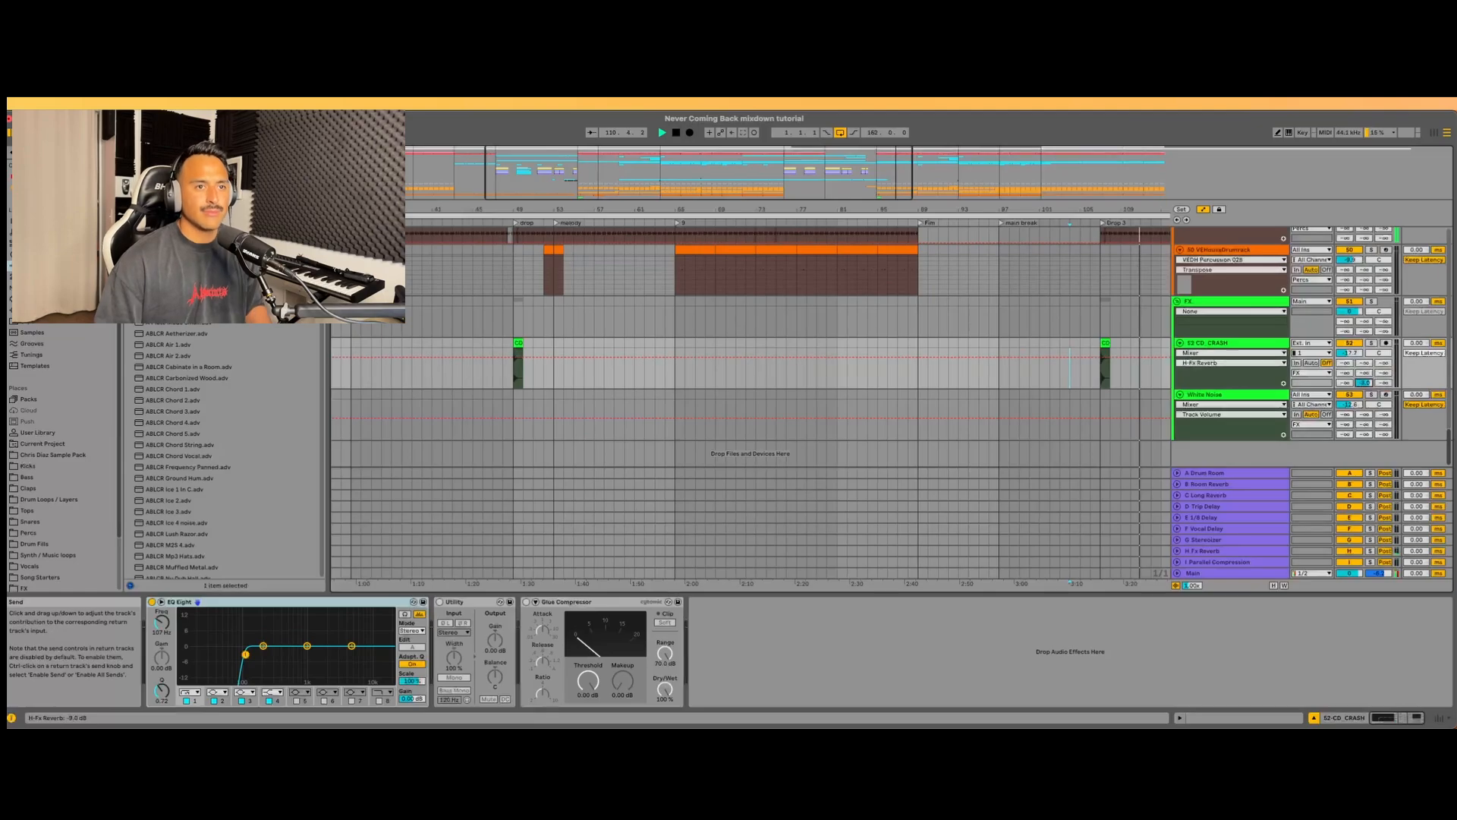
key(space)
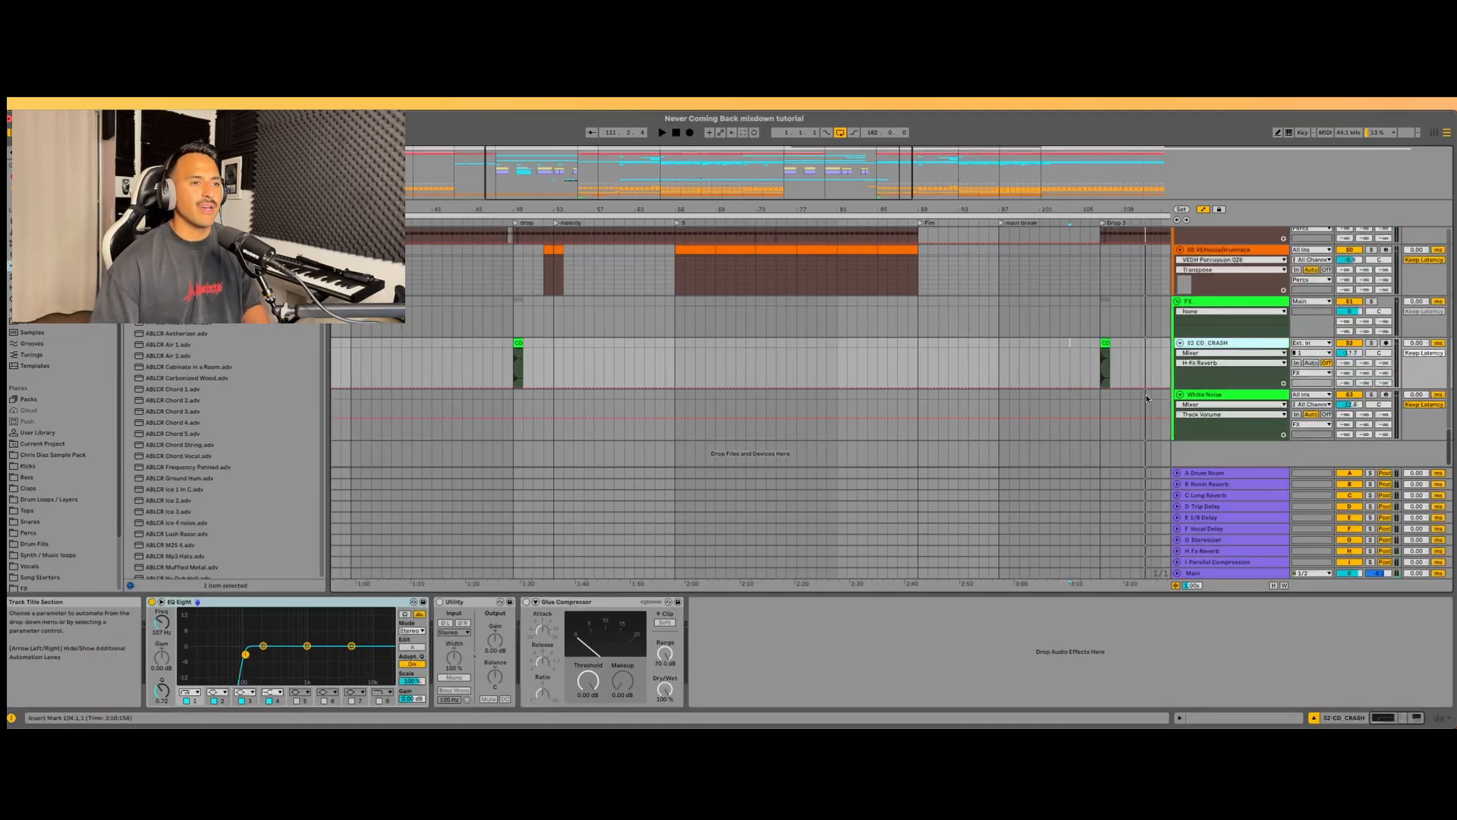
- Select return I Parallel Compression and fold the Synths group and the 20 Vocal Group
click(1254, 396)
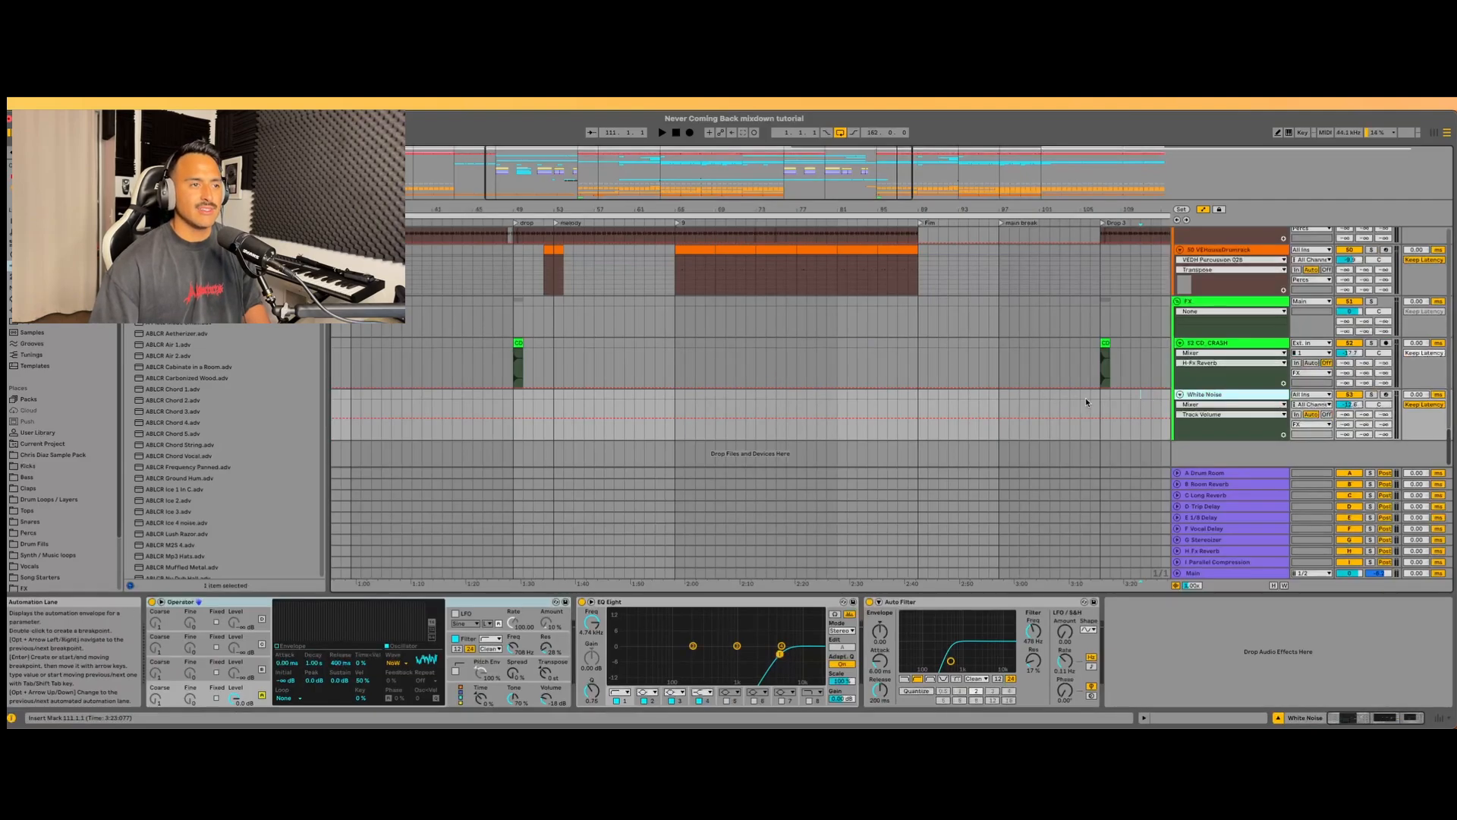
click(1230, 561)
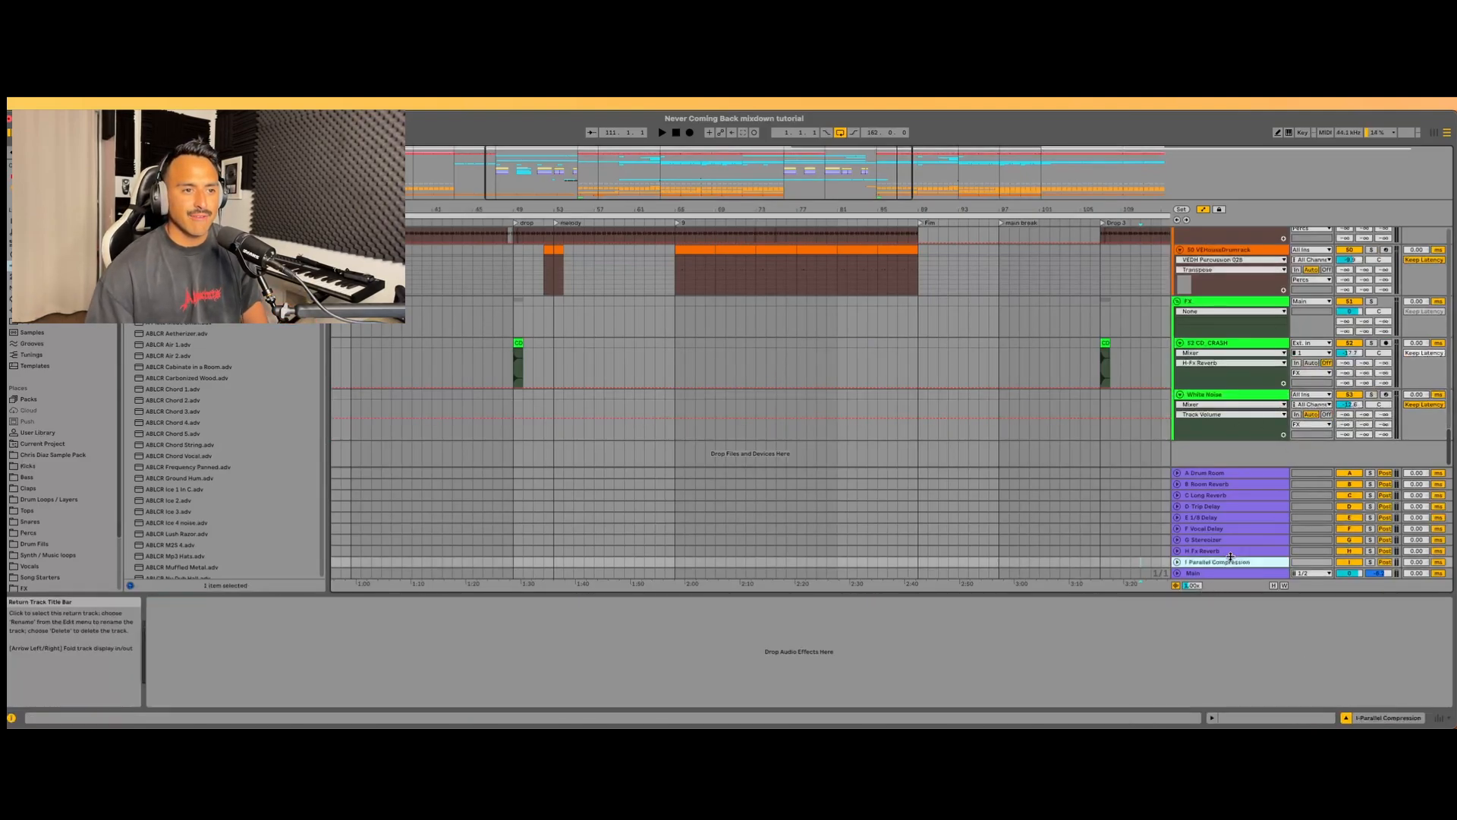
scroll(1262, 431, up, 15)
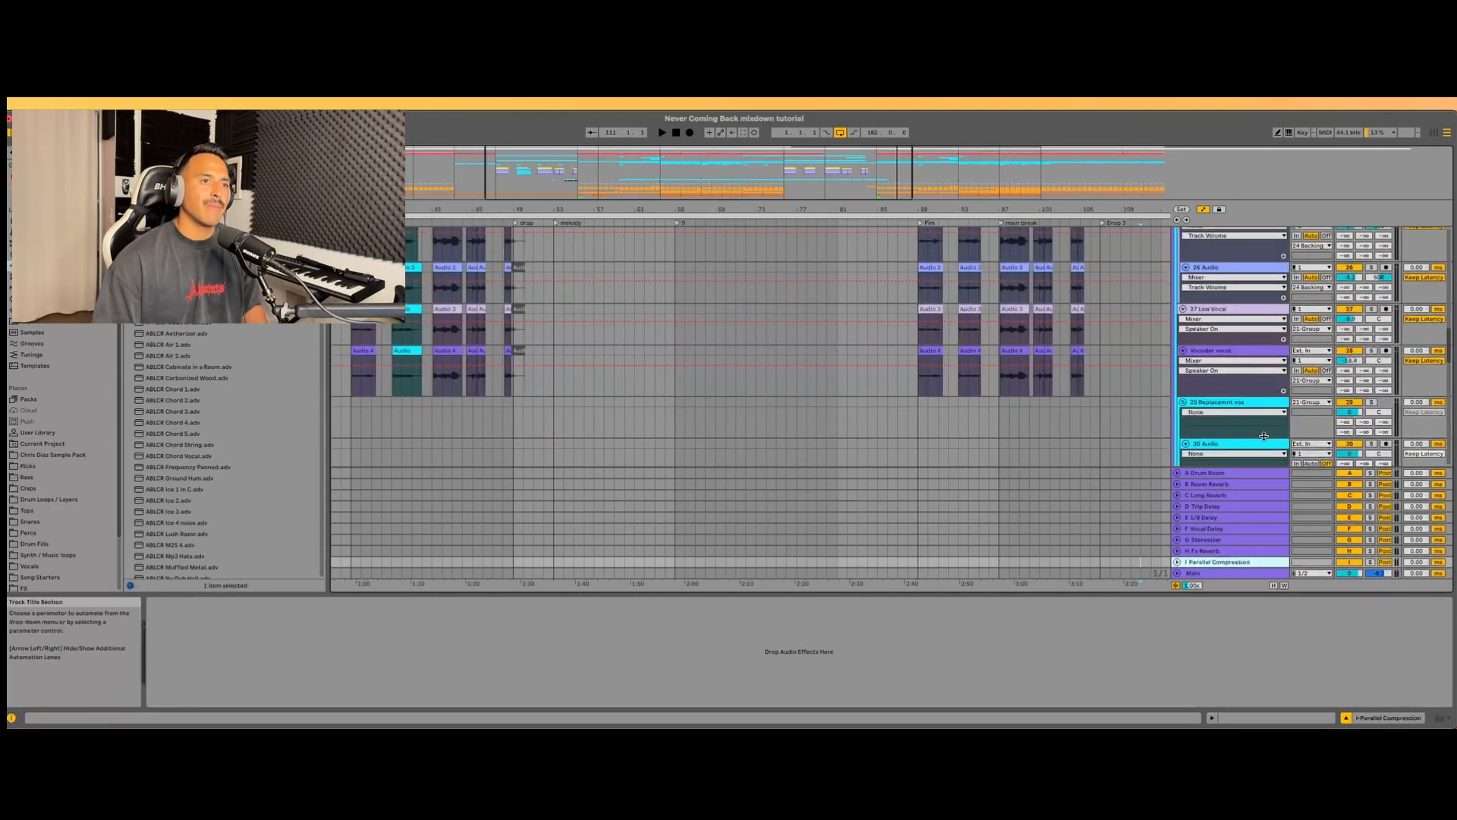
scroll(1265, 443, up, 10)
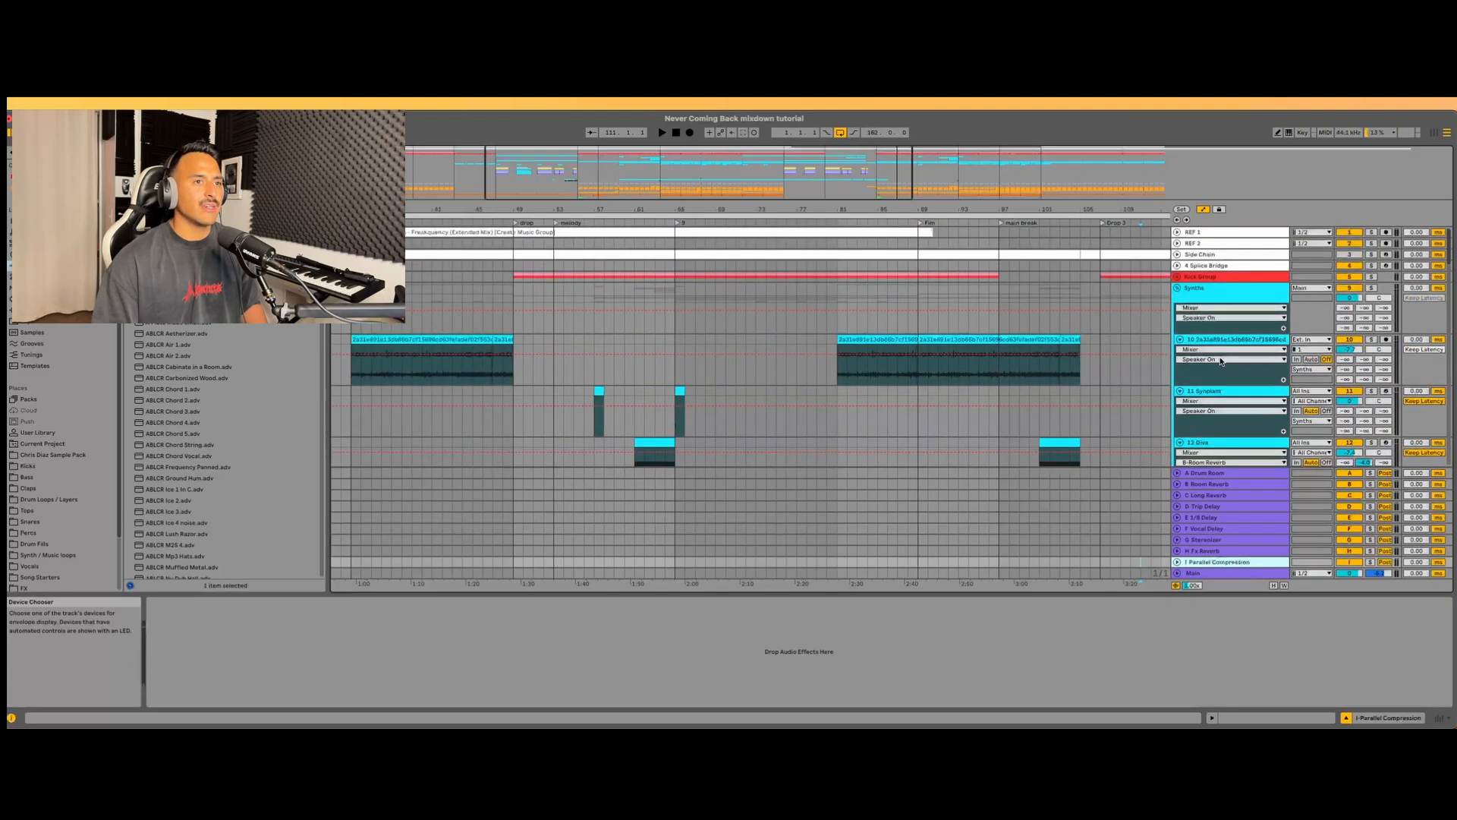
click(1177, 287)
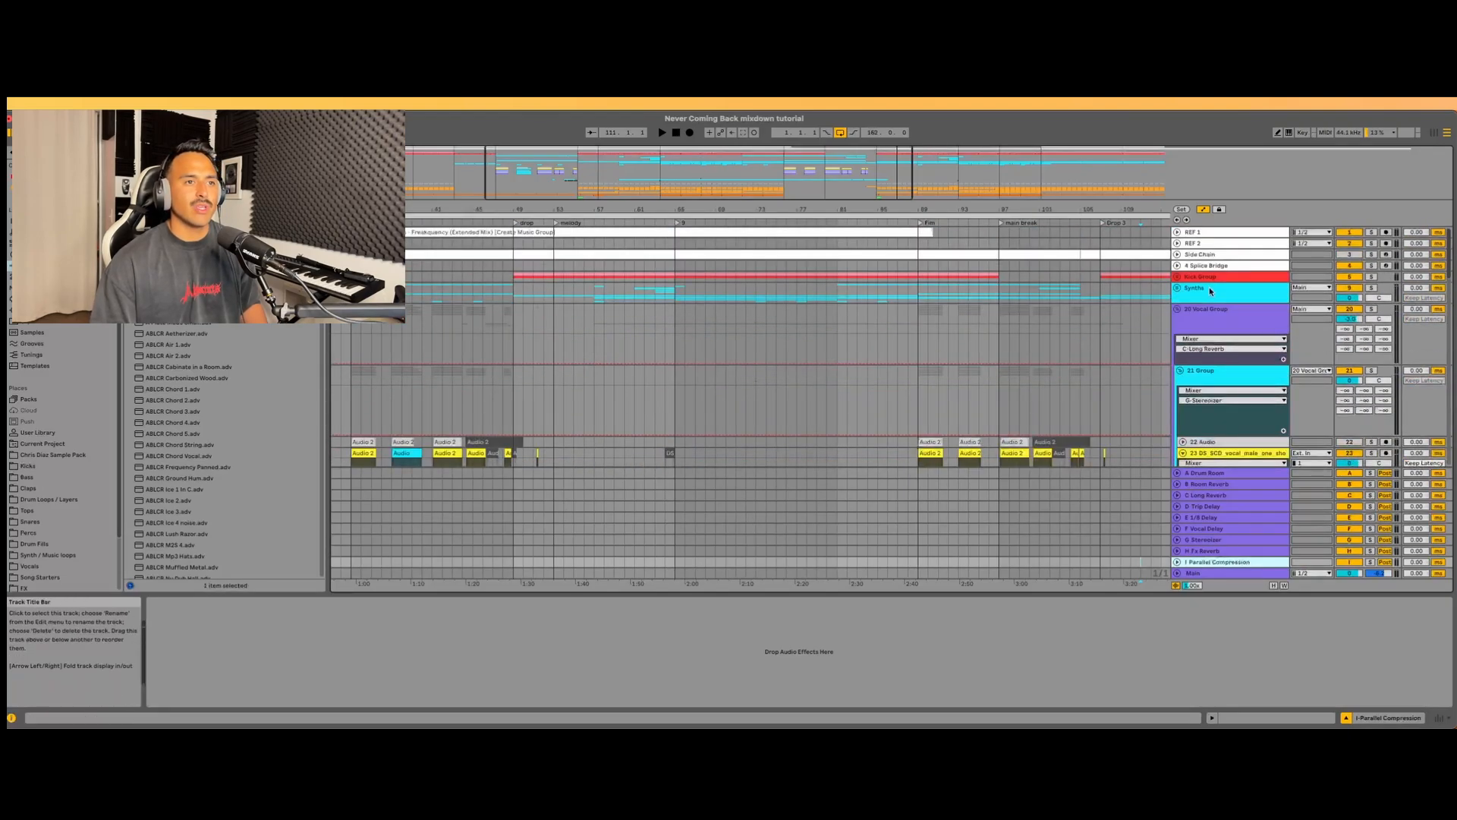
click(1176, 309)
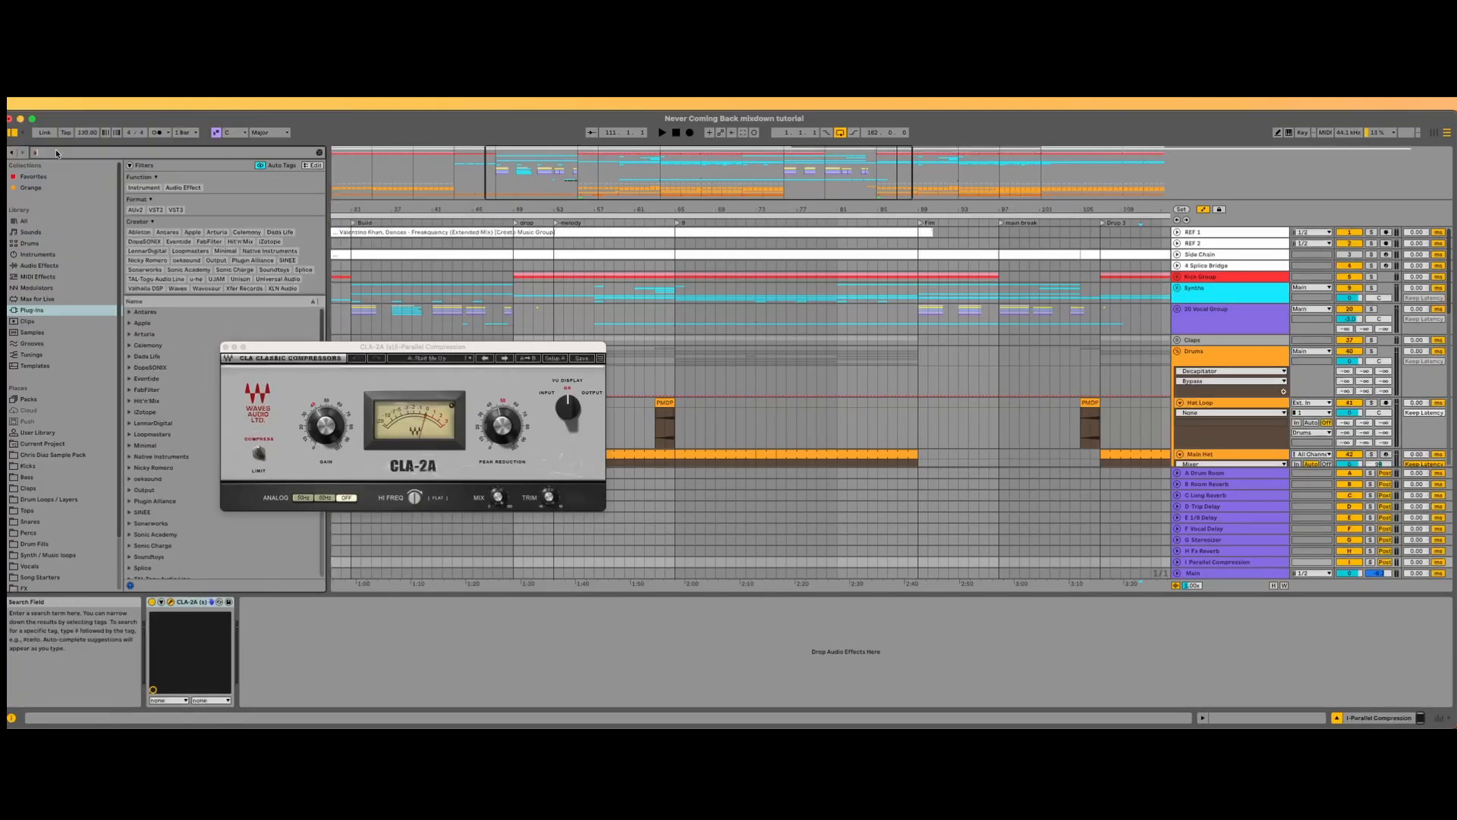
- Find the stock Compressor, add it after the CLA-2A on return I and close the CLA-2A plug-in window
click(46, 255)
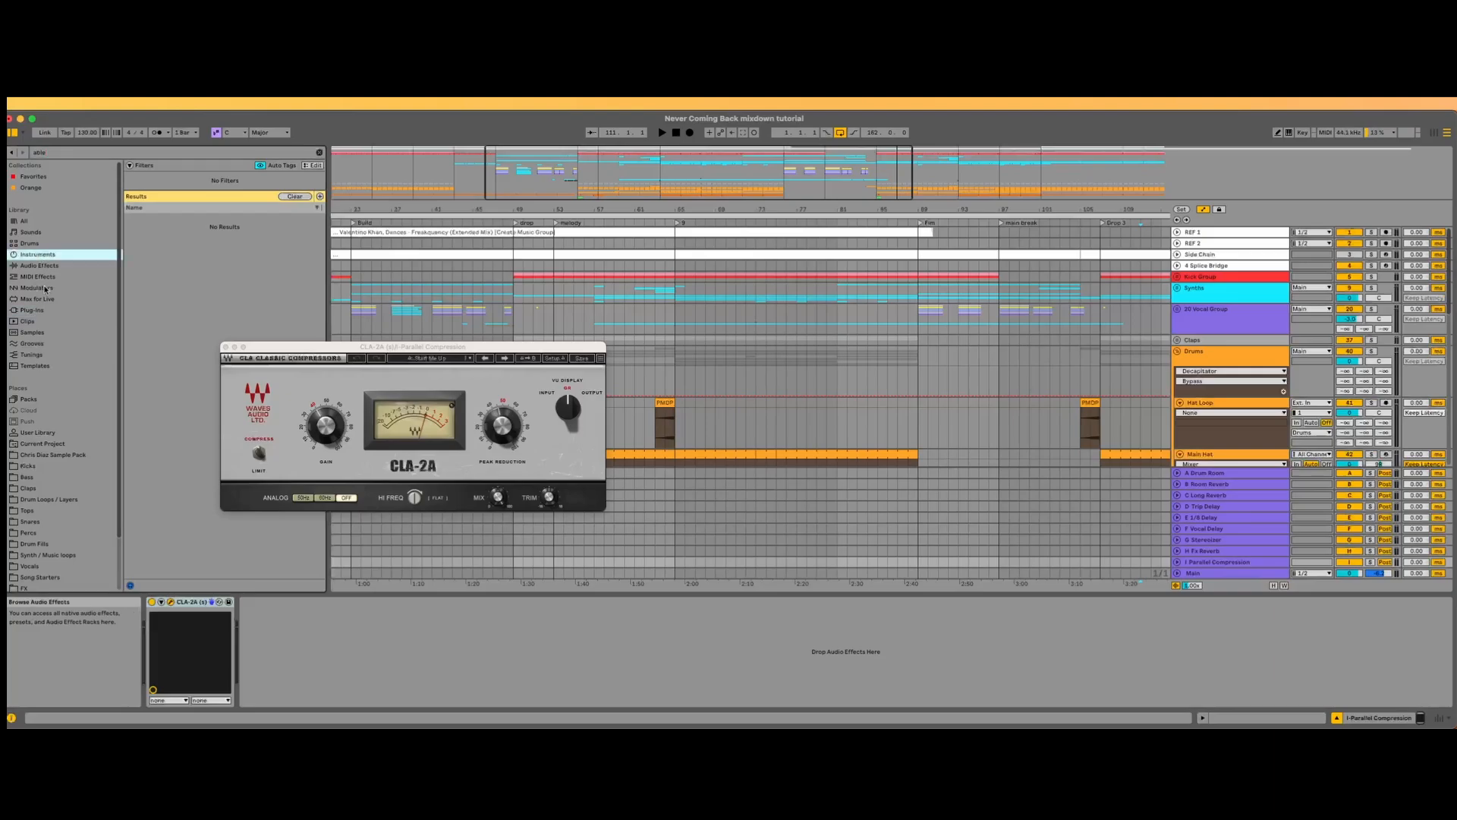
click(43, 289)
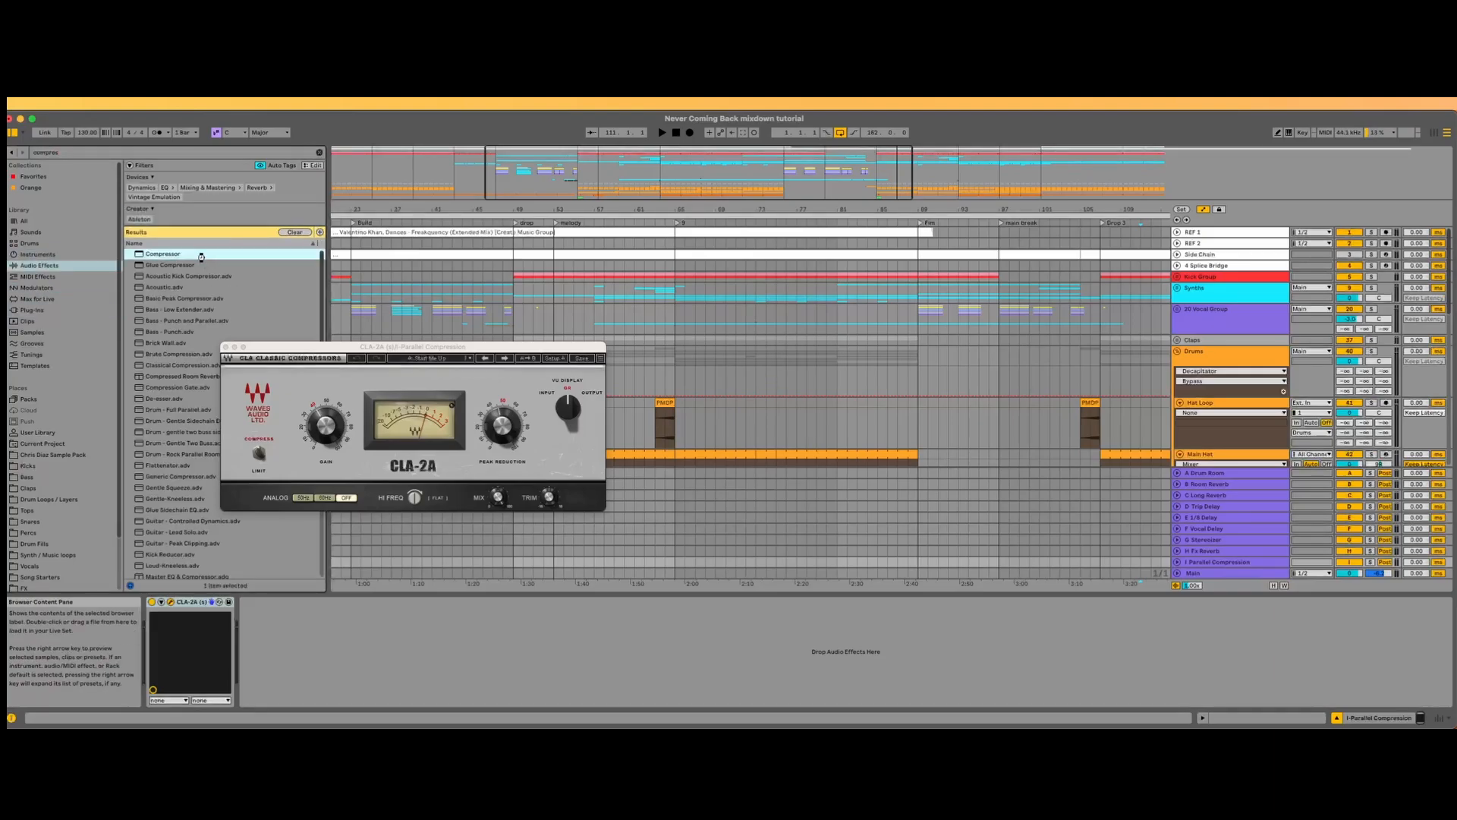
drag(201, 258, 293, 632)
click(289, 699)
click(278, 699)
click(494, 438)
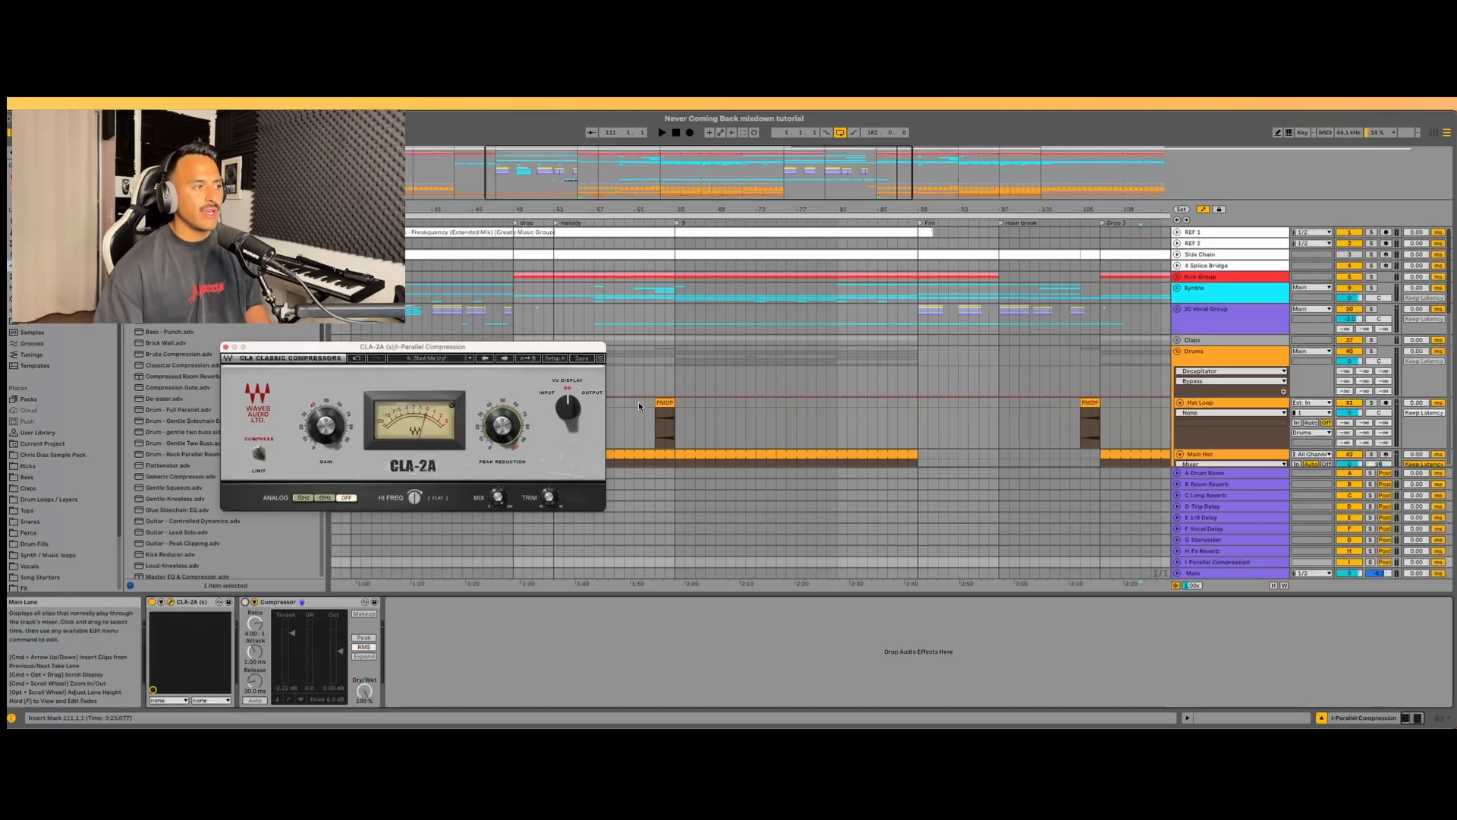
click(225, 346)
- Unfold the Kick Group, then solo and play the Kick from about bar 50 while raising its send to return I Parallel Compression
click(1177, 277)
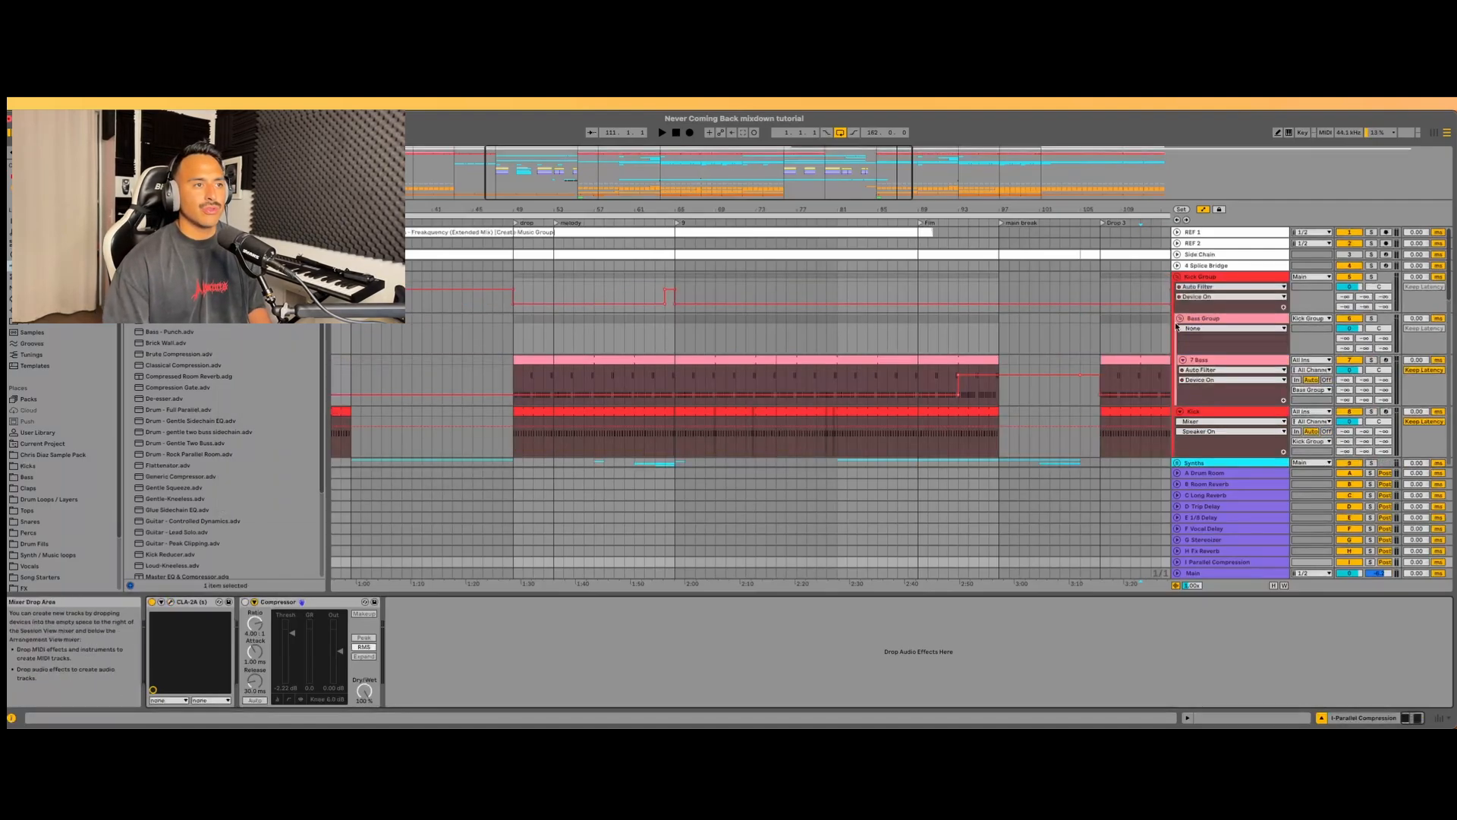
scroll(857, 320, down, 4)
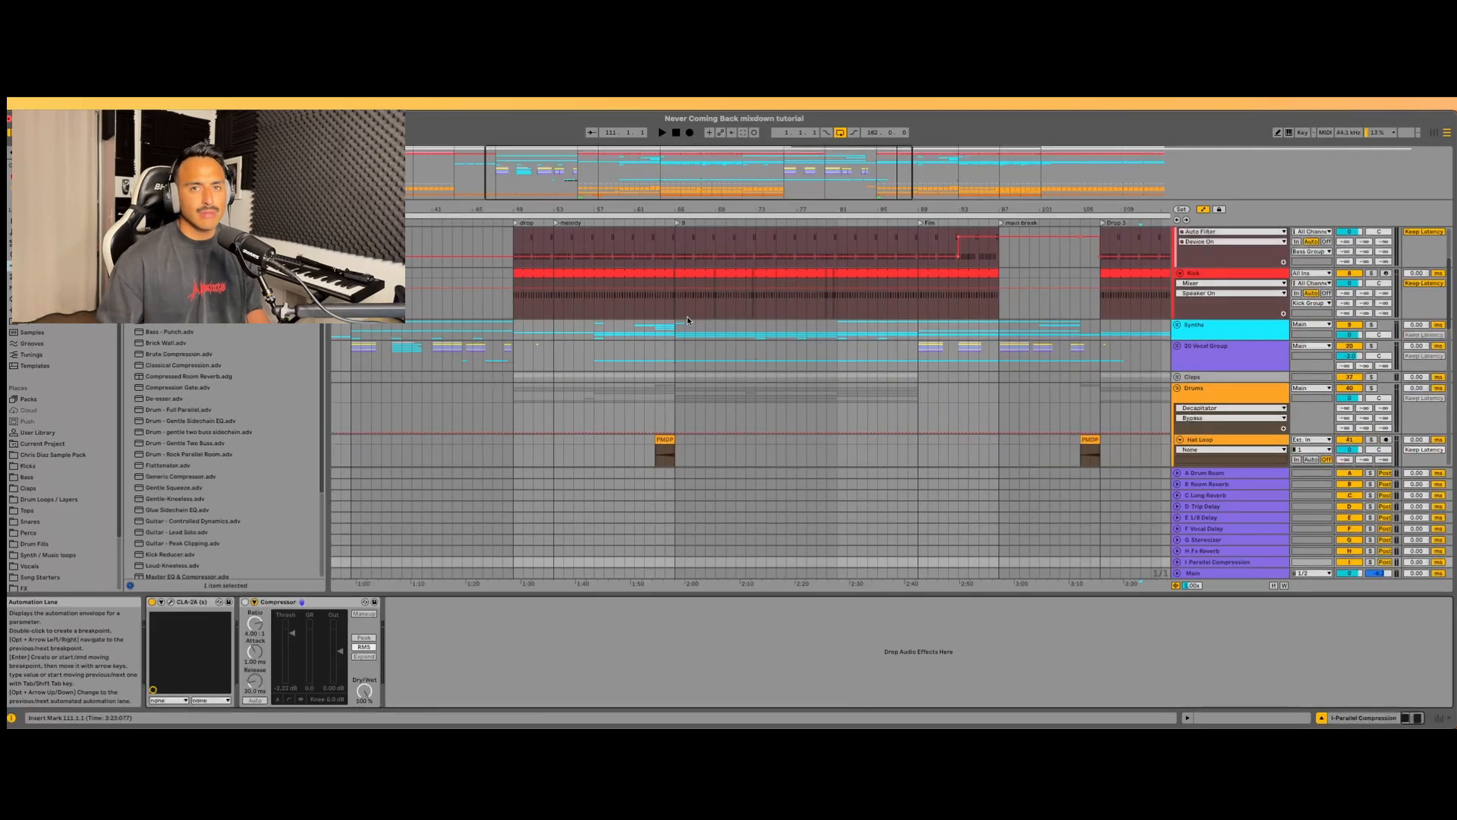
click(524, 311)
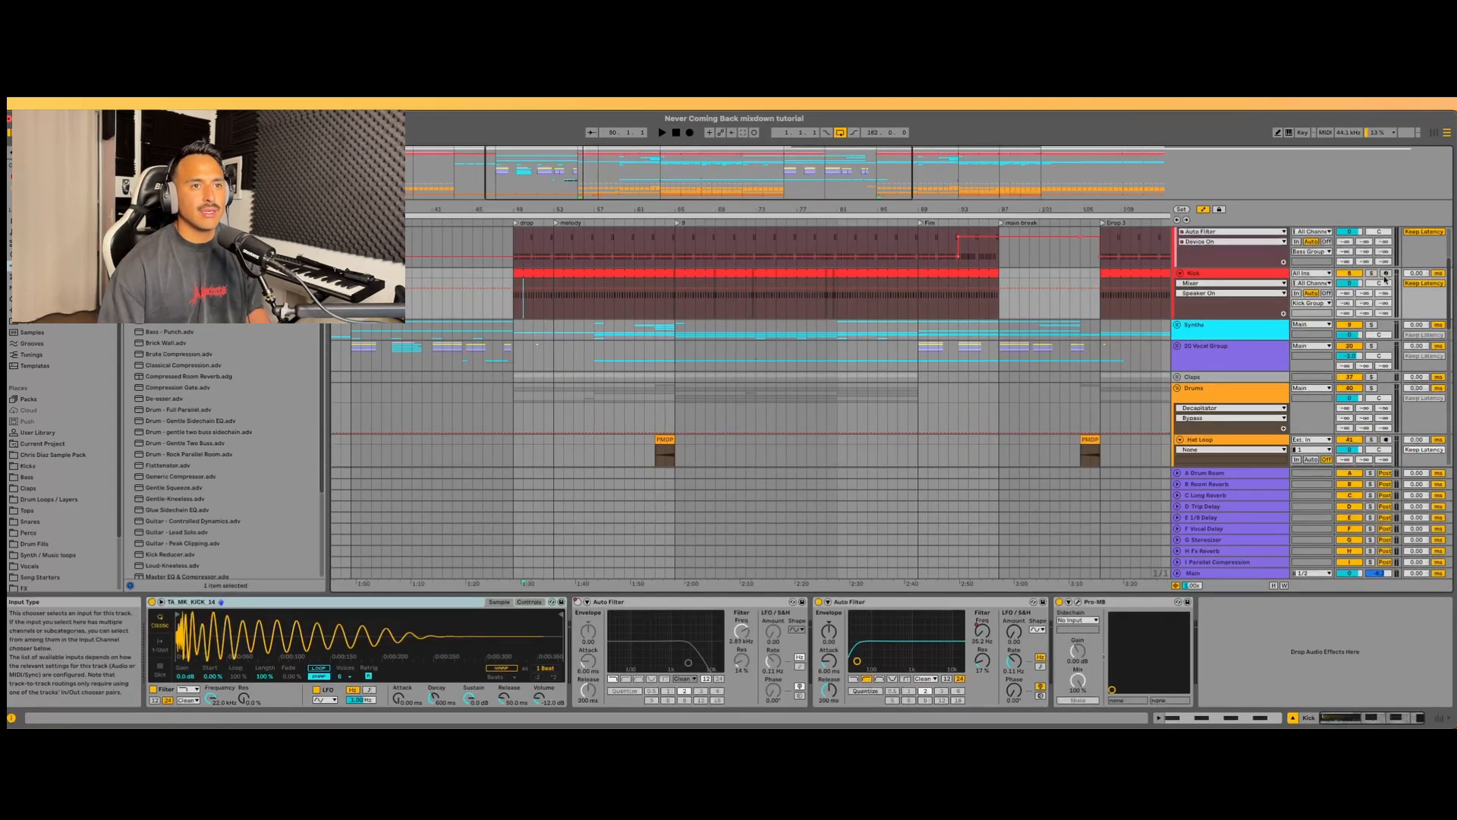
key(space)
drag(1380, 313, 1379, 299)
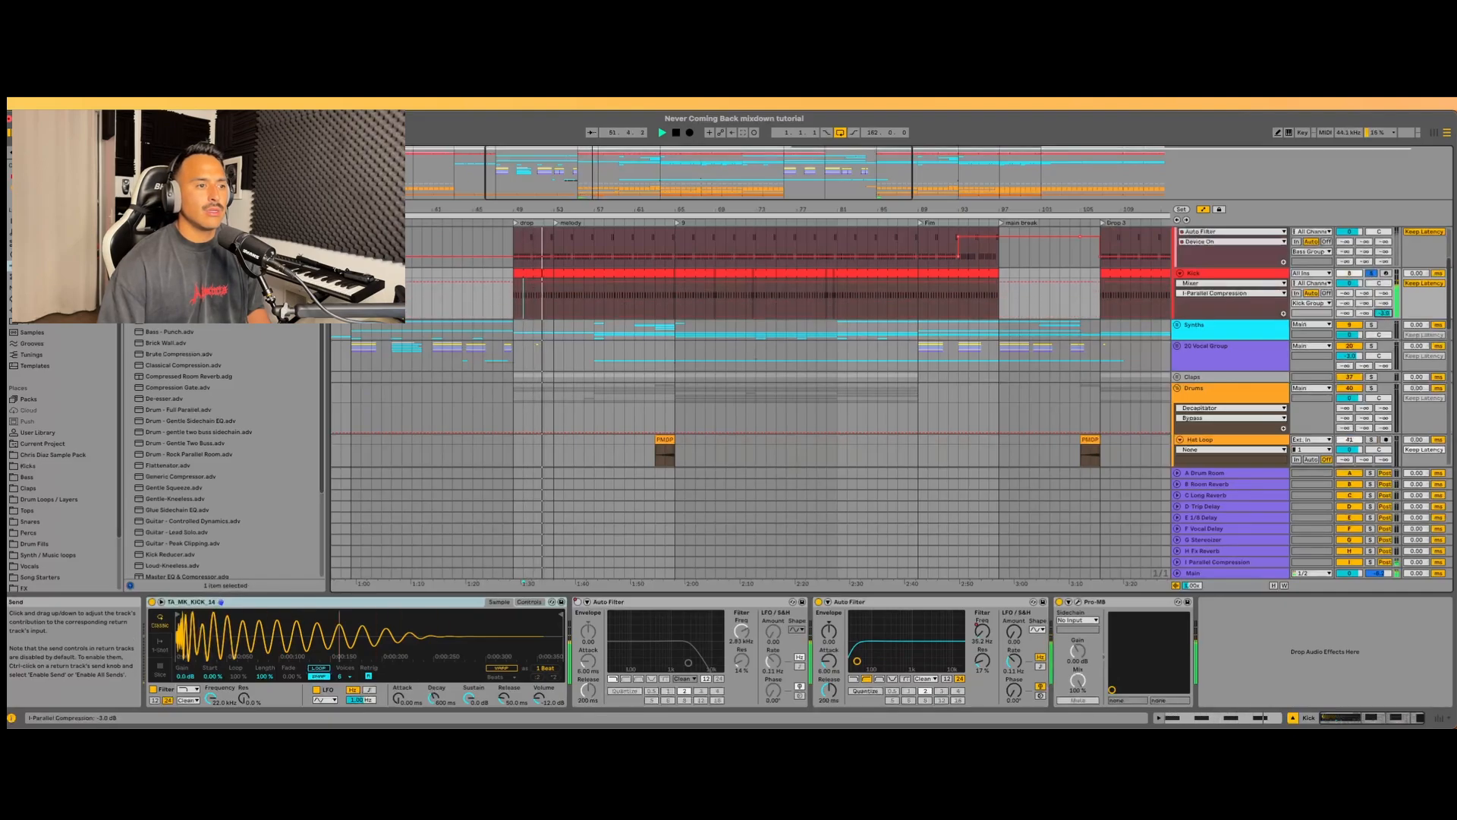
key(space)
- Find EQ Eight, add it after the Compressor on return I and low-cut the signal at about 183 Hz
click(1242, 575)
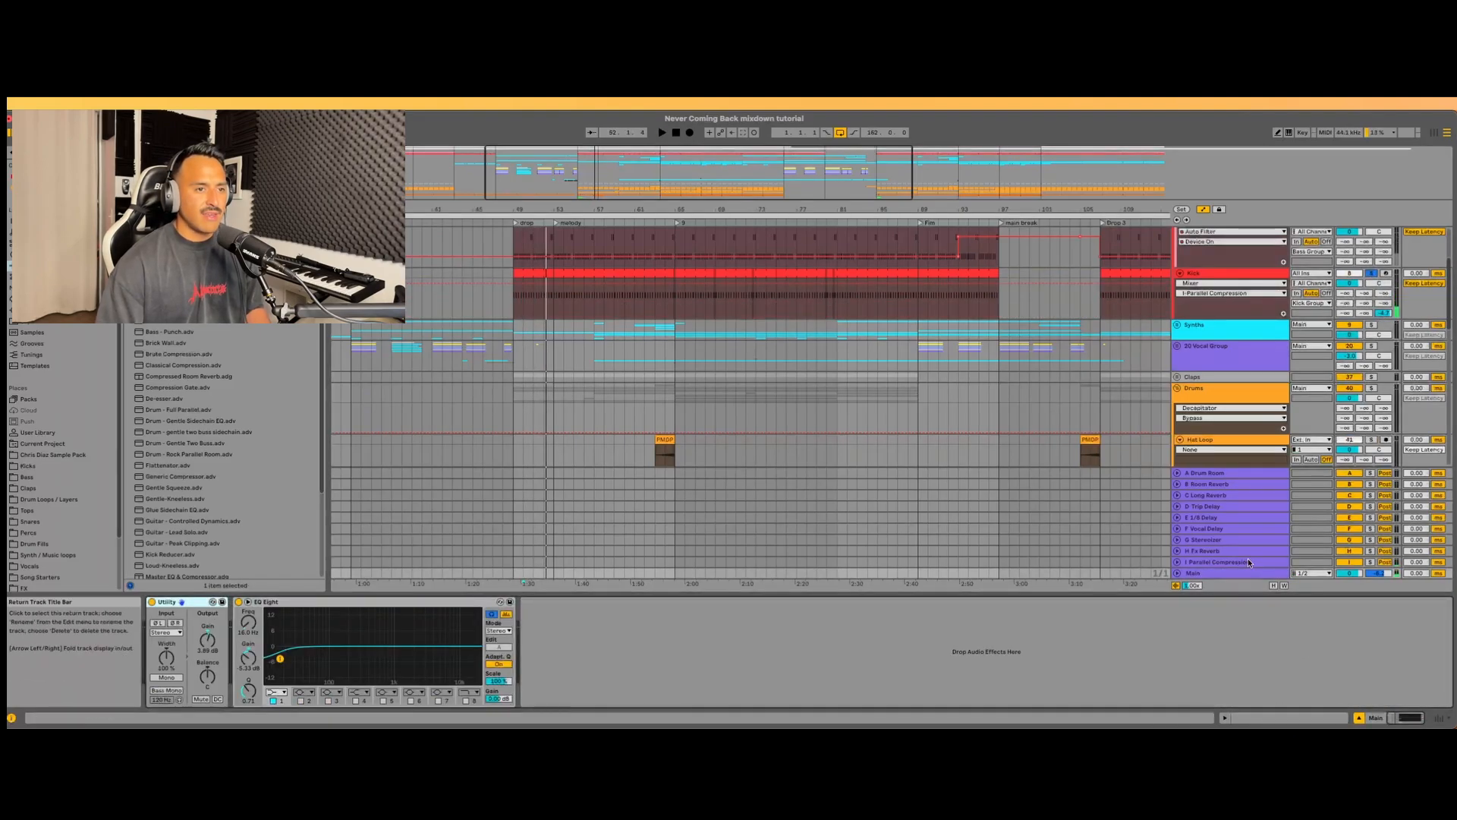
click(1222, 562)
click(91, 152)
text(eq)
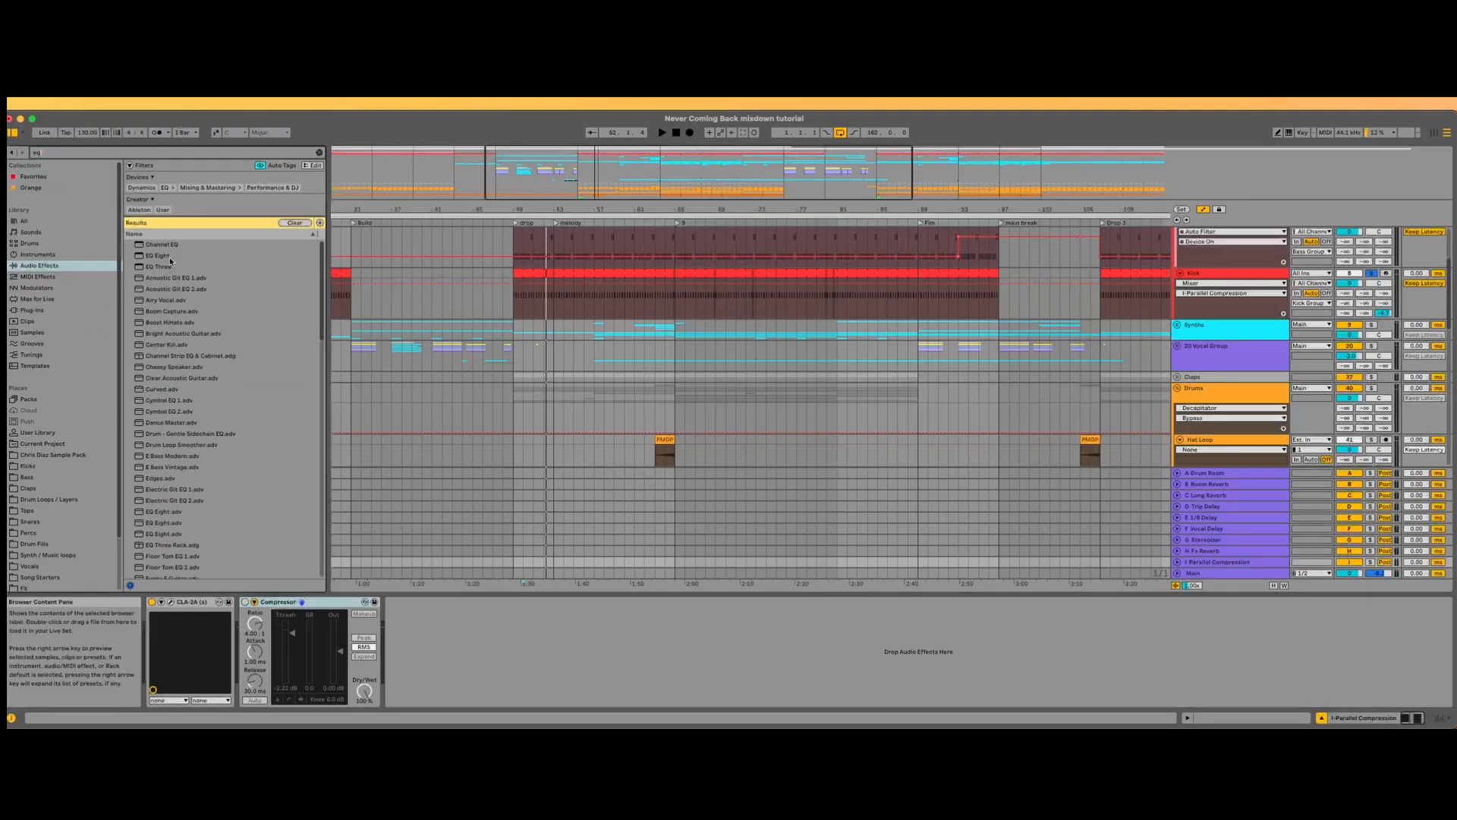
double_click(159, 256)
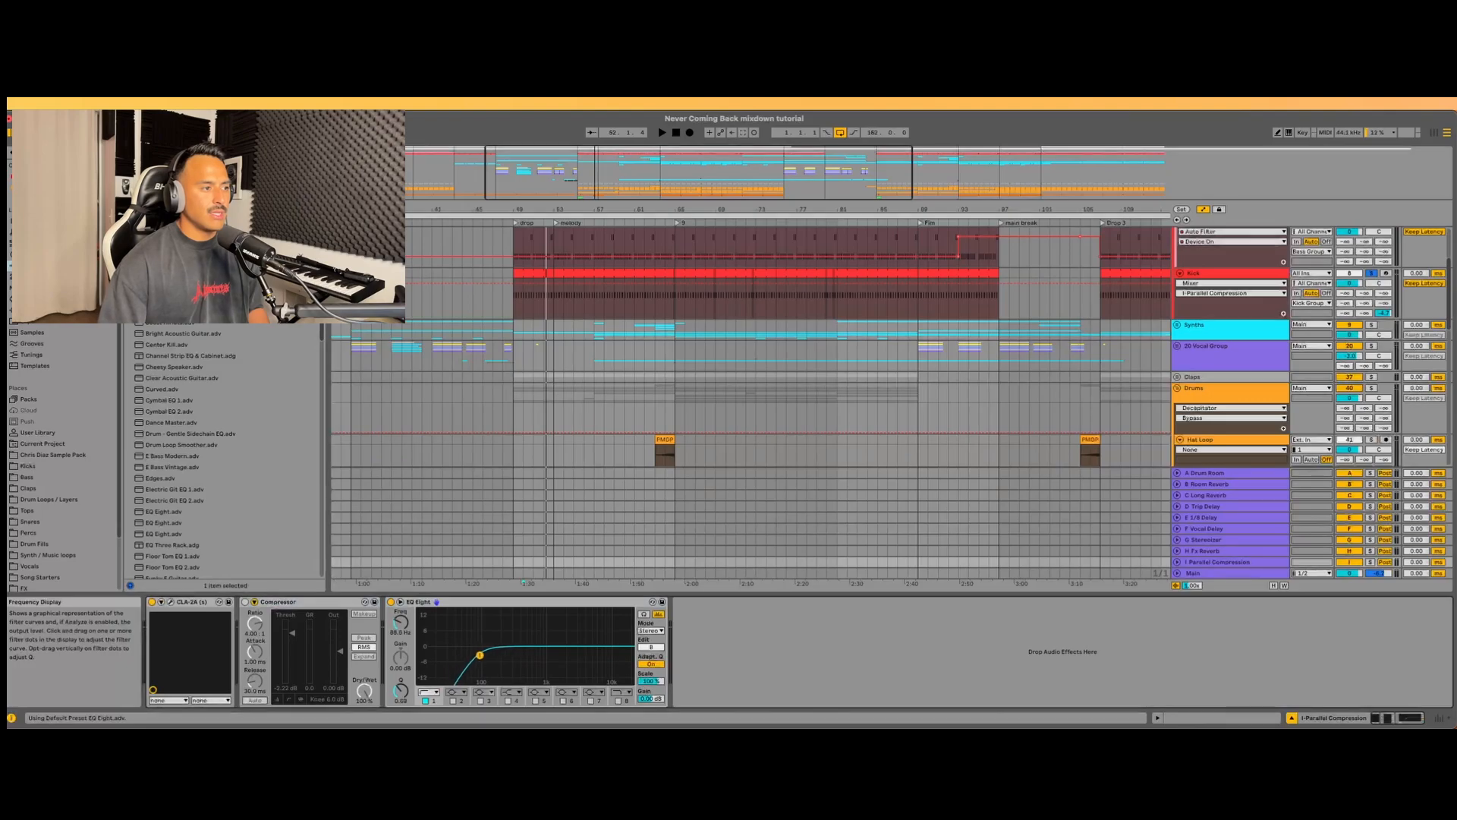
- Play the soloed Kick while raising its send to return I Parallel Compression to about -7 dB
key(space)
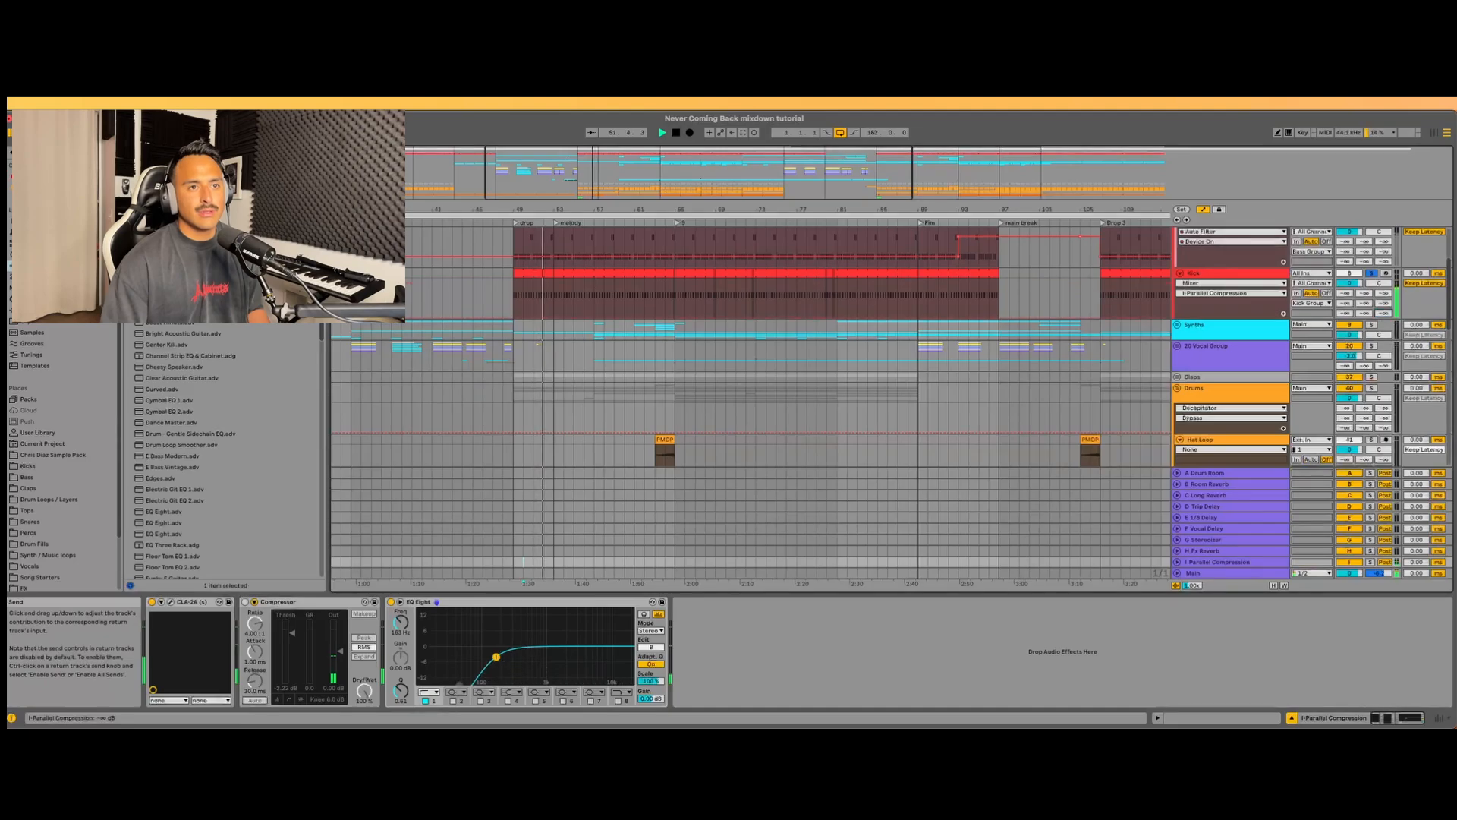
drag(1383, 313, 1383, 265)
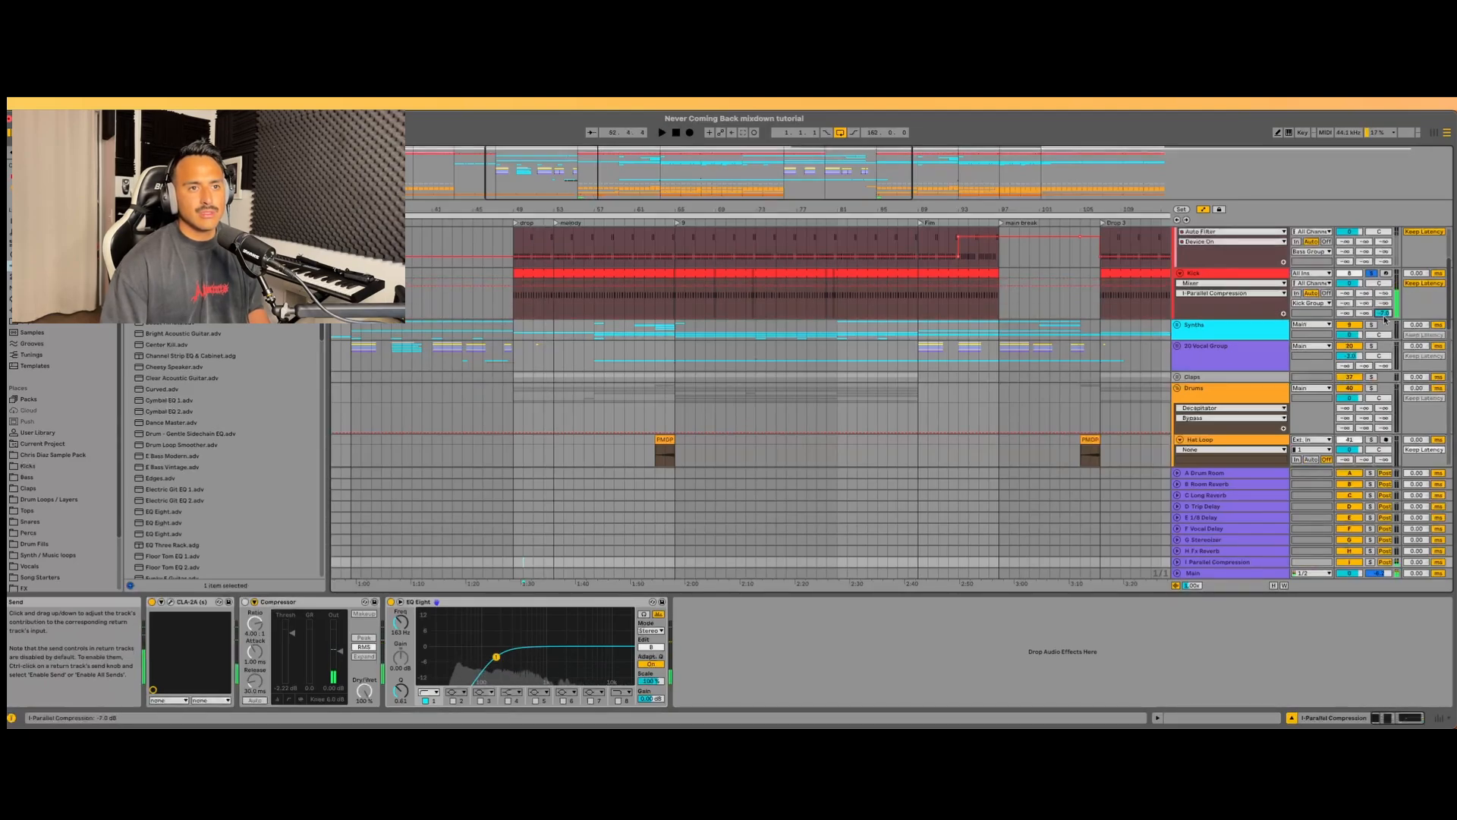
key(space)
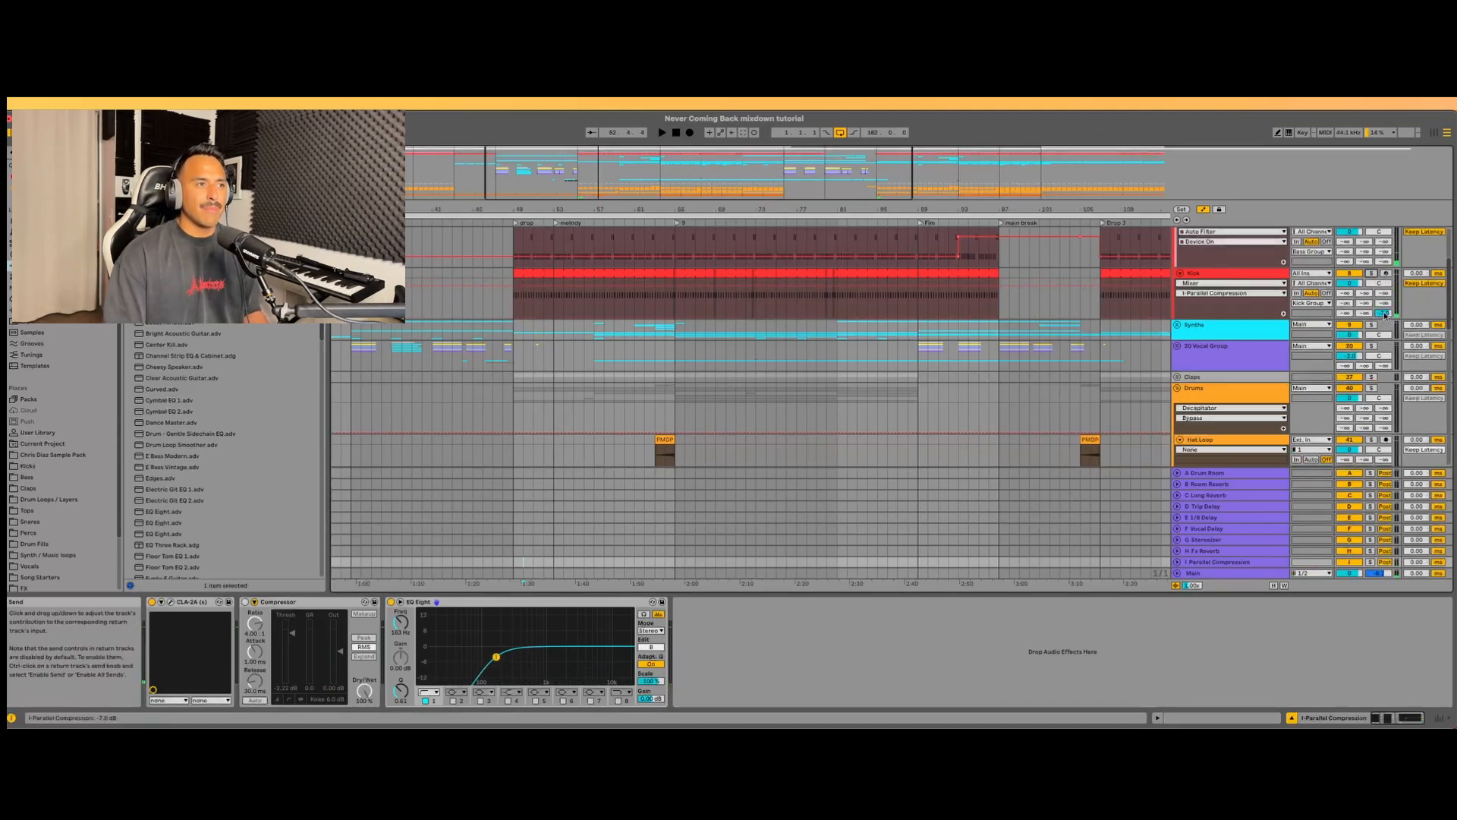
- Play the Kick in the full mix while adjusting its parallel compression send to about -2.2 dB
key(space)
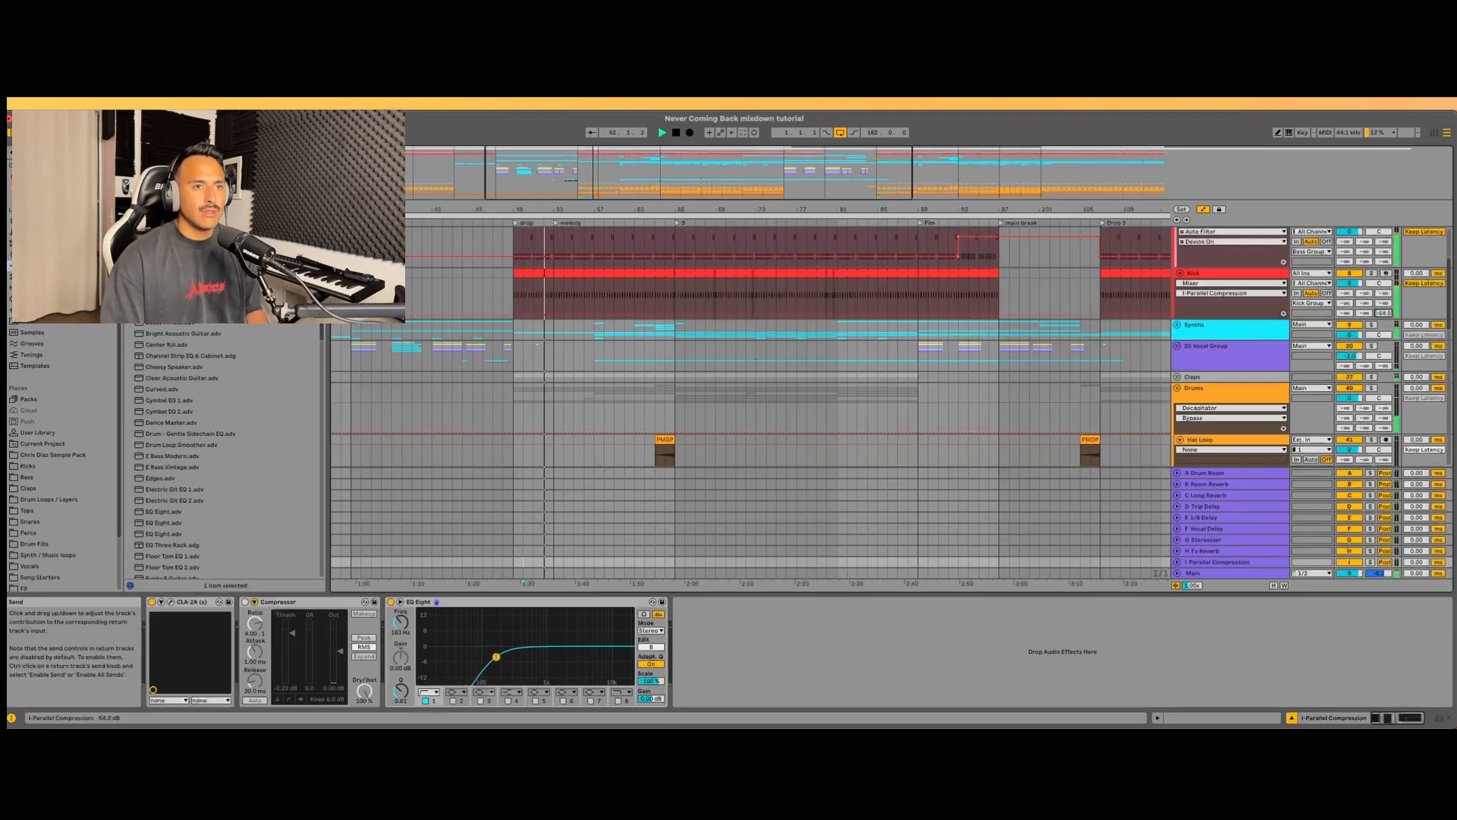
drag(1383, 312, 1383, 319)
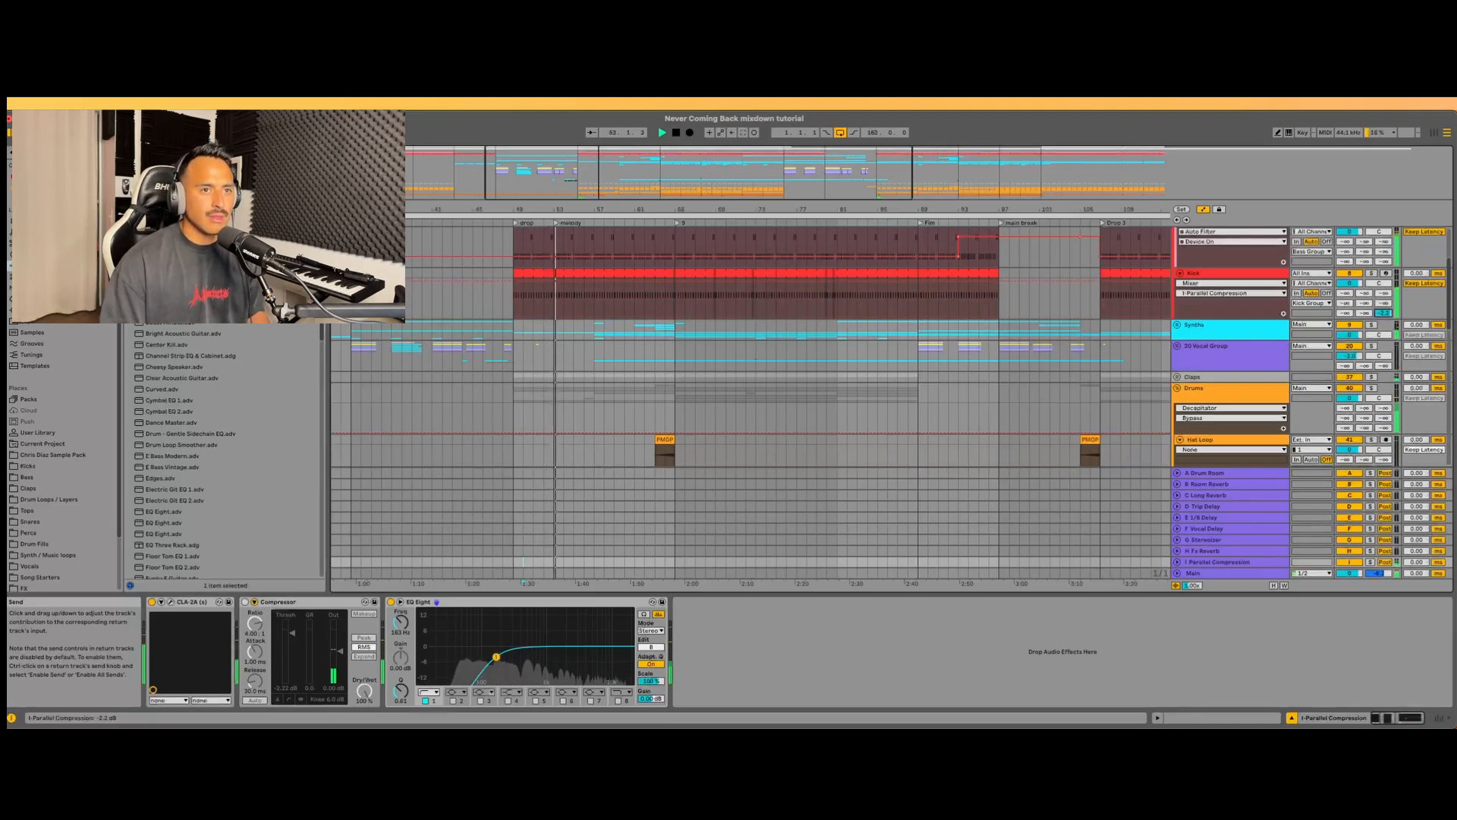
key(space)
- Solo and play the bongo percussion loop from bar 52 while raising its send to return I Parallel Compression, then end the solo
scroll(1267, 455, down, 3)
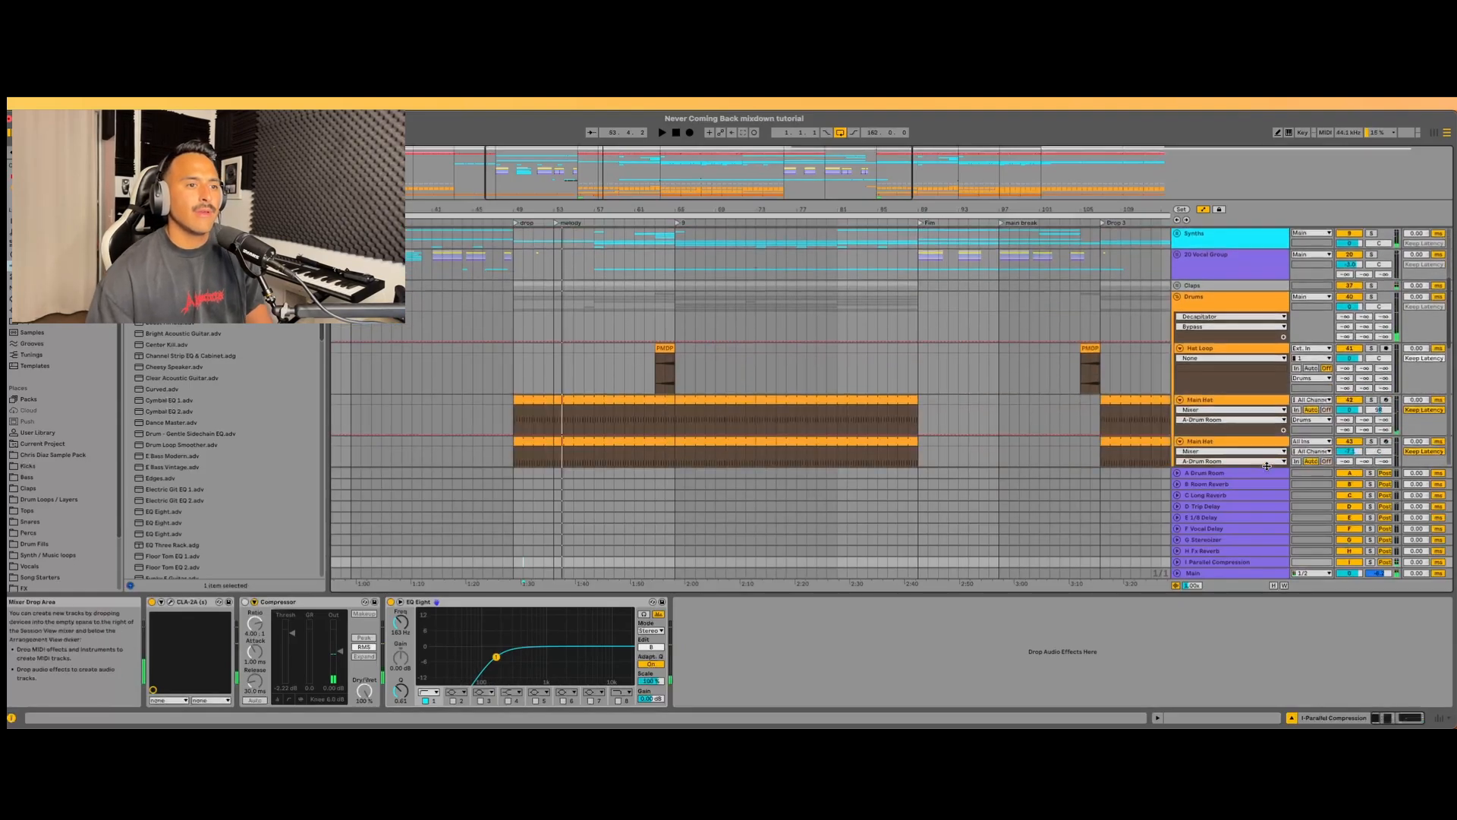
scroll(1214, 387, up, 6)
scroll(1127, 376, down, 5)
scroll(986, 377, down, 3)
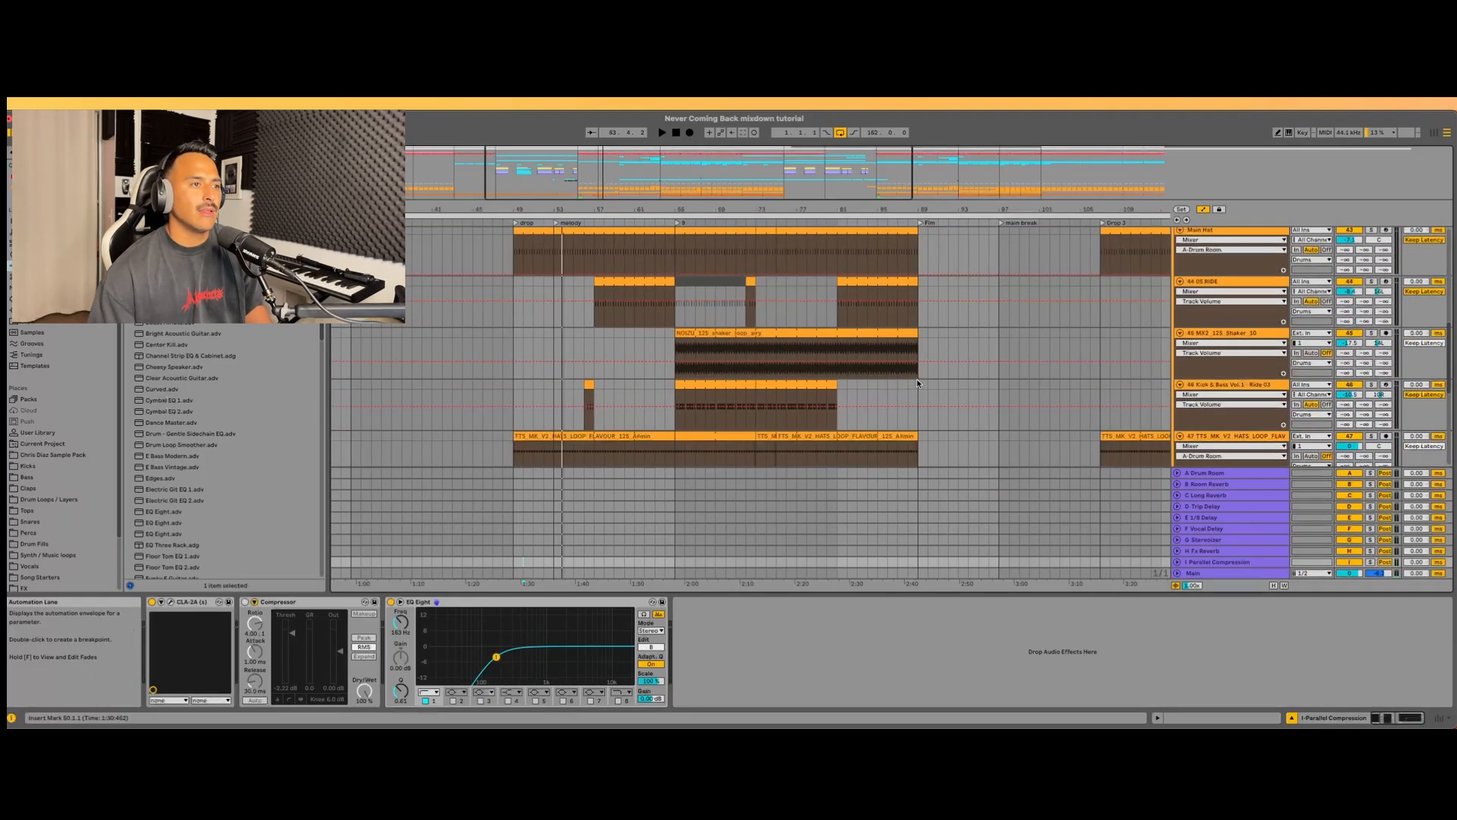
scroll(704, 377, down, 2)
scroll(683, 357, down, 4)
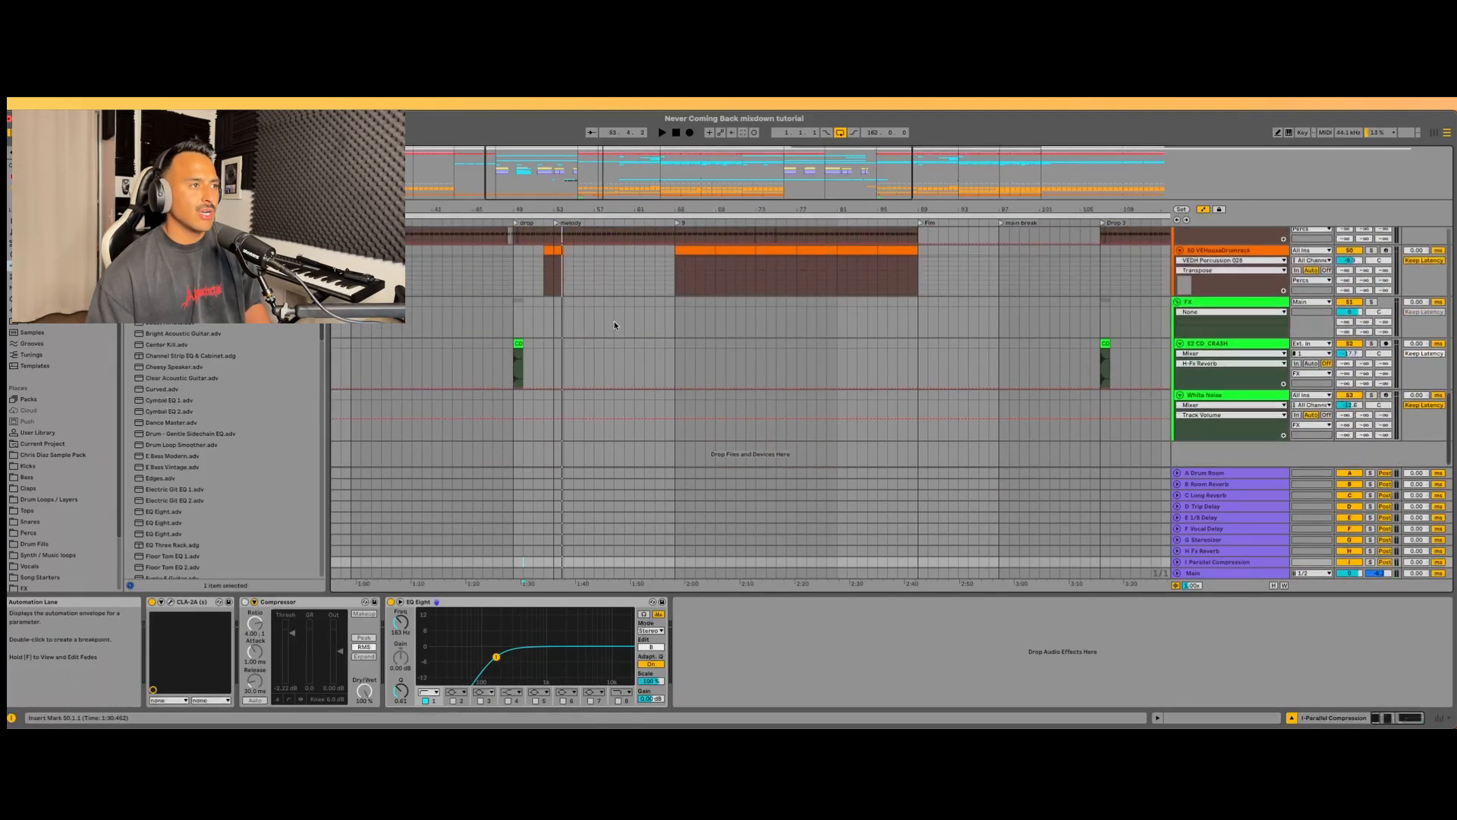
scroll(612, 319, up, 3)
click(546, 315)
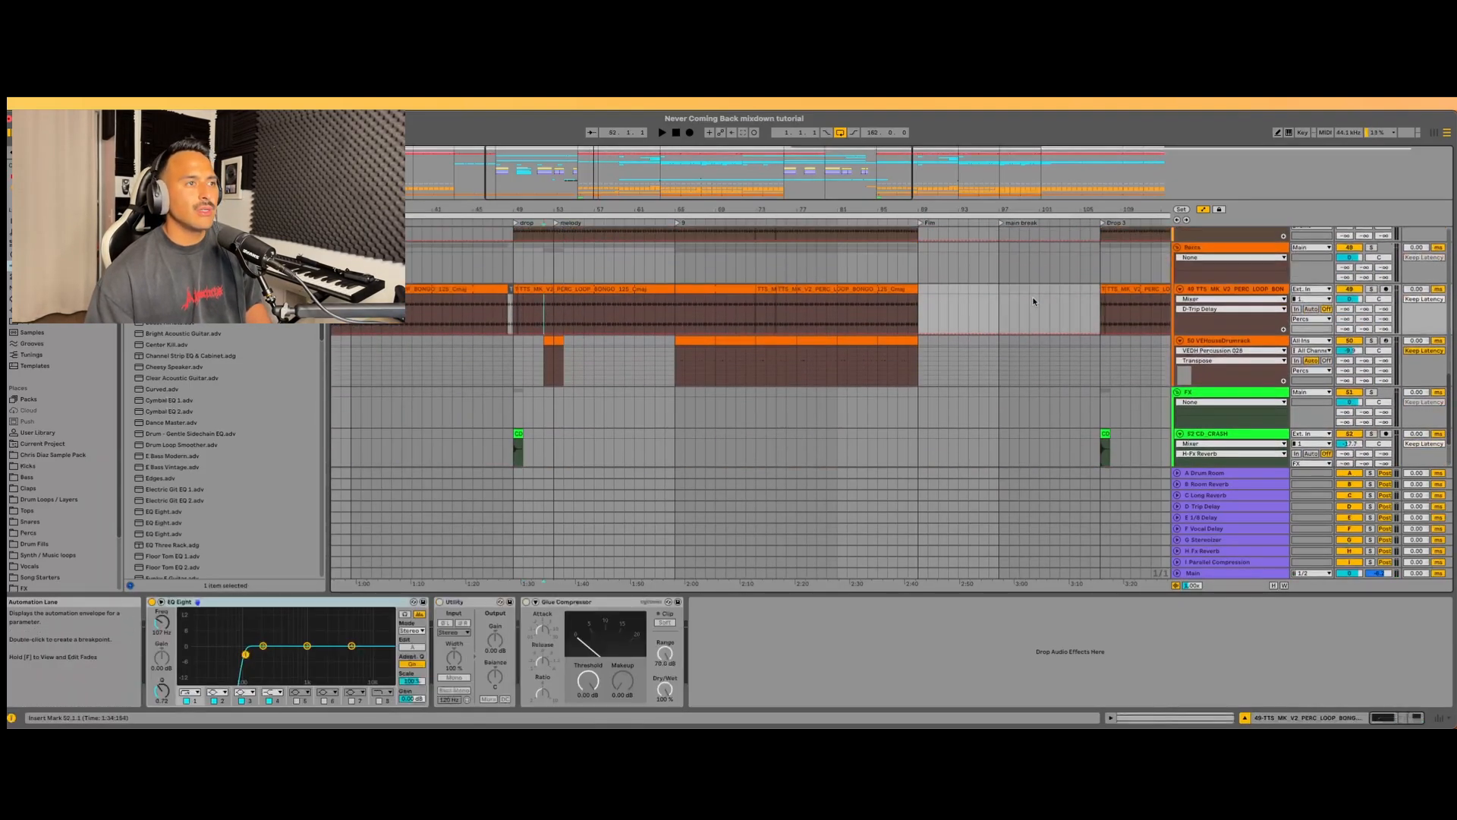
click(1371, 289)
key(space)
drag(1384, 332, 1383, 309)
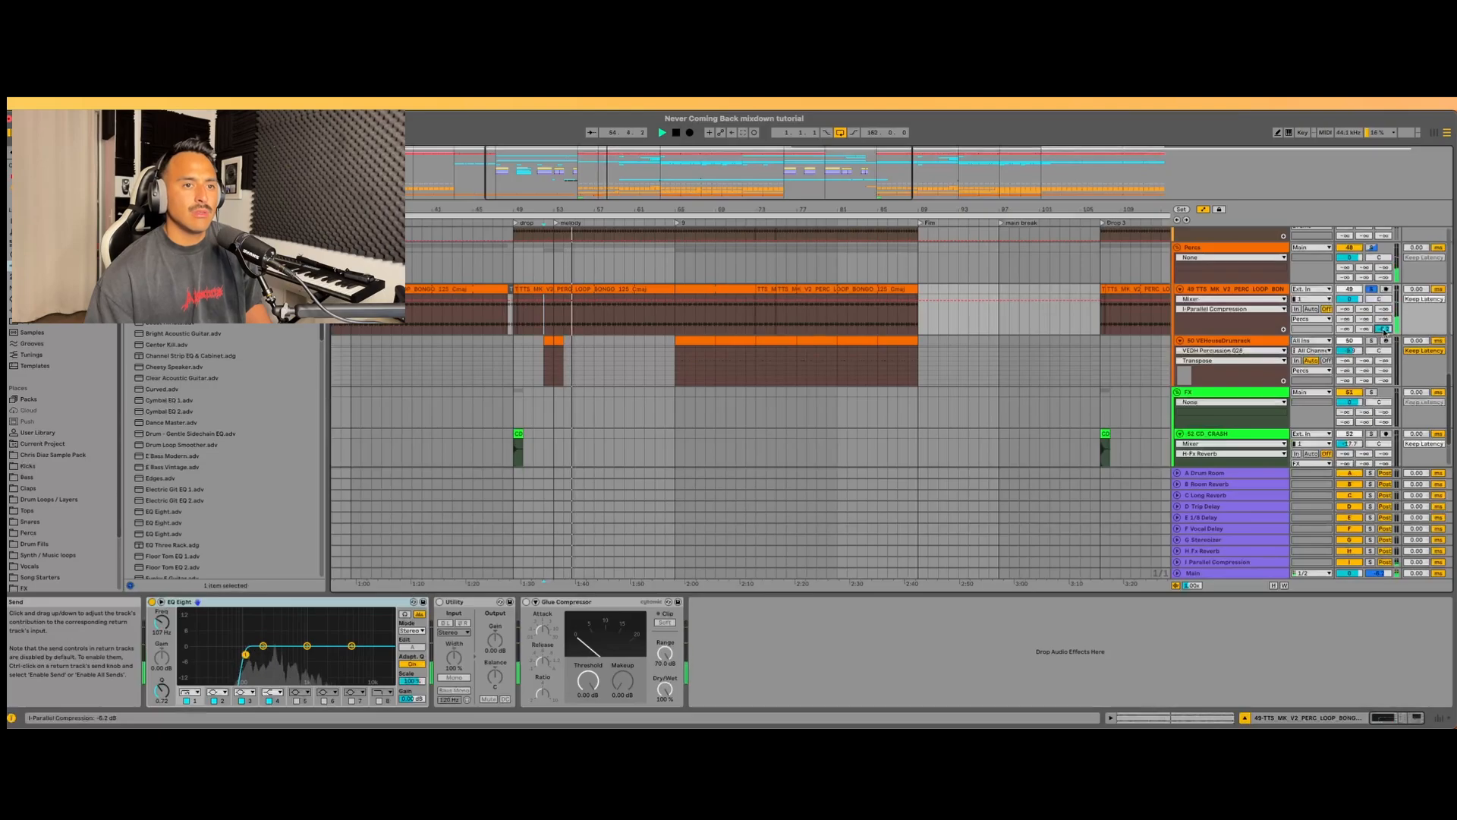
click(1373, 248)
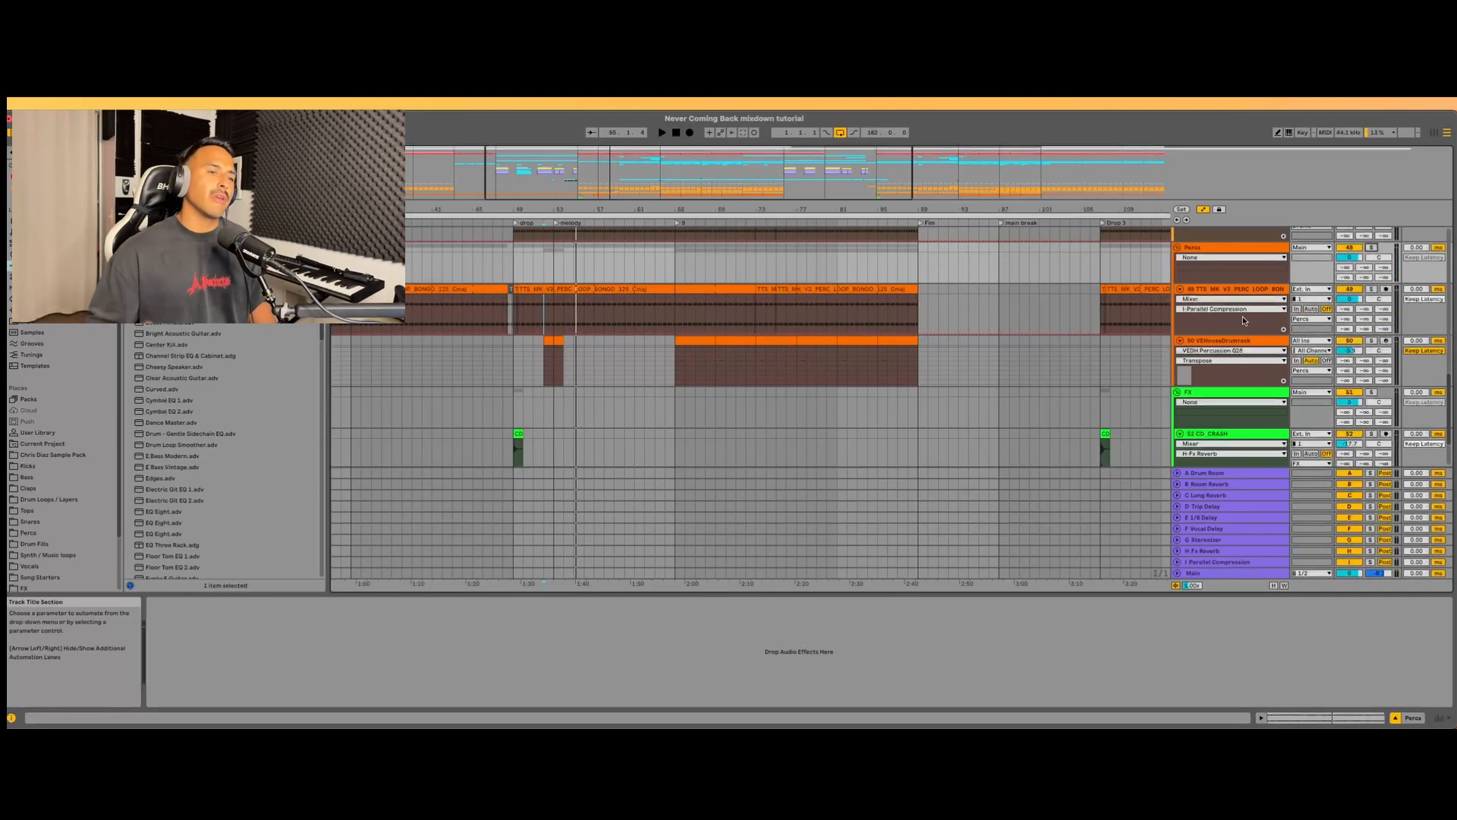
- Fold the Drums, Percs, FX and Kick groups to compact the arrangement
scroll(1223, 442, down, 3)
scroll(1234, 414, up, 10)
scroll(1234, 414, up, 5)
click(1179, 322)
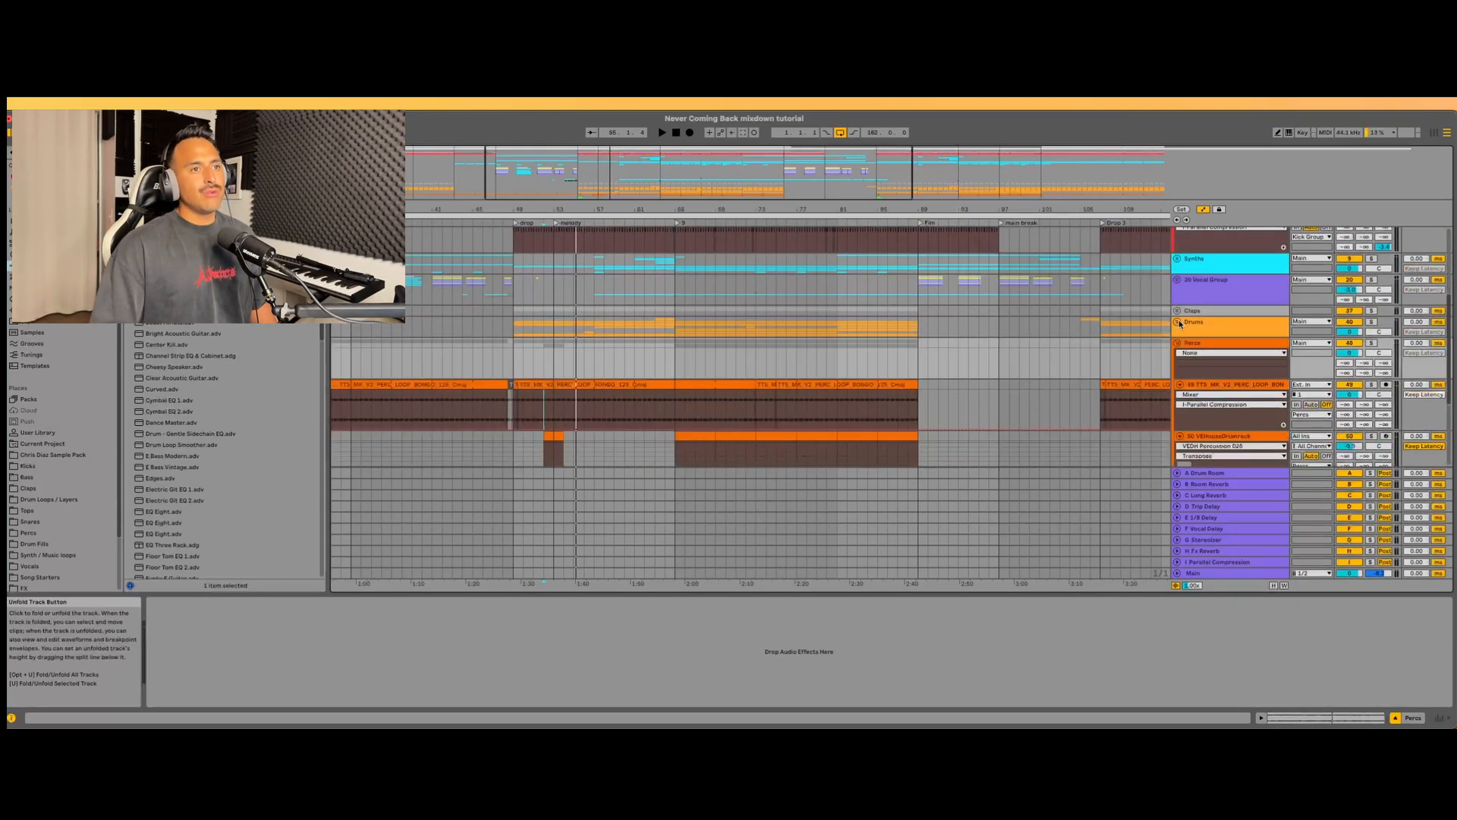
click(1179, 343)
click(1177, 354)
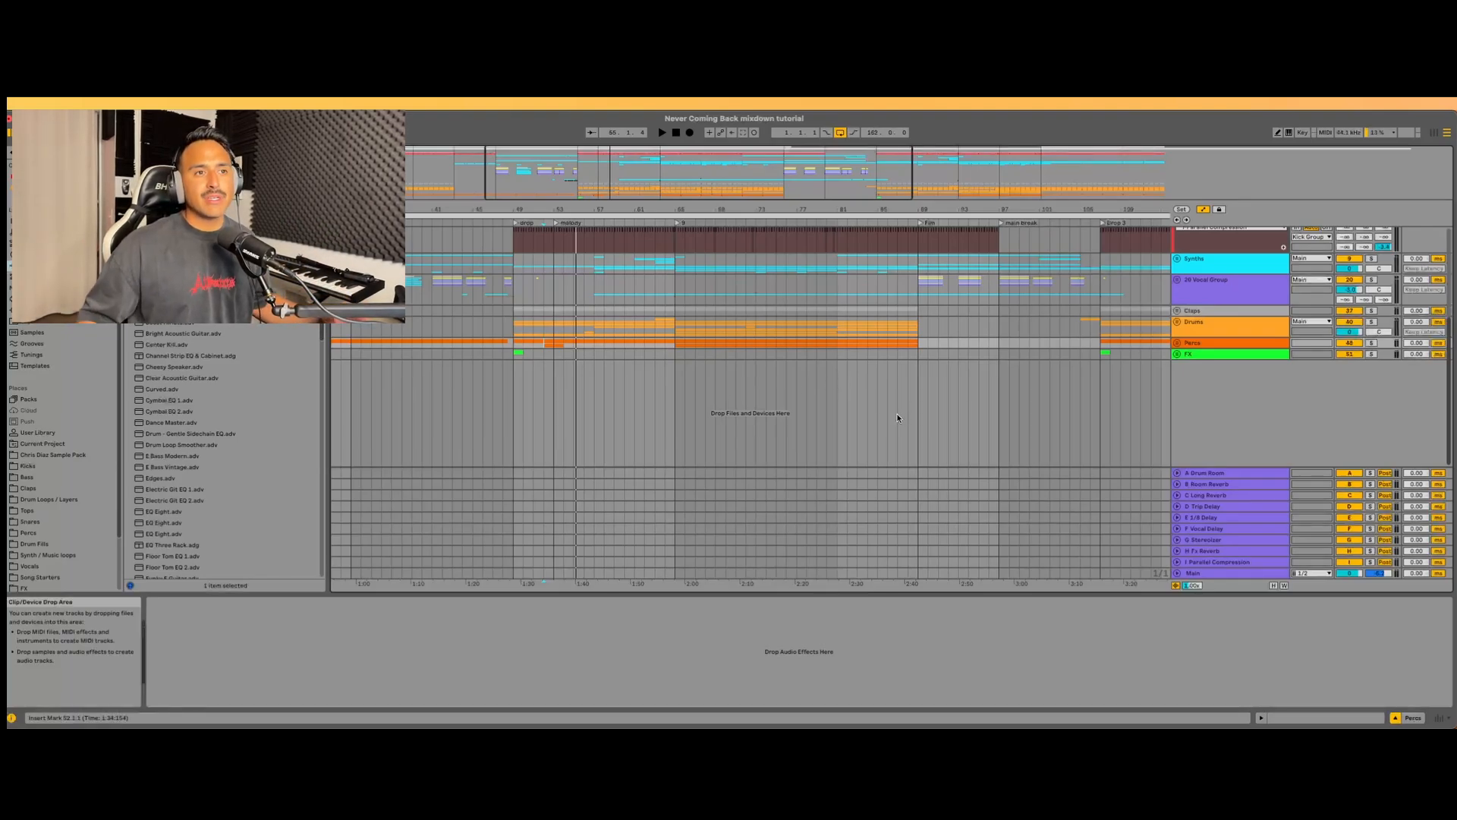
scroll(1204, 250, up, 5)
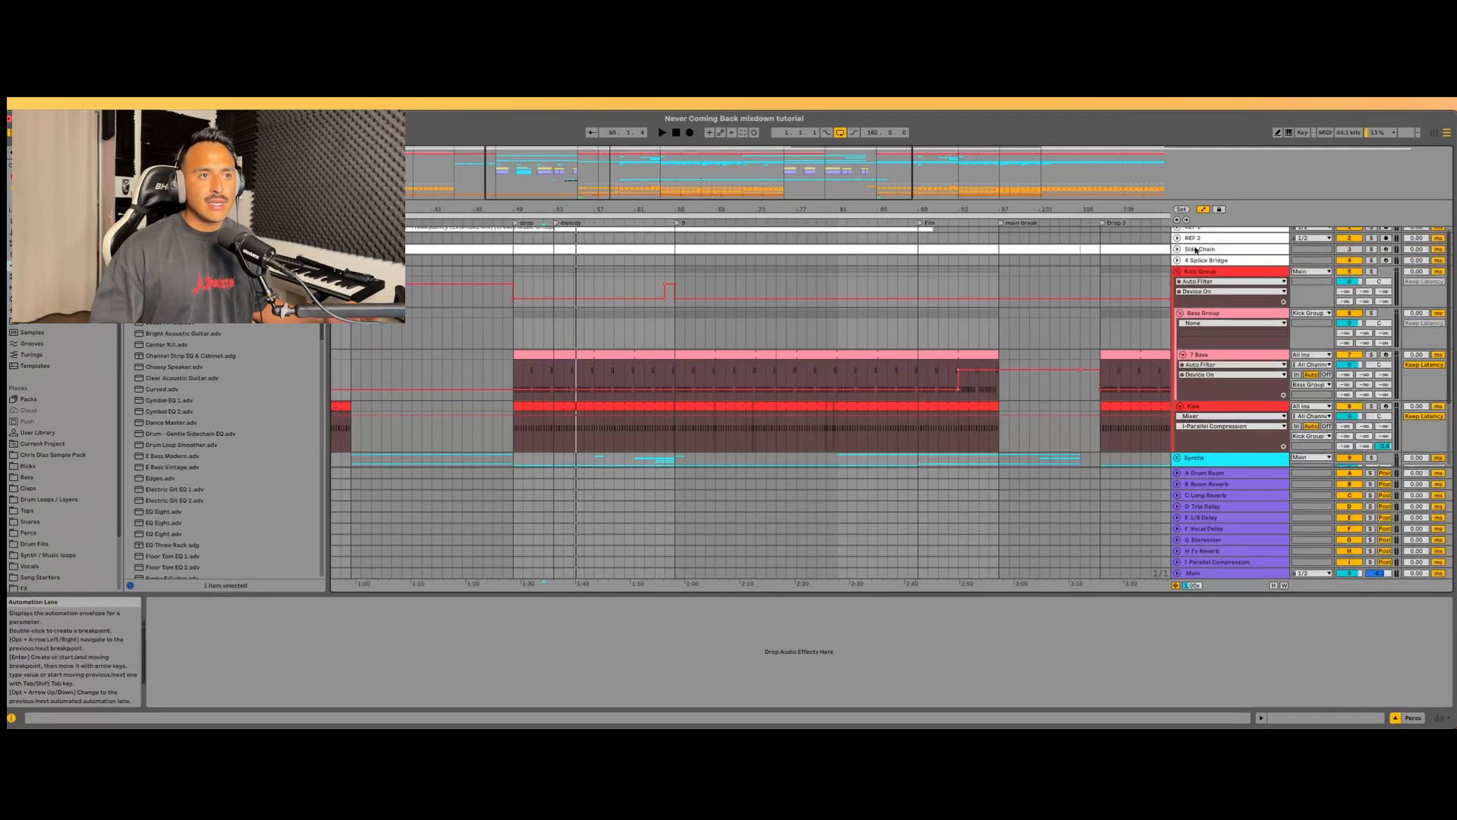
click(1177, 272)
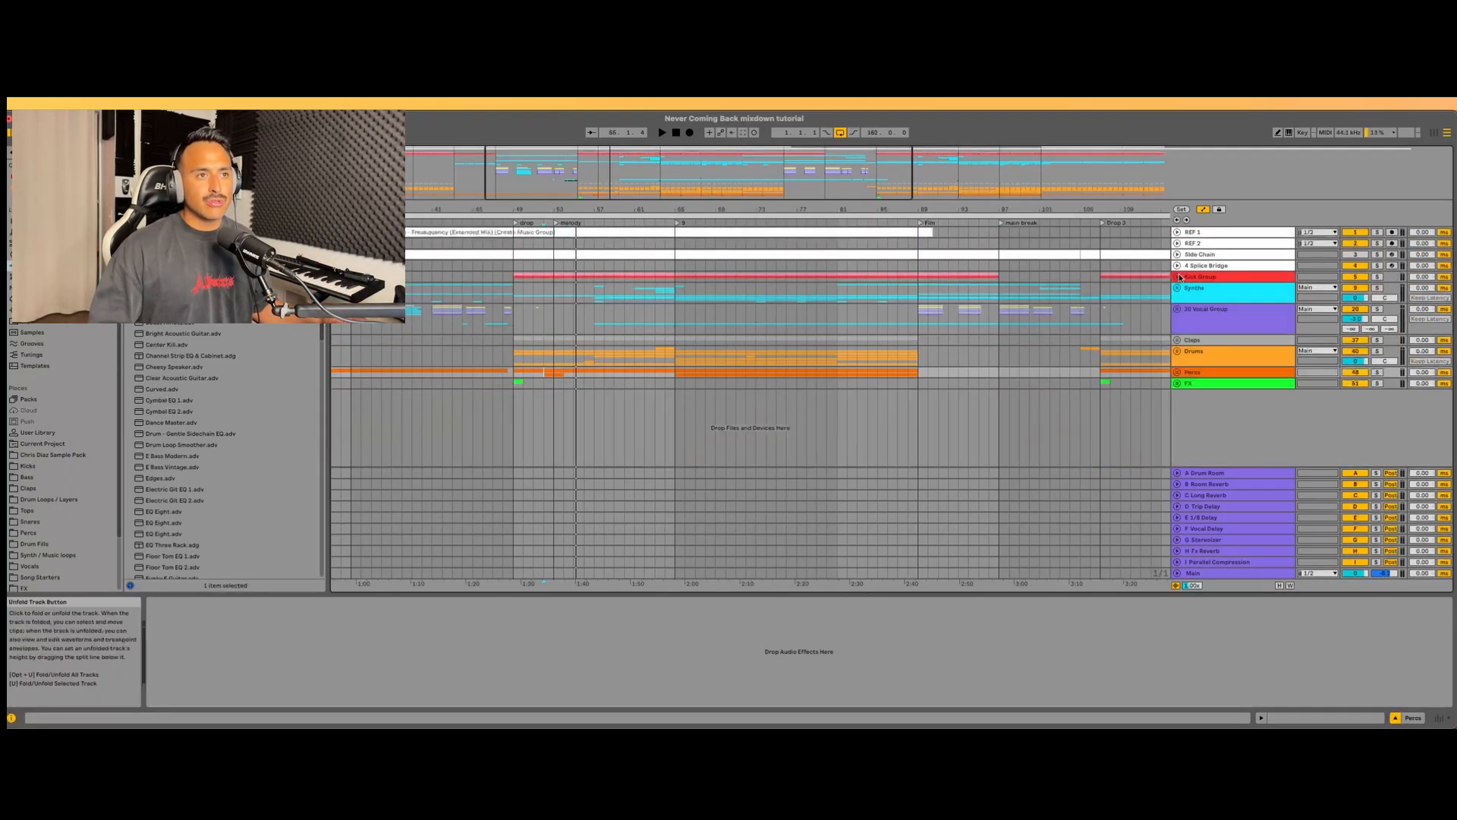
click(1223, 308)
click(1222, 339)
click(1224, 355)
click(1227, 372)
click(1227, 384)
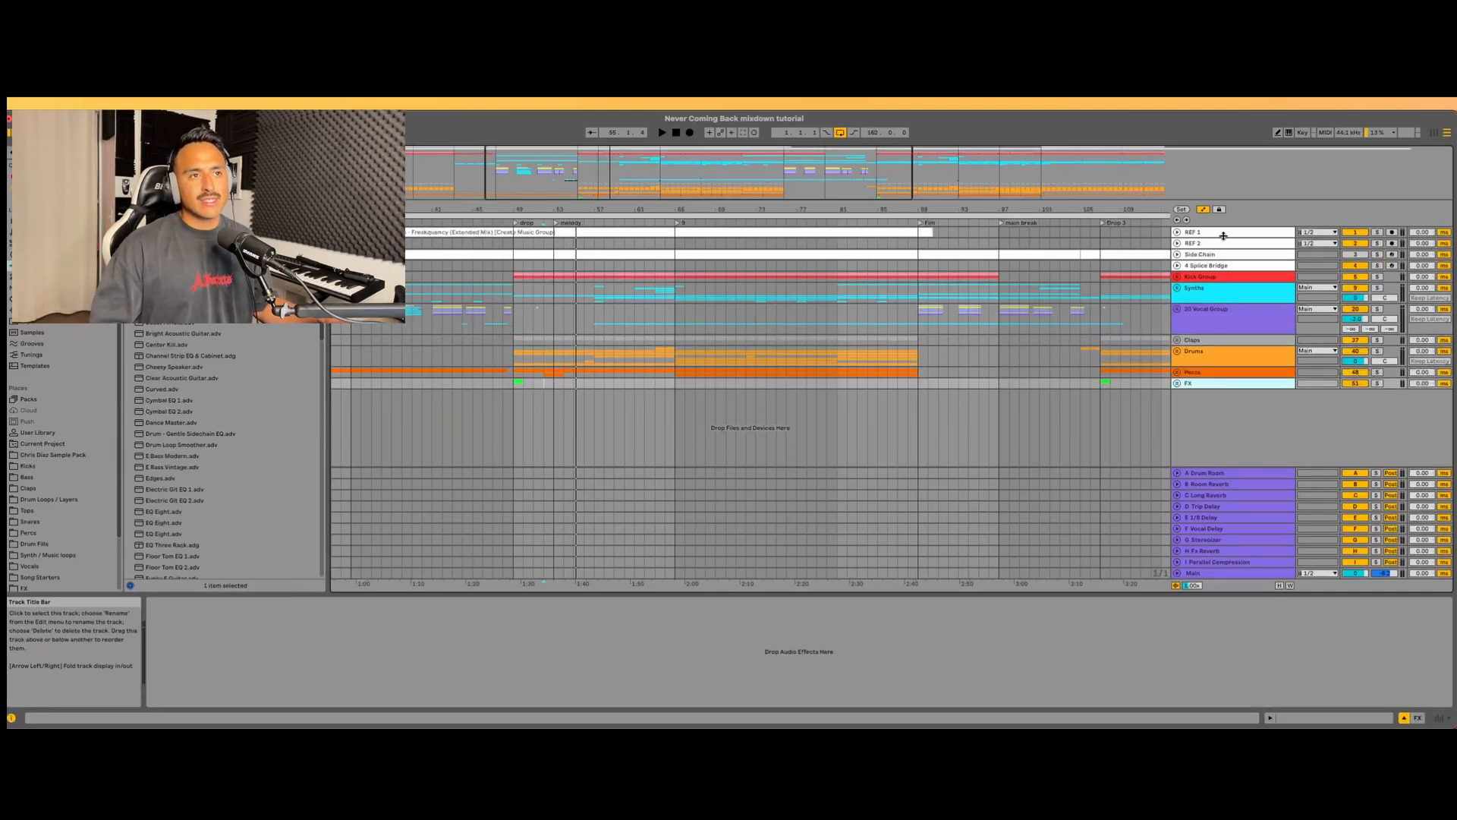
click(1224, 232)
click(1177, 232)
click(1177, 232)
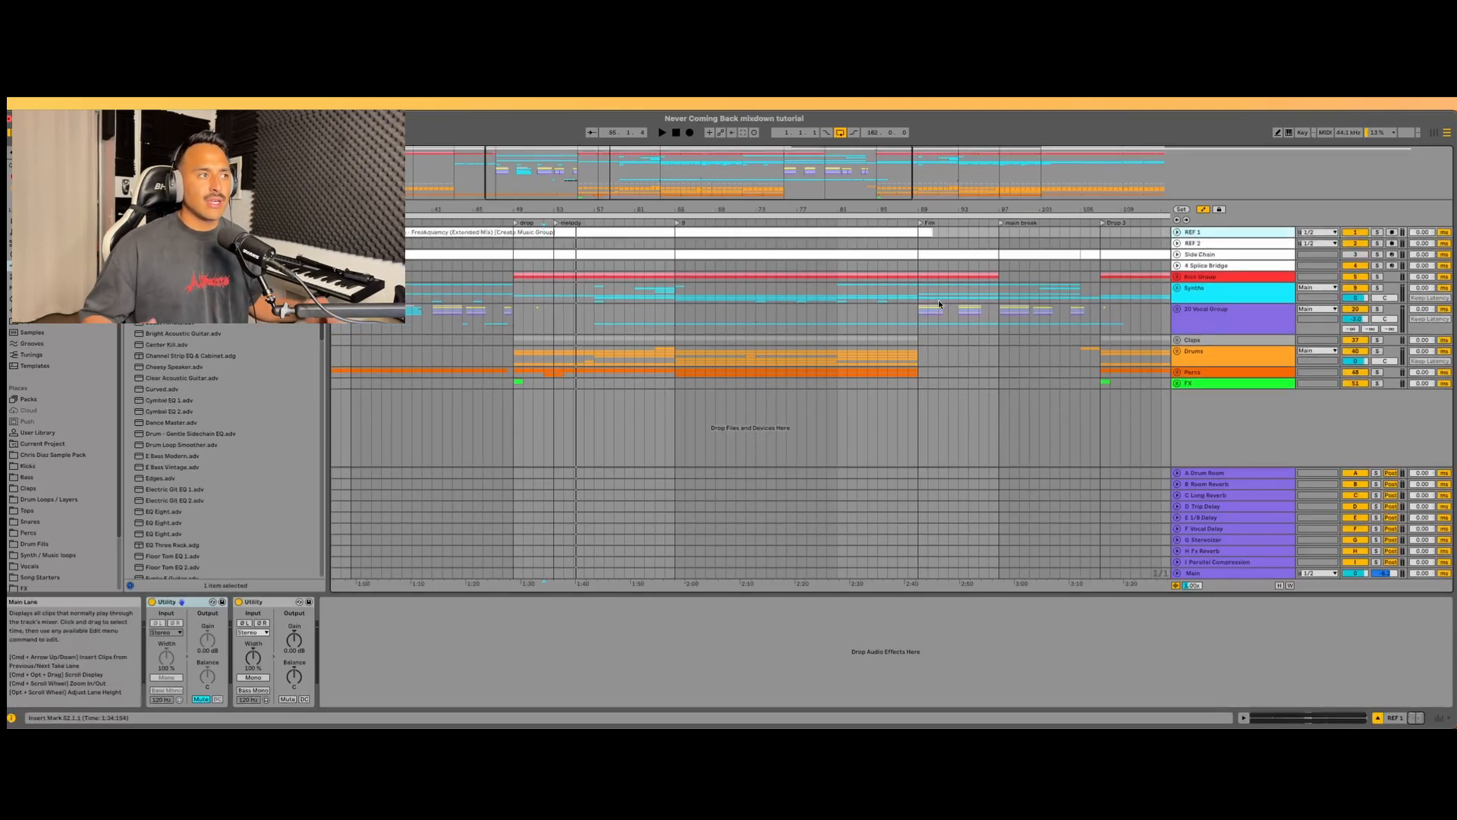